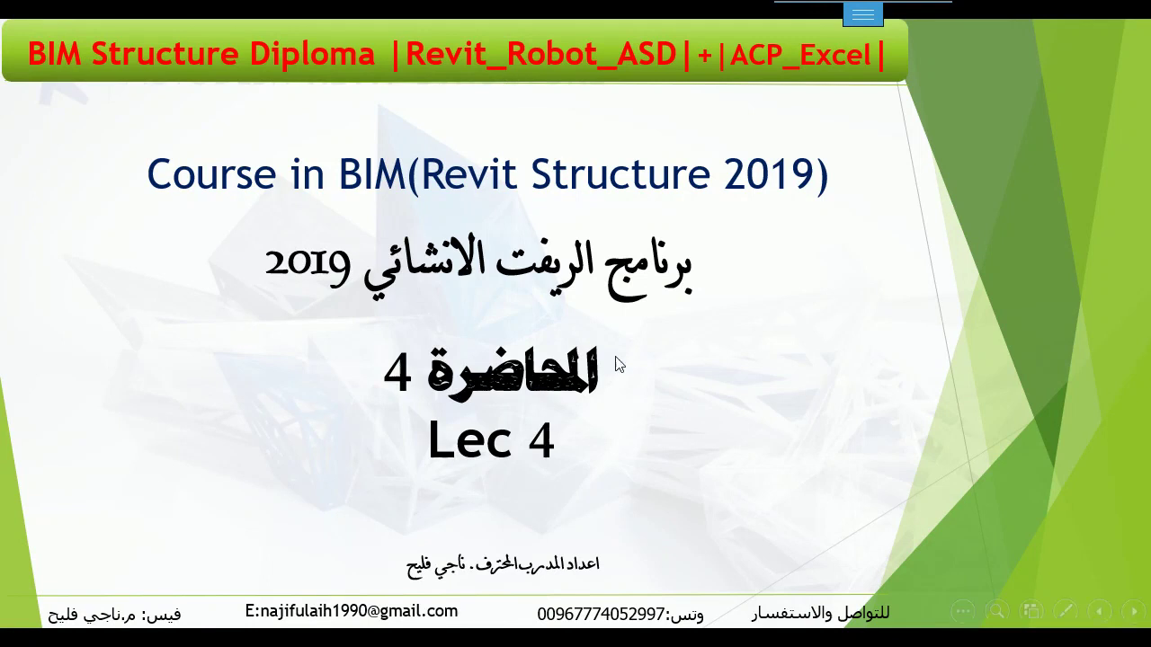
End the Revit Structure 2019 Lec 4 title slideshow.
key("Escape")
Minimize PowerPoint and switch to the open Revit project P1-G2 in its 3D view.
left_click(115, 15)
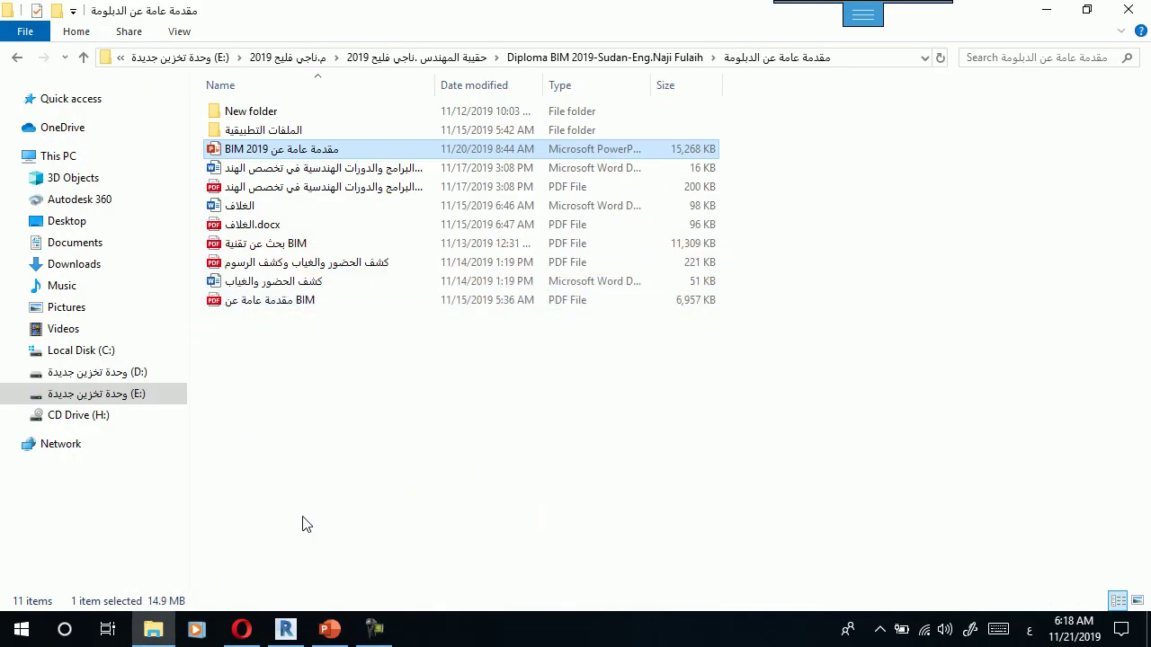
left_click(286, 630)
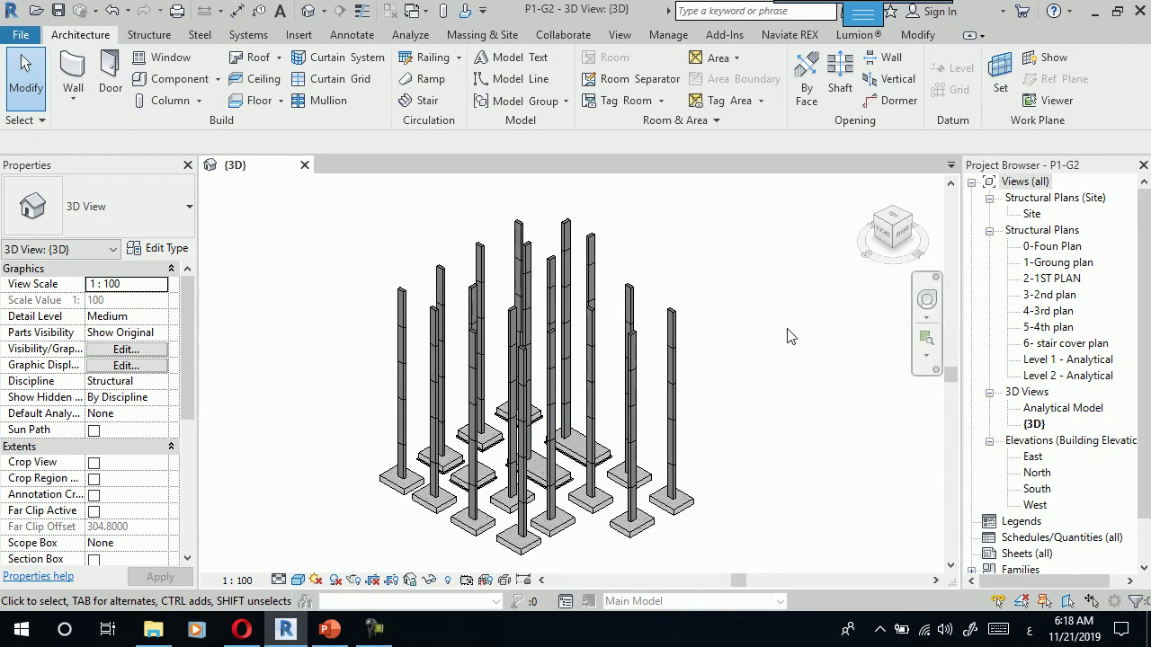
Show the Structure tools and open the 1-Groung structural plan with its grids and columns.
left_click(157, 38)
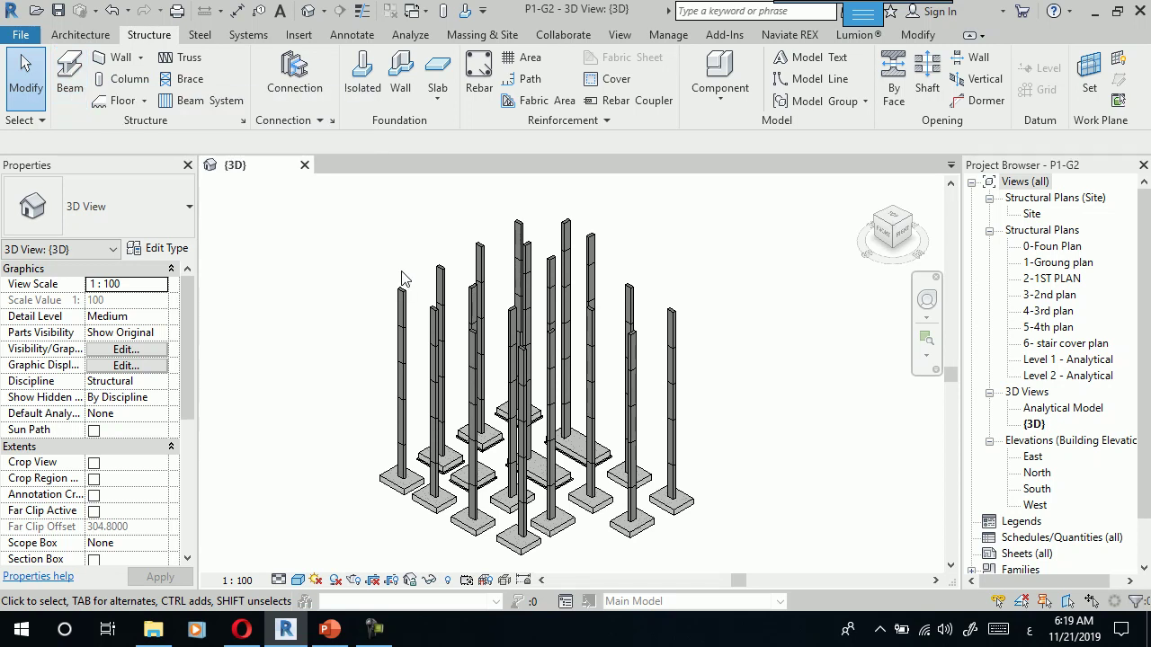
left_click(1043, 268)
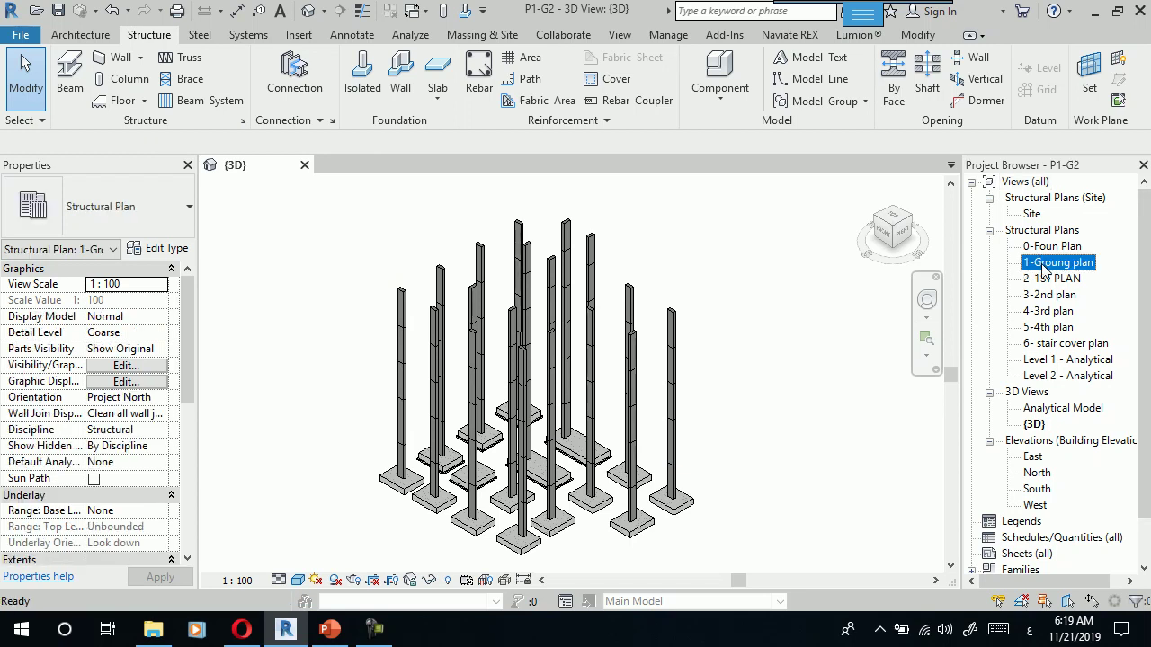
double_click(1043, 268)
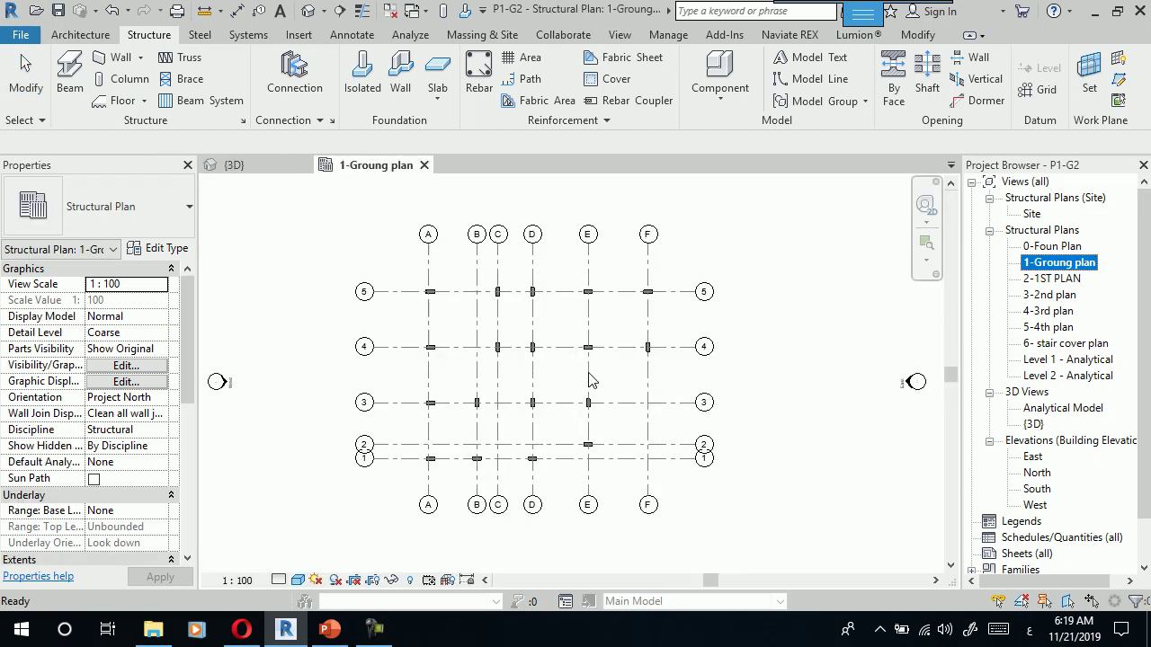
Go to the first practical project folder in BIM- Rrvit Structure 2019 and open the ground-floor plan PDF.
left_click(153, 630)
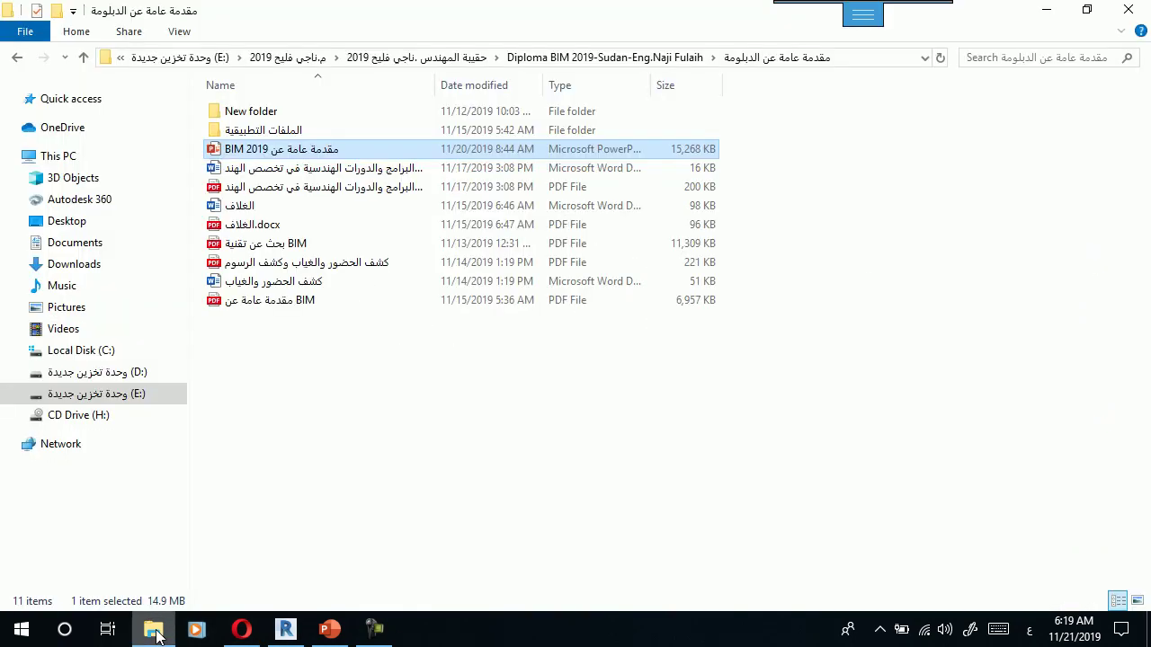
left_click(273, 133)
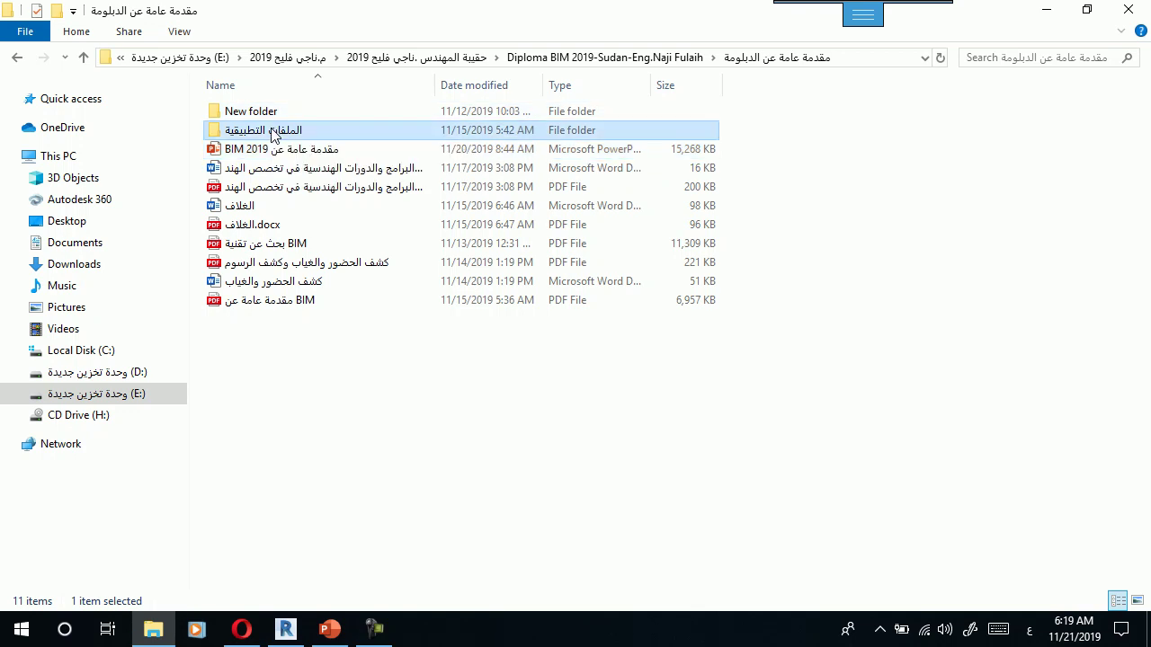
double_click(272, 133)
key("alt+Left")
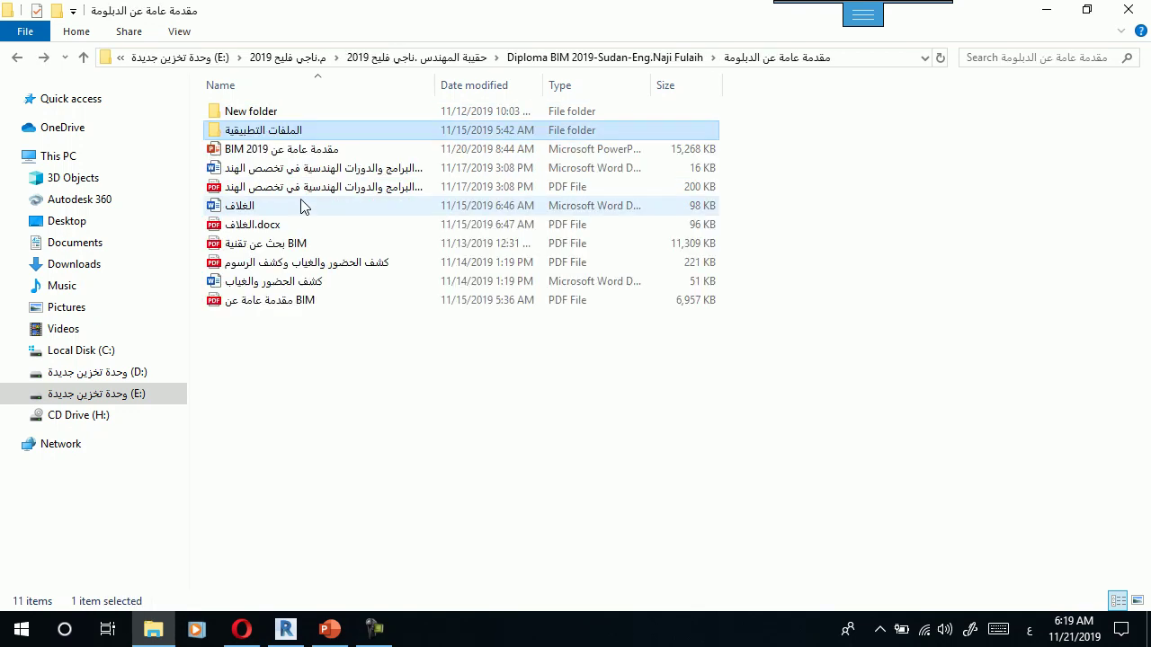
key("alt+Left")
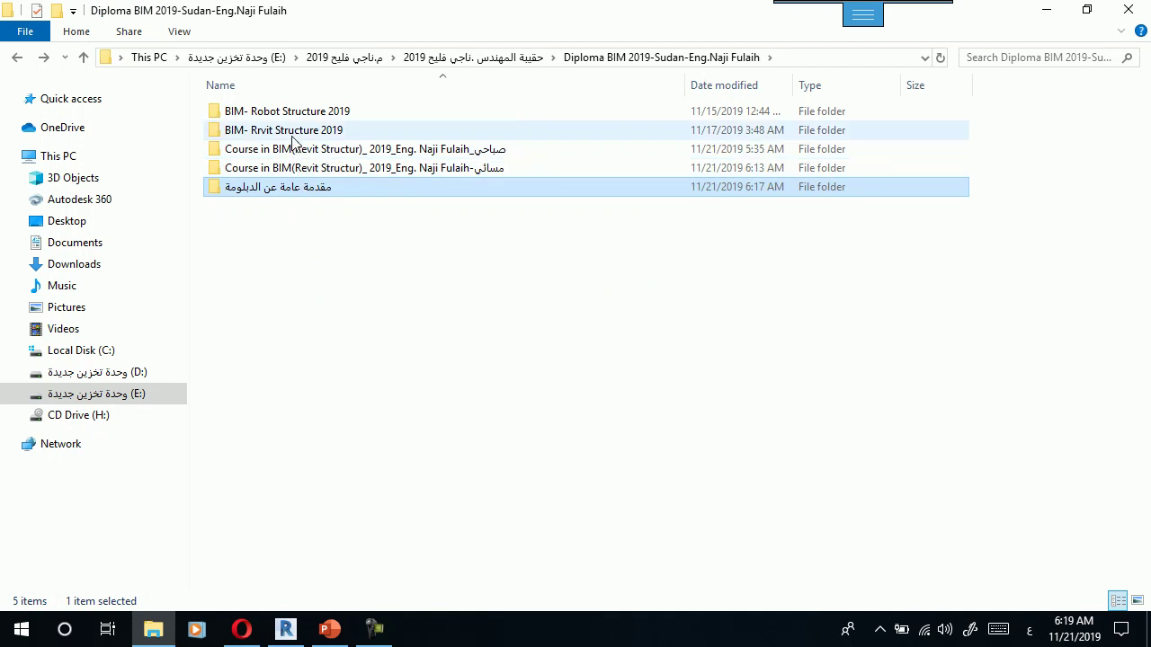
double_click(292, 134)
left_click(288, 133)
double_click(287, 133)
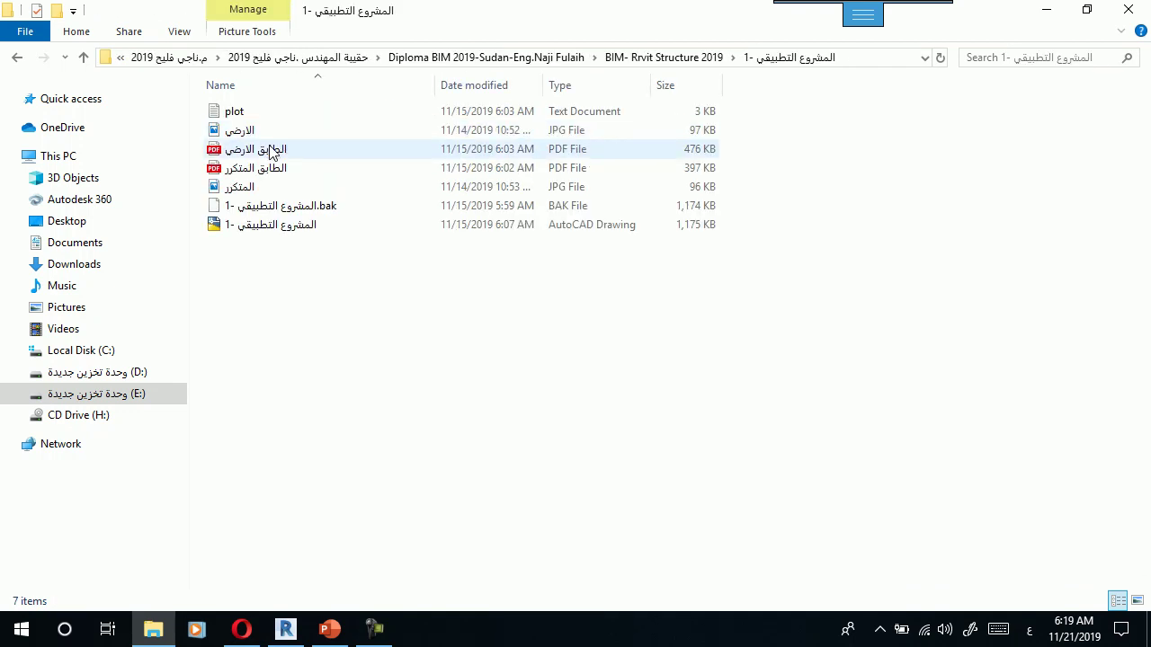
double_click(269, 148)
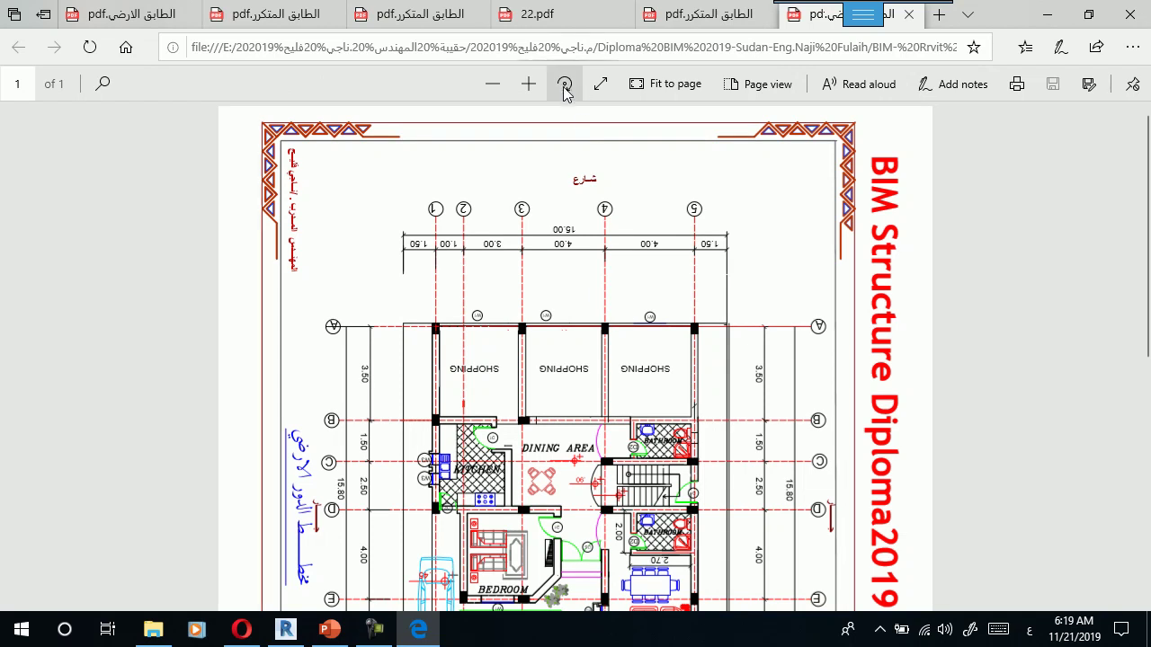
Rotate the ground-floor plan PDF upright, review it, then return to Revit's 1-Groung plan.
left_click(565, 84)
left_click(565, 84)
left_click(564, 84)
scroll(552, 340, "down", 3)
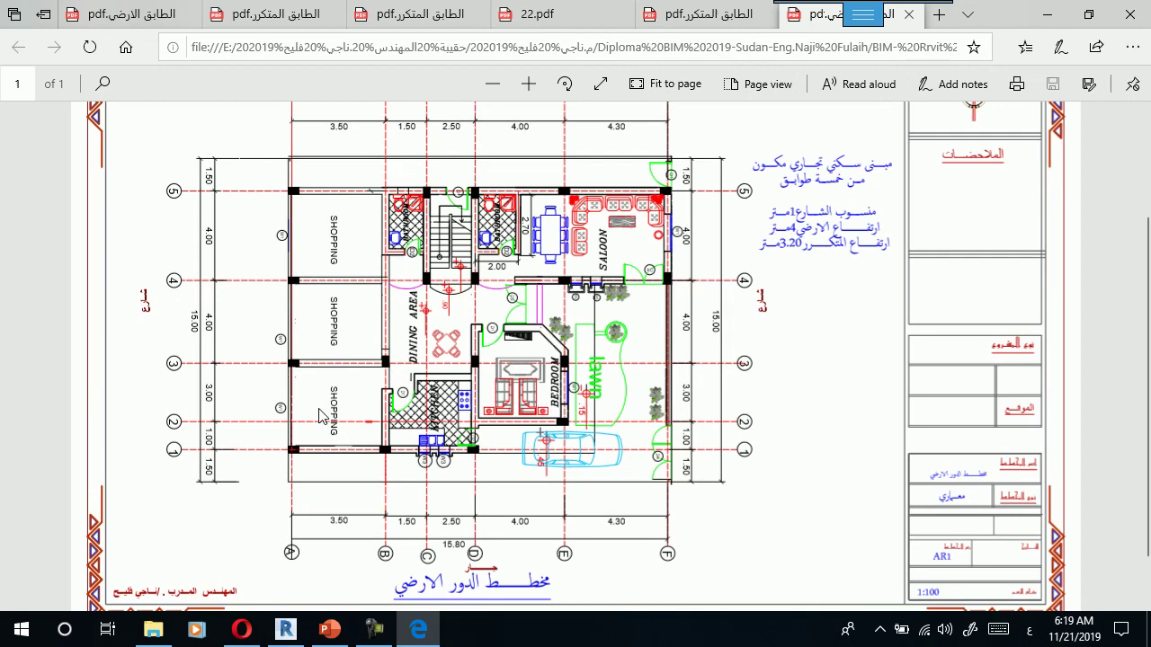
left_click(1047, 15)
left_click(286, 629)
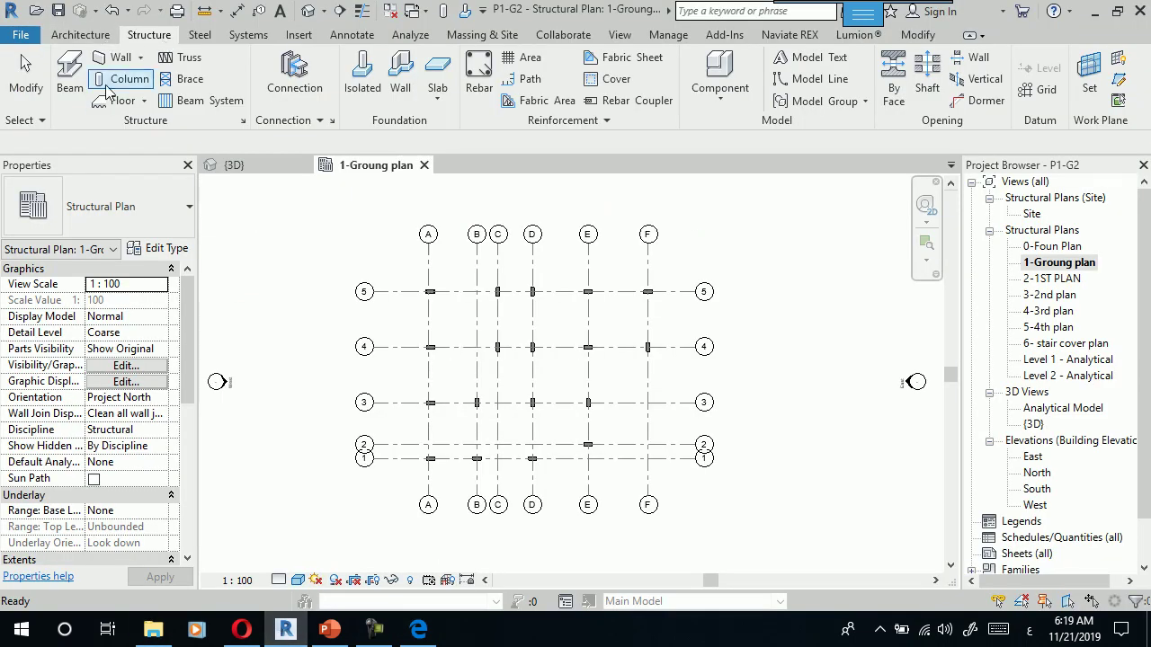
Start the Beam tool with UB406x178x60 on Level 1 - Groung.
left_click(74, 94)
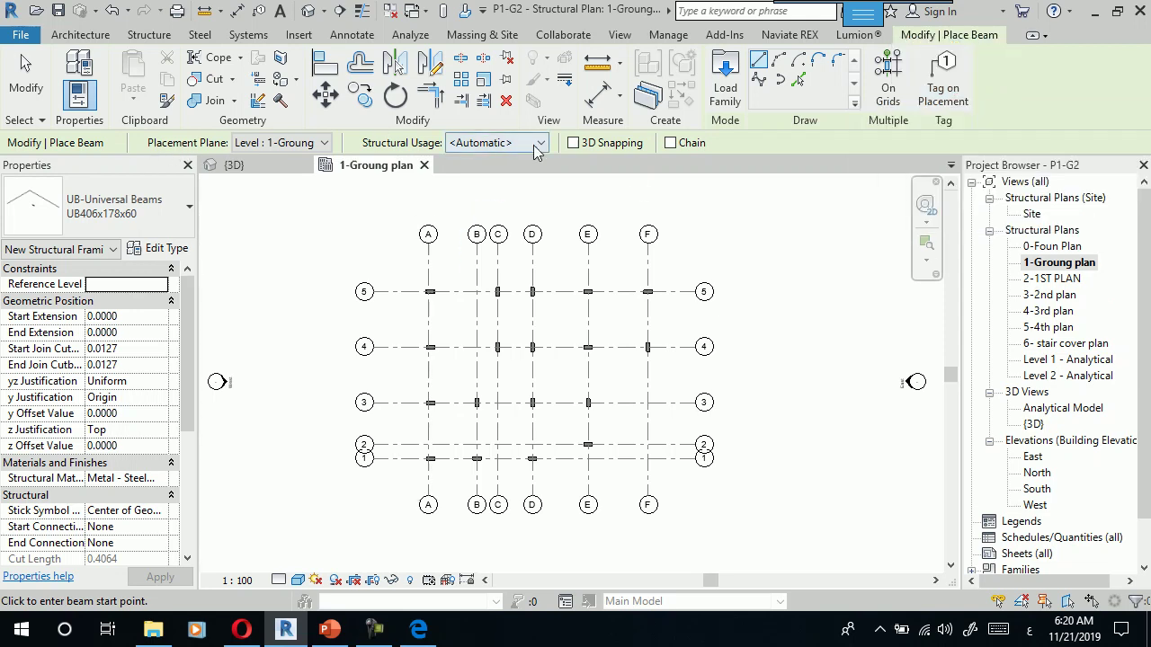
Keep placement plane 1-Groung and structural usage Automatic, cancelling a beam started at D/5.
left_click(299, 148)
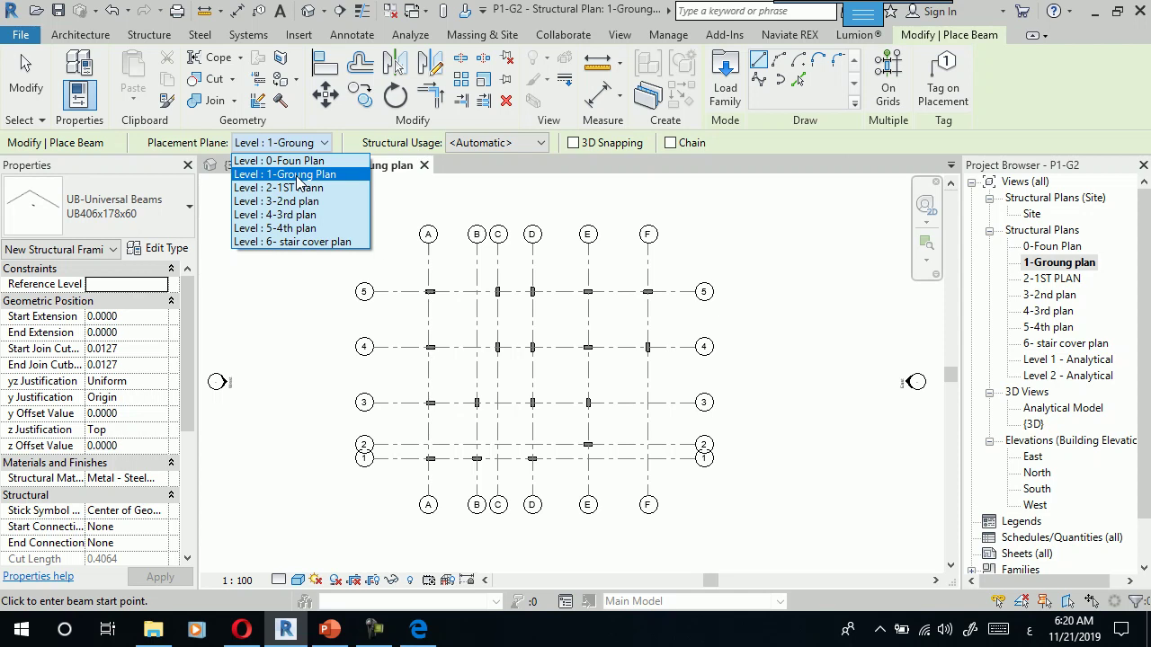
left_click(407, 158)
left_click(513, 142)
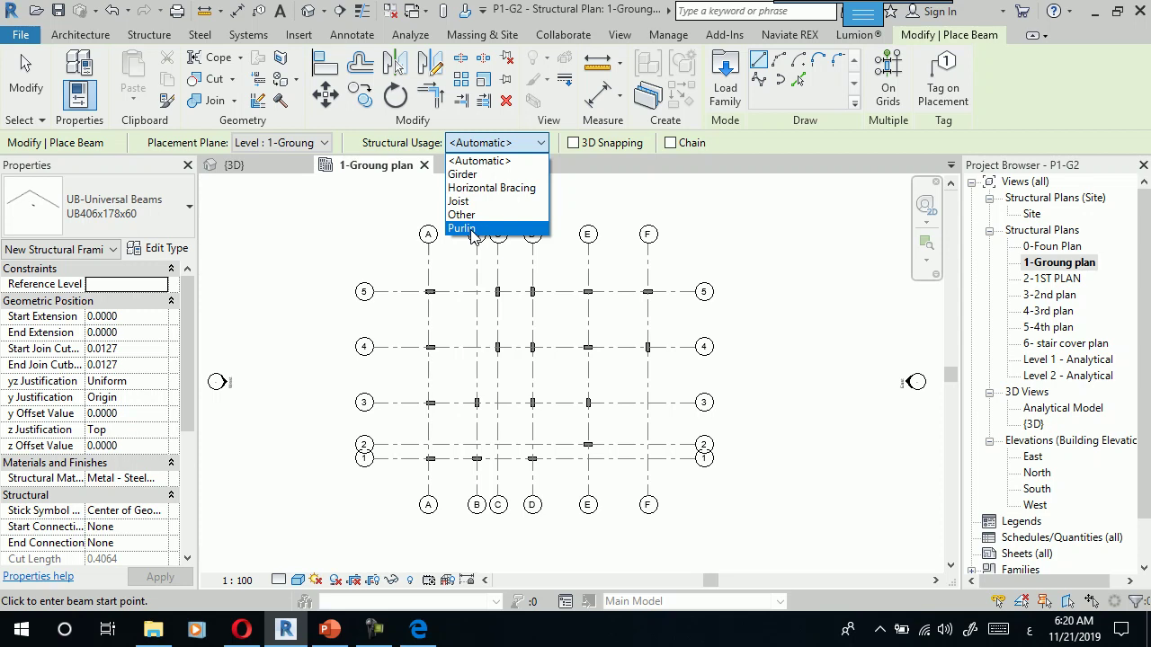
left_click(483, 164)
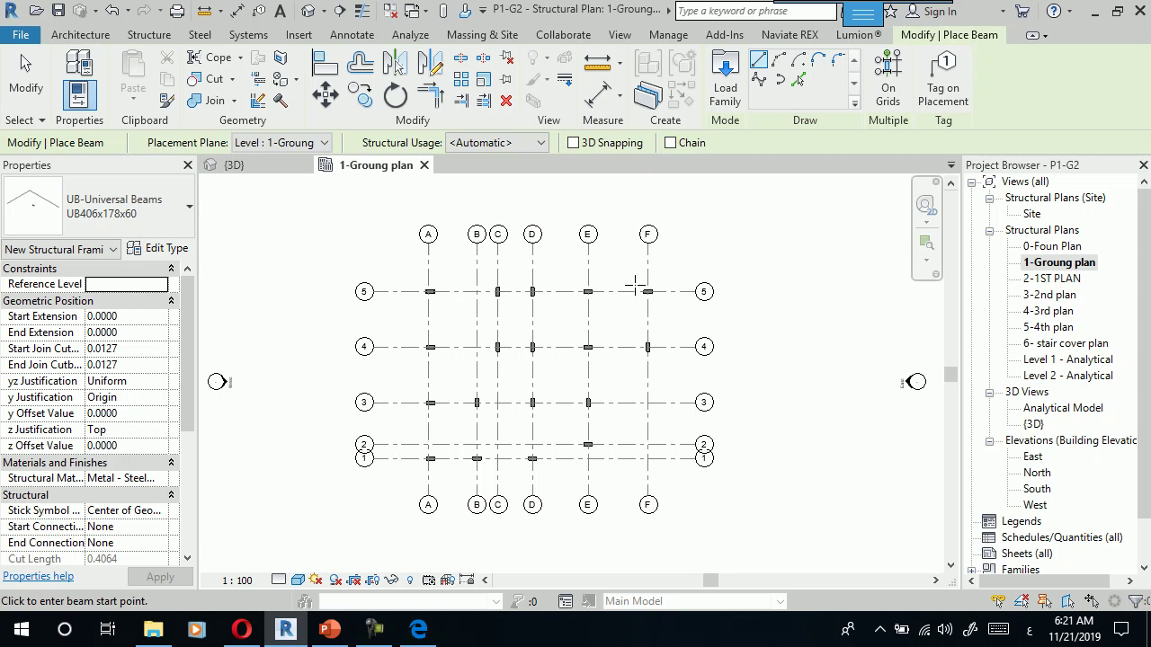
left_click(532, 292)
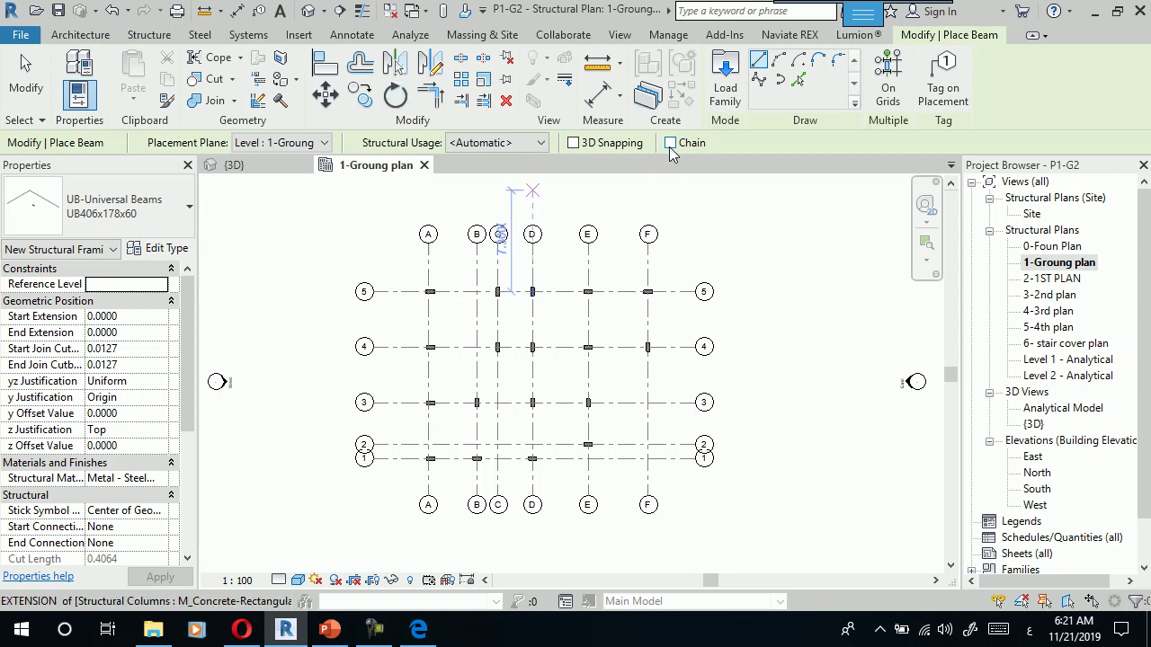
key("Escape")
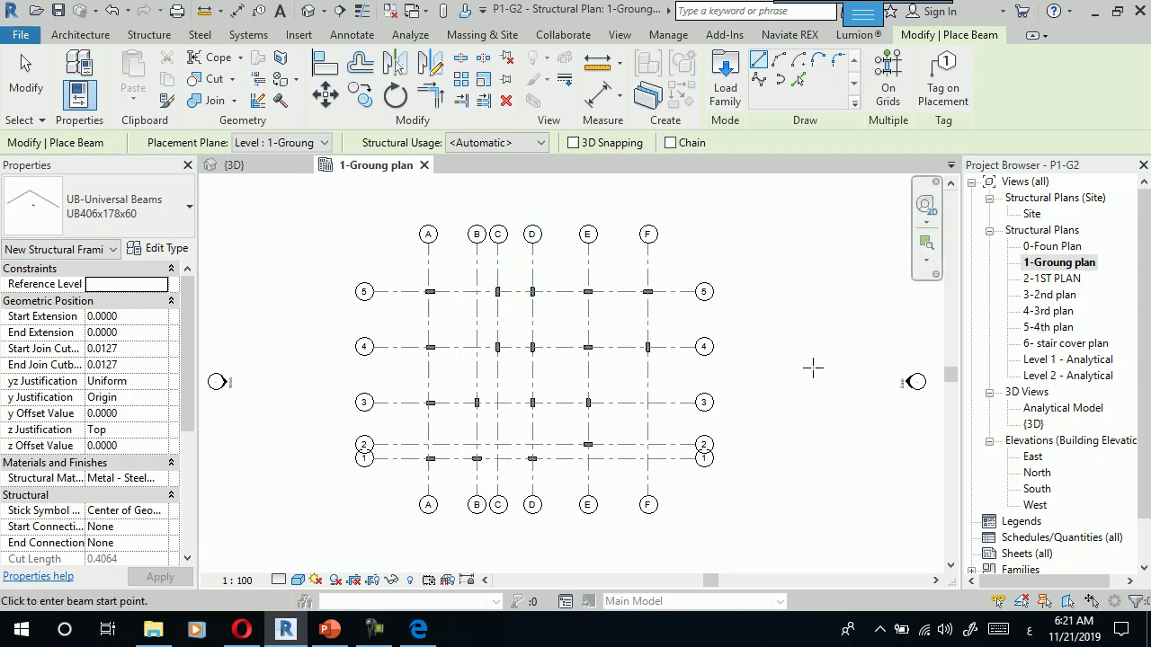
Open the beam Type Selector list and scroll through the available beam types.
left_click(162, 211)
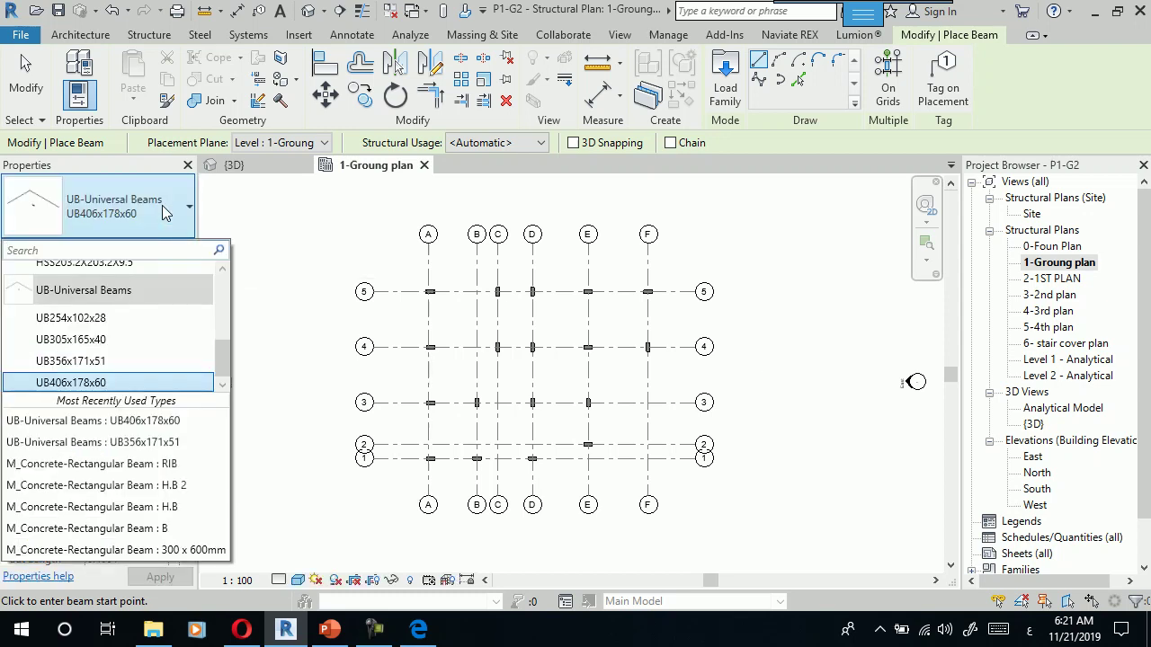
scroll(119, 339, "up", 3)
scroll(119, 339, "up", 2)
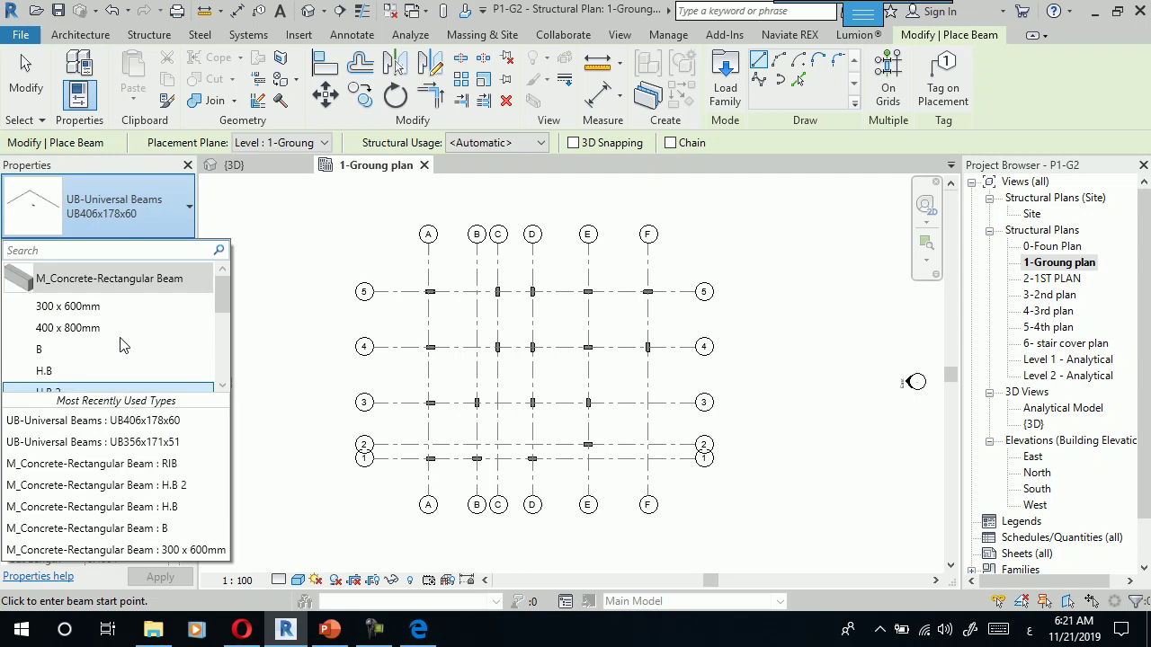
scroll(123, 346, "down", 3)
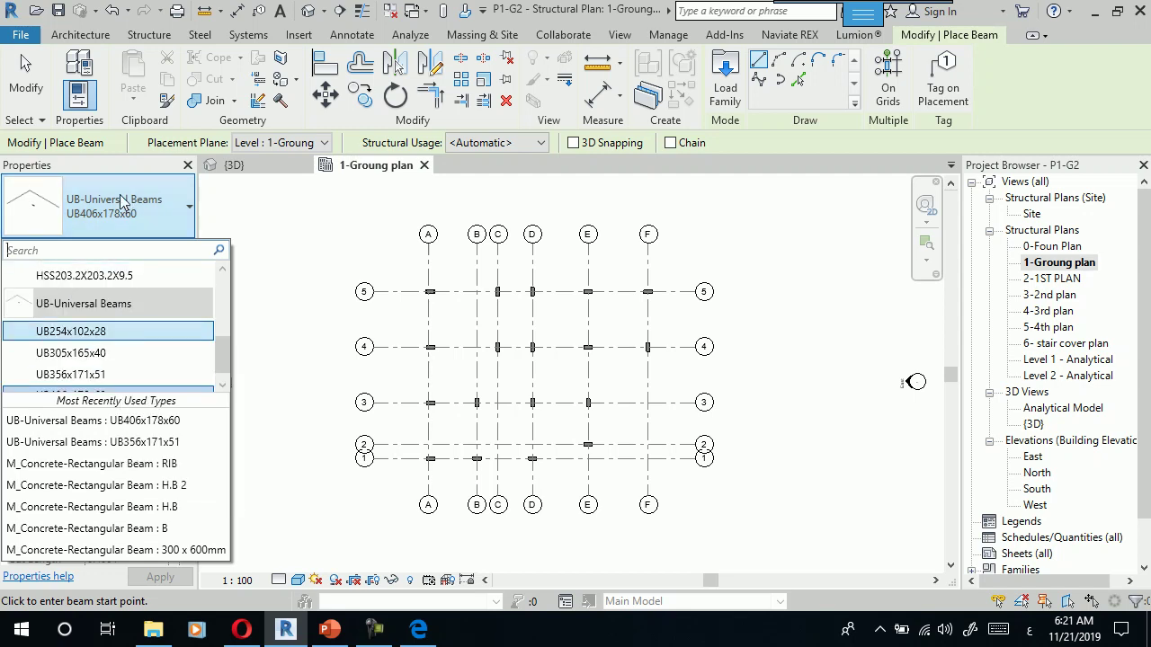
Open Load Family and browse into the RVT_Metric_2019 Libraries US Metric folder.
left_click(724, 90)
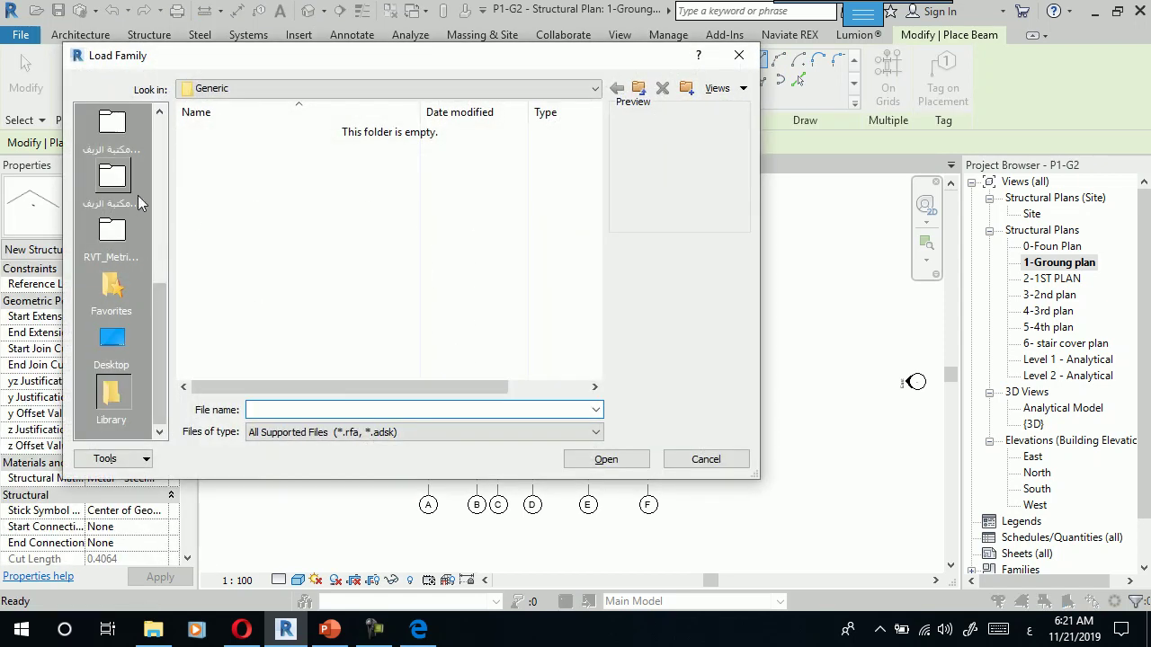
left_click_drag(159, 305, 160, 206)
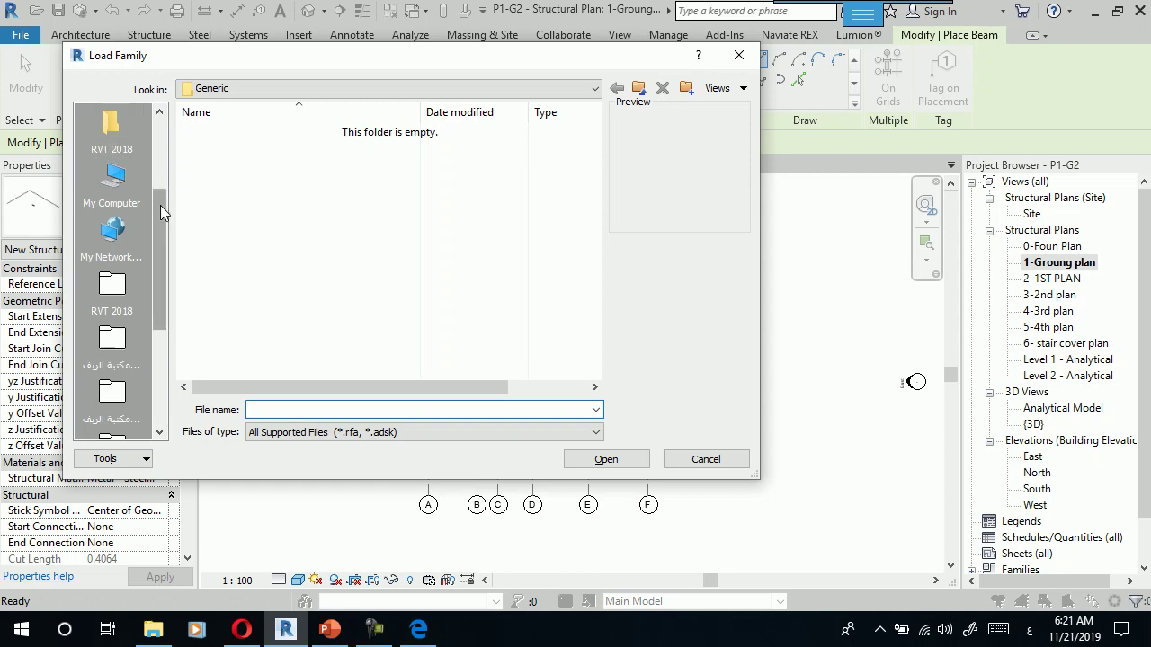
scroll(161, 212, "up", 1)
mouse_move(154, 237)
left_mouse_down()
mouse_move(150, 308)
mouse_move(149, 175)
left_mouse_up()
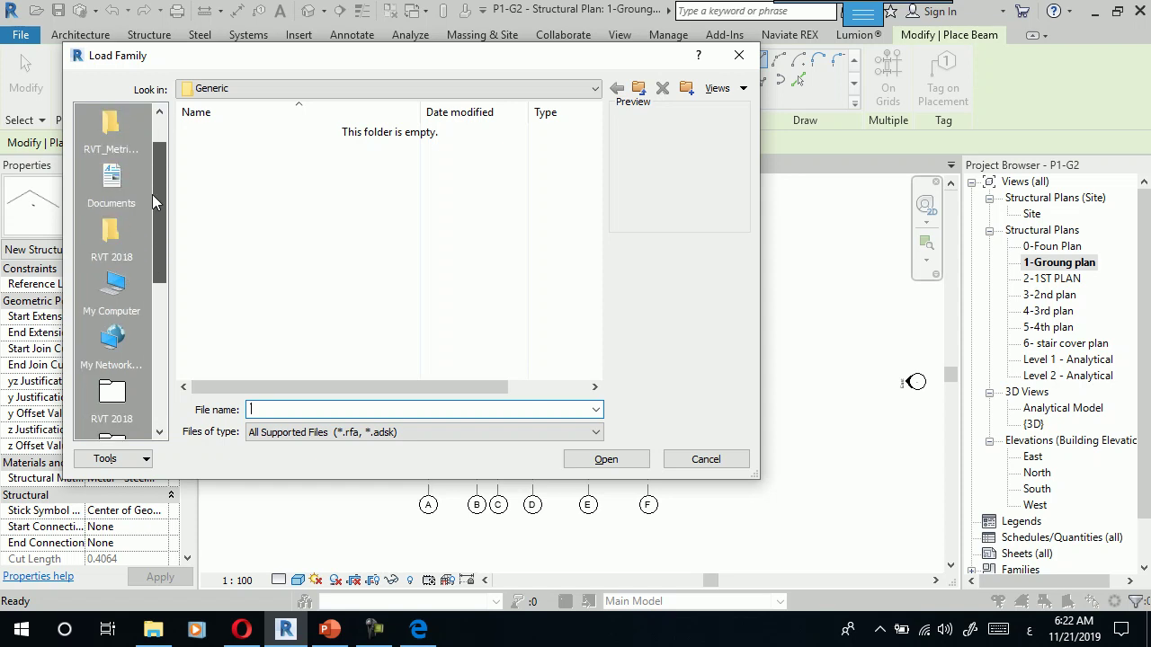
left_click(112, 183)
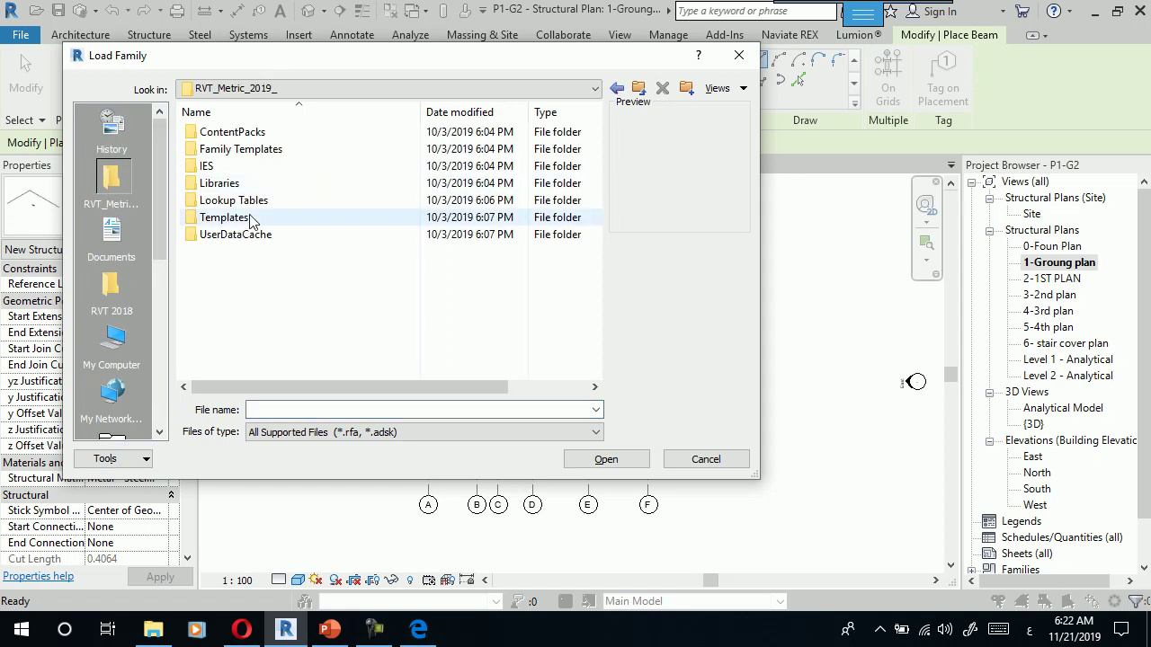
double_click(225, 185)
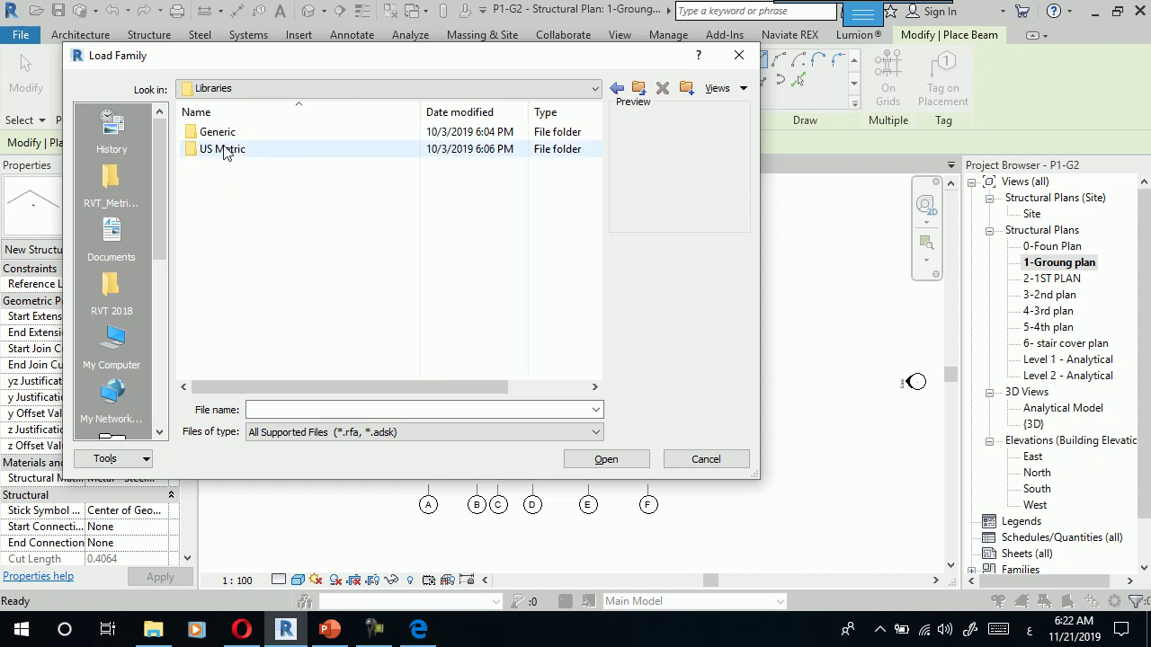
double_click(232, 149)
Browse Structural Framing > Concrete to M_Pan Joist With Ledges, then cancel without loading.
scroll(432, 284, "down", 2)
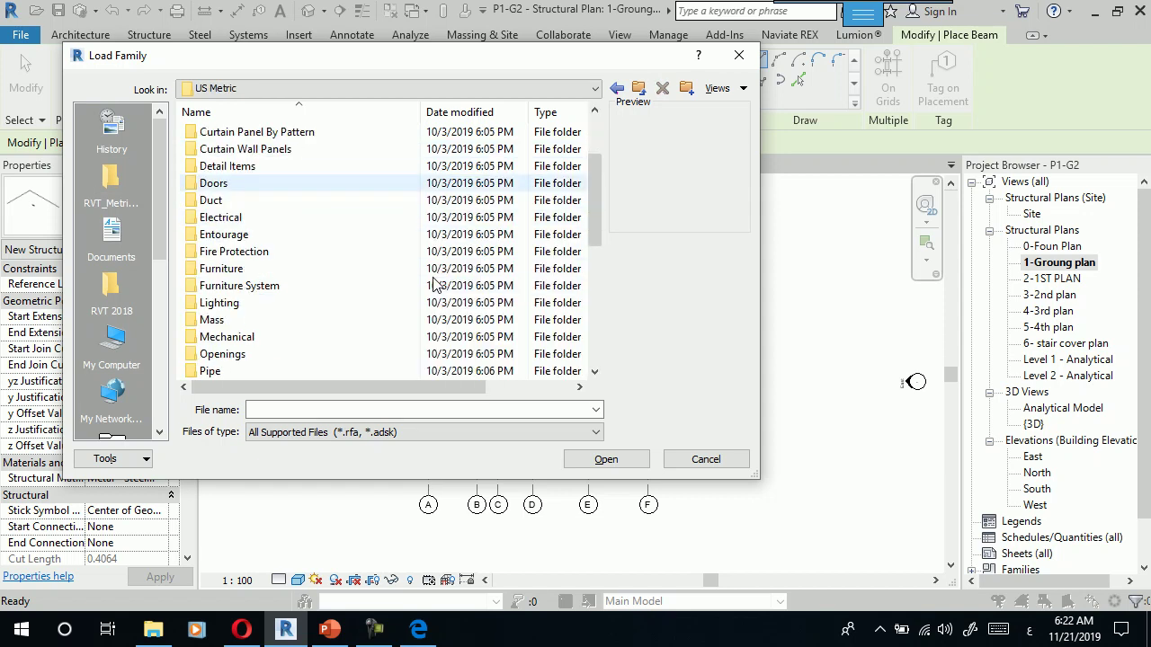
scroll(432, 284, "down", 3)
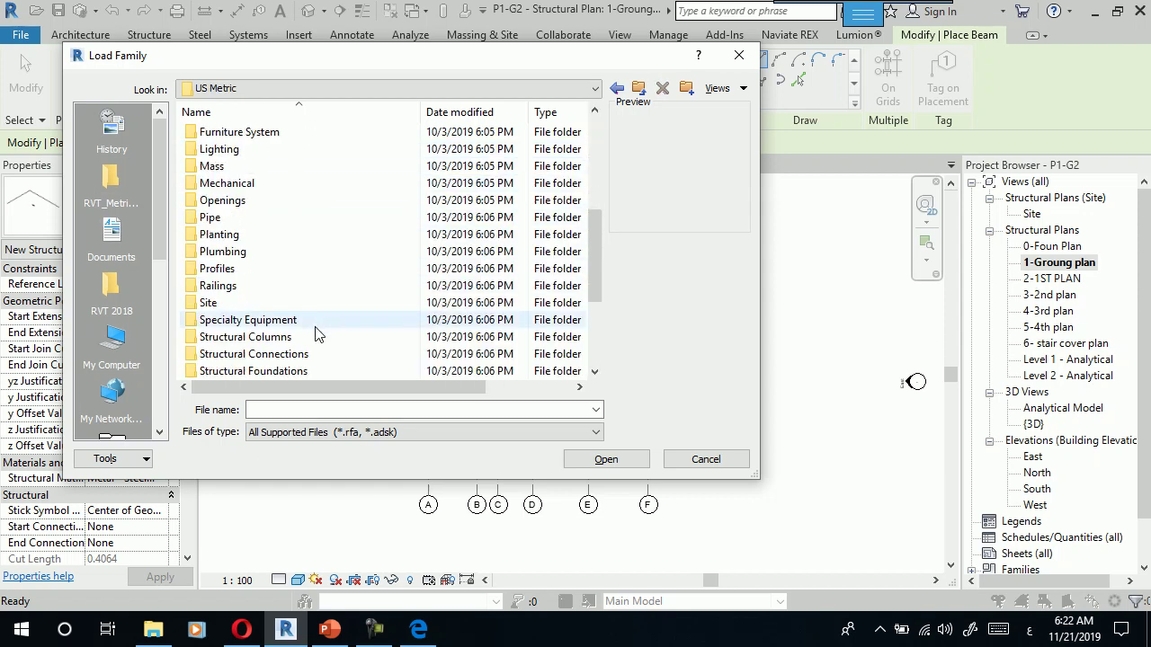
scroll(315, 331, "down", 2)
scroll(290, 360, "down", 1)
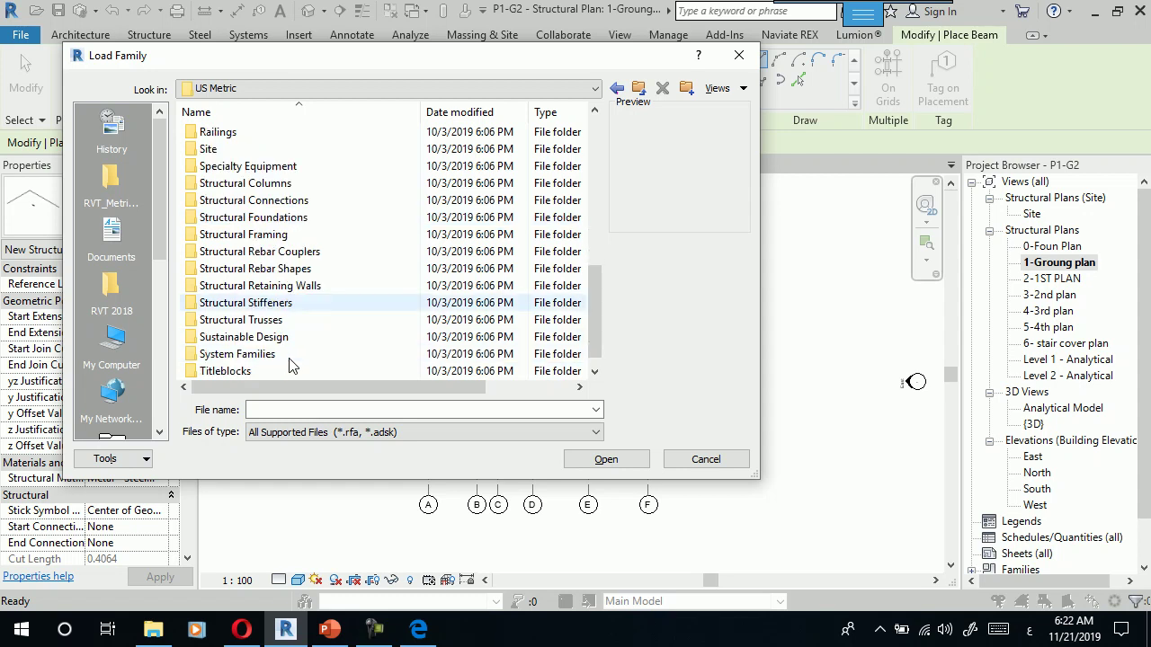
scroll(306, 359, "down", 1)
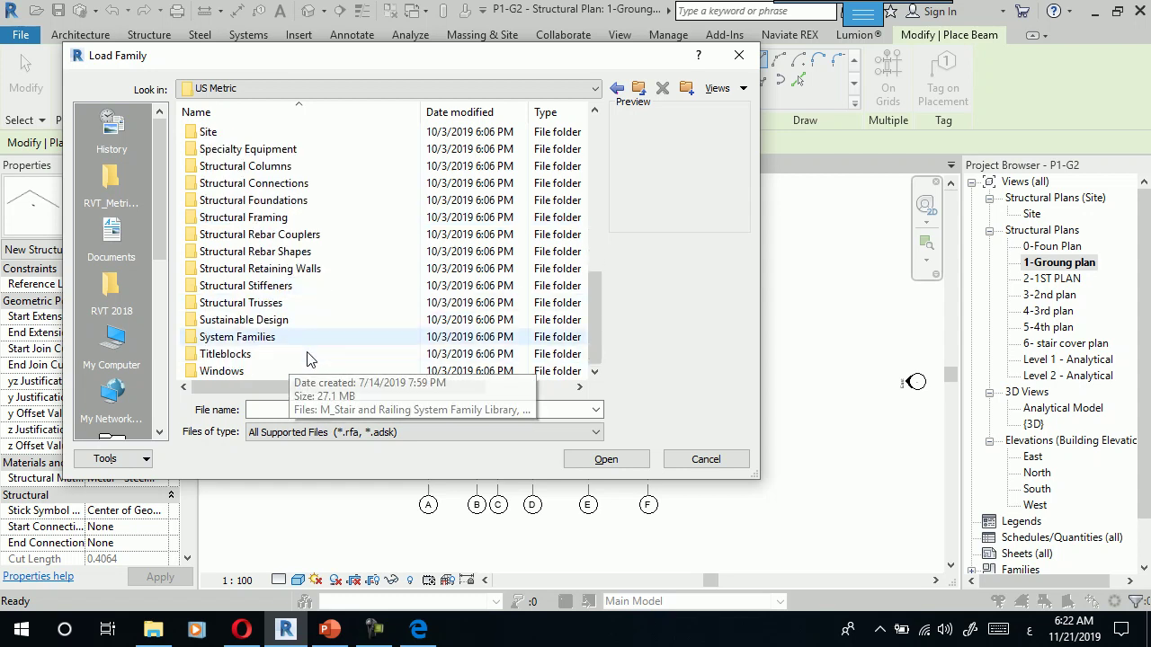
double_click(267, 217)
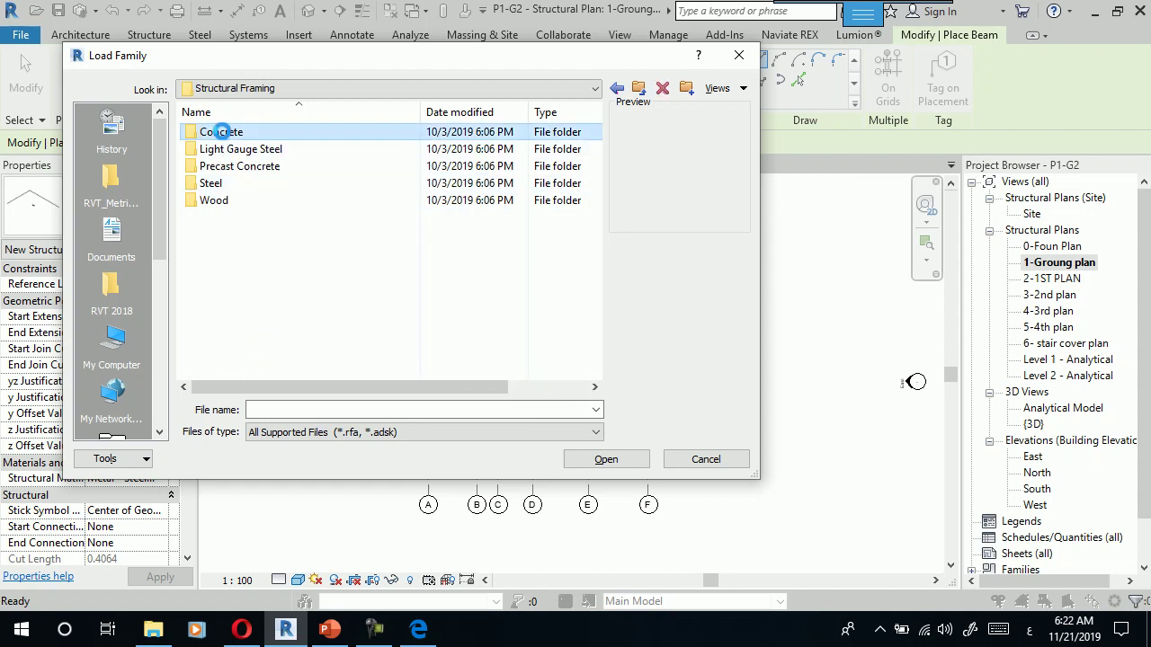
double_click(223, 131)
left_click(224, 133)
key("Down")
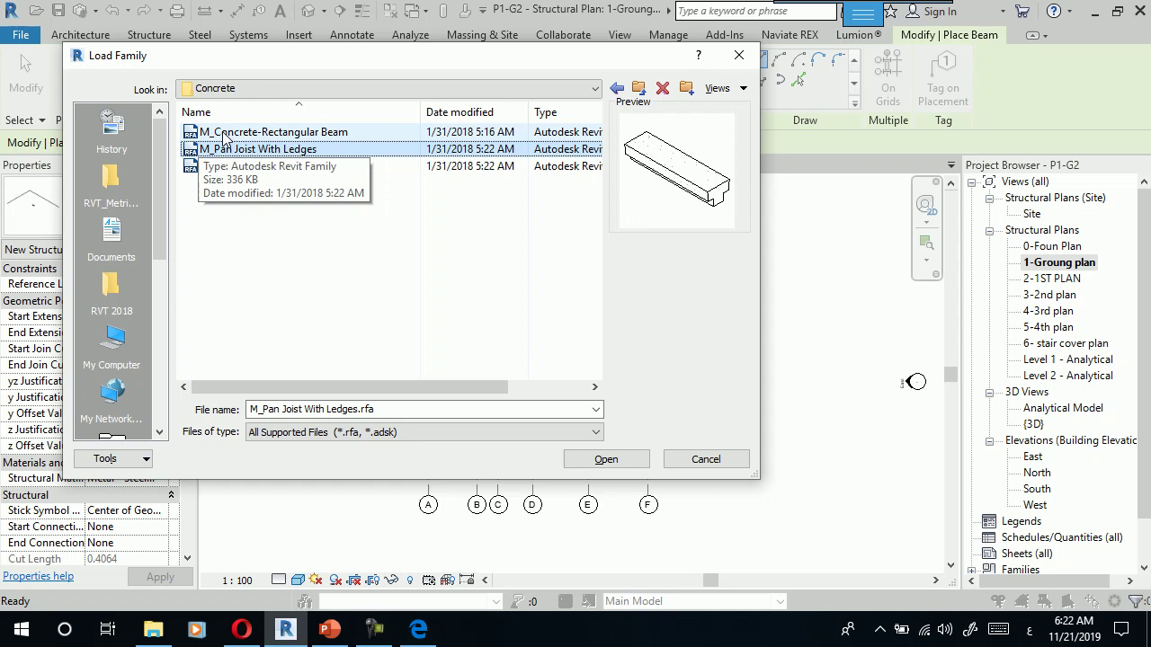
left_click(705, 461)
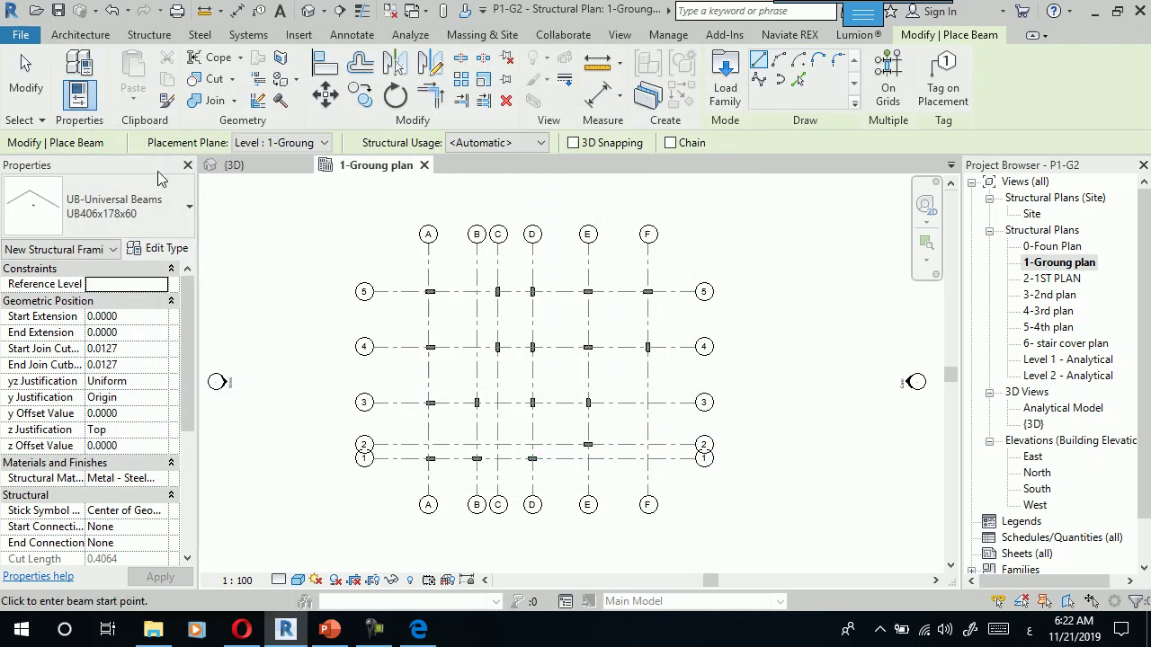
Select the M_Concrete-Rectangular Beam 400 x 800mm type in the Type Selector.
left_click(160, 215)
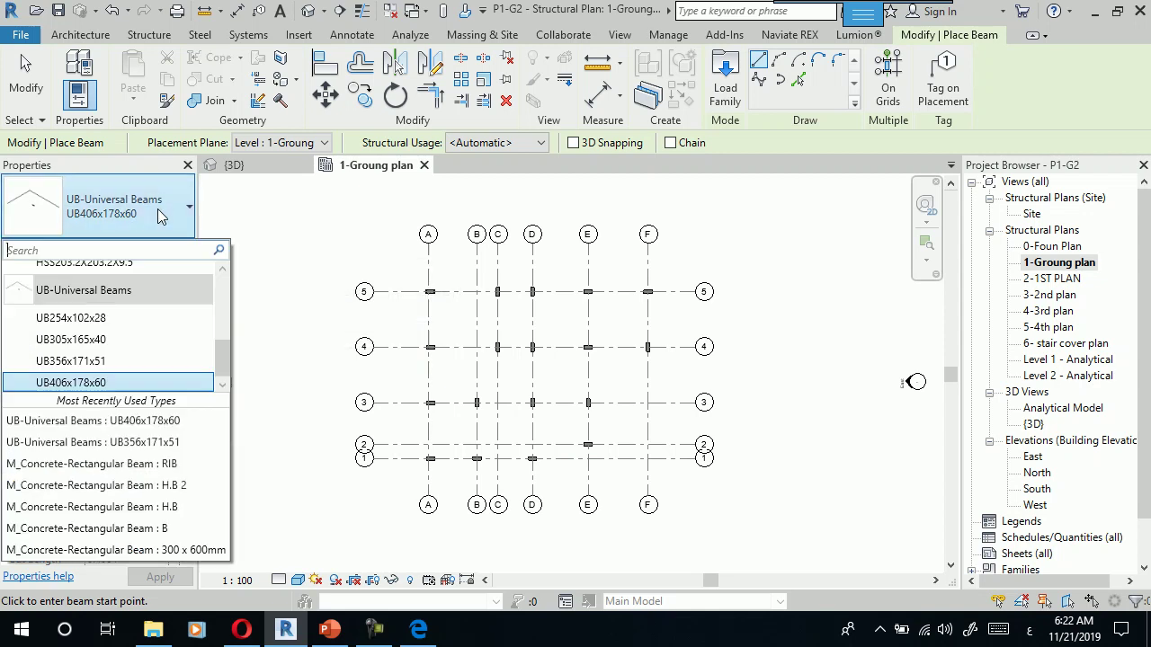
scroll(91, 328, "down", 3)
scroll(91, 328, "up", 1)
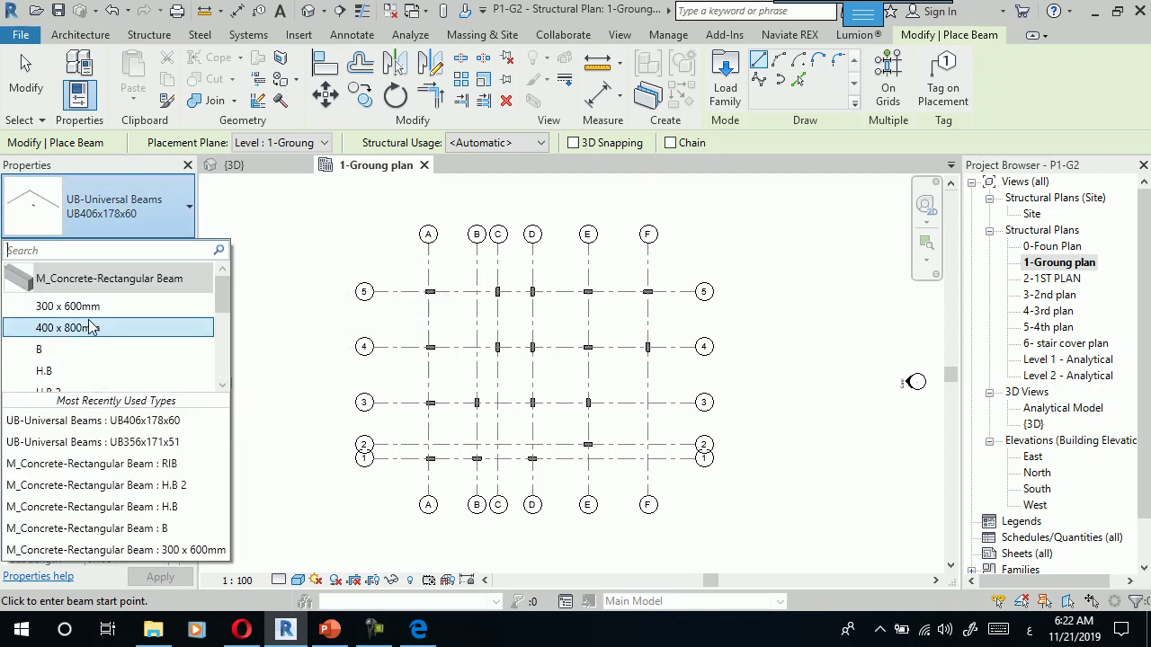
left_click(91, 328)
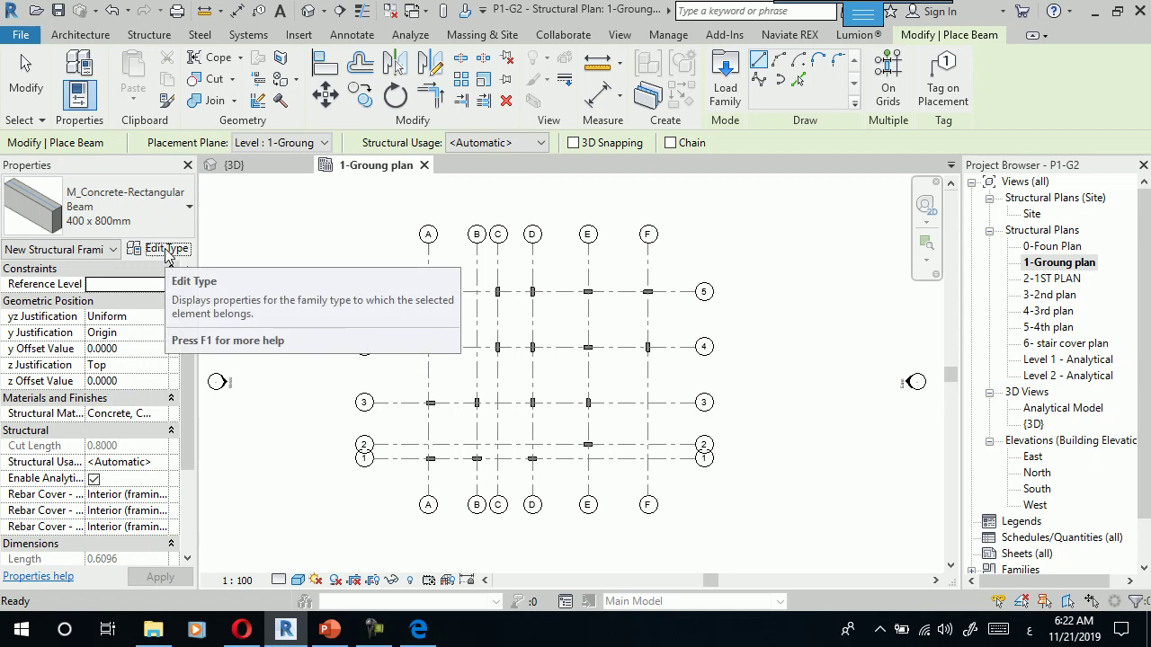
Try duplicating the beam type as 'B' and dismiss the name-already-in-use warning.
left_click(164, 249)
left_click(445, 79)
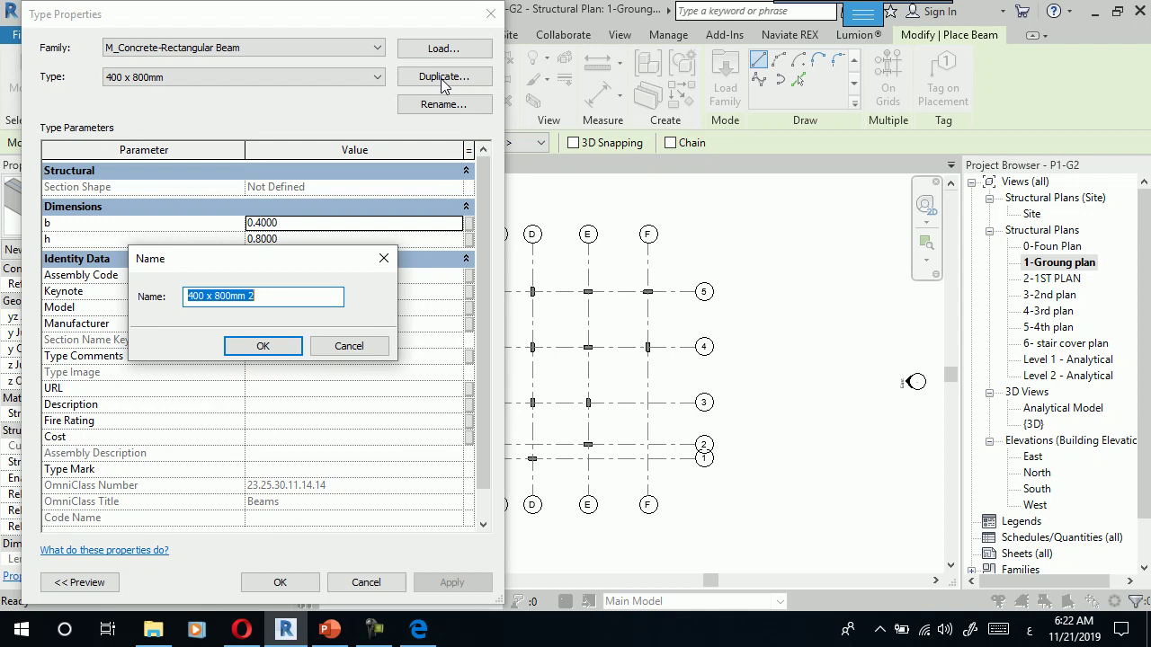
type("b")
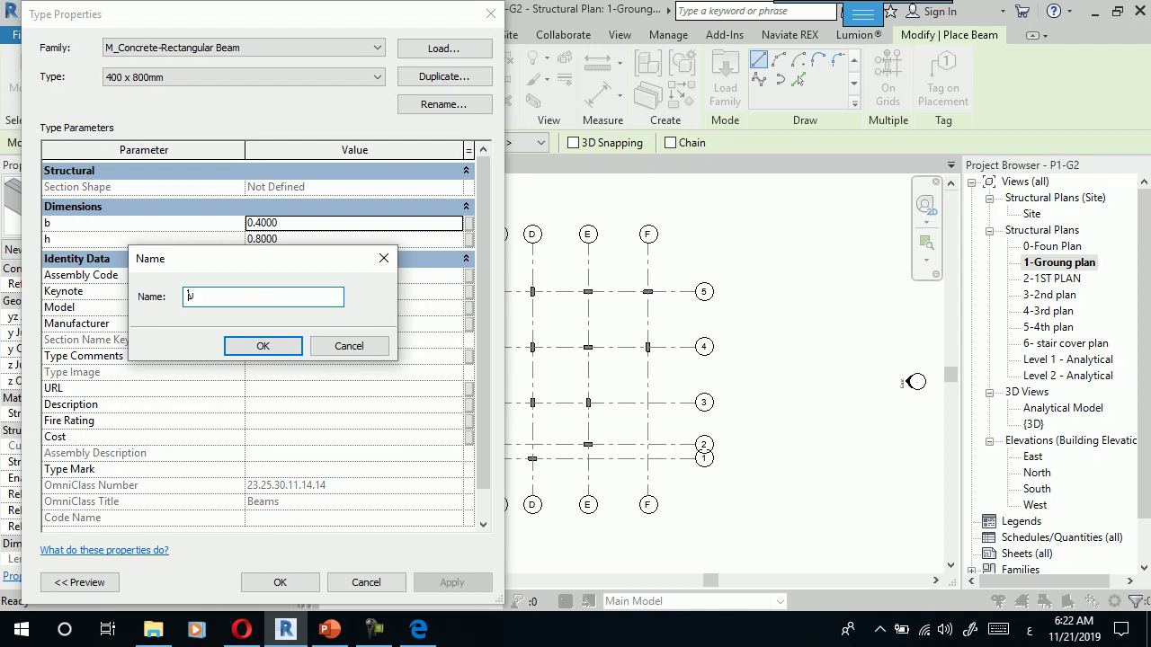
key("BackSpace")
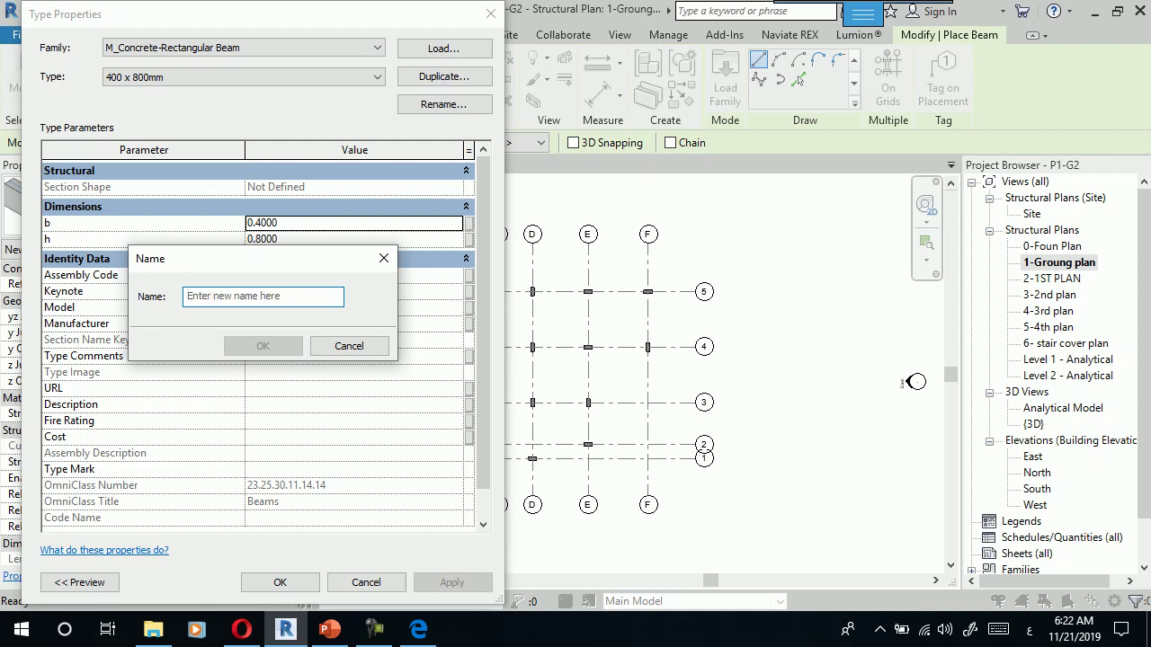
key("alt+shift")
type("b")
key("BackSpace")
type("B")
left_click(264, 346)
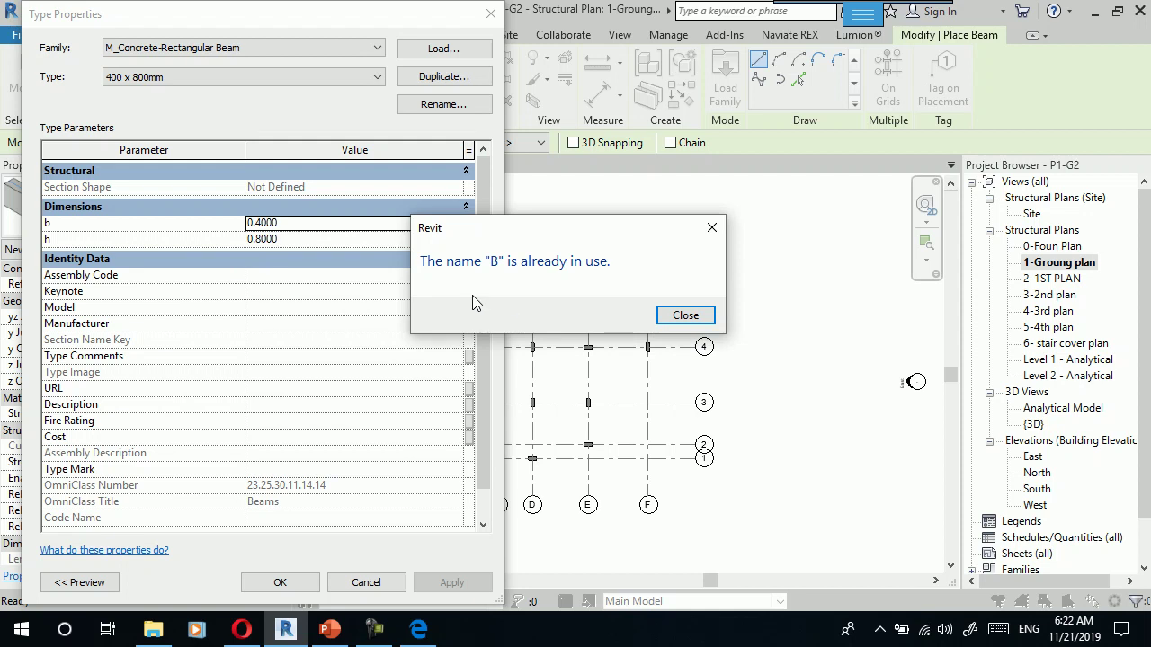
left_click(674, 313)
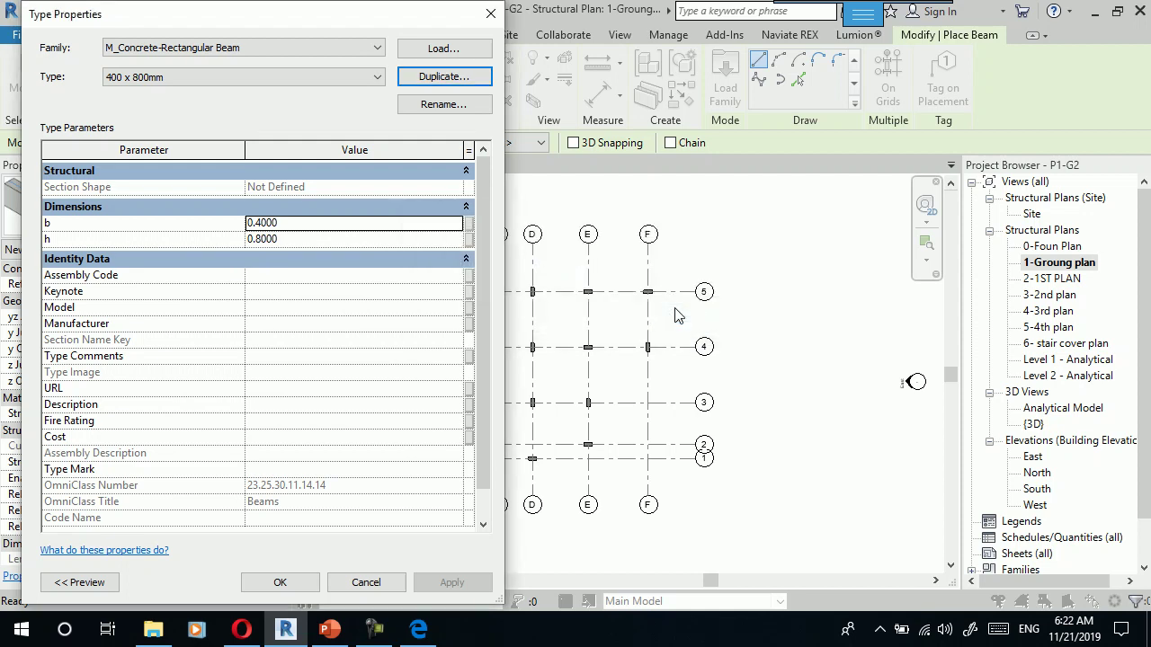
Duplicate the type as B1 with b 0.25 and h 0.5 and save it.
left_click(445, 78)
type("B1")
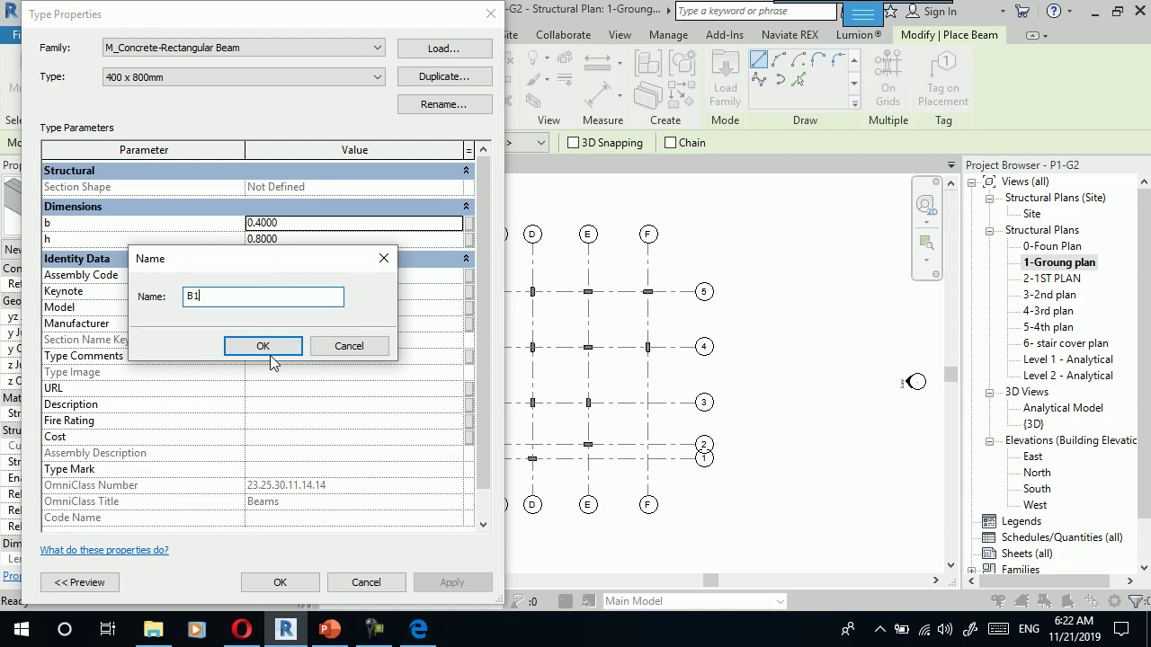
left_click(268, 350)
left_click(288, 224)
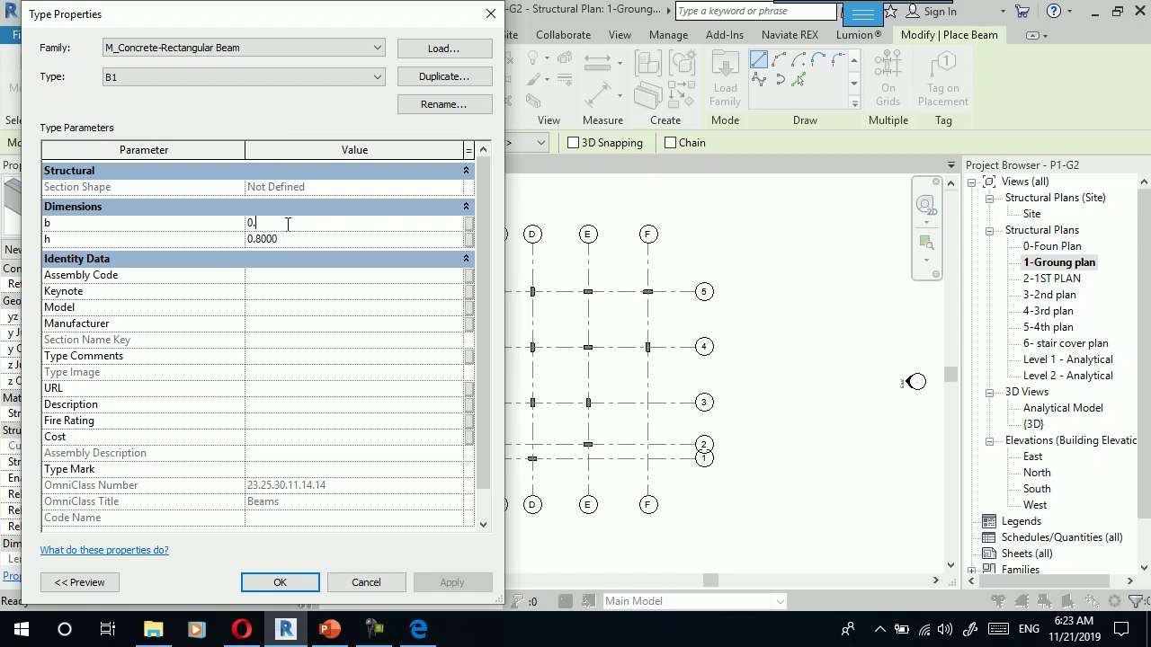
type("25")
left_click(289, 241)
left_click(294, 590)
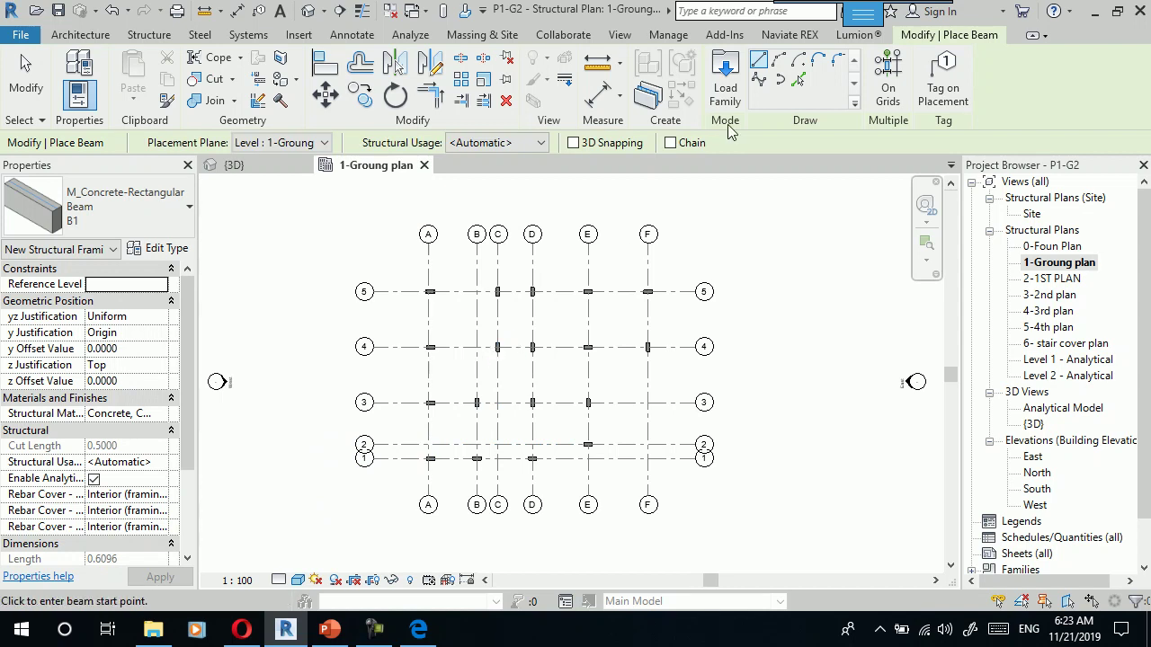
Place beams along grid A from the corner column to A/5 and from A/5 to A/1.
scroll(406, 495, "up", 3)
scroll(477, 380, "up", 1)
scroll(399, 450, "up", 4)
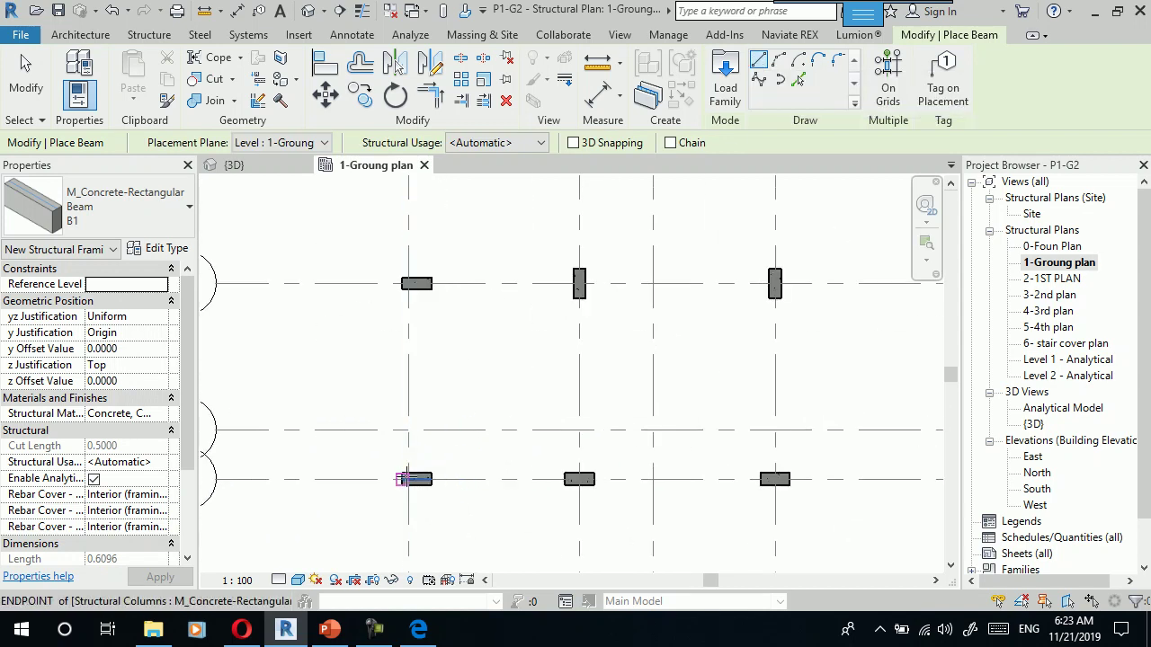
left_click(405, 478)
scroll(406, 490, "down", 3)
scroll(407, 494, "down", 2)
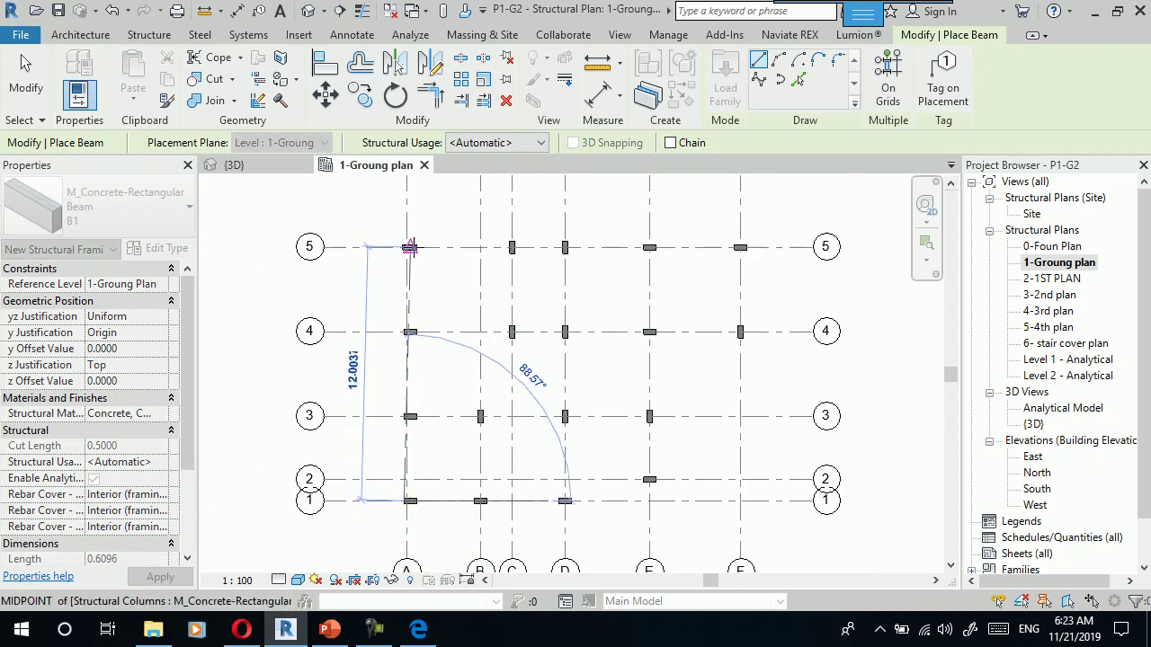
scroll(409, 255, "up", 3)
scroll(405, 257, "up", 2)
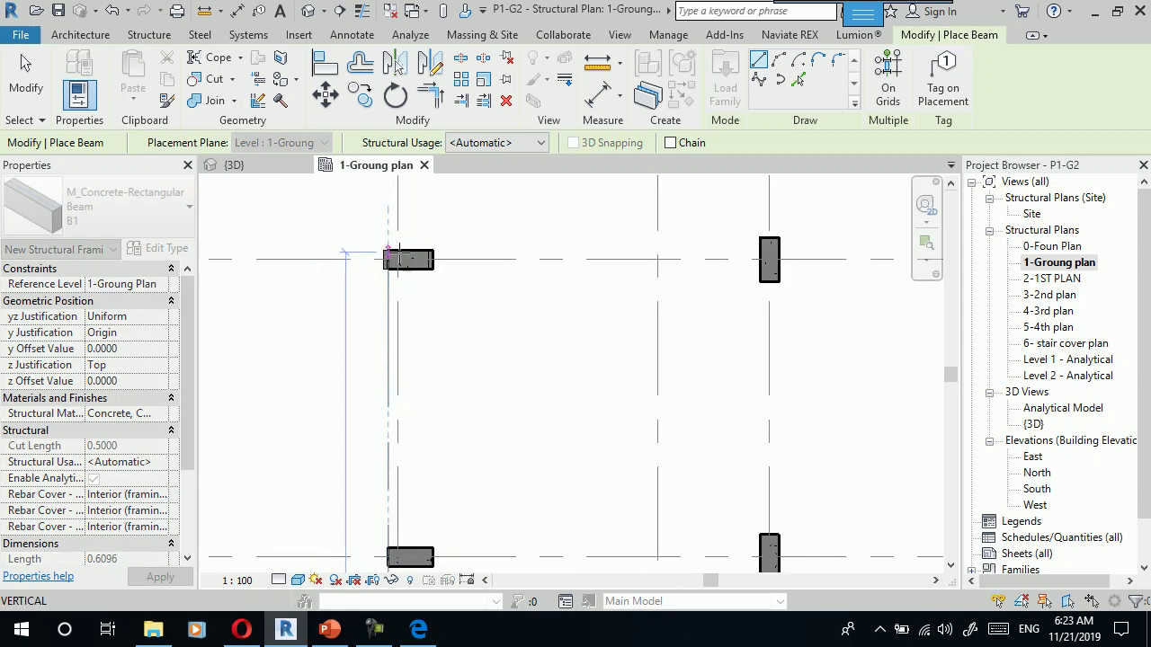
left_click(388, 254)
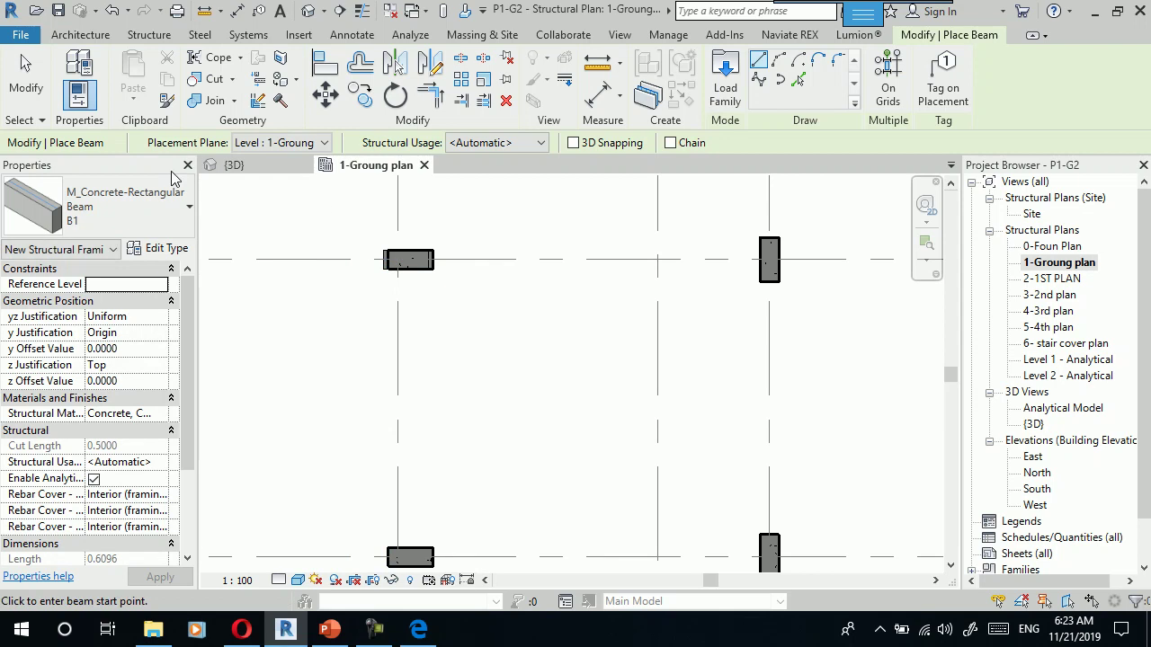
scroll(428, 293, "up", 2)
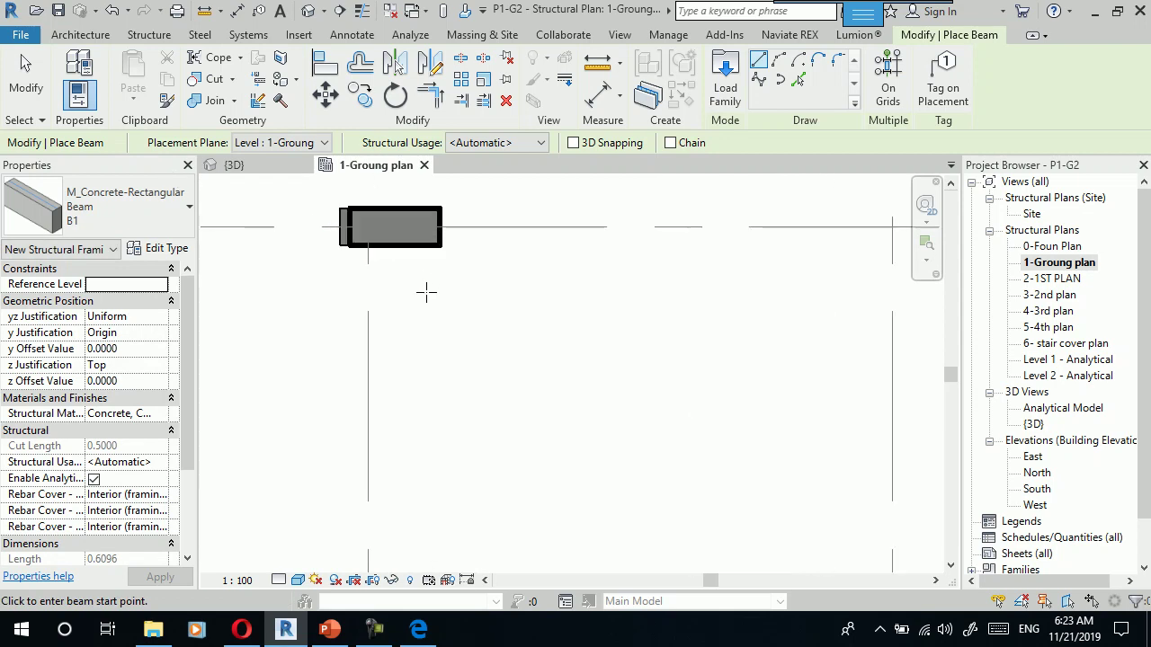
left_click(368, 224)
scroll(362, 226, "down", 3)
scroll(367, 226, "down", 2)
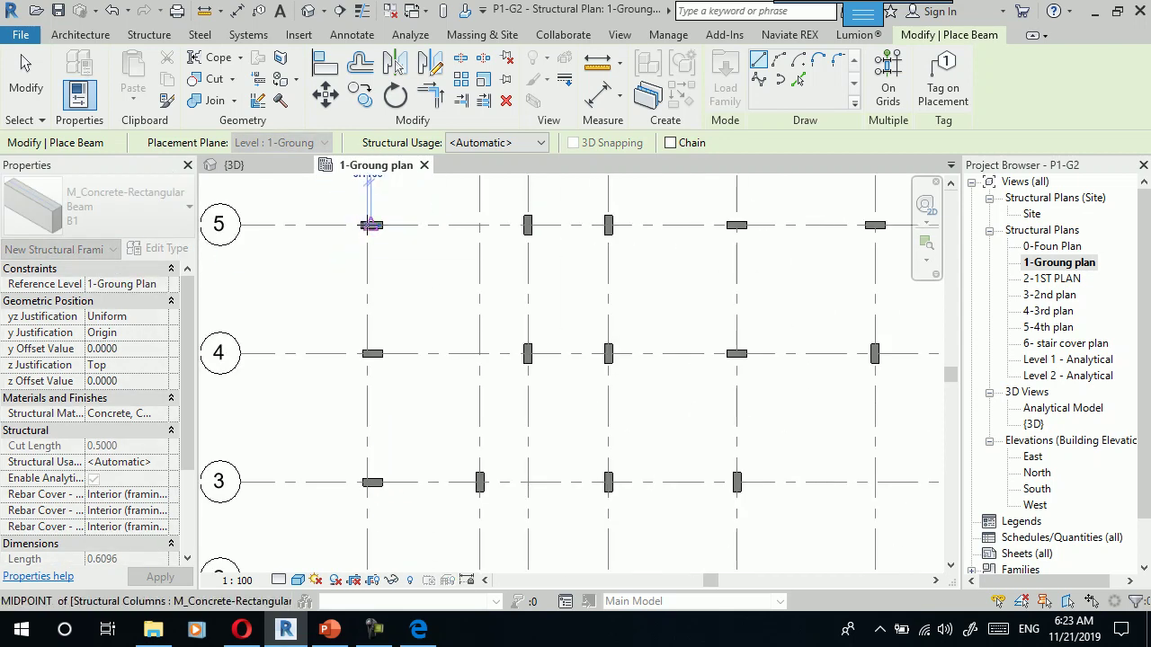
scroll(359, 297, "down", 1)
scroll(346, 485, "up", 3)
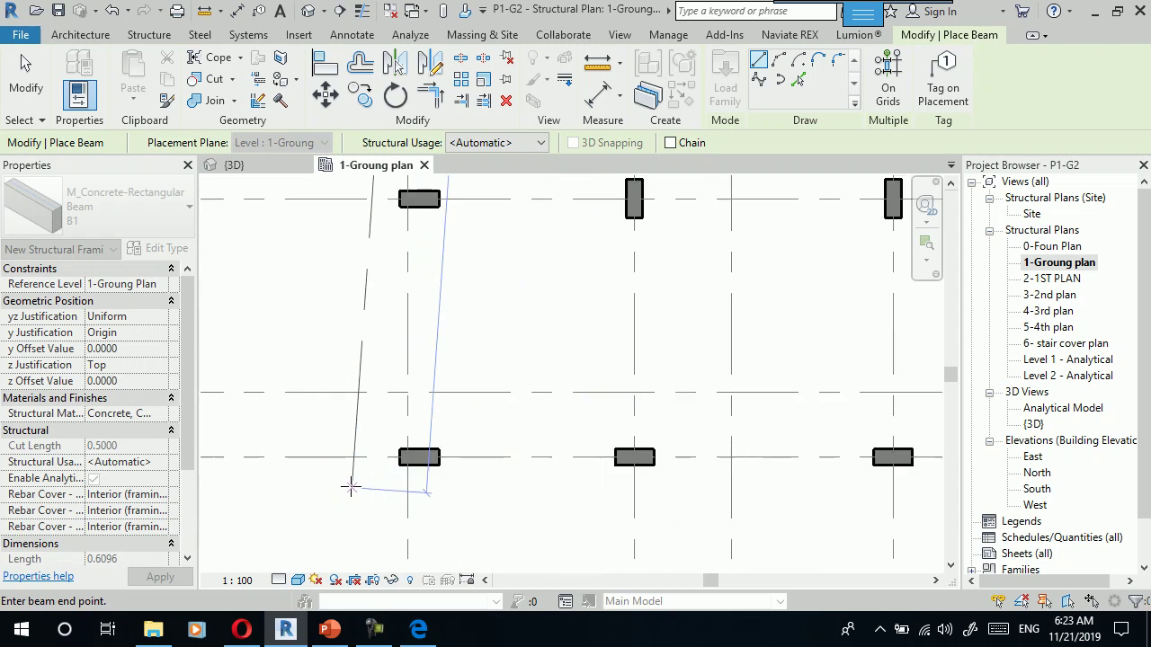
left_click(406, 459)
scroll(387, 496, "down", 3)
scroll(367, 511, "down", 3)
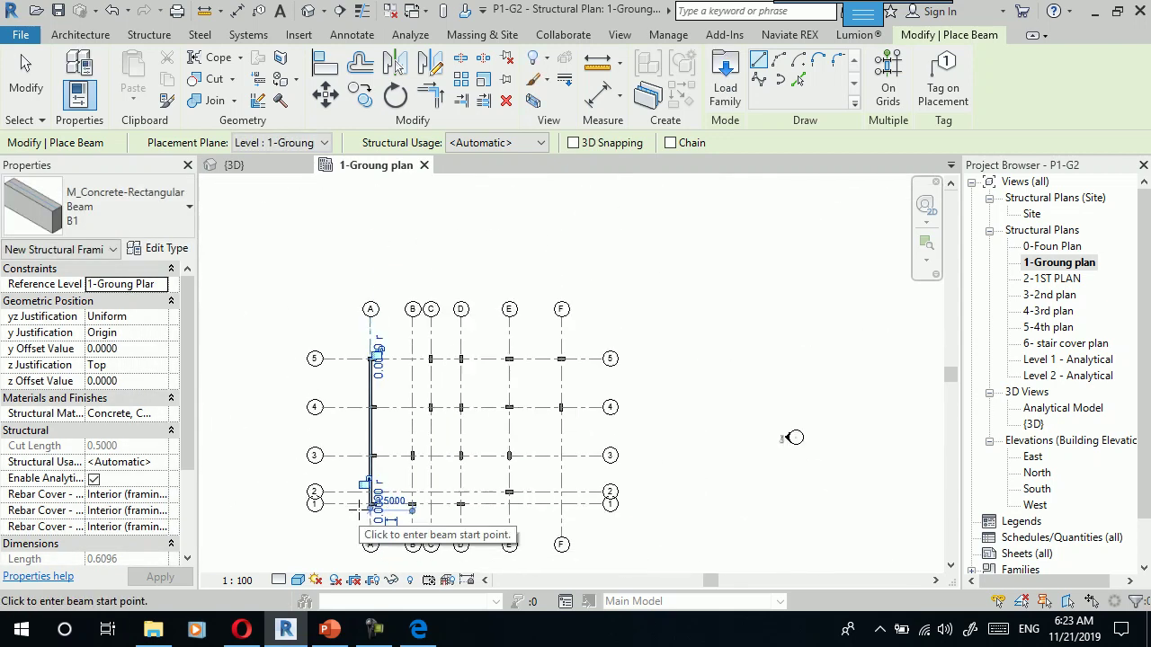
scroll(365, 346, "up", 3)
Enable Chain and draw beams A/5 to F/5, F/4, E/4, E/2, D/2, D/1 and A/1.
left_click(671, 143)
scroll(327, 398, "up", 2)
scroll(333, 449, "up", 2)
scroll(328, 421, "up", 2)
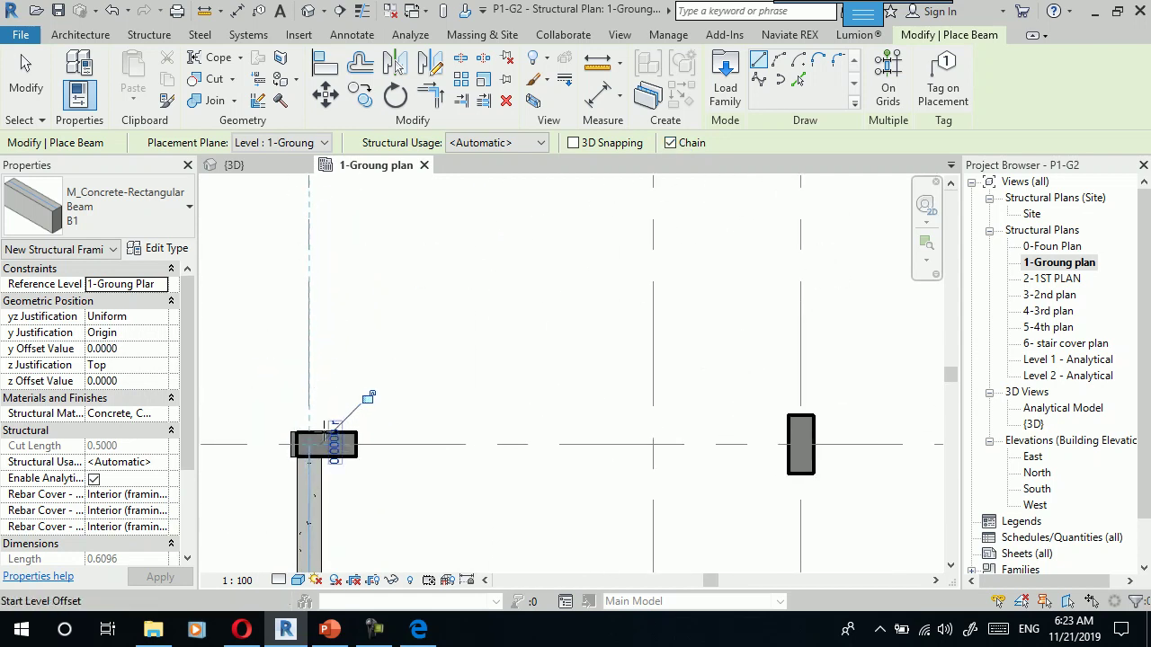
left_click(329, 439)
scroll(387, 360, "down", 3)
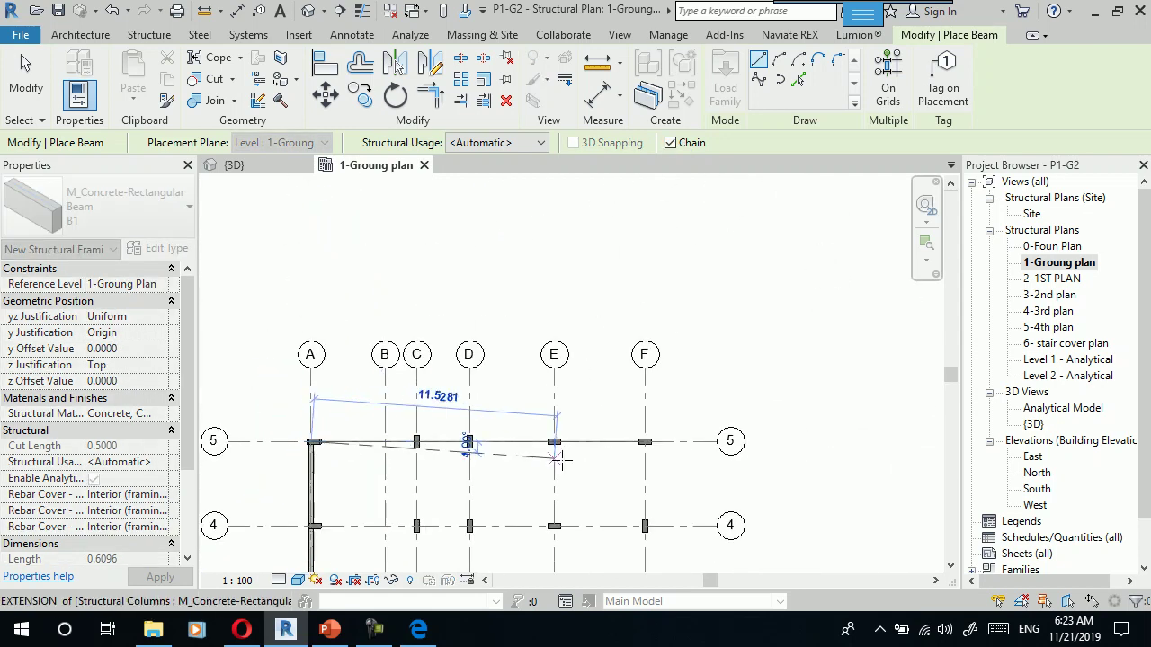
left_click(646, 441)
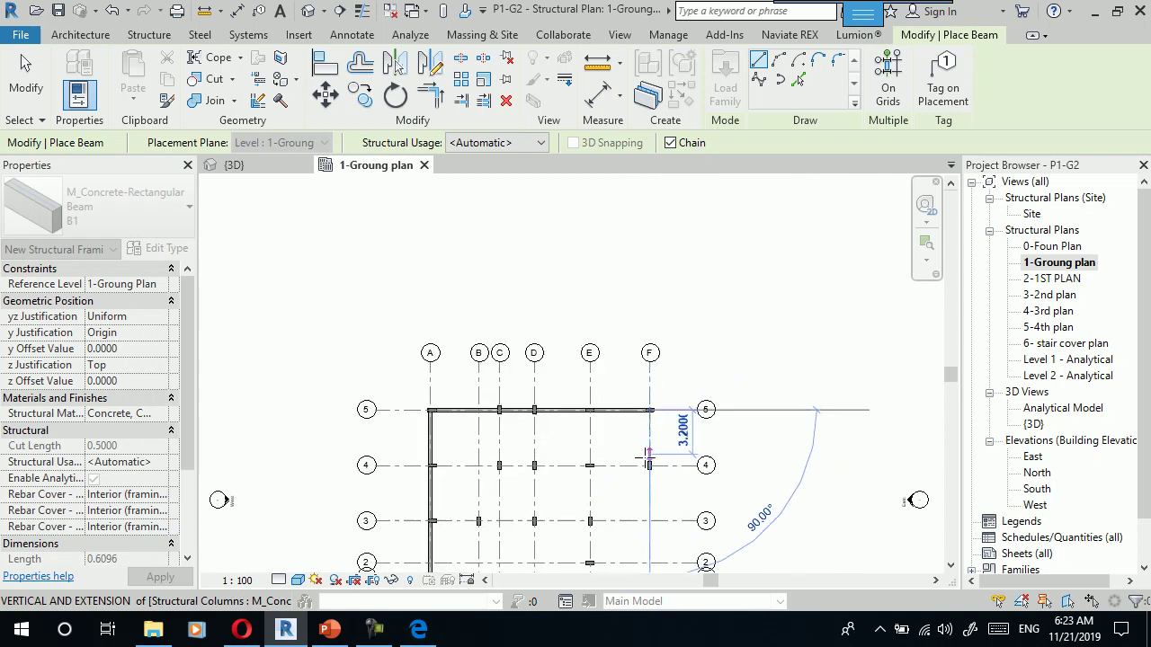
scroll(663, 483, "up", 2)
scroll(662, 483, "up", 3)
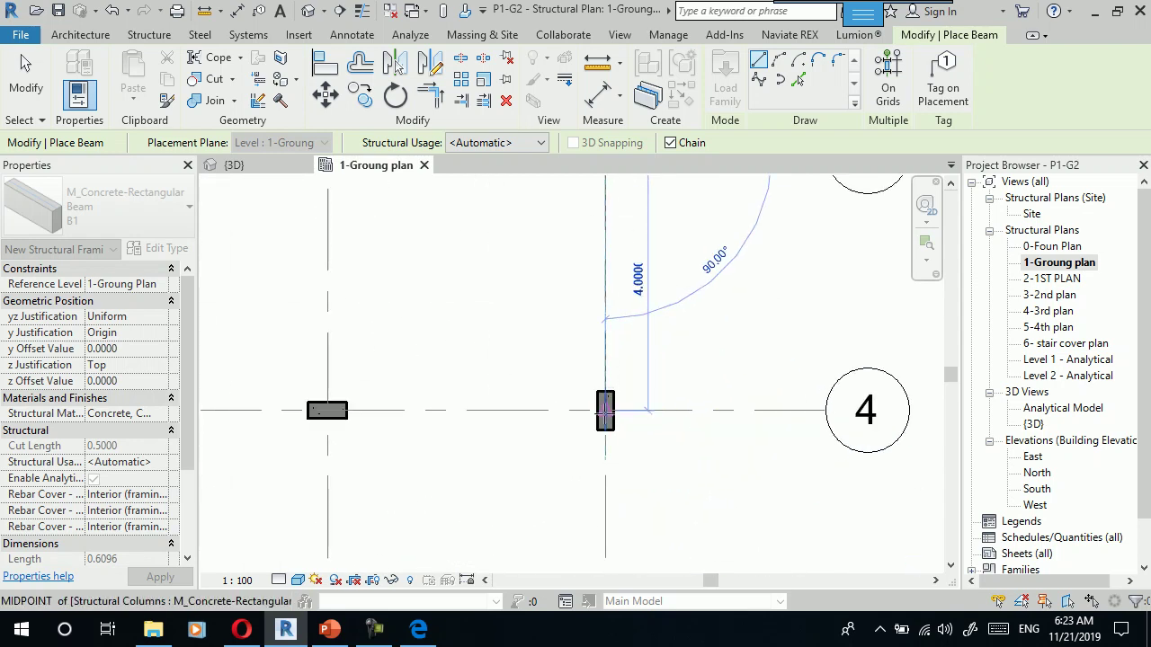
left_click(649, 409)
scroll(650, 409, "down", 2)
scroll(701, 404, "down", 1)
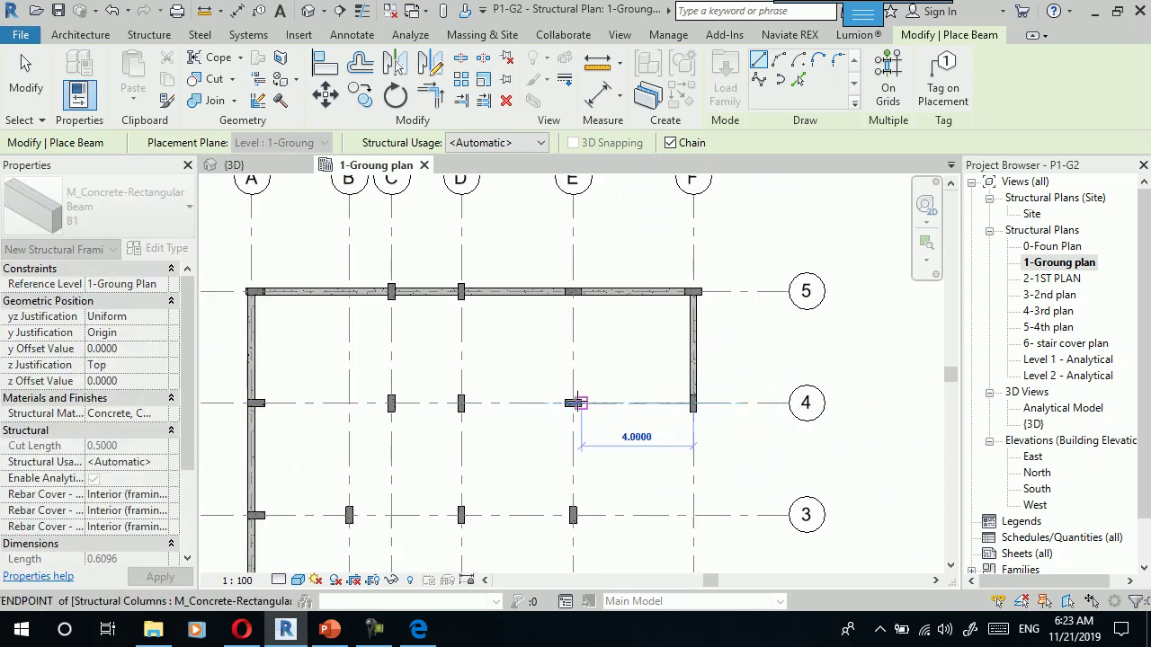
left_click(573, 403)
scroll(573, 403, "down", 2)
scroll(586, 503, "up", 2)
scroll(586, 460, "down", 1)
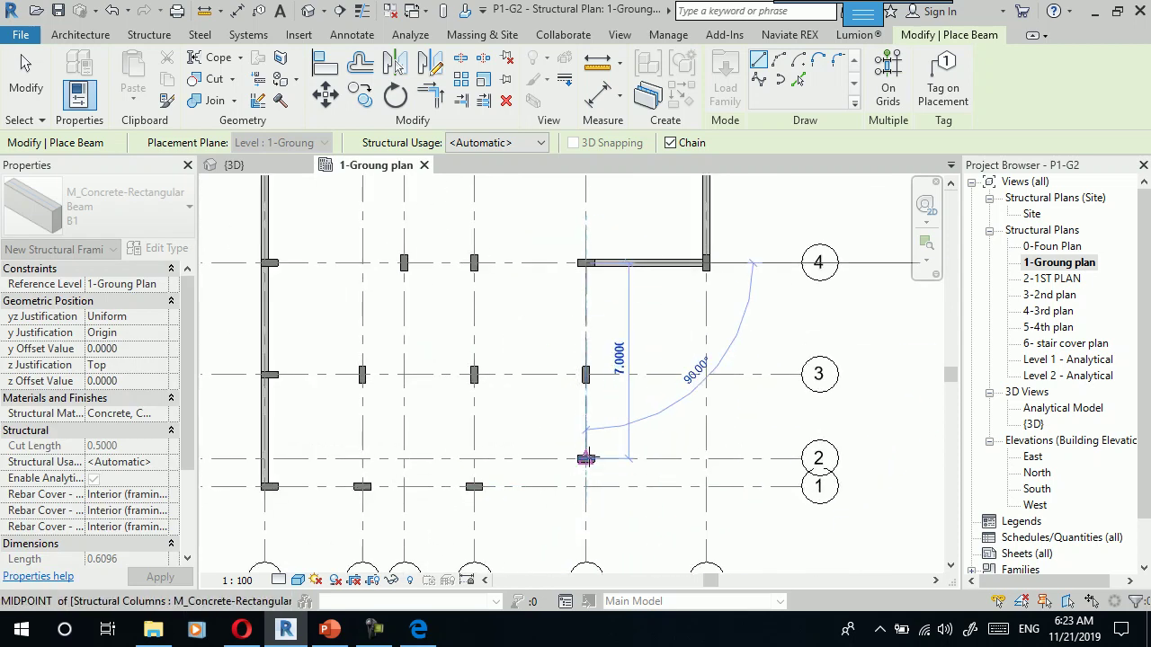
left_click(585, 459)
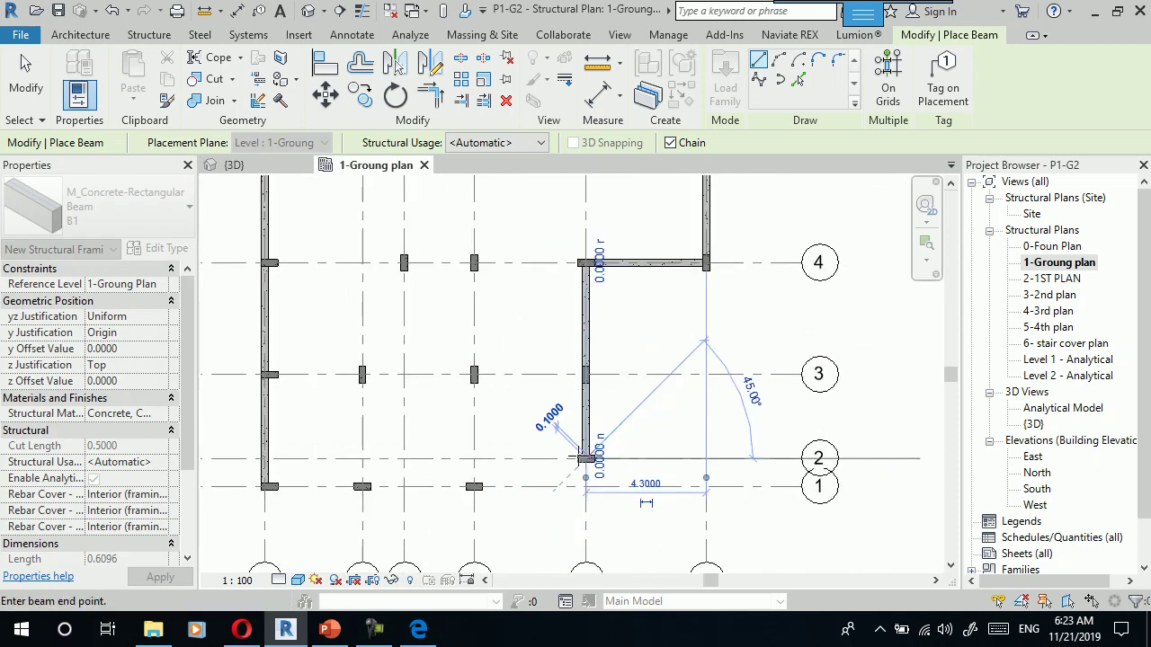
left_click(474, 459)
left_click(474, 486)
left_click(267, 486)
scroll(560, 476, "down", 2)
key("Escape")
key("Escape")
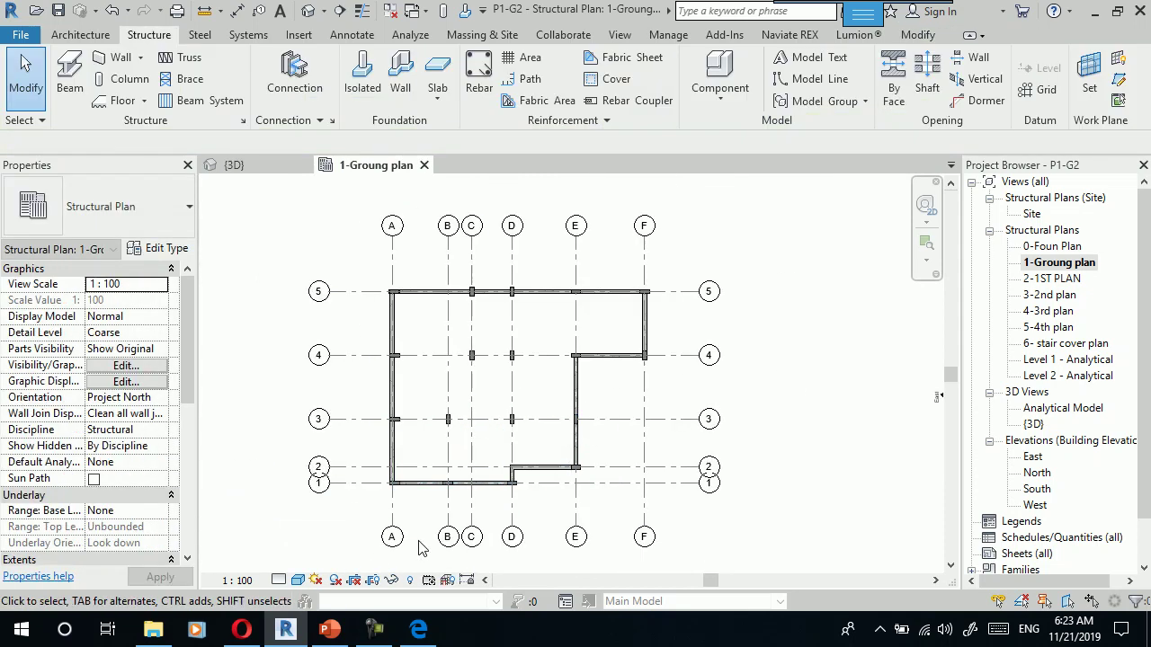
Check the ground-floor PDF plan for the interior beam layout.
left_click(418, 630)
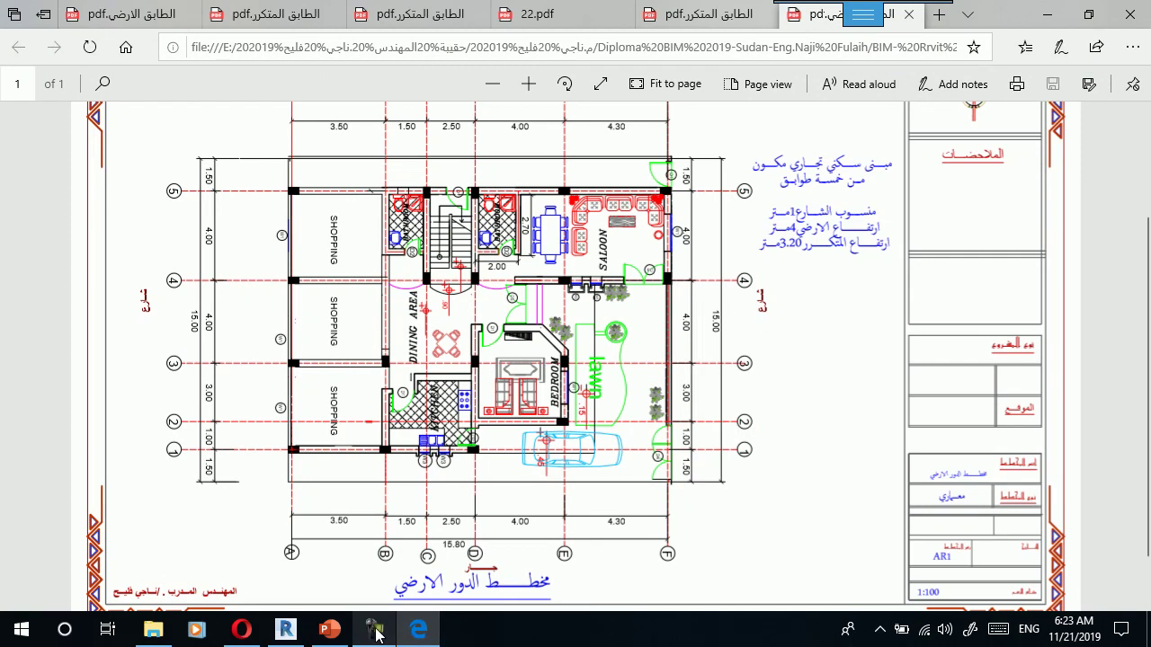
left_click(375, 629)
left_click(1088, 558)
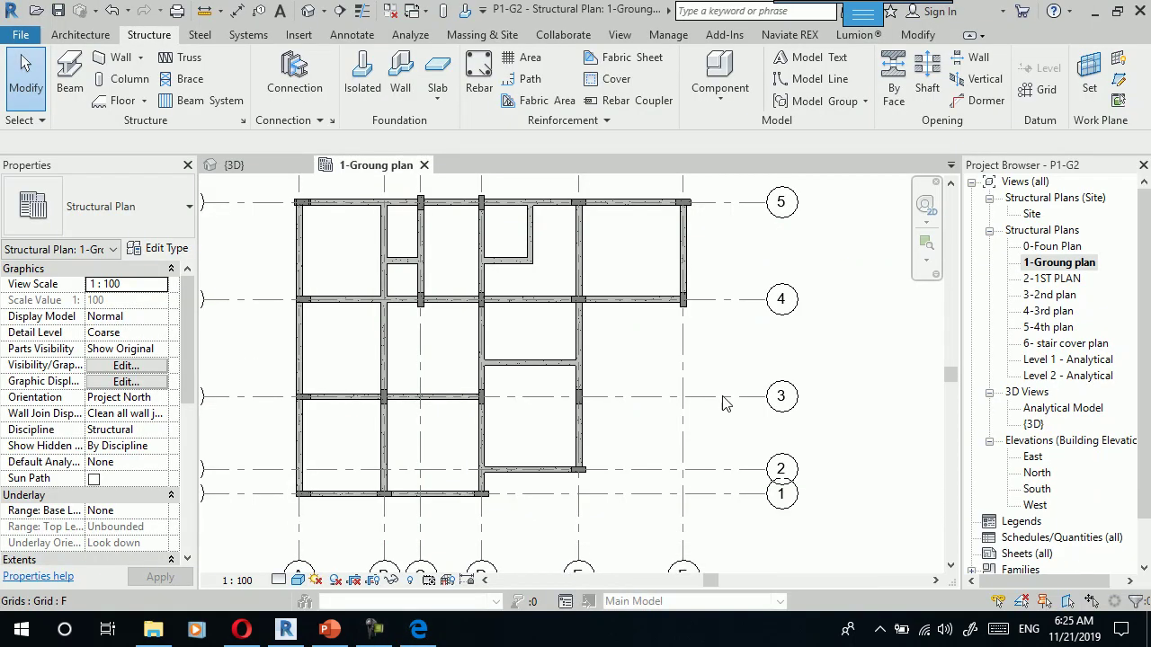
scroll(727, 403, "down", 1)
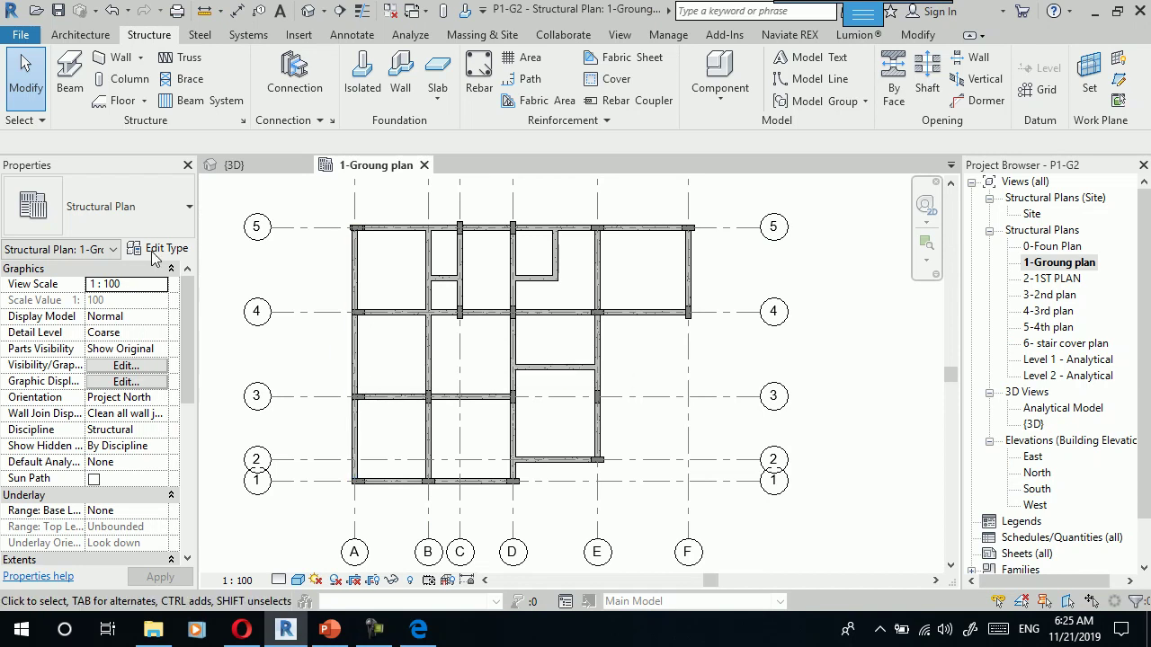
scroll(357, 366, "up", 1)
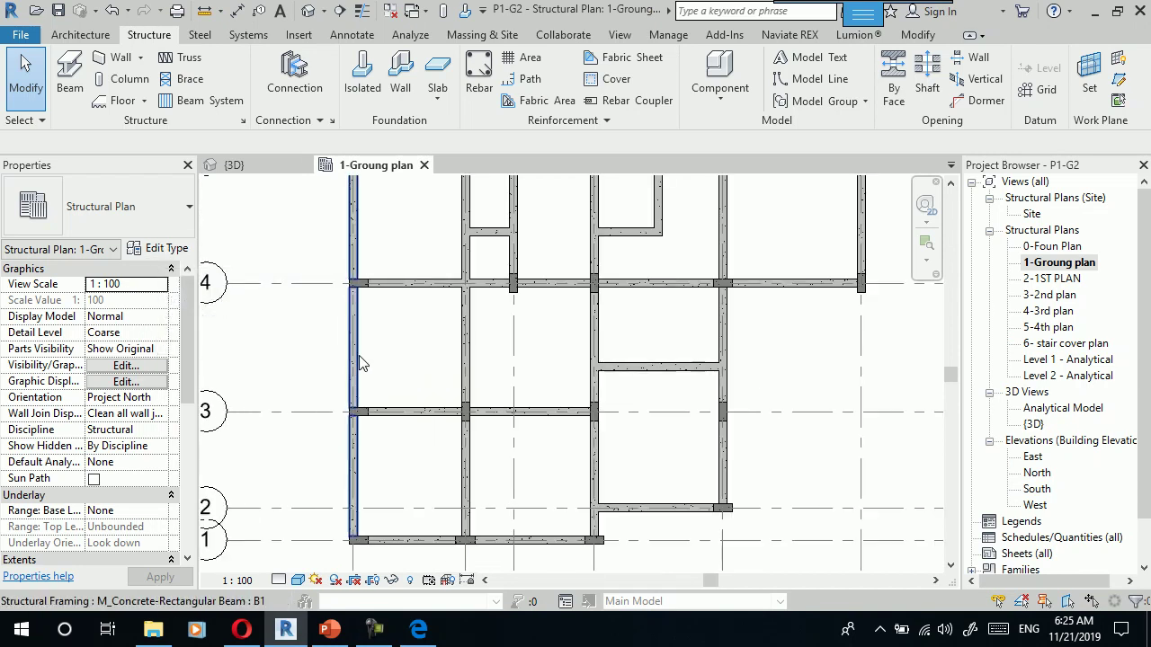
left_click(354, 360)
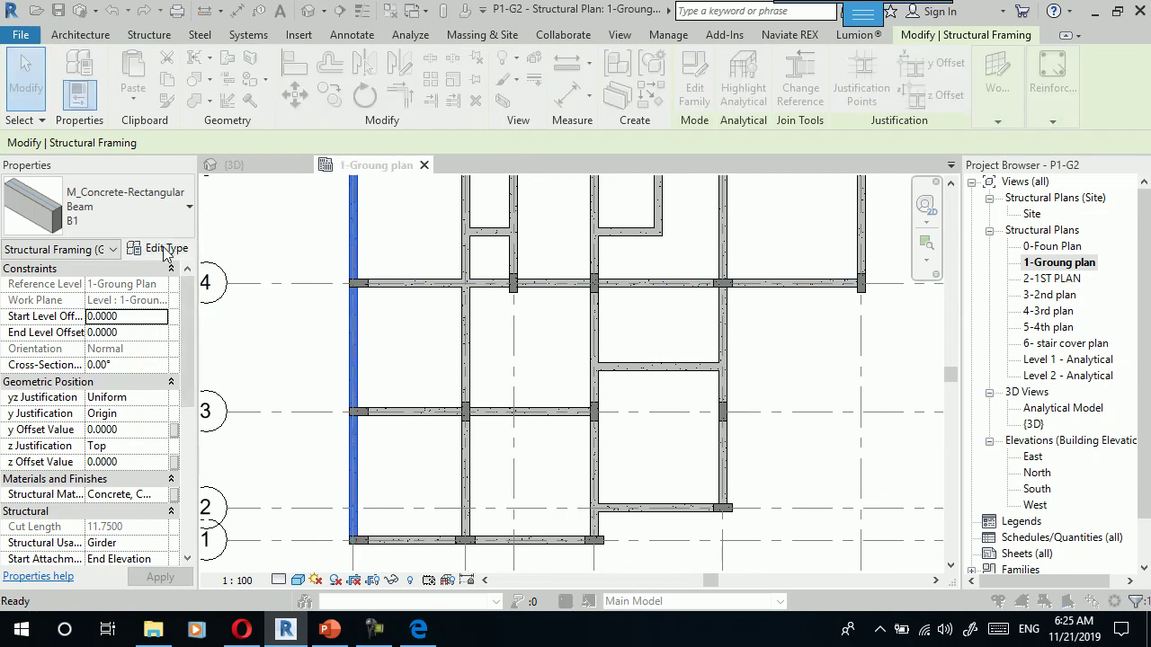
left_click(166, 250)
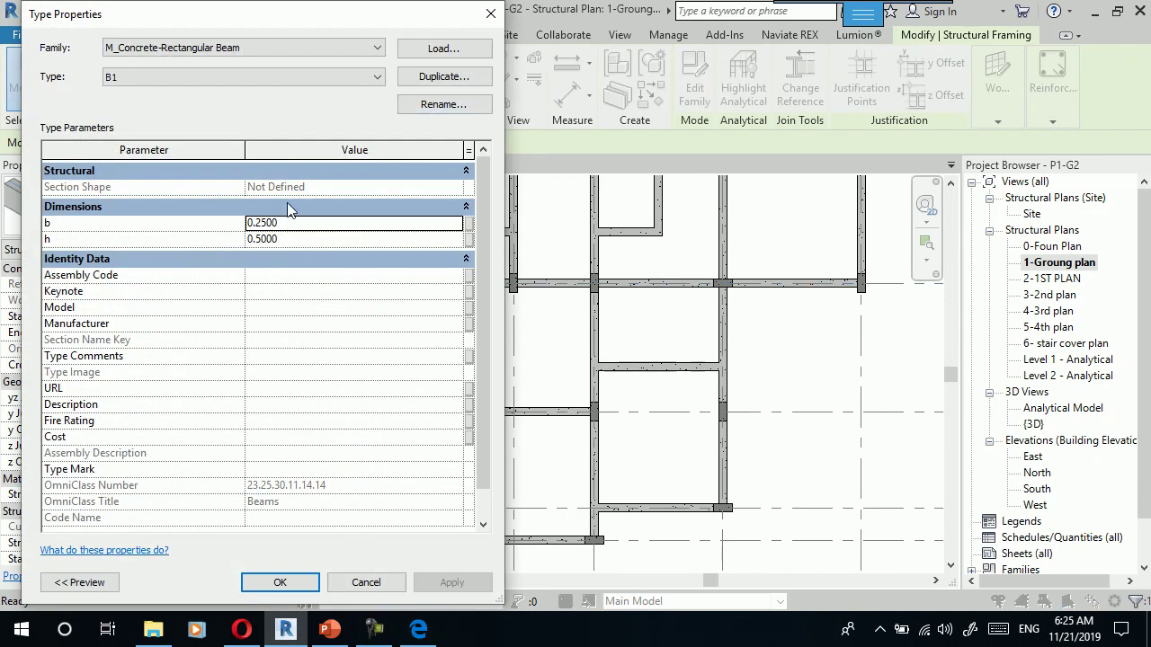
left_click(287, 240)
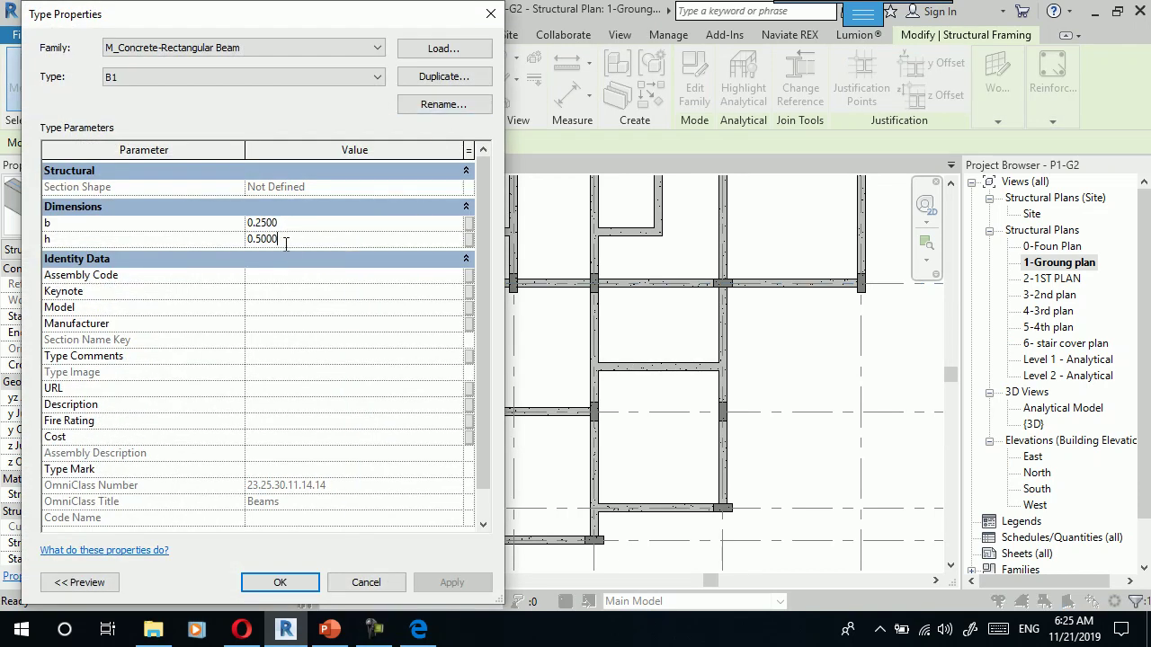
key("BackSpace")
key("BackSpace")
key("BackSpace")
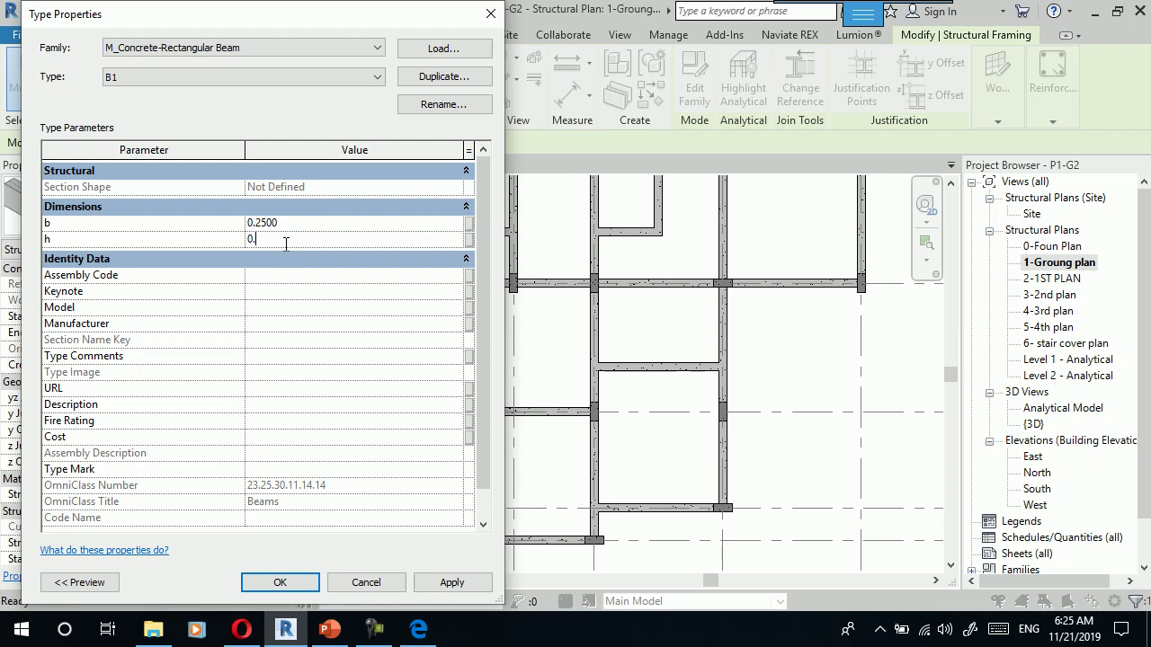
type("6000")
left_click(287, 583)
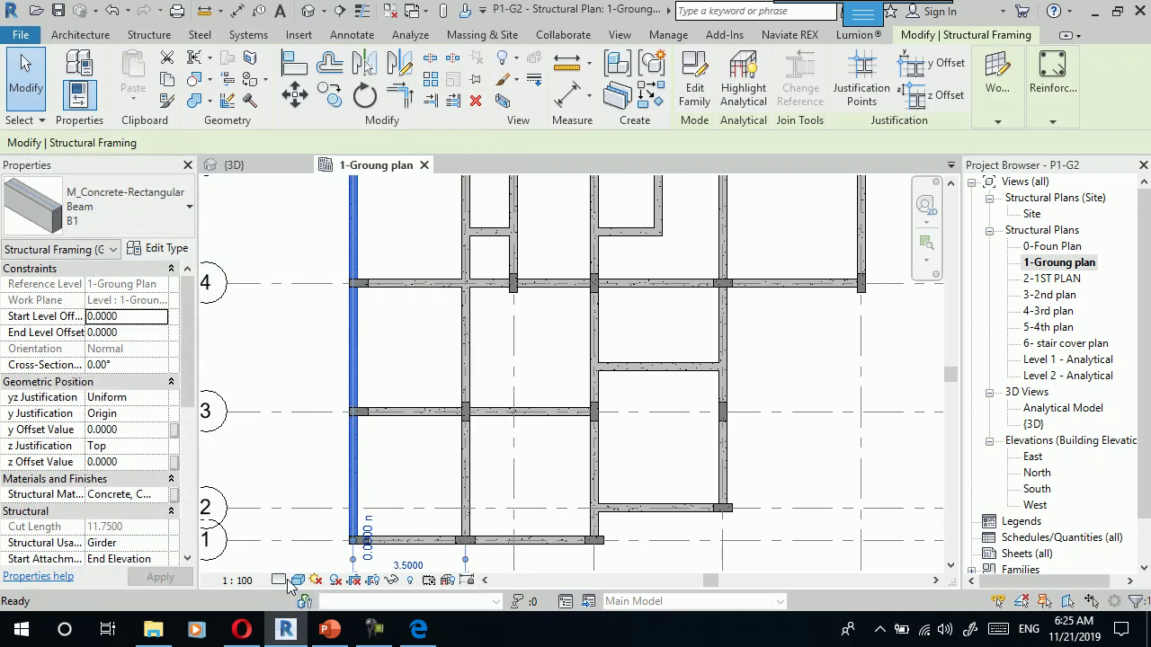
left_click(432, 357)
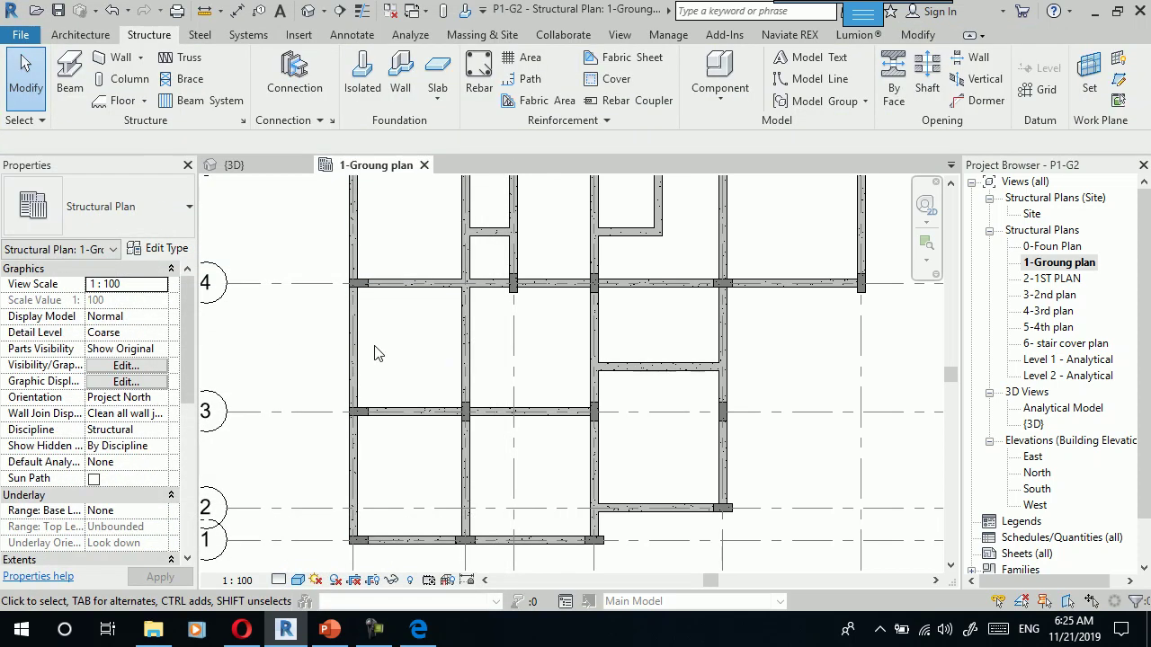
Open the default 3D view and orbit to see the footings from the side.
scroll(377, 353, "up", 2)
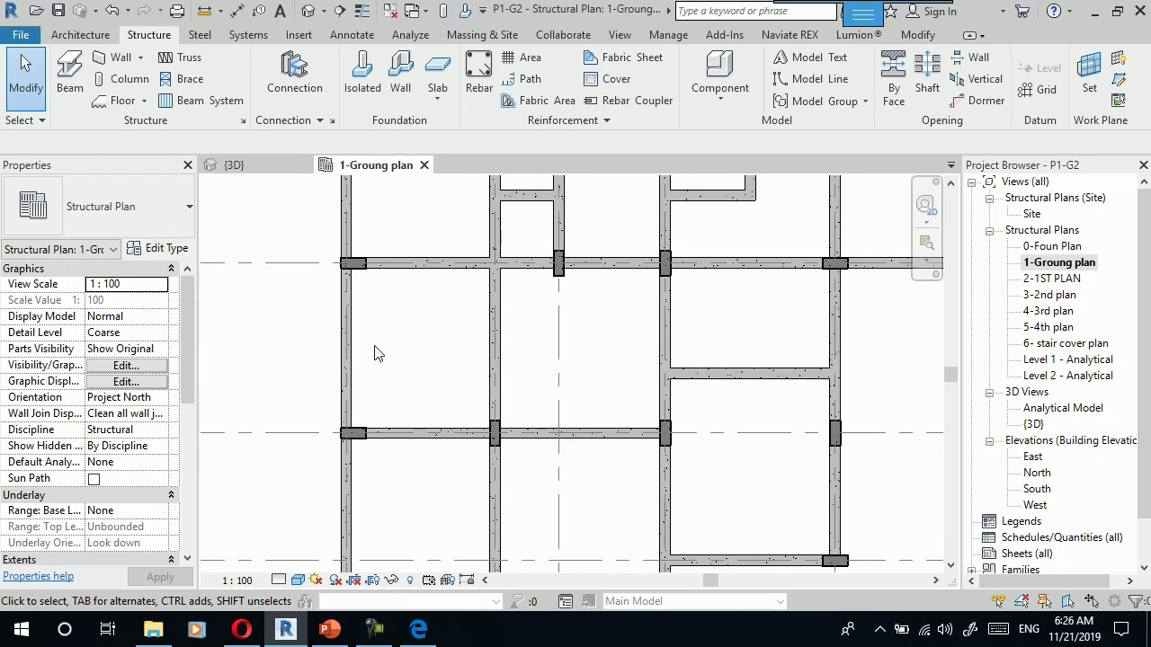
scroll(378, 354, "down", 3)
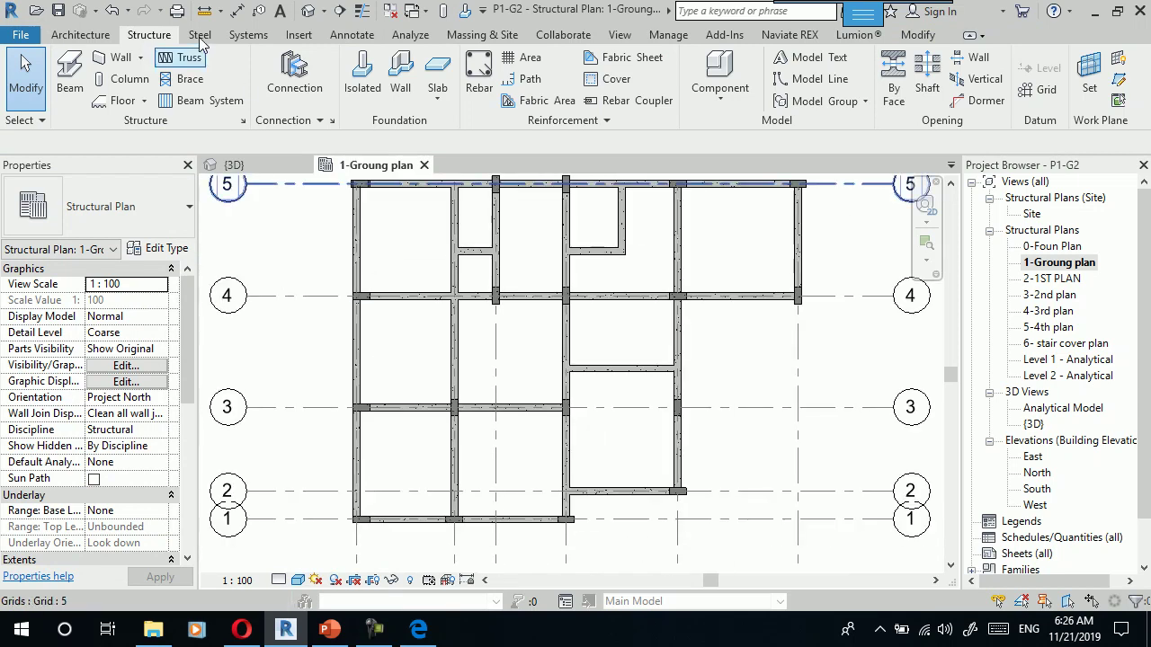
left_click(313, 16)
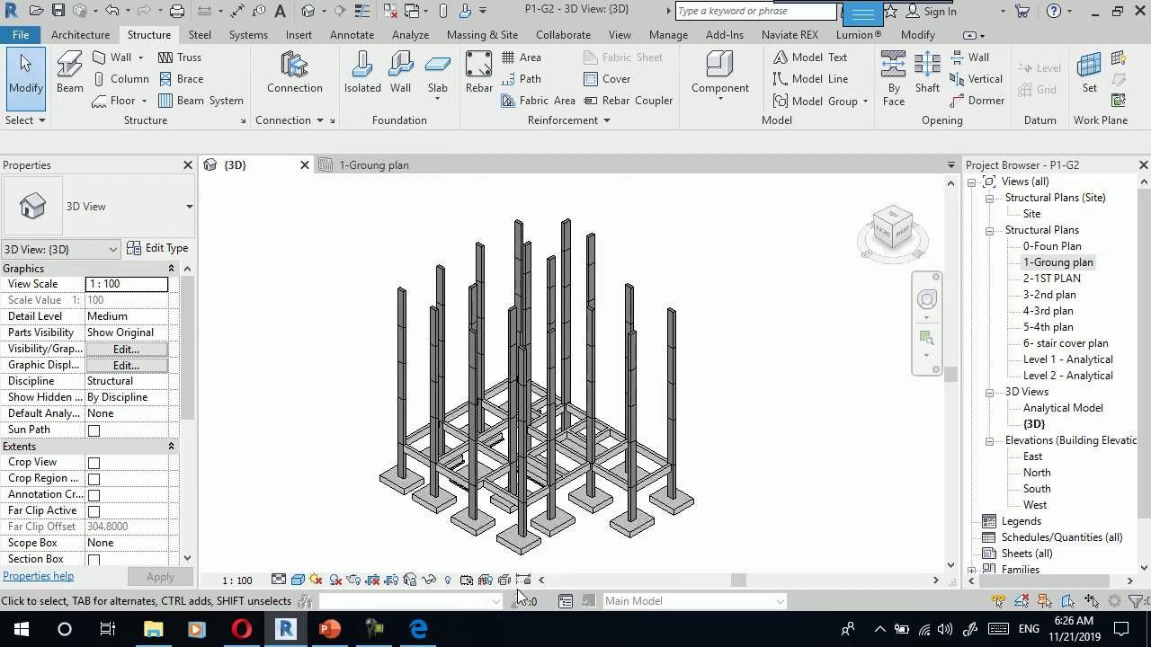
scroll(513, 540, "up", 1)
middle_click_drag(329, 519, 409, 533, "shift")
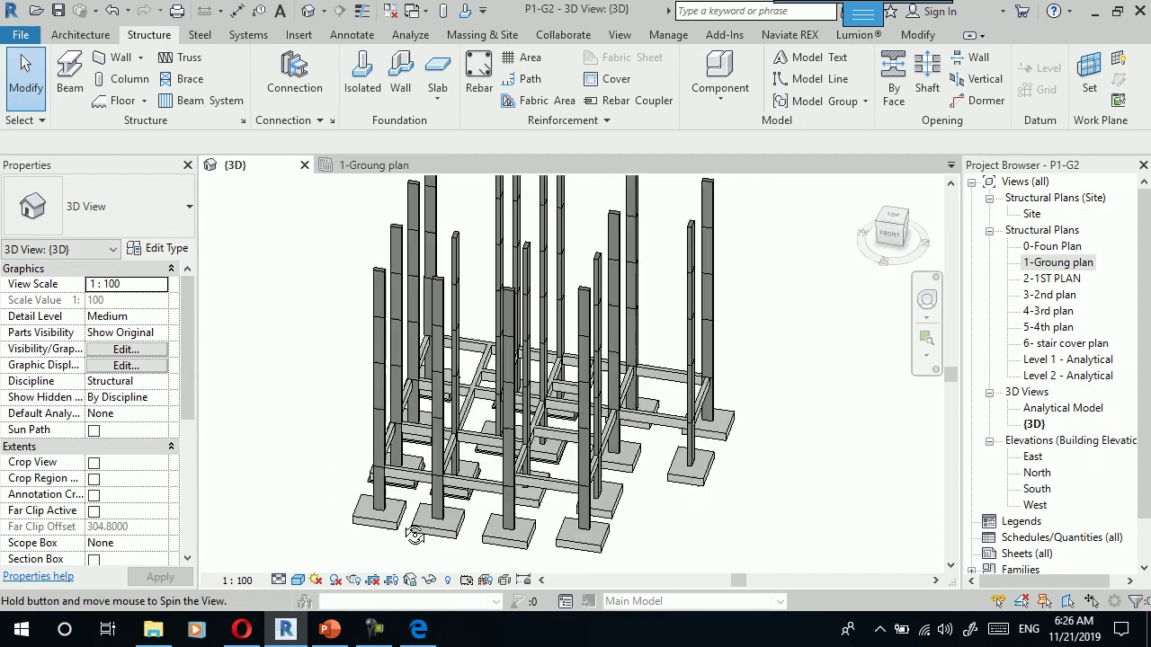
scroll(540, 522, "up", 5)
scroll(583, 502, "down", 3)
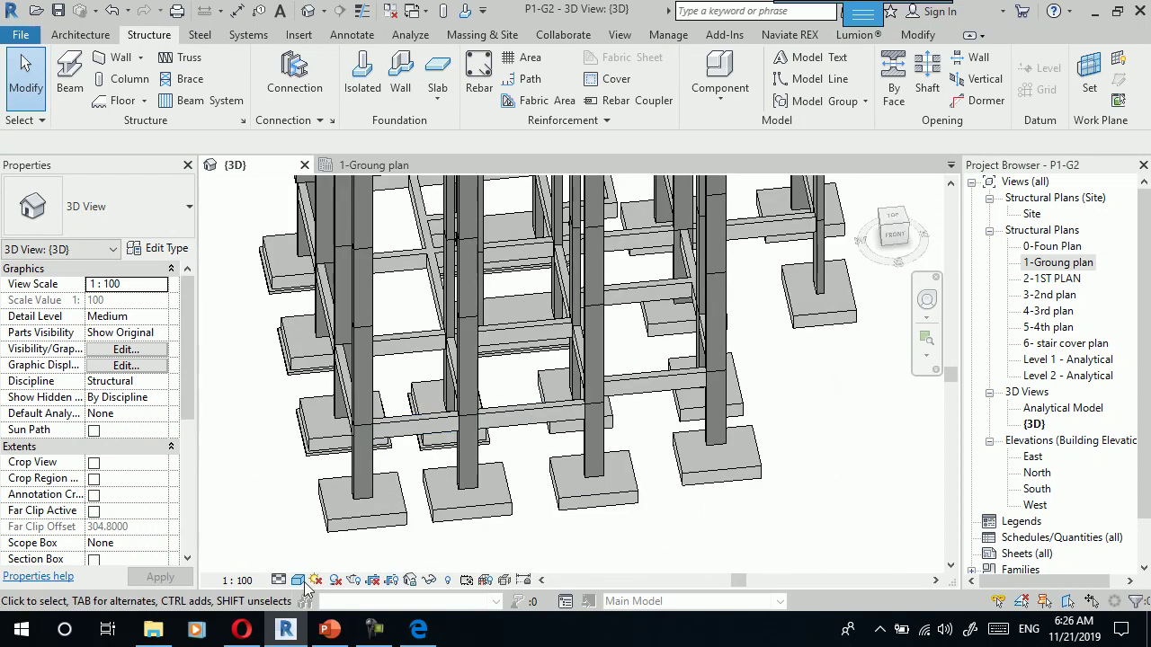
Switch the visual style to Realistic and orbit closer to the beams.
left_click(298, 580)
left_click(316, 544)
mouse_move(727, 534)
middle_mouse_down("shift")
mouse_move(527, 470)
mouse_move(241, 460)
middle_mouse_up("shift")
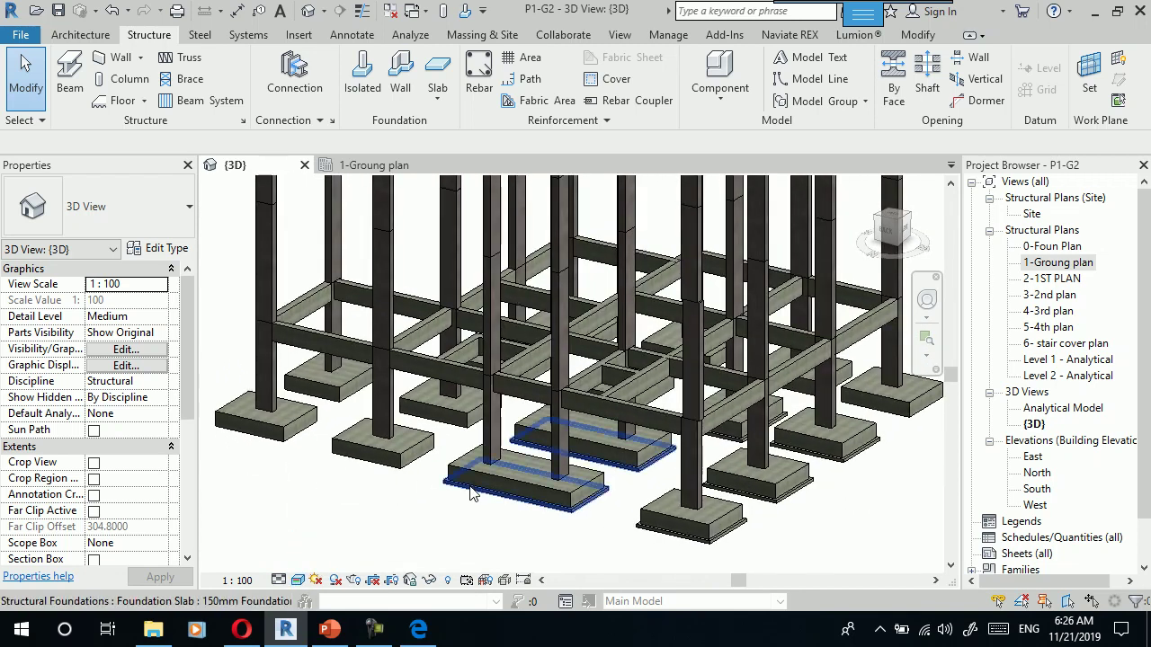
Inspect the grid-5 beam in the 0-Foun Plan and in 3D, with thin lines on.
double_click(1047, 247)
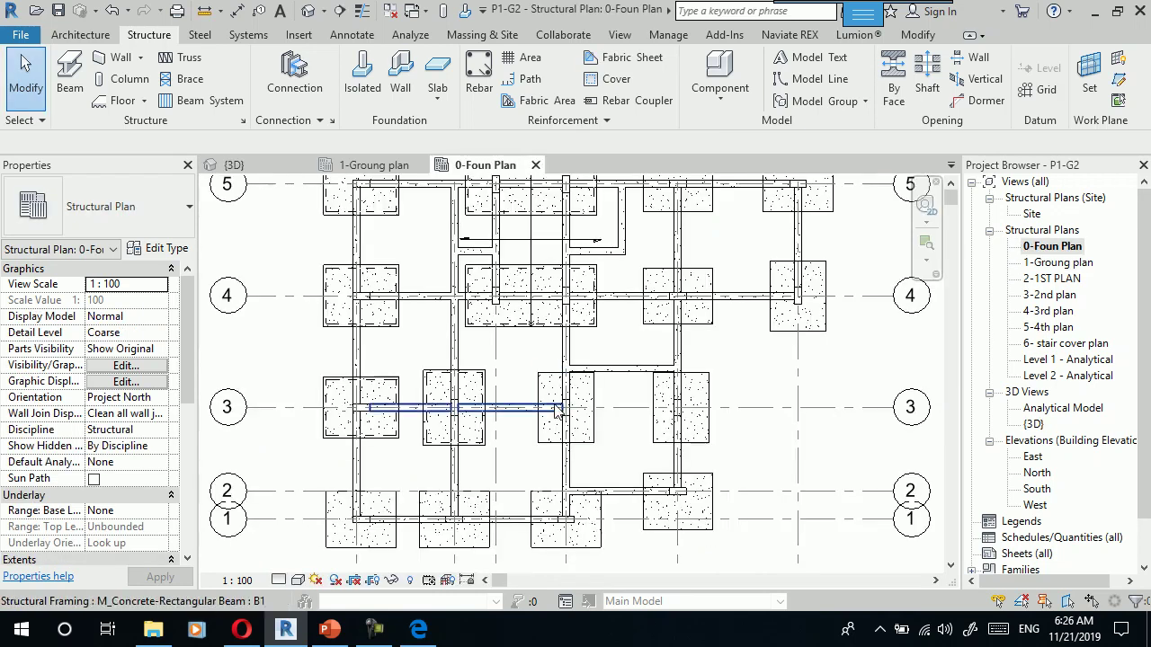
scroll(598, 509, "up", 2)
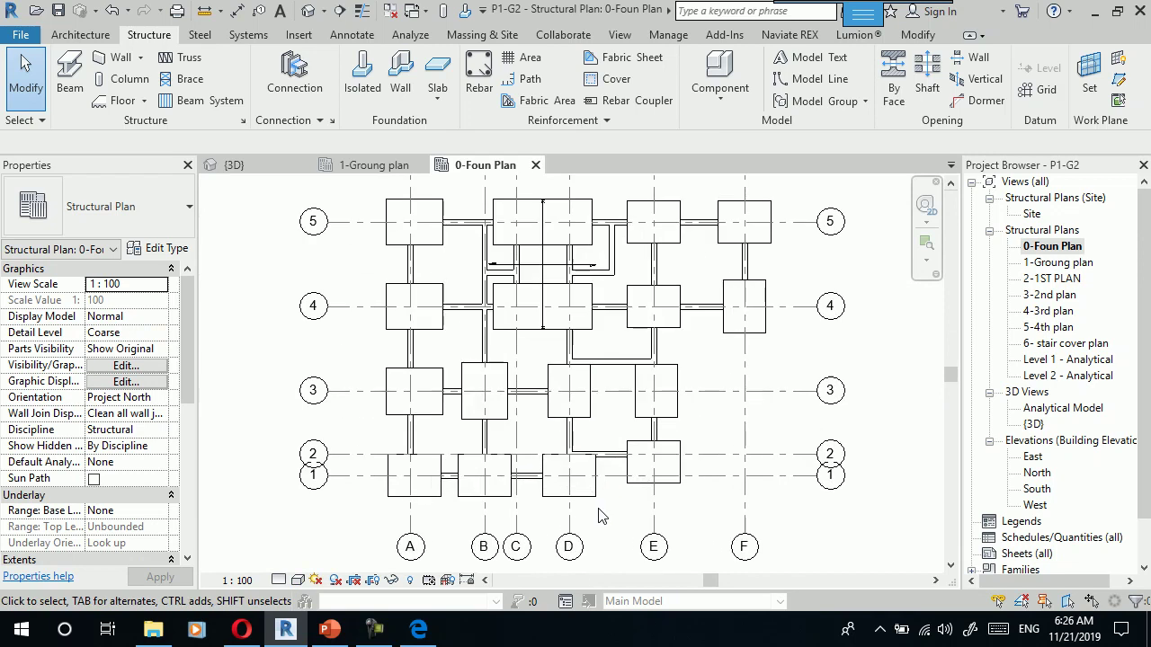
left_click(610, 227)
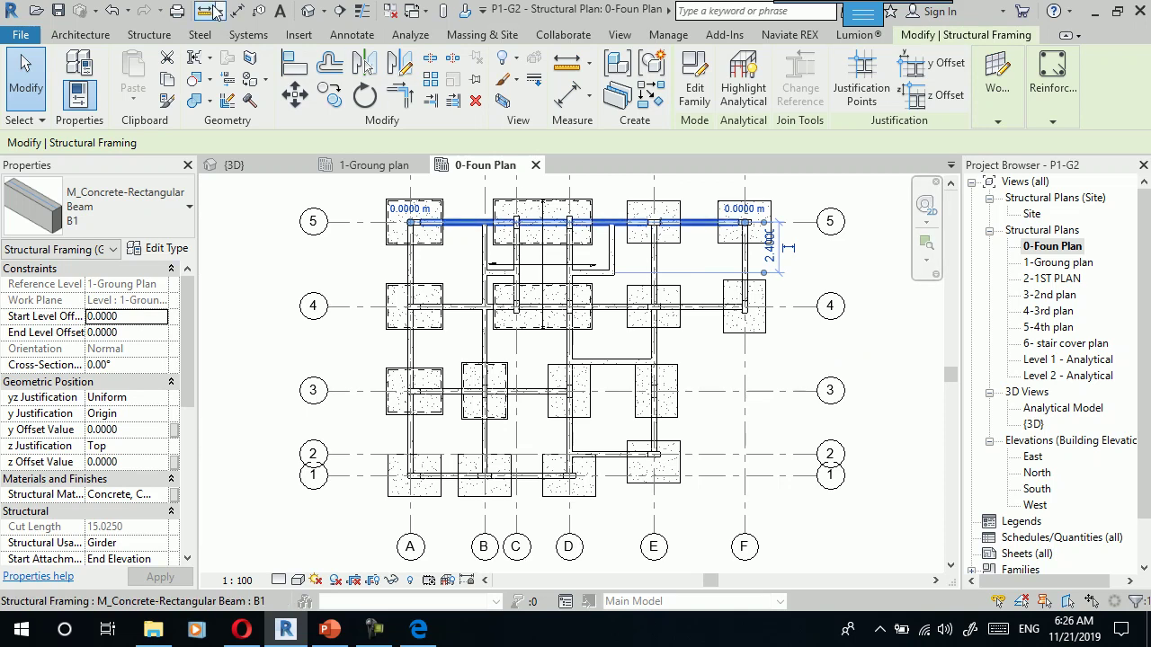
left_click(259, 10)
left_click(309, 11)
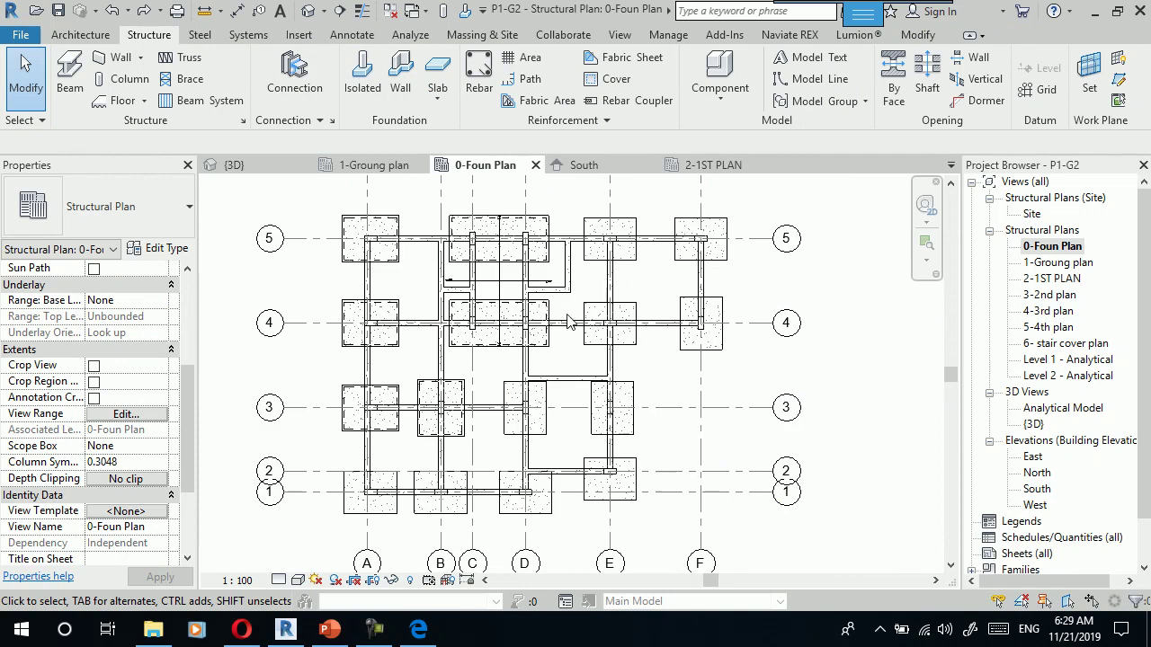
left_click(309, 11)
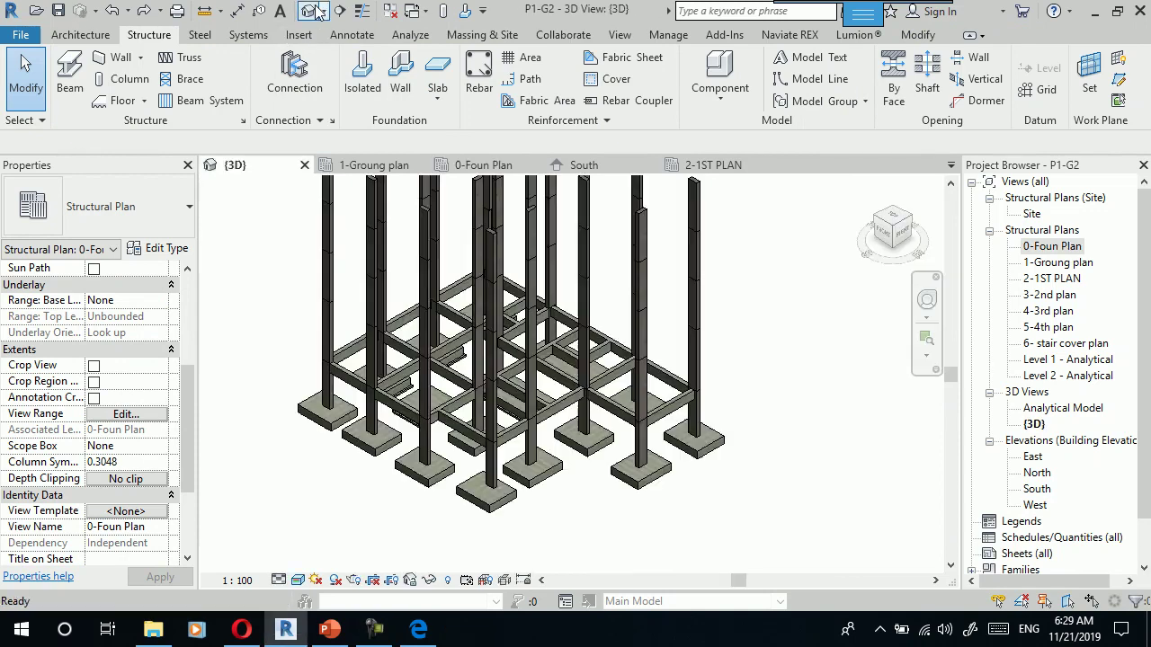
scroll(637, 490, "up", 1)
scroll(636, 491, "up", 2)
scroll(637, 490, "up", 2)
scroll(637, 490, "down", 3)
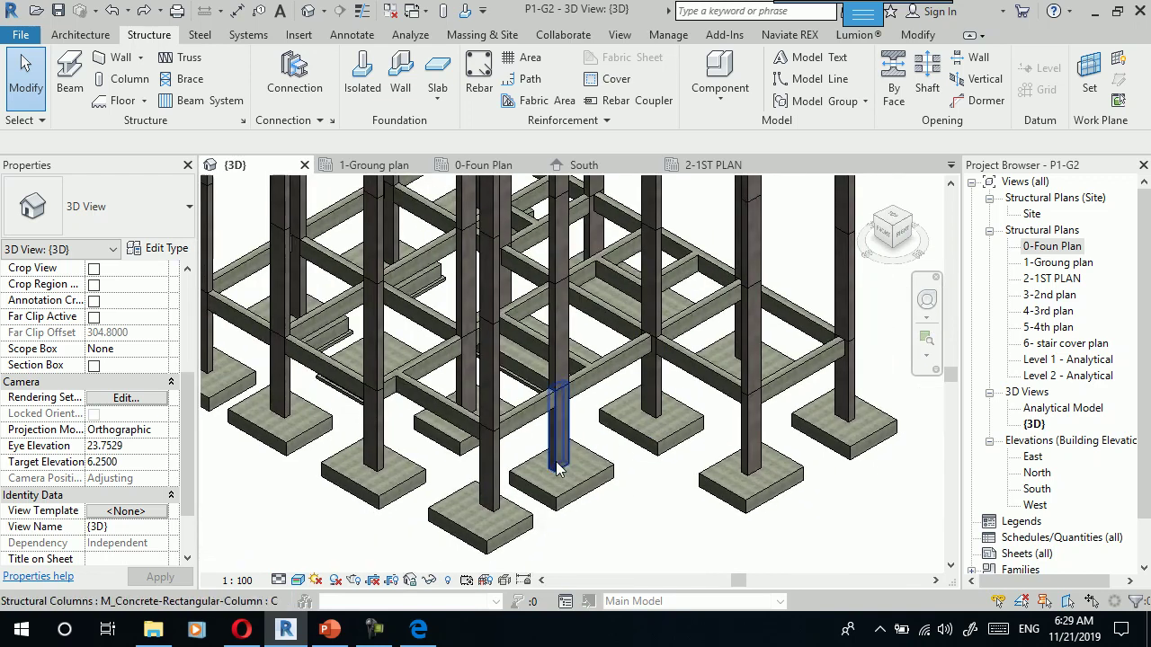
double_click(1052, 247)
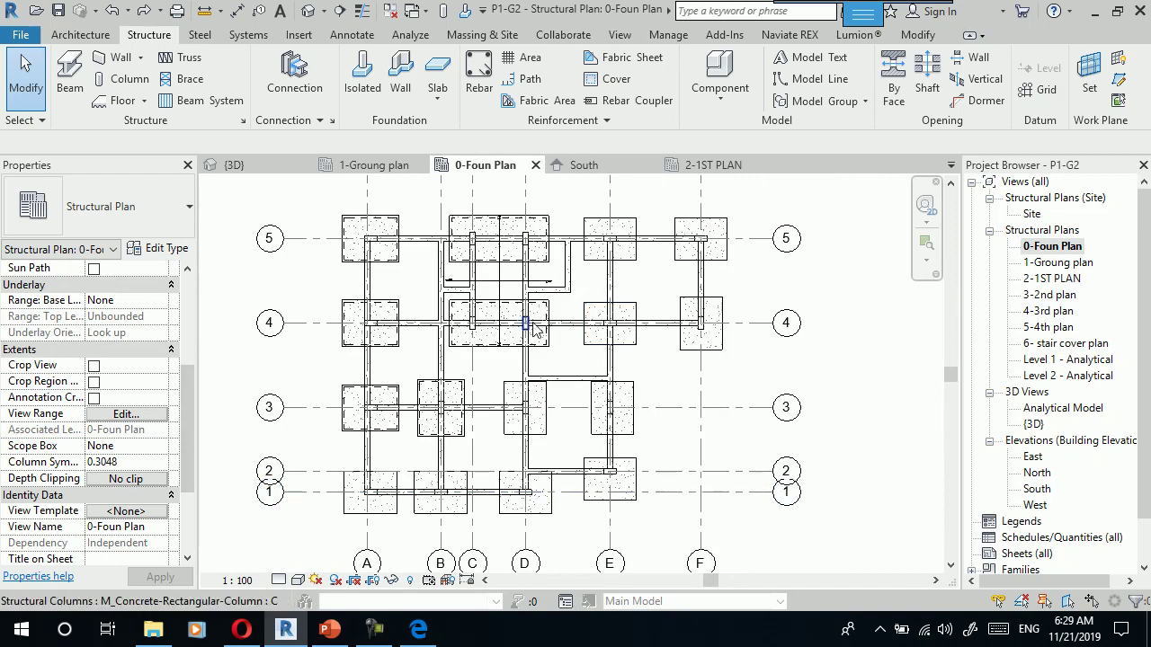
Delete the beams along grids 5 and B, check in 3D, then return to 0-Foun Plan.
left_click(430, 253)
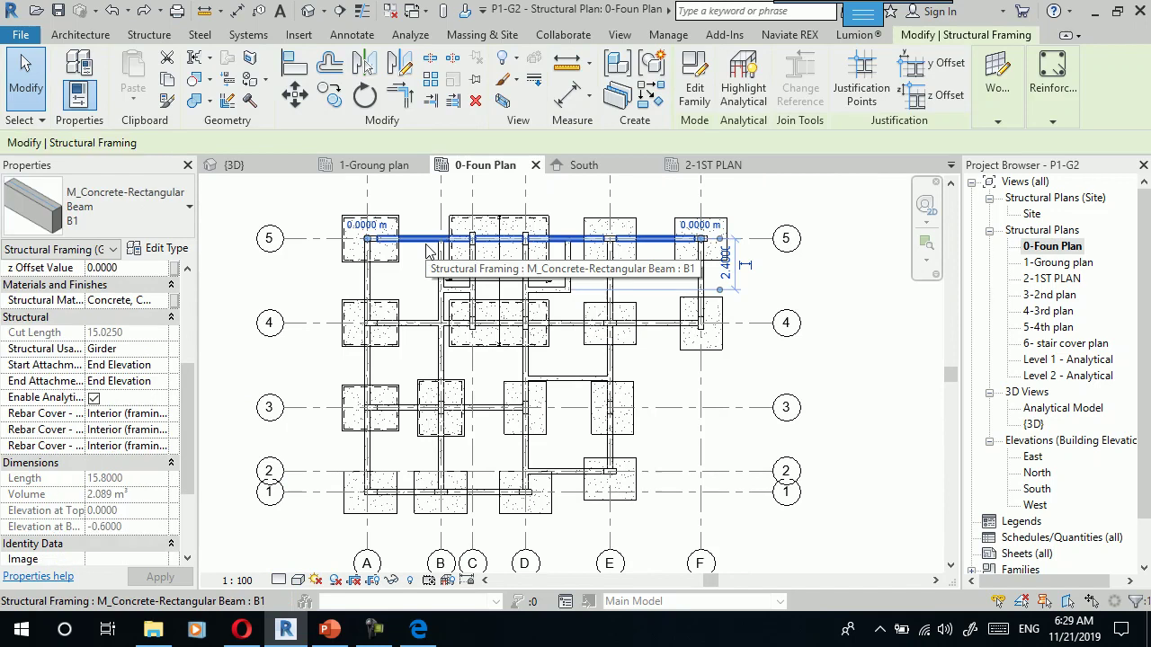
key("Delete")
left_click(447, 372)
key("Delete")
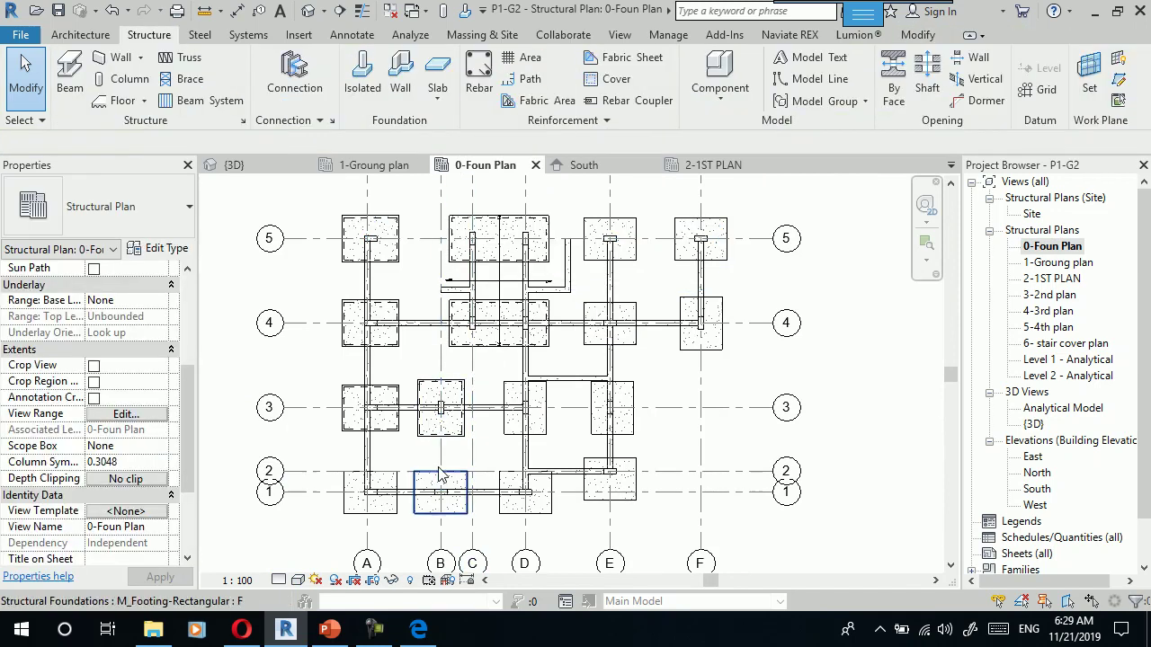
left_click(307, 11)
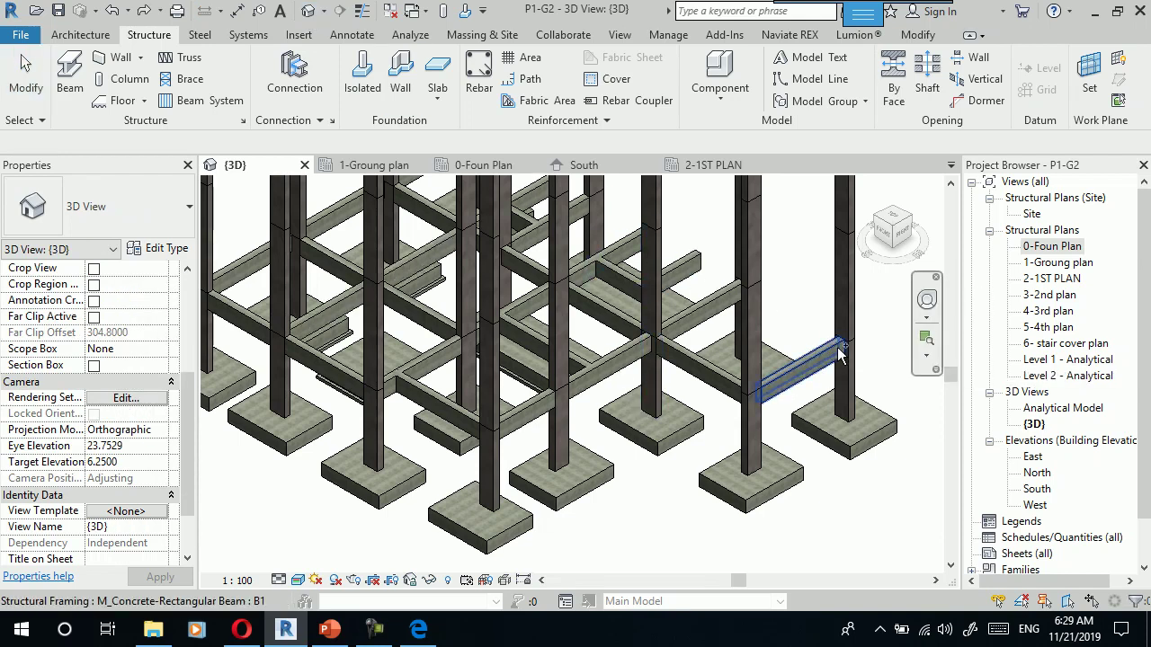
double_click(1043, 248)
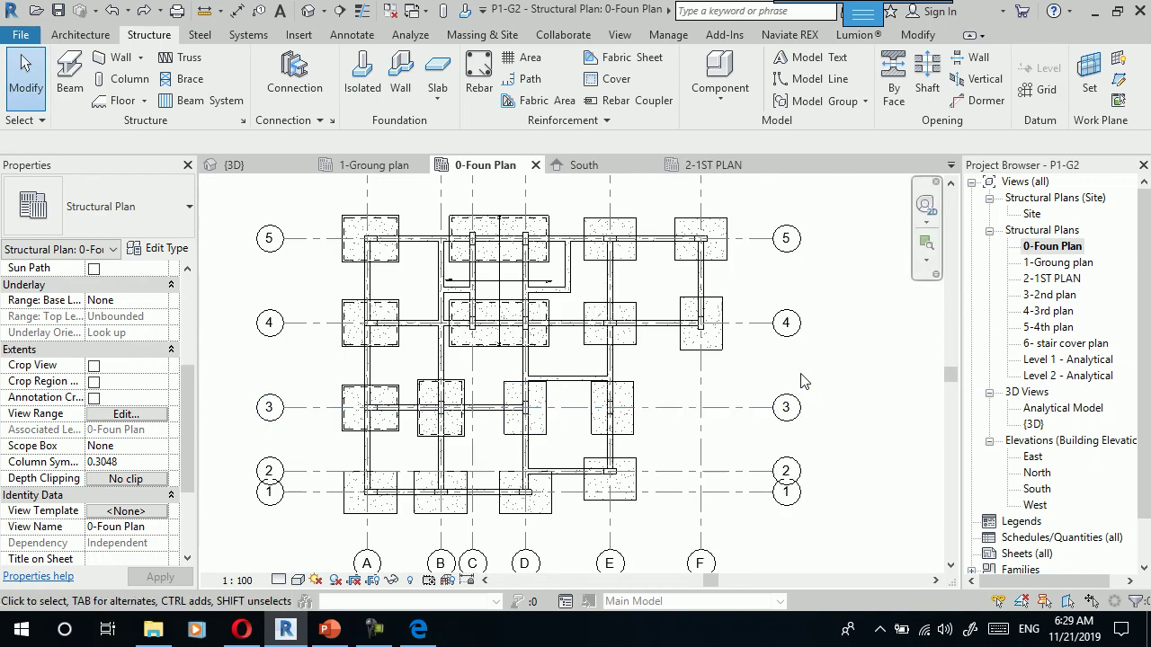
Set the 0-Foun Plan's View Range view depth offset to 1.
mouse_move(186, 438)
left_mouse_down()
mouse_move(185, 464)
mouse_move(185, 444)
left_mouse_up()
left_click(126, 398)
double_click(987, 177)
type("1")
left_click(842, 245)
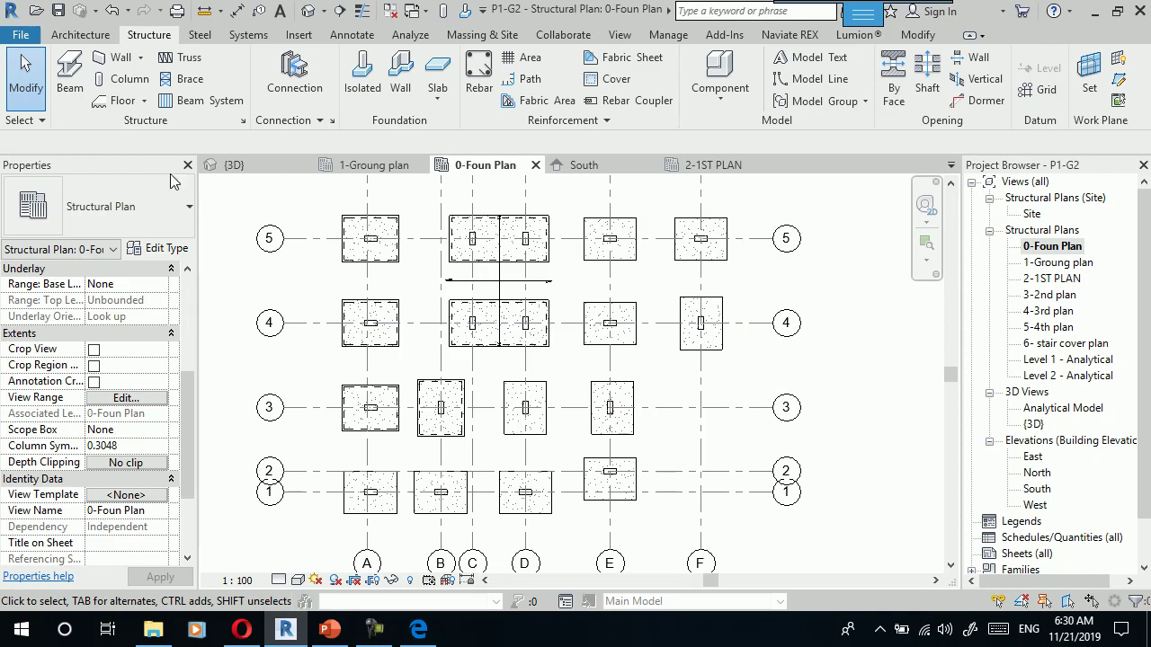
key("b")
key("m")
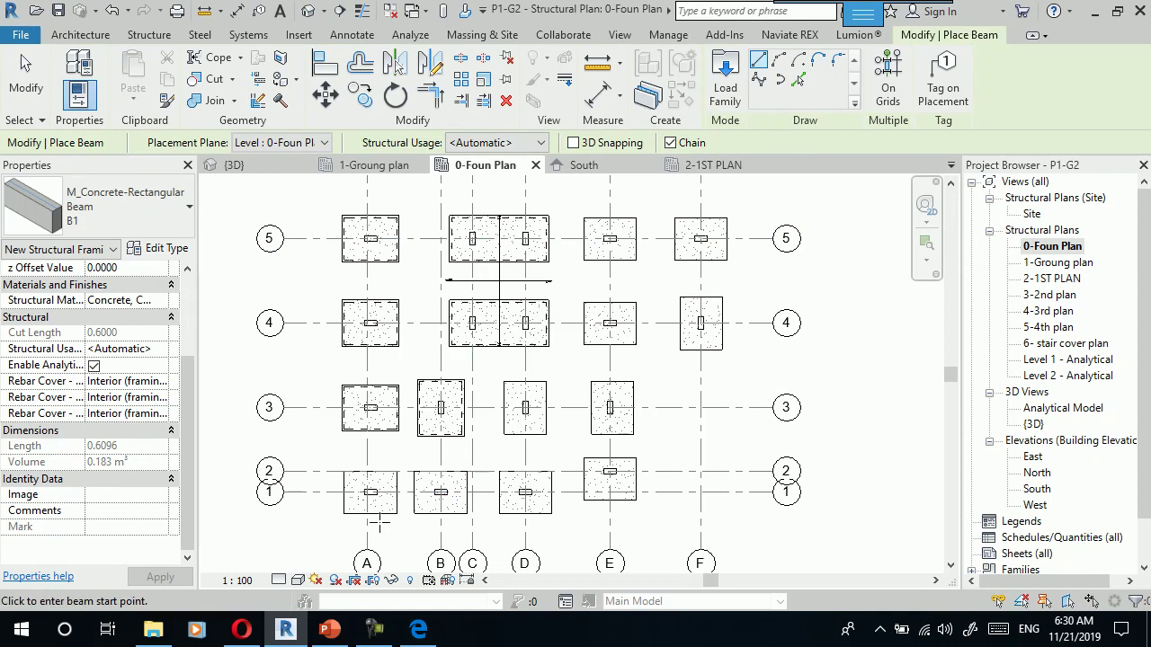
Draw B1 tie beams between columns A1–D1, A5–F5–F4 and A5–A1.
scroll(378, 521, "up", 2)
left_click(364, 471)
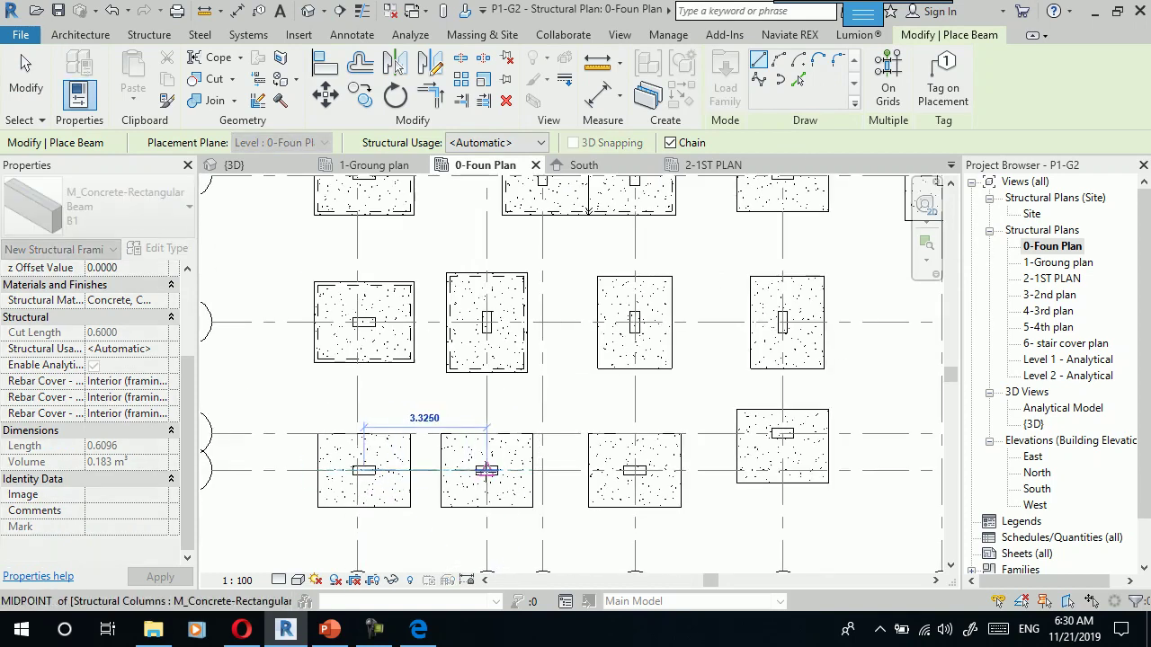
left_click(634, 470)
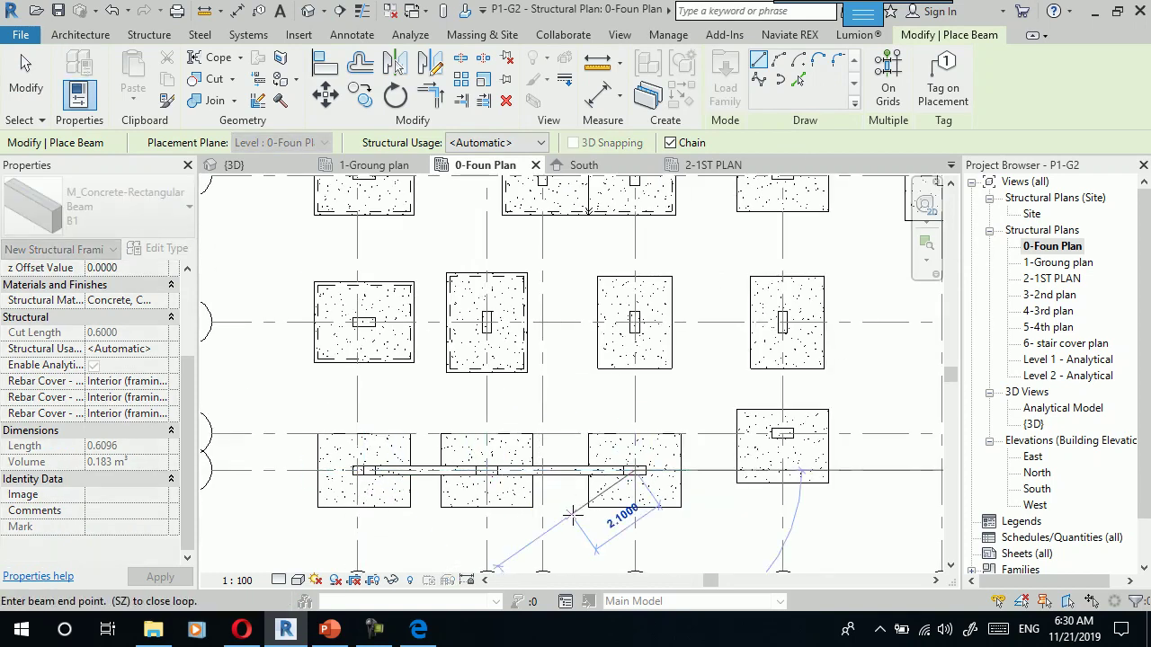
scroll(585, 512, "down", 2)
key("Escape")
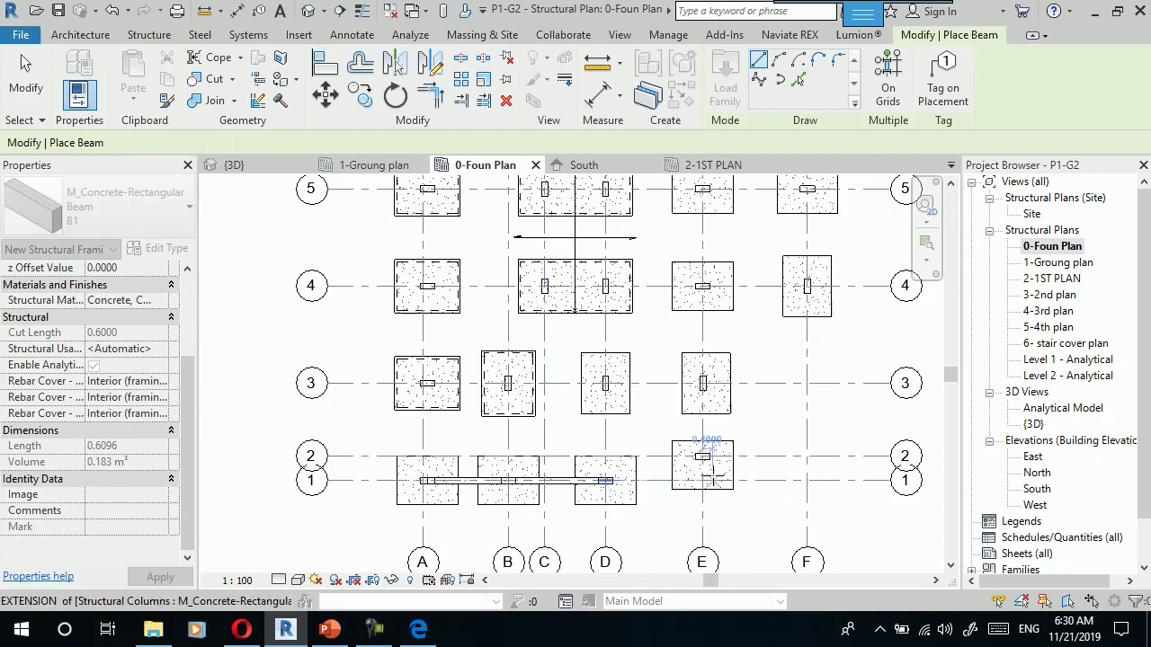
scroll(586, 492, "down", 1)
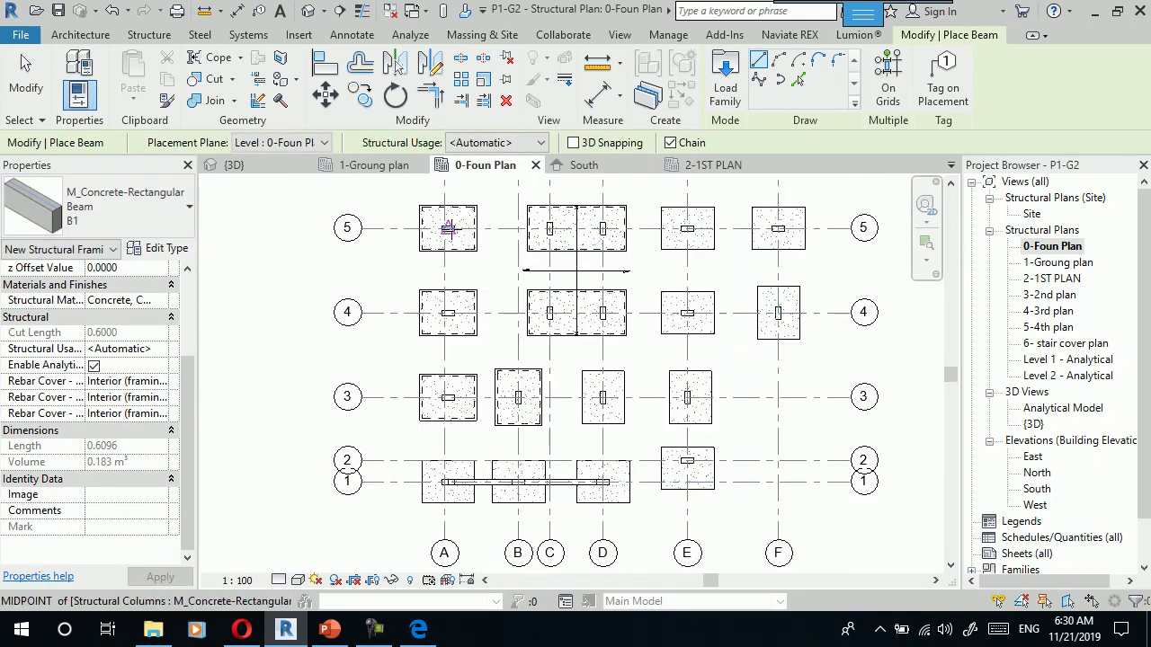
left_click(448, 228)
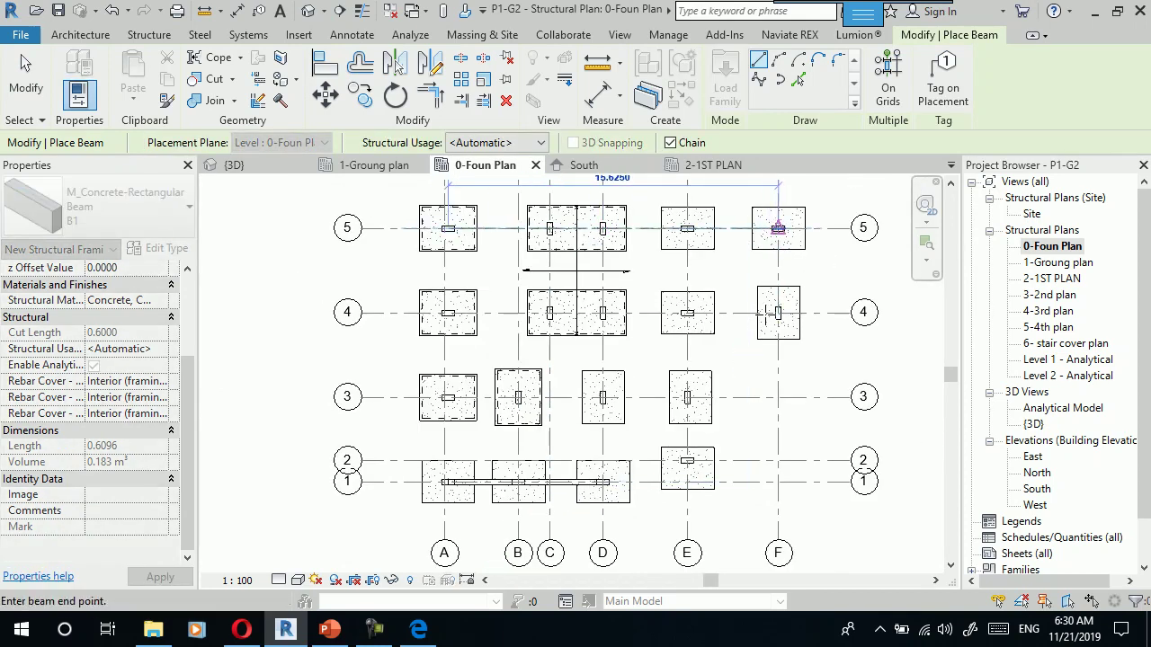
left_click(778, 228)
left_click(778, 312)
key("Escape")
left_click(448, 228)
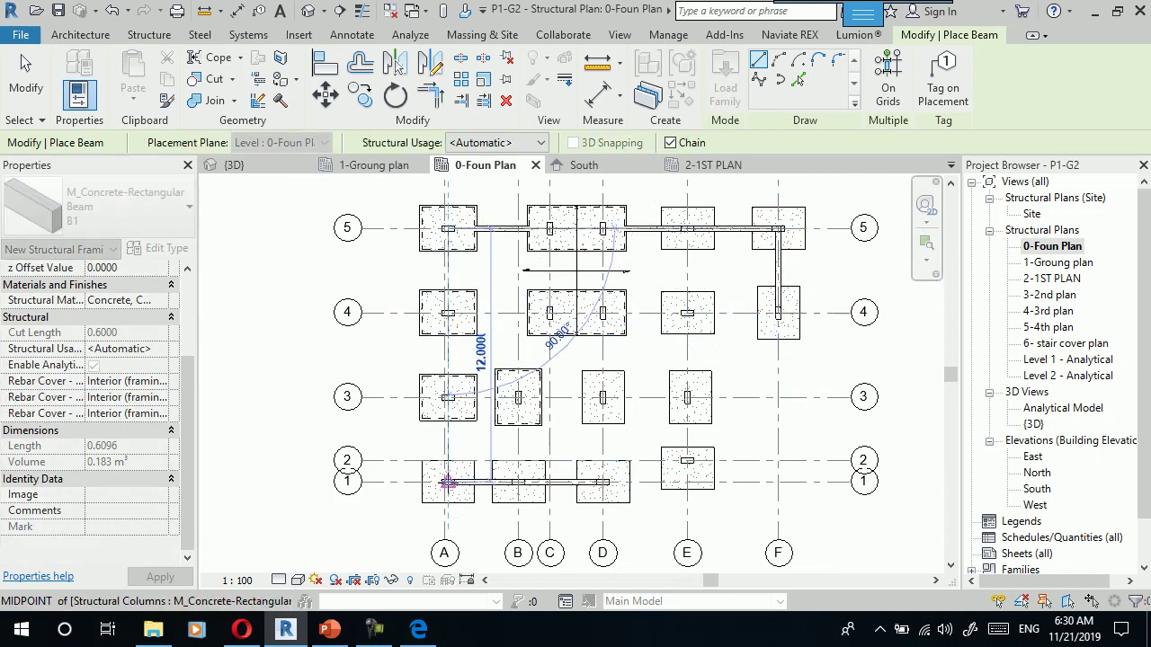
left_click(448, 482)
key("Escape")
key("Escape")
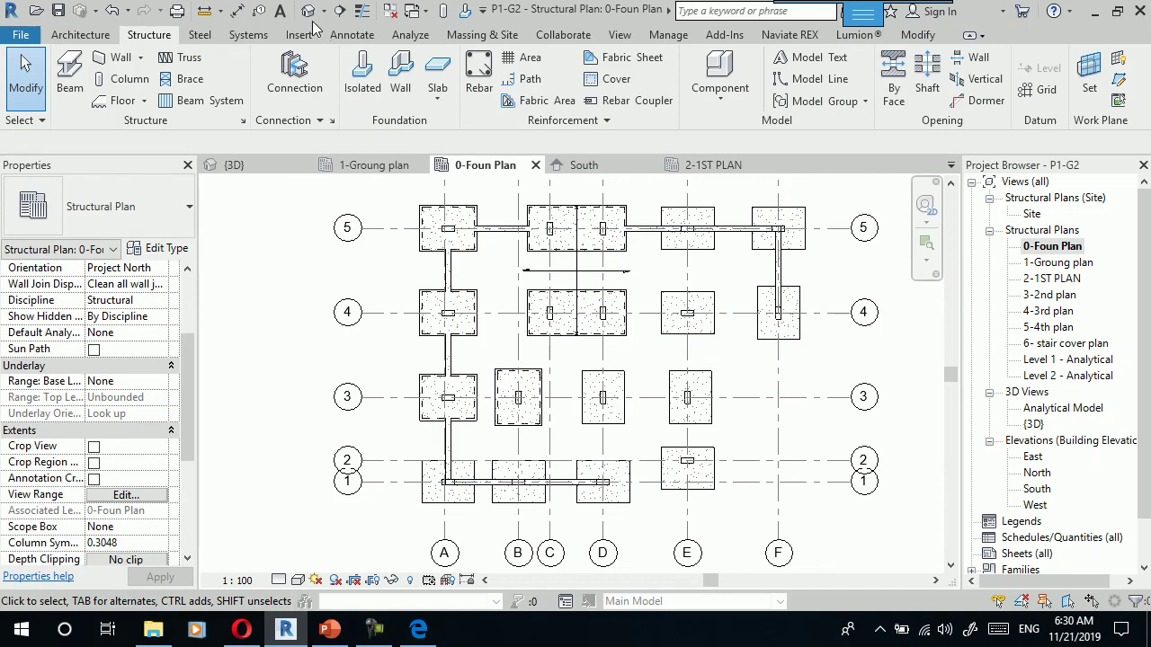
In the {3D} view, orbit low from the back, zoom in and select the new B1 tie beams.
left_click(307, 11)
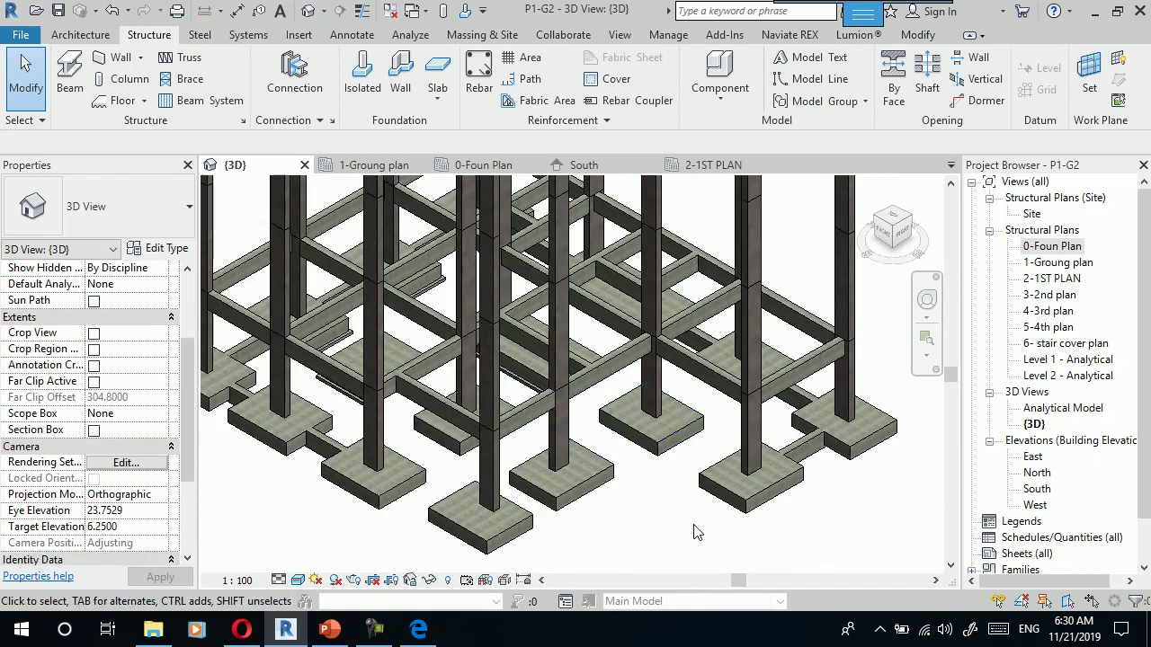
mouse_move(708, 542)
middle_mouse_down("shift")
mouse_move(419, 494)
mouse_move(614, 419)
mouse_move(635, 509)
mouse_move(589, 535)
mouse_move(514, 516)
middle_mouse_up("shift")
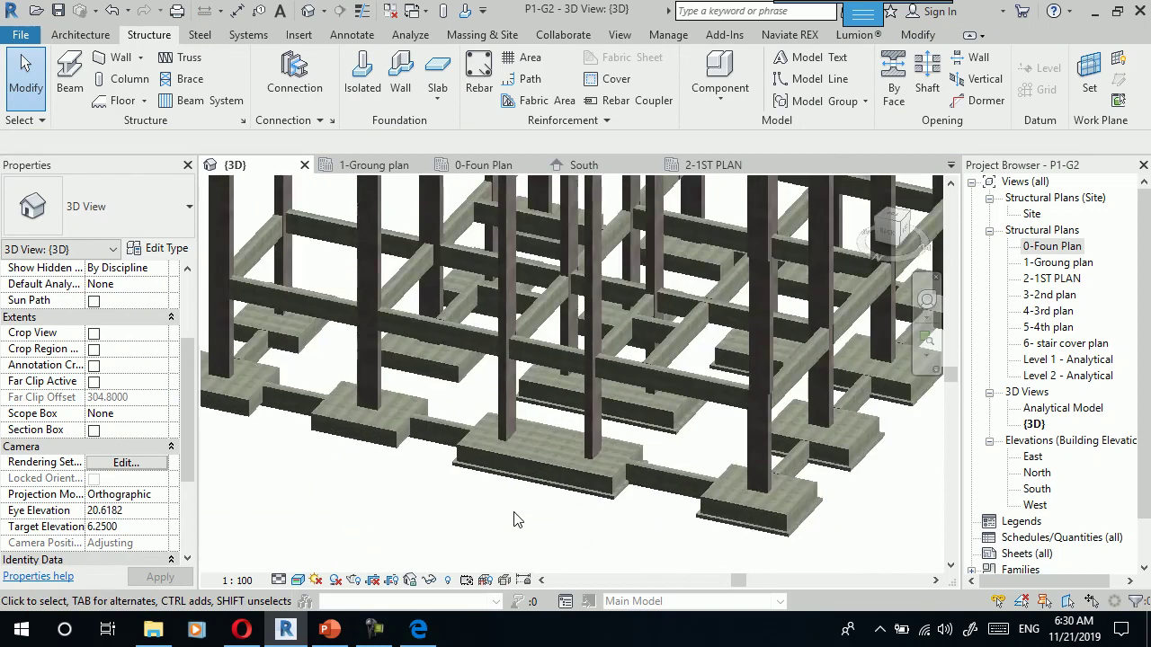
scroll(553, 513, "down", 3)
scroll(480, 501, "up", 2)
scroll(478, 501, "up", 1)
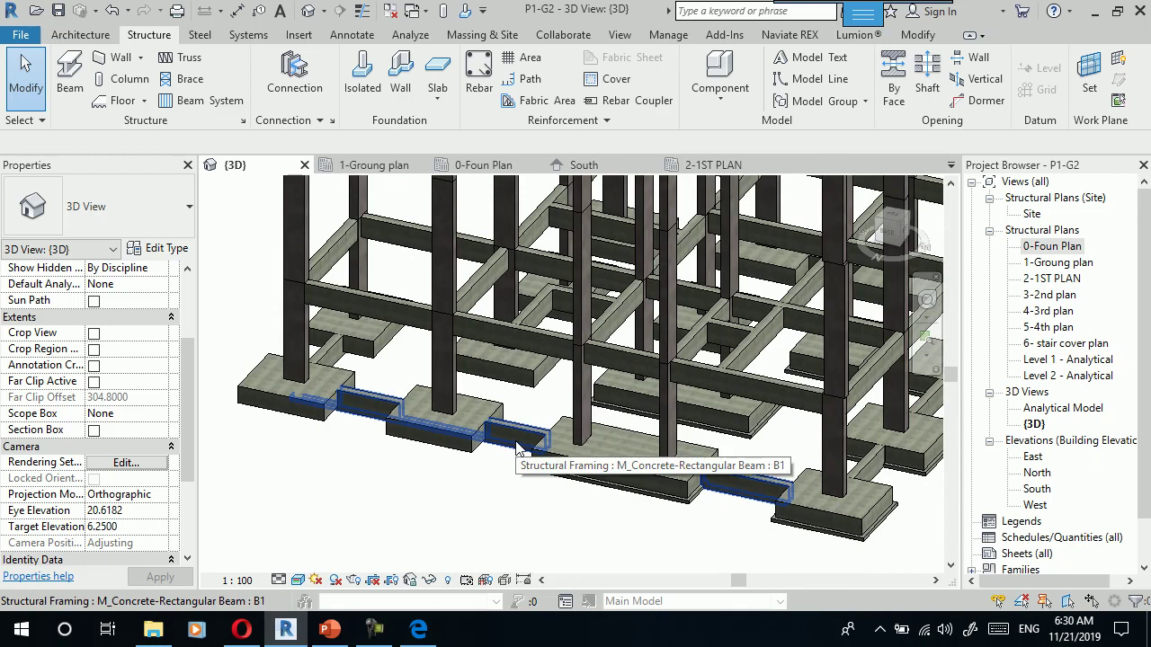
scroll(515, 445, "up", 1)
scroll(501, 430, "up", 1)
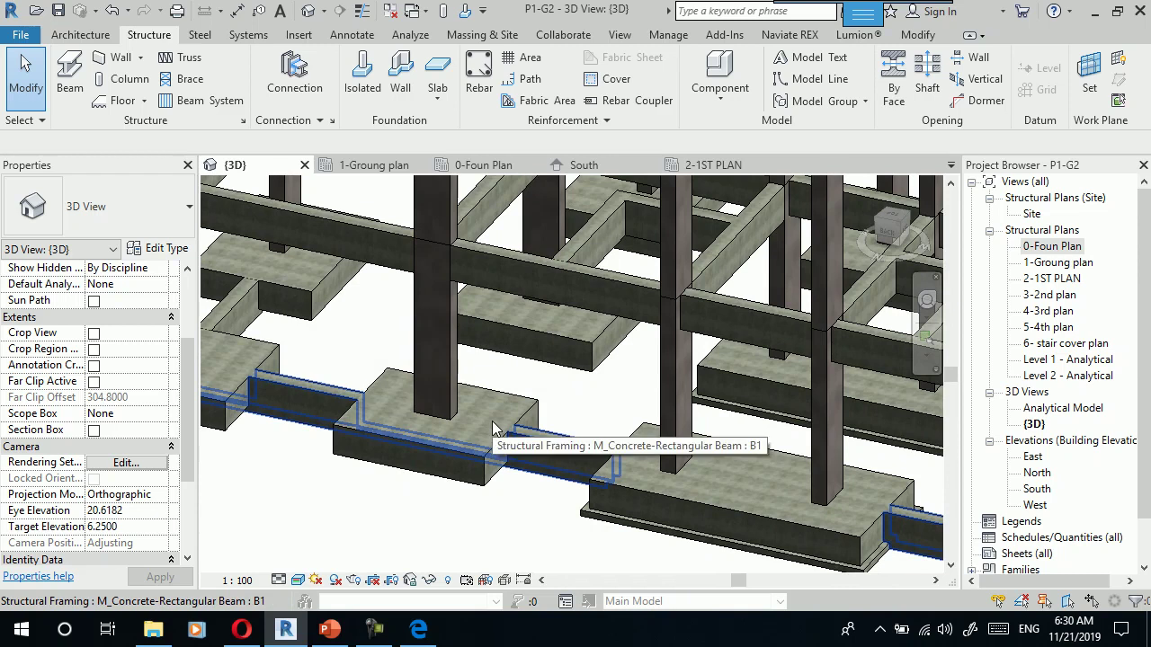
scroll(522, 445, "down", 2)
scroll(540, 452, "up", 1)
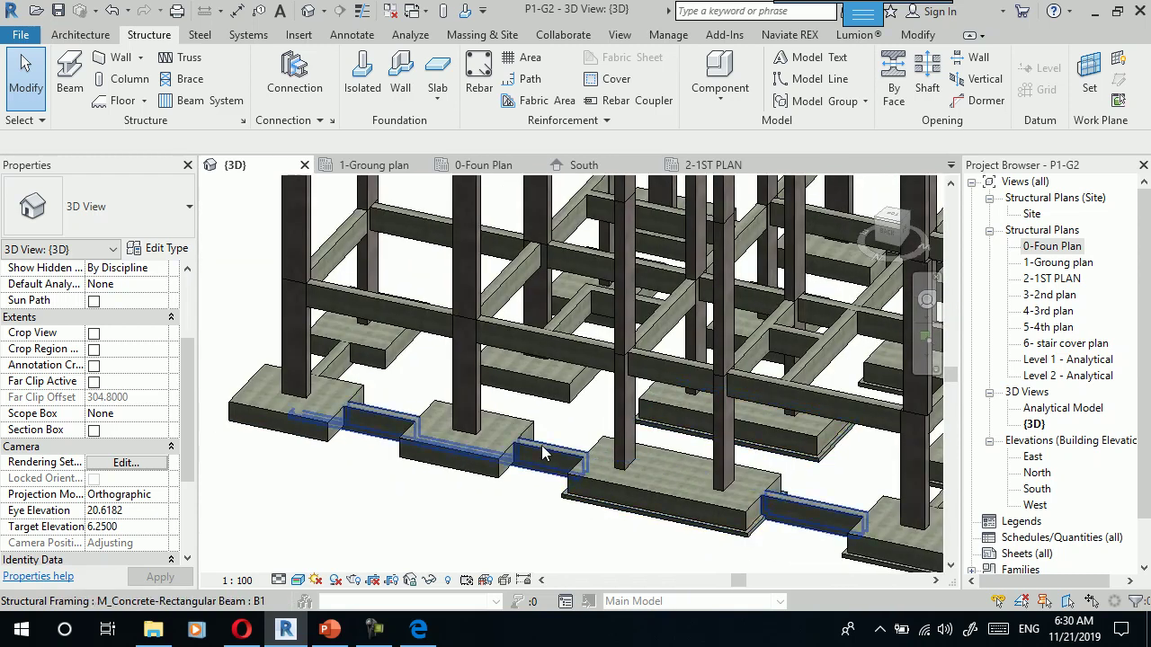
left_click(543, 453)
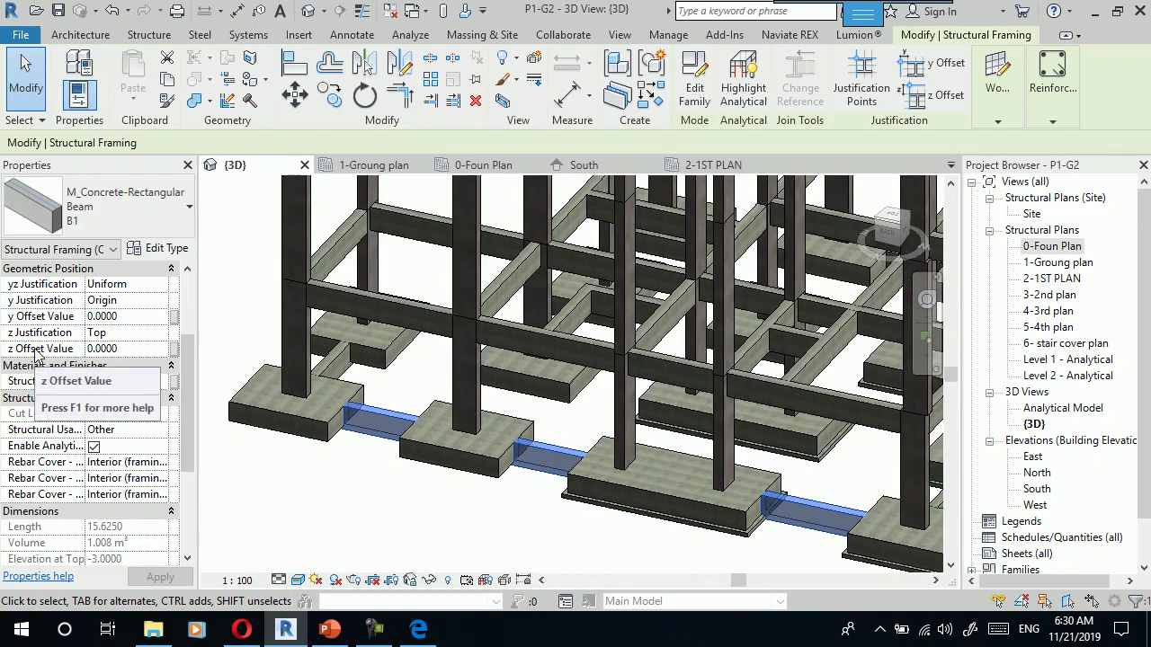
Set the tie beams' z Offset Value to 0.5.
left_click(144, 350)
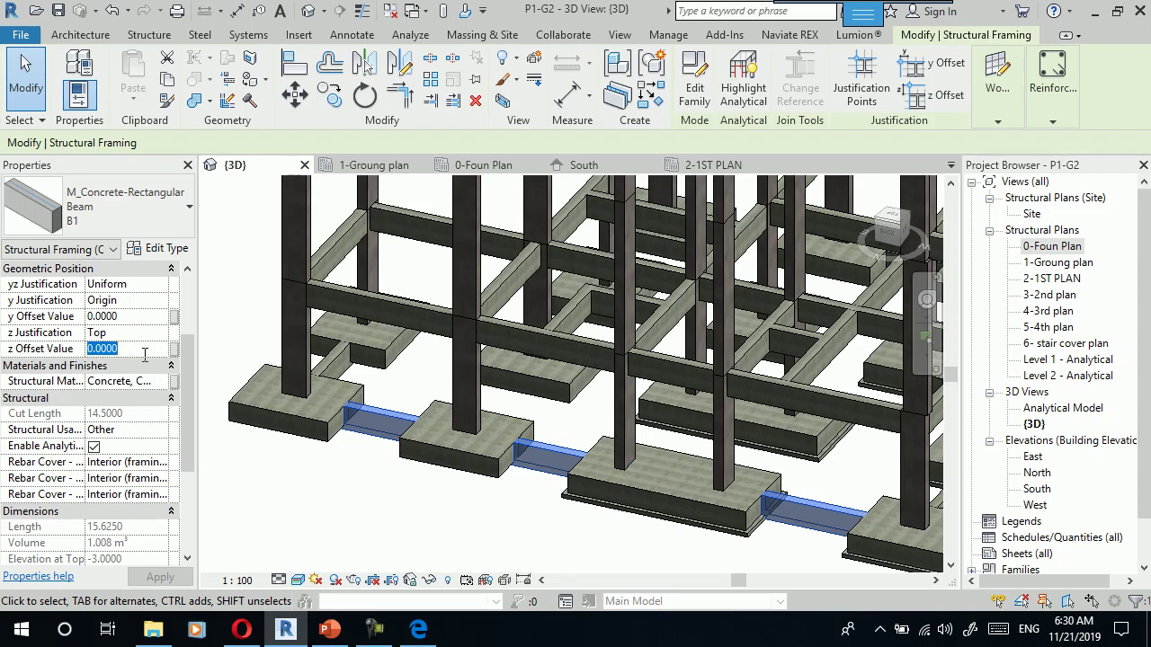
type("5")
key("Return")
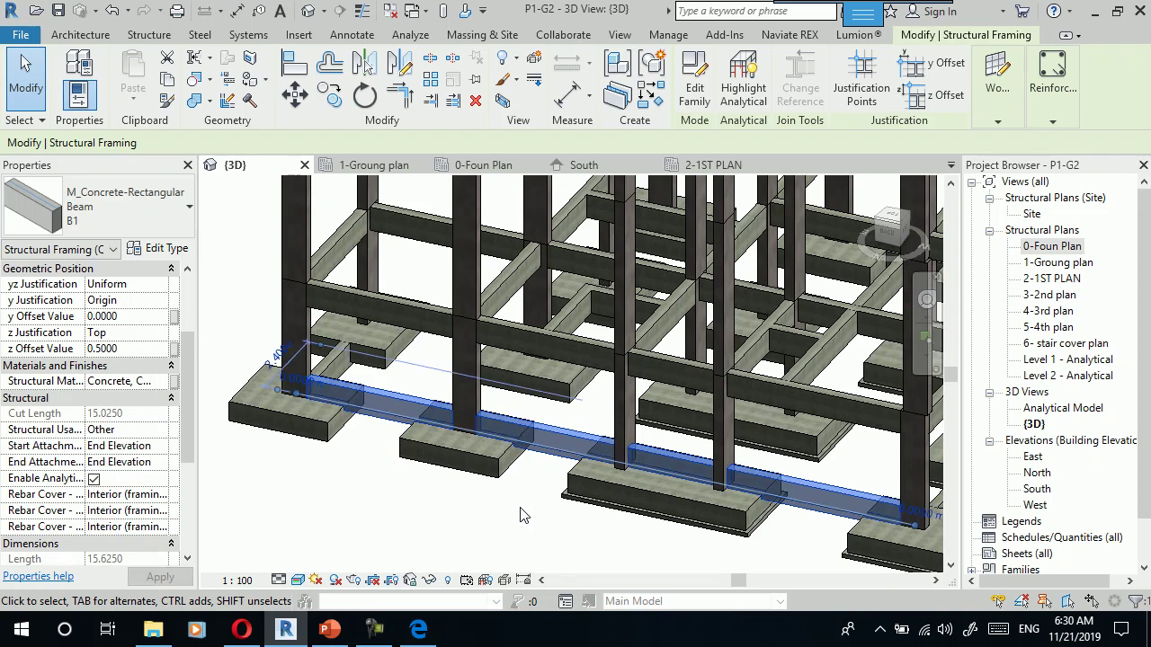
key("Escape")
scroll(530, 490, "up", 2)
scroll(527, 489, "up", 2)
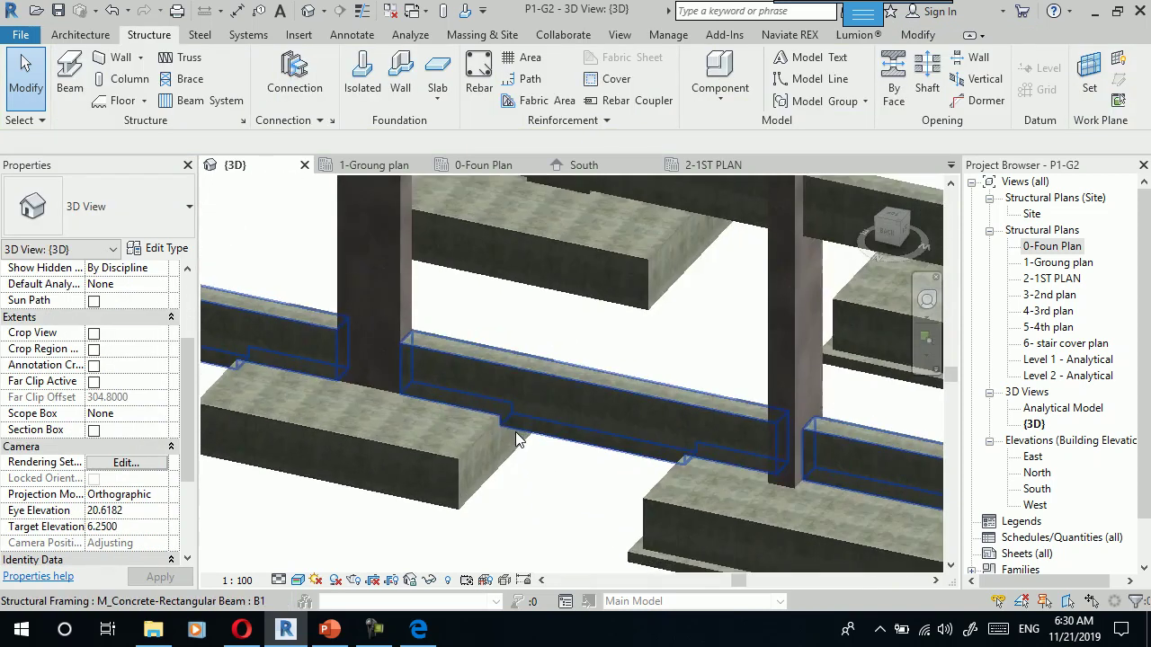
scroll(516, 432, "up", 2)
scroll(559, 521, "up", 1)
scroll(559, 522, "down", 2)
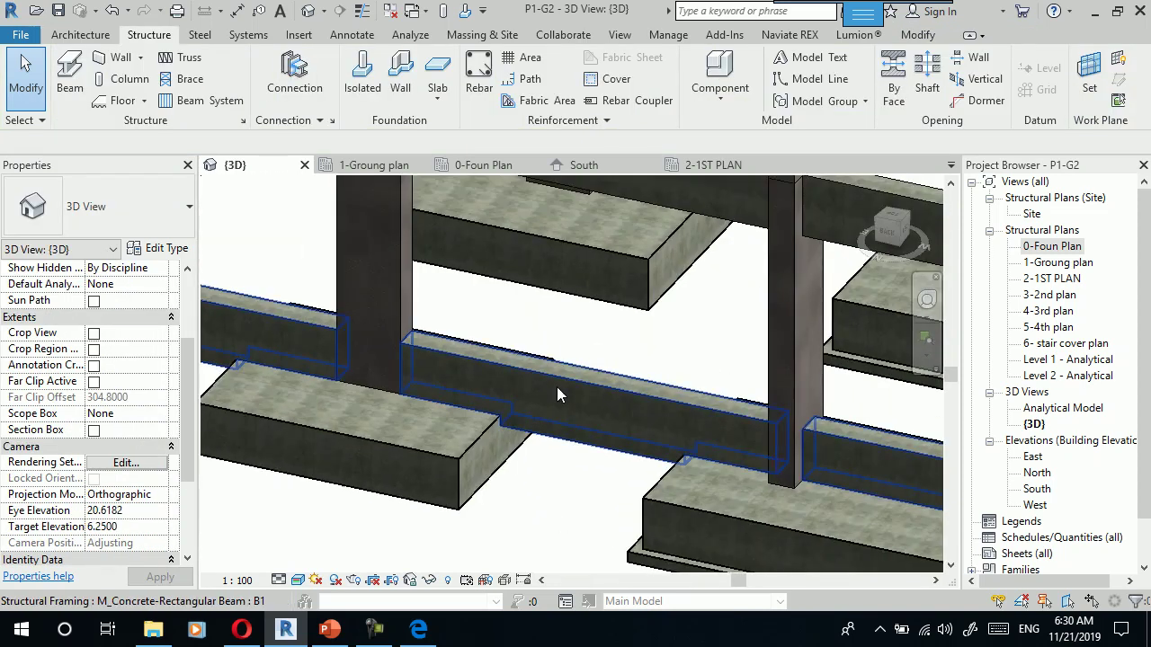
Reselect the tie beams and change their z Offset Value to 0.6.
left_click(556, 387)
left_click(133, 350)
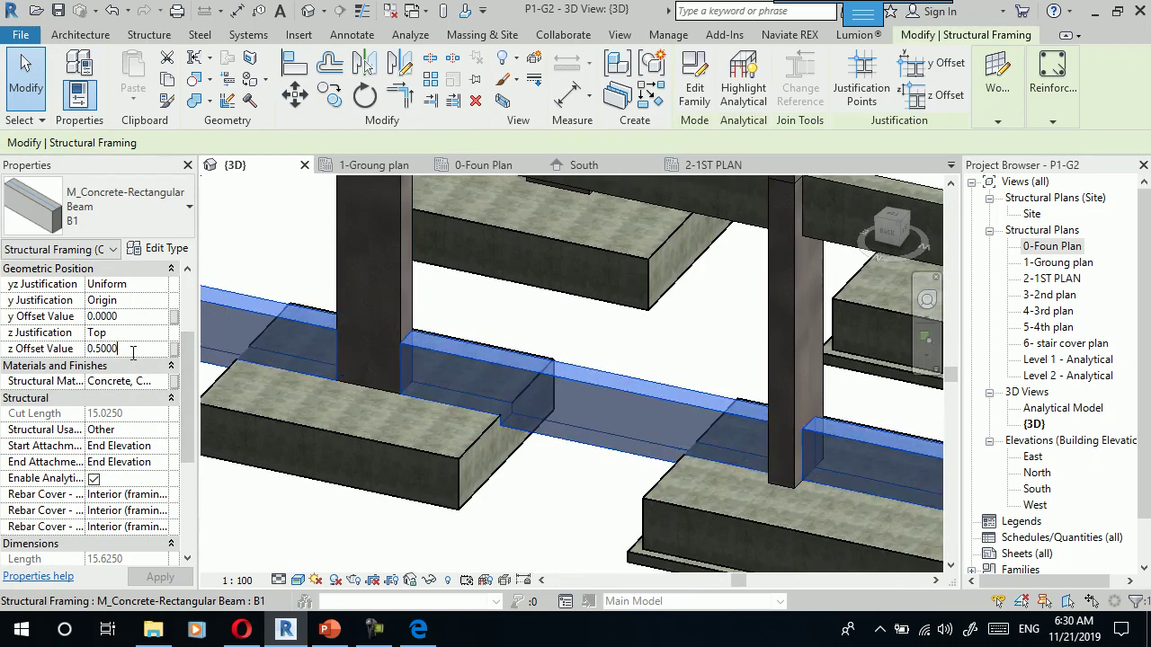
key("BackSpace")
key("BackSpace")
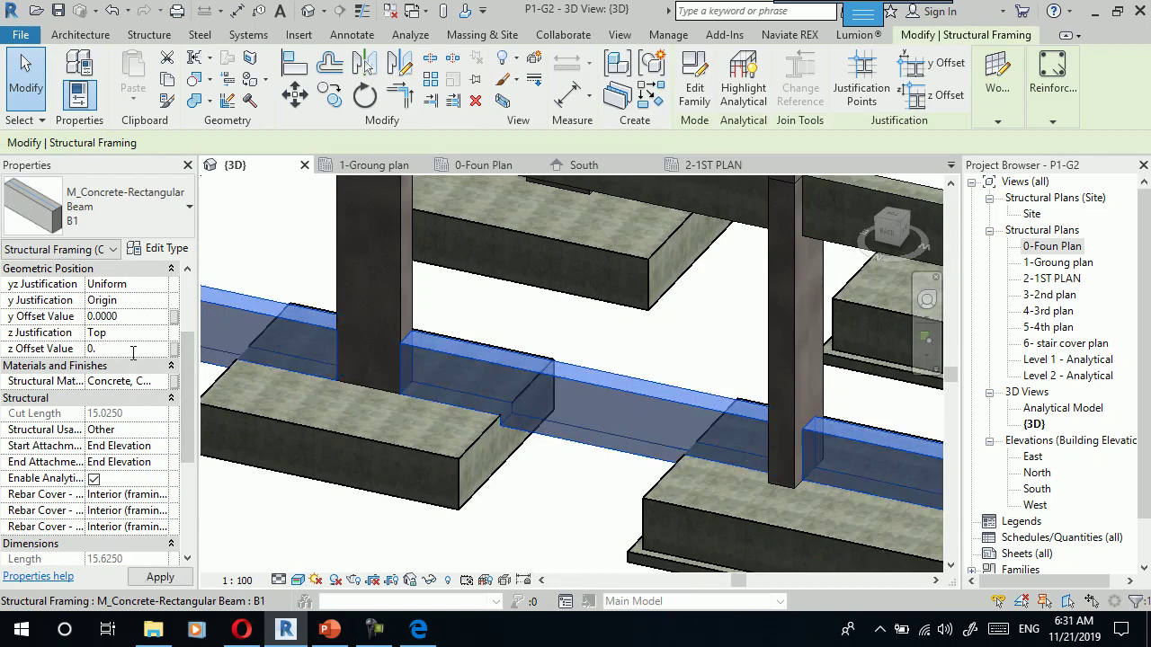
type("6000")
left_click(543, 512)
scroll(540, 510, "down", 3)
scroll(542, 512, "down", 3)
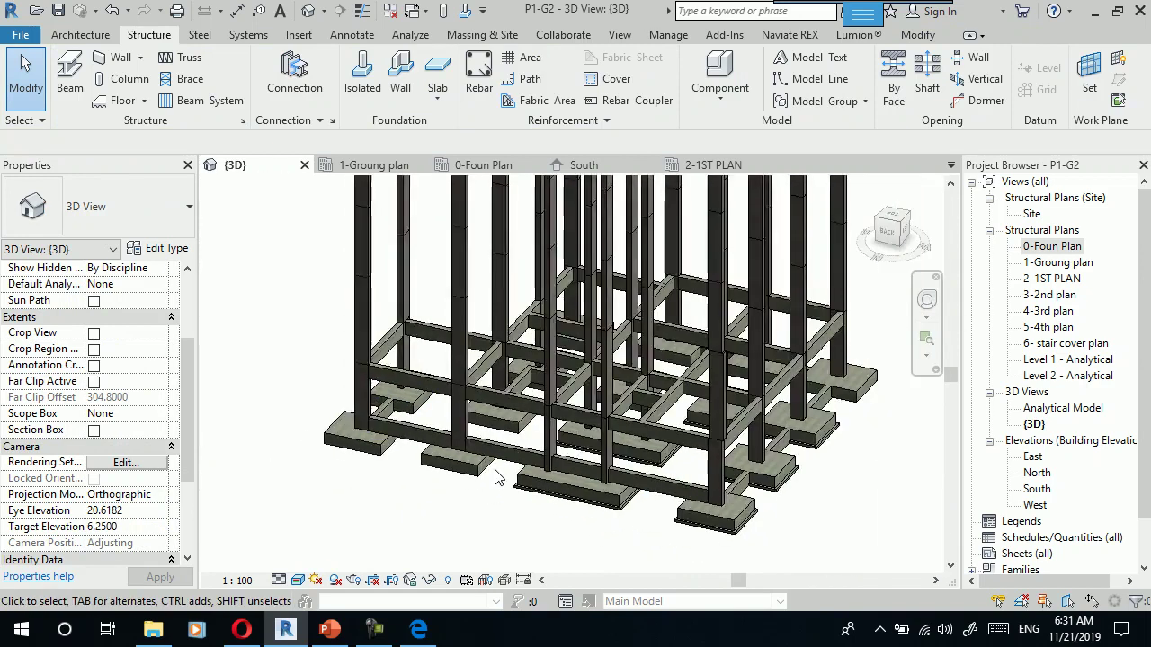
scroll(501, 483, "up", 3)
scroll(504, 488, "up", 1)
scroll(503, 488, "up", 1)
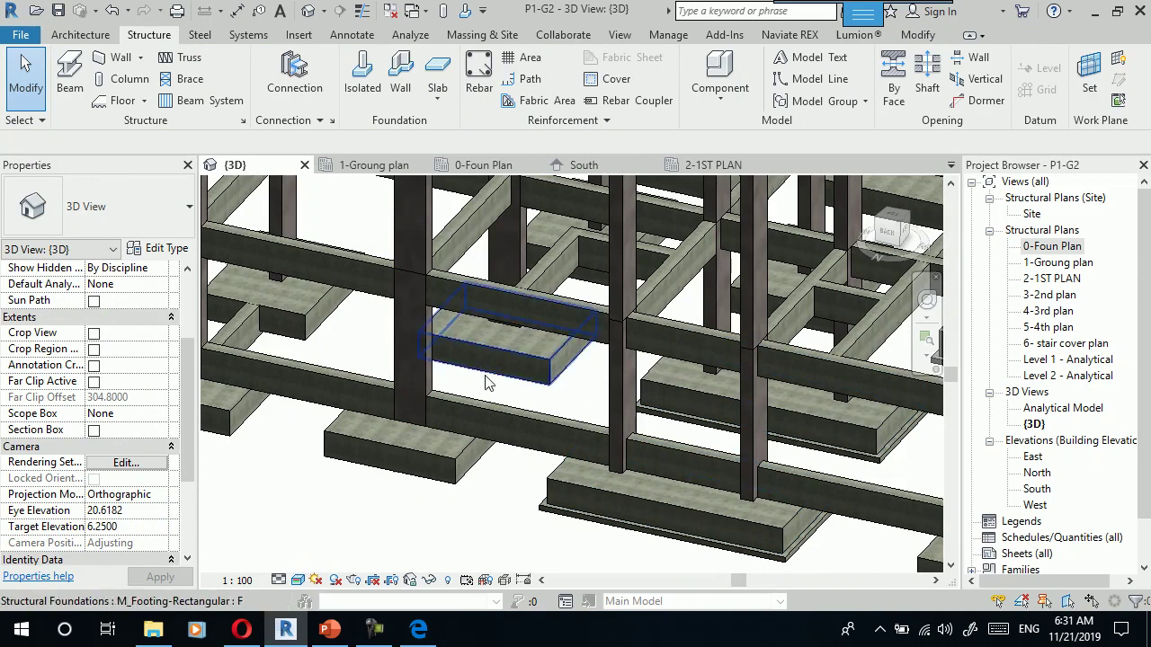
Change the front-row B1 beam's z offset to 1.0.
left_click(504, 421)
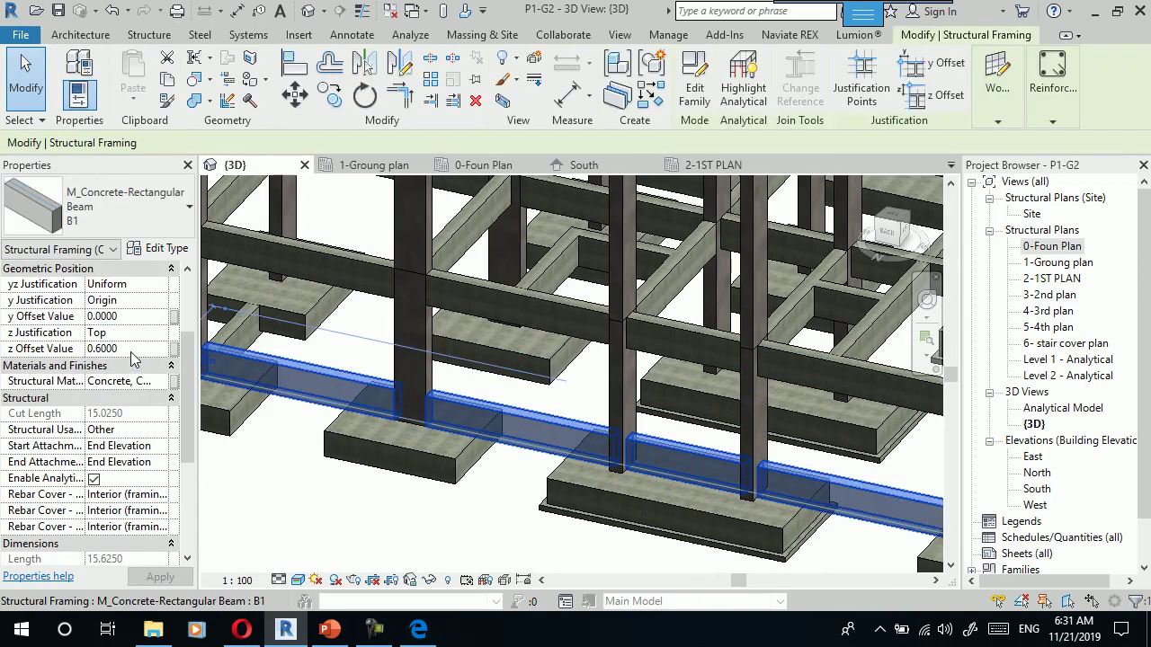
left_click(133, 350)
type("1")
key("Return")
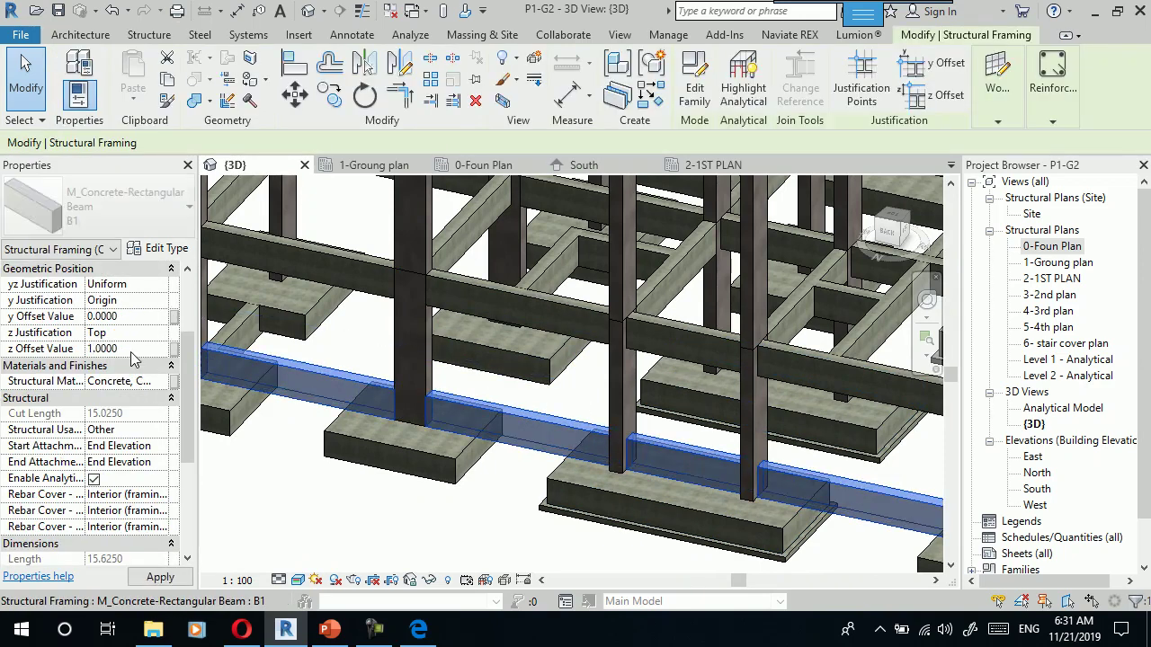
left_click(502, 513)
scroll(522, 532, "down", 2)
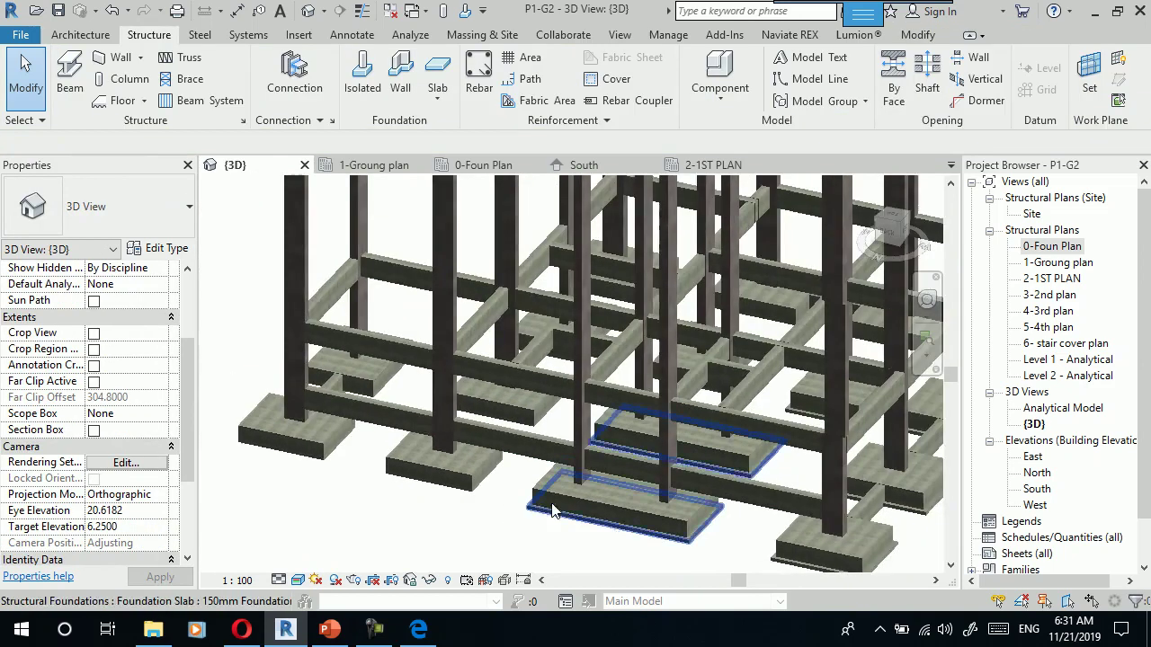
scroll(539, 547, "up", 2)
scroll(451, 436, "down", 2)
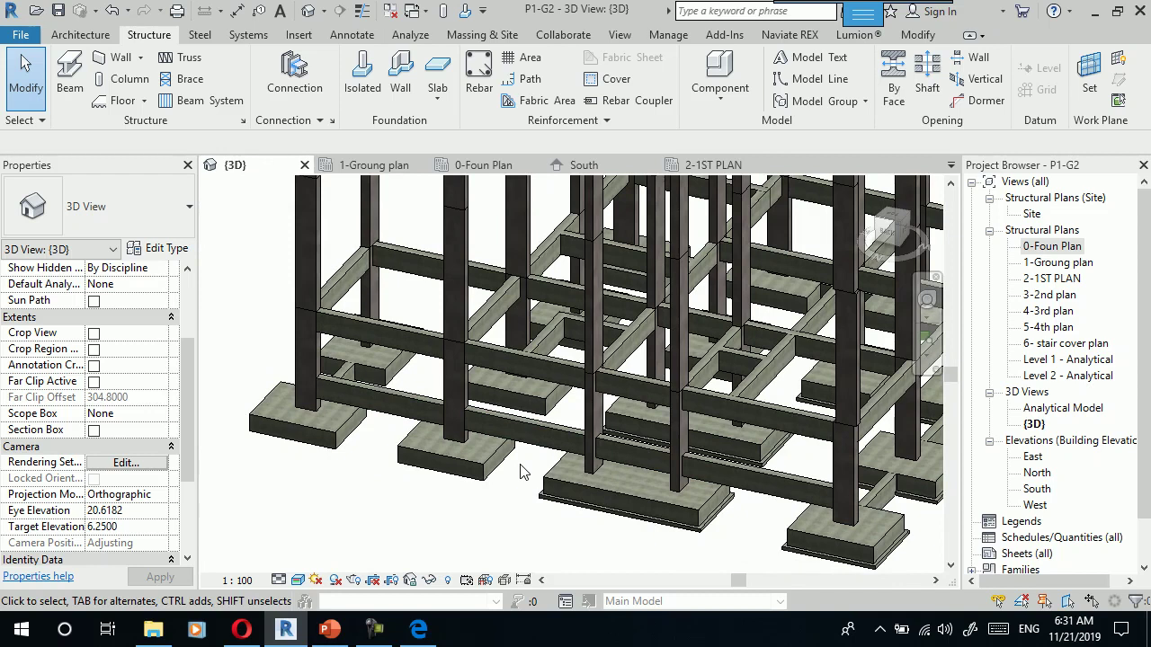
Shift the front B1 beam by a 1 m offset distance.
left_click(508, 426)
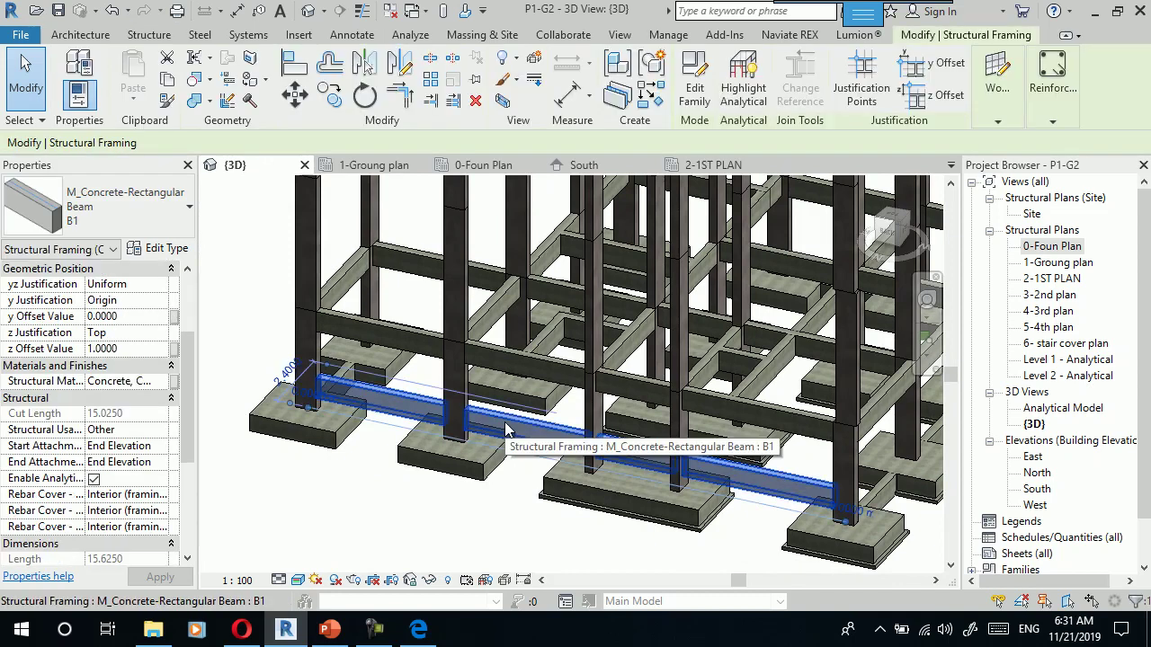
scroll(352, 365, "up", 2)
scroll(355, 366, "up", 2)
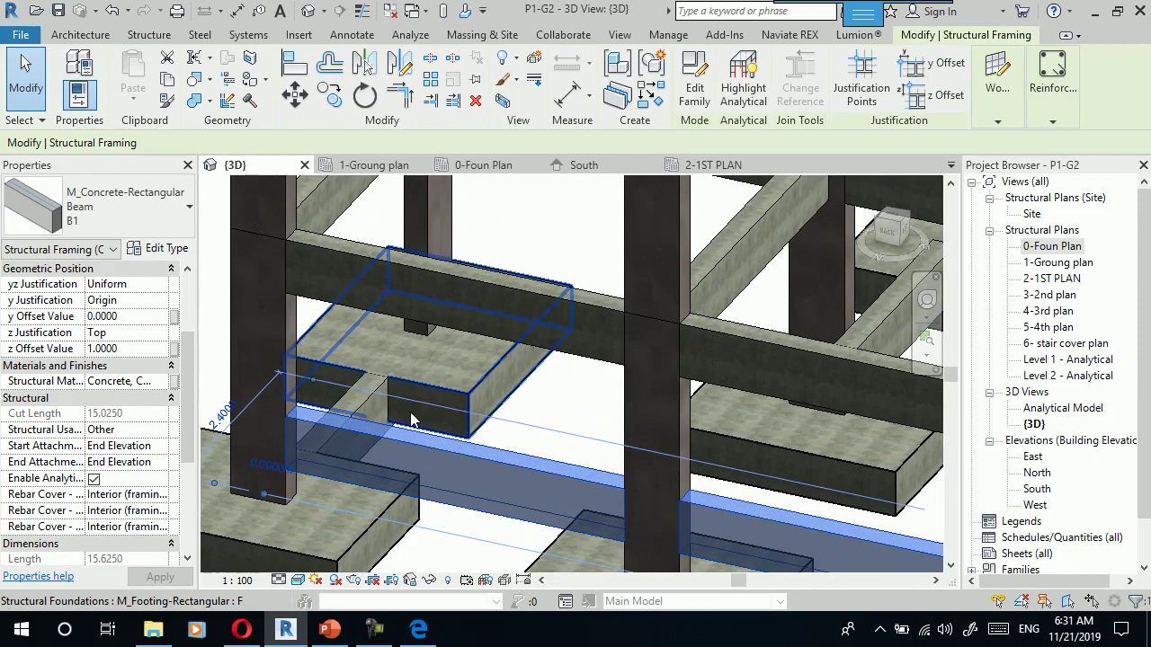
left_click(268, 474)
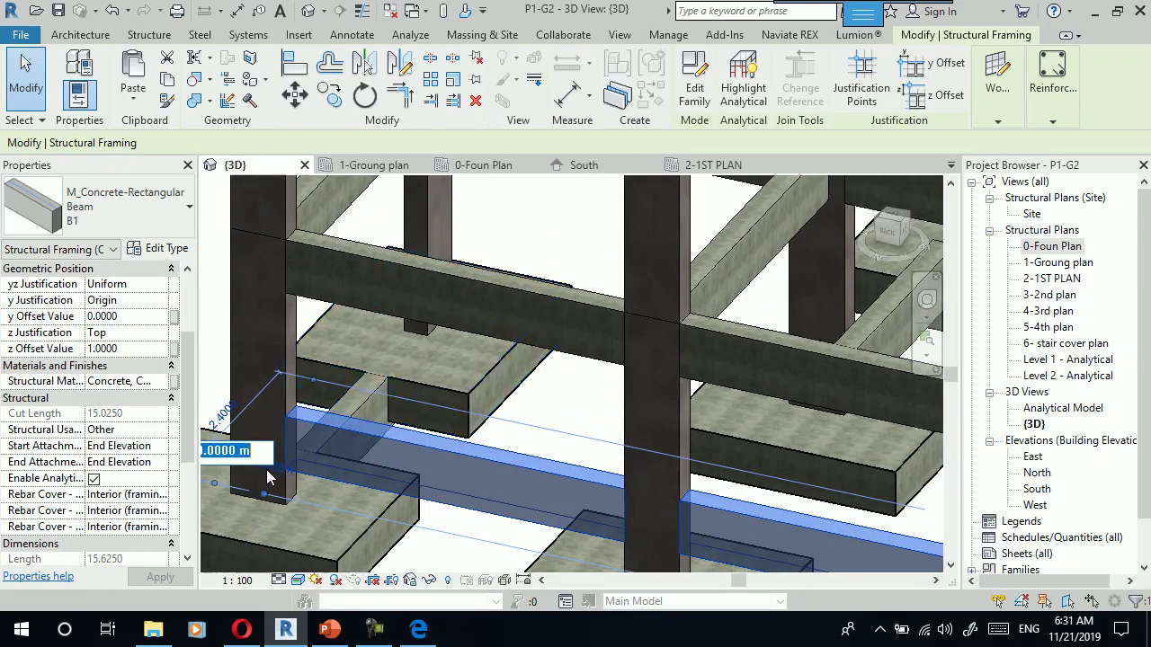
scroll(473, 474, "down", 2)
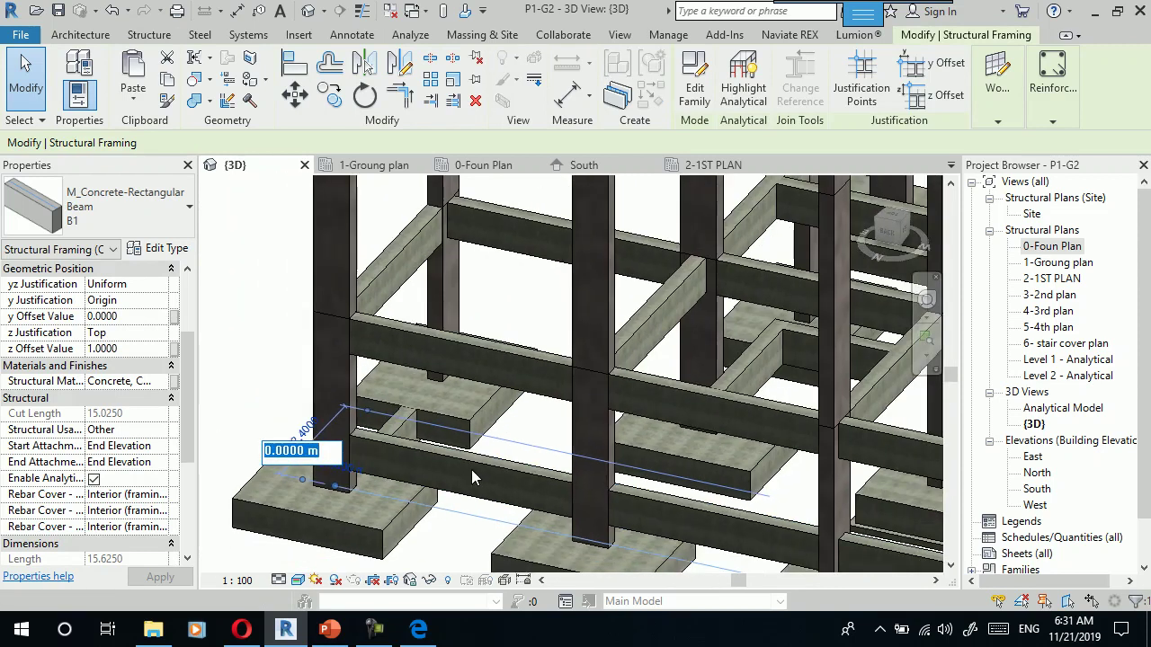
type("1")
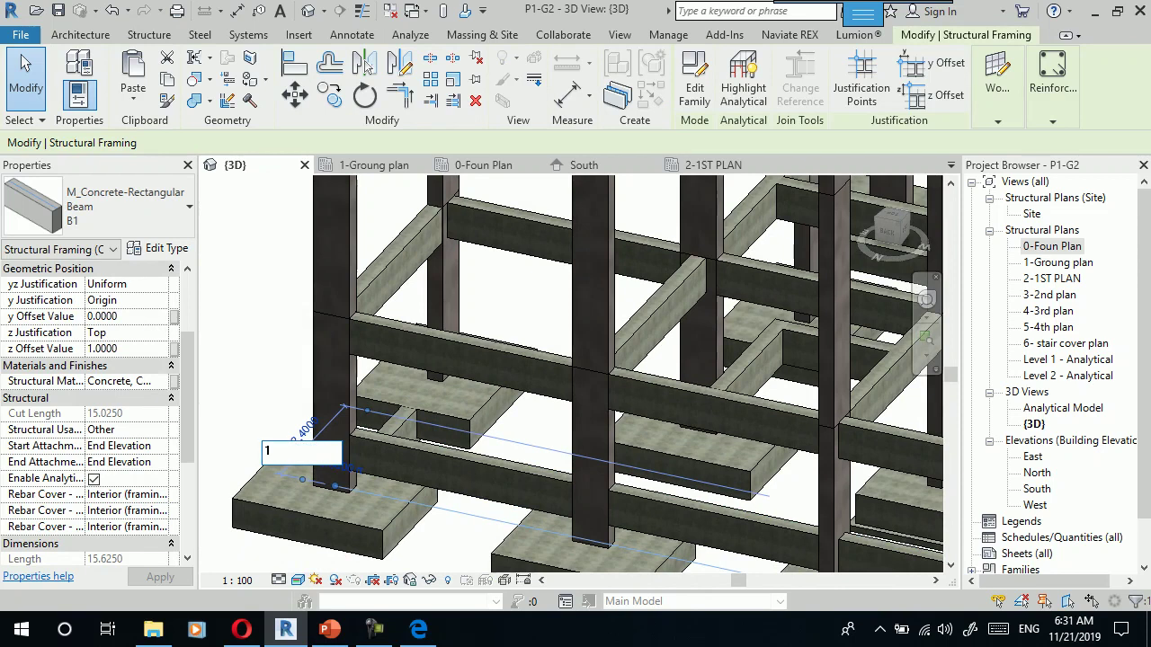
key("Return")
left_click(252, 381)
middle_click_drag(252, 381, 252, 358, "shift")
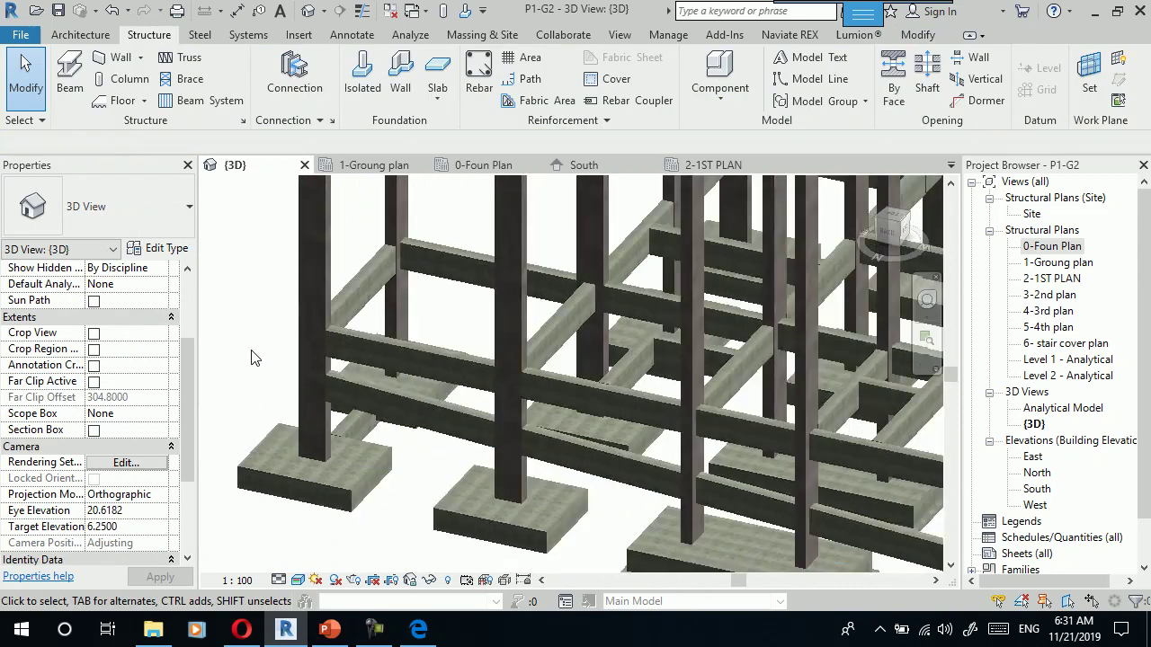
scroll(252, 358, "down", 2)
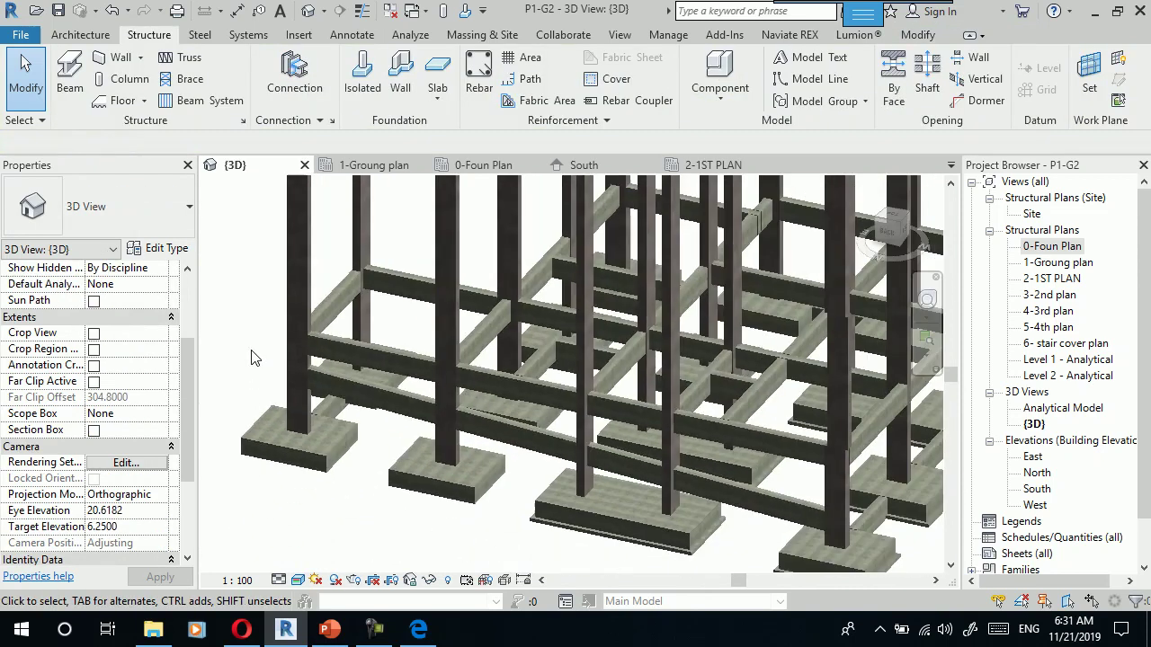
Reselect the front B1 beam.
left_click(340, 391)
key("Escape")
scroll(338, 384, "up", 3)
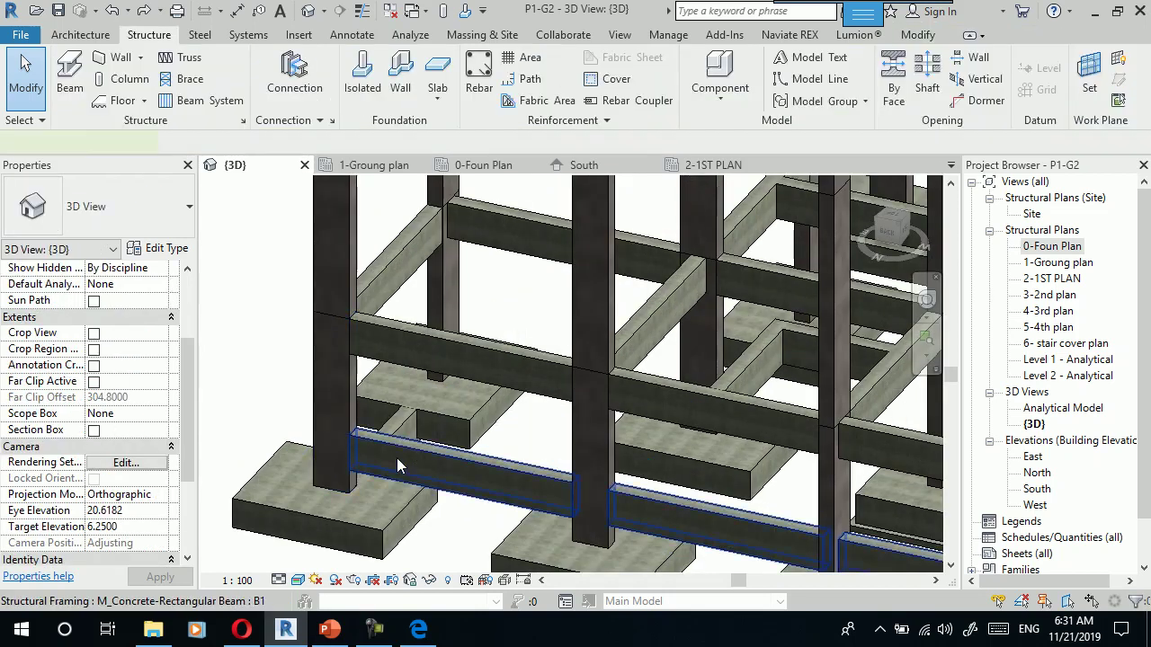
left_click(397, 458)
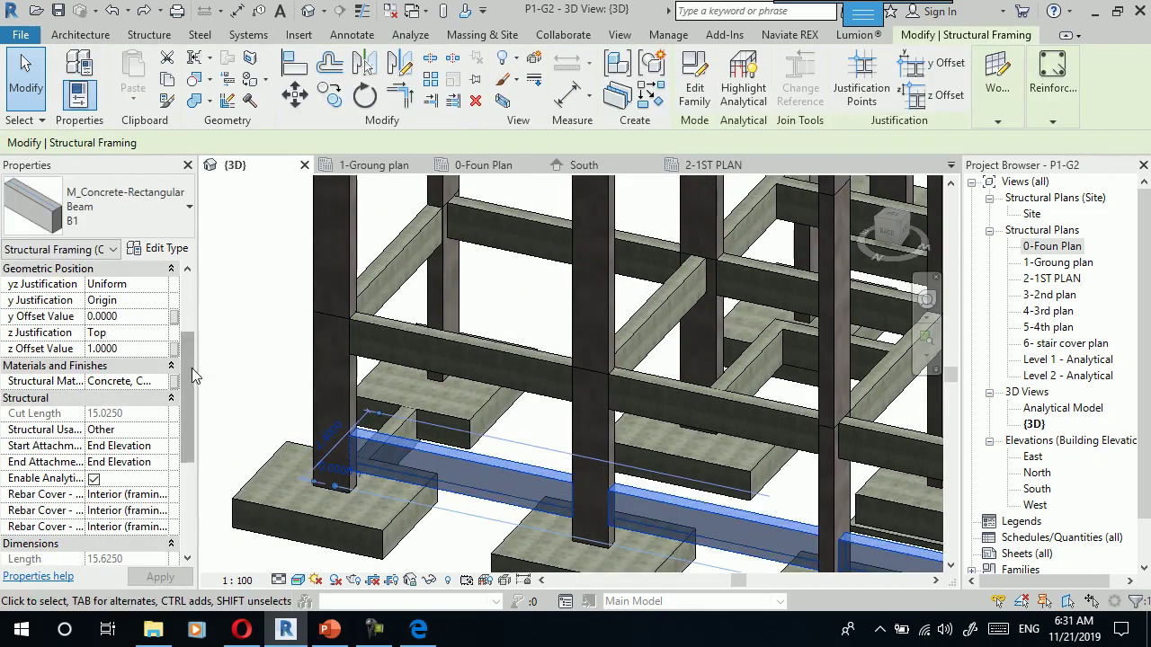
scroll(194, 324, "up", 3)
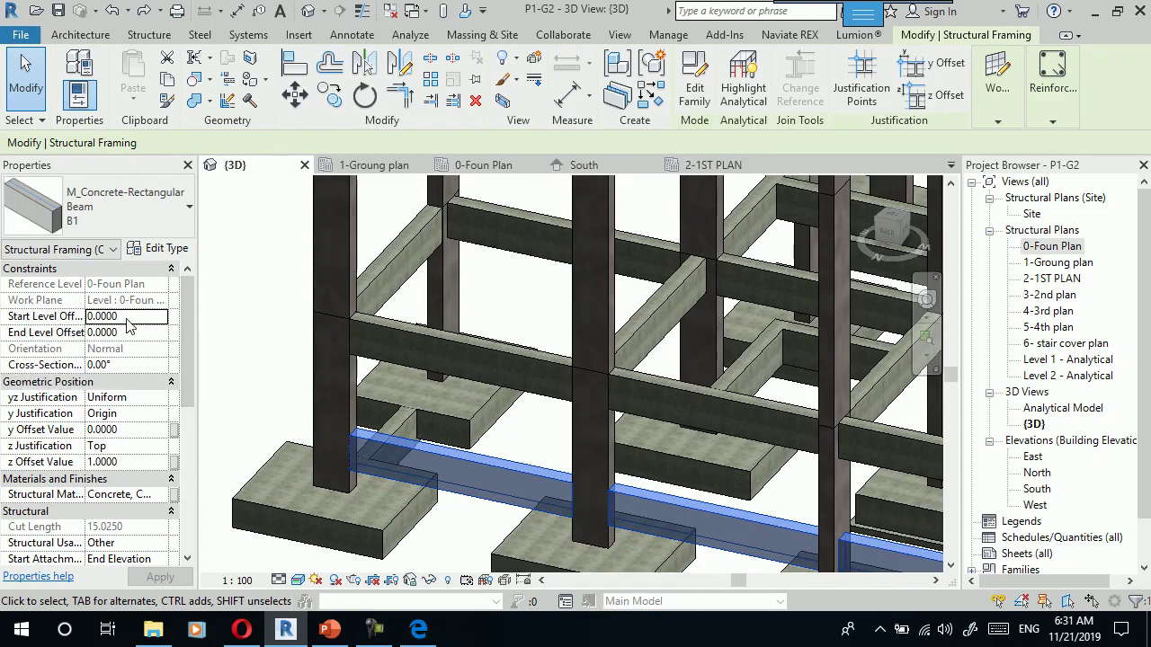
Set the front B1 beam's Start Level Offset to -1 and deselect it.
left_click(131, 322)
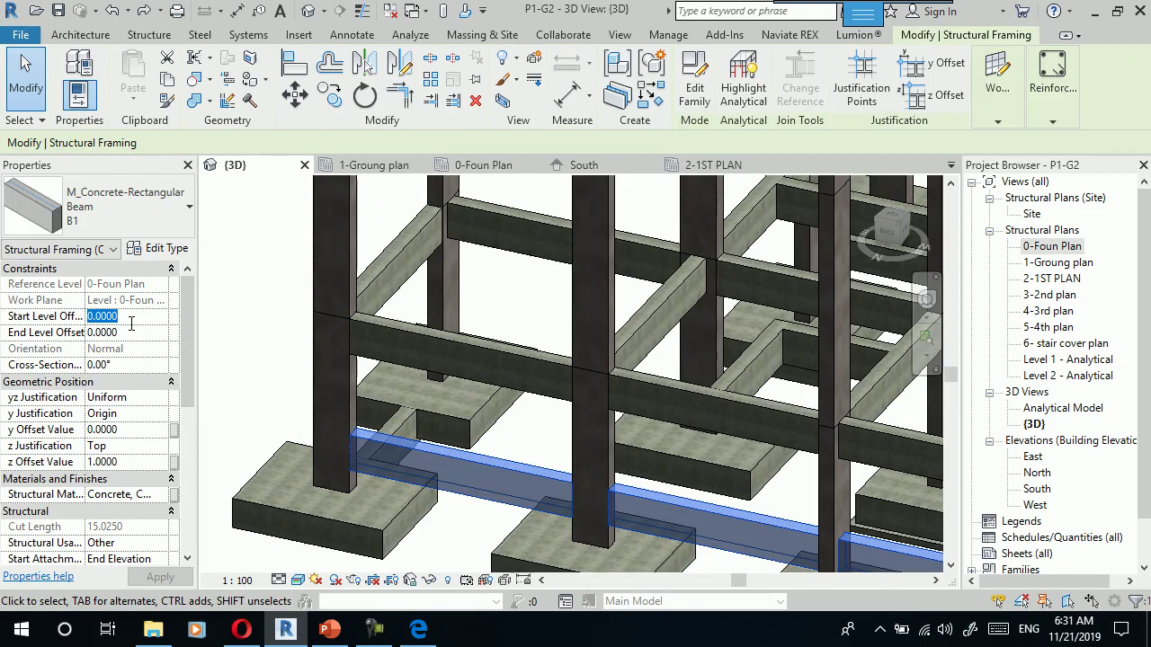
key("BackSpace")
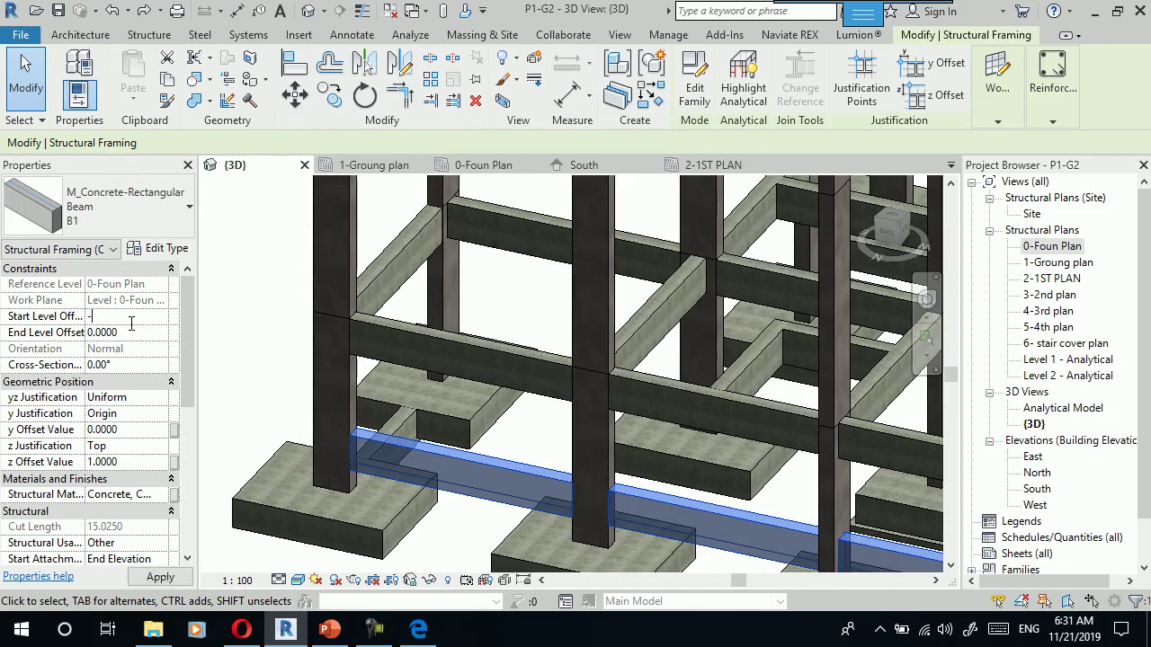
type("1")
key("Tab")
scroll(341, 376, "down", 4)
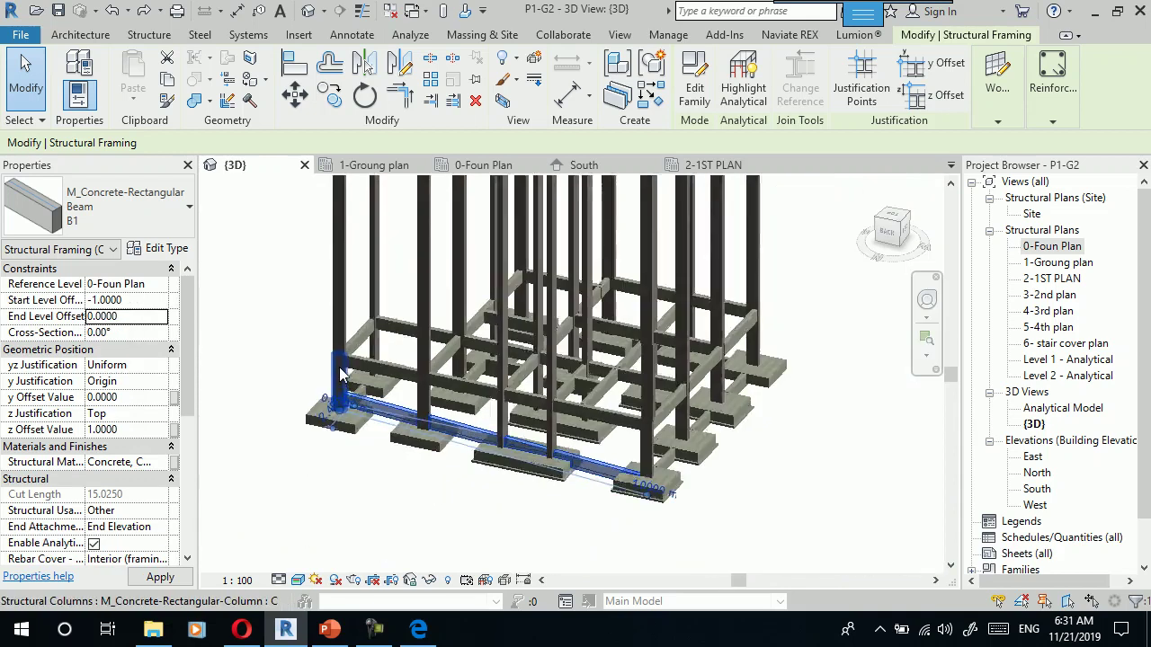
scroll(566, 504, "up", 2)
left_click(565, 514)
scroll(580, 501, "up", 2)
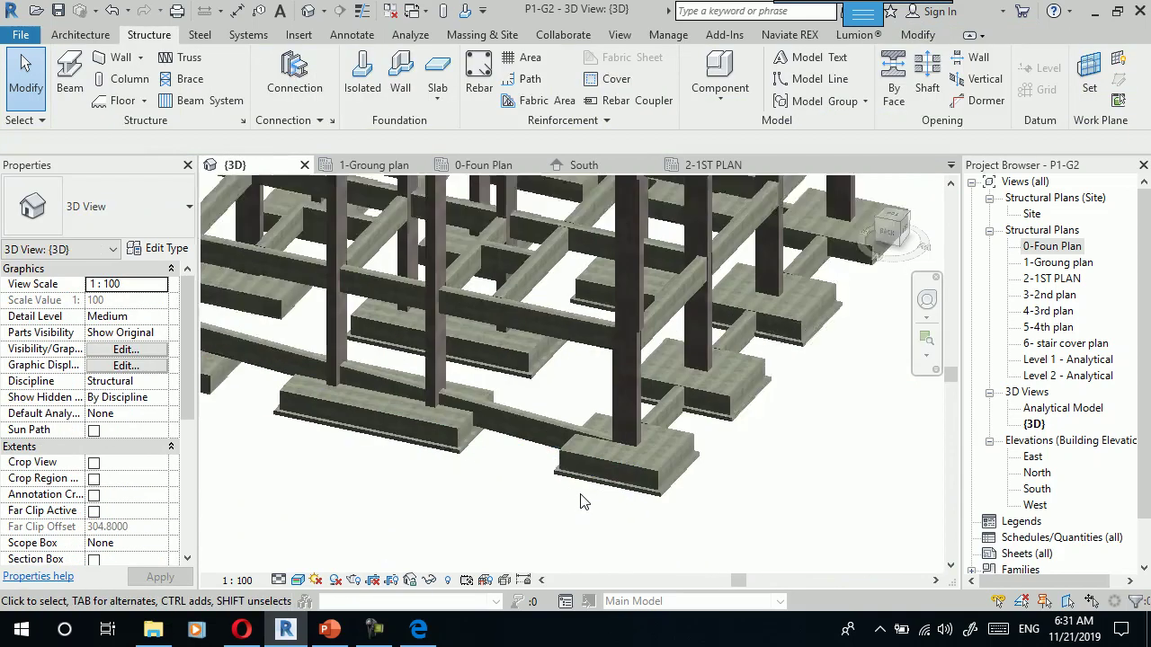
scroll(584, 499, "up", 2)
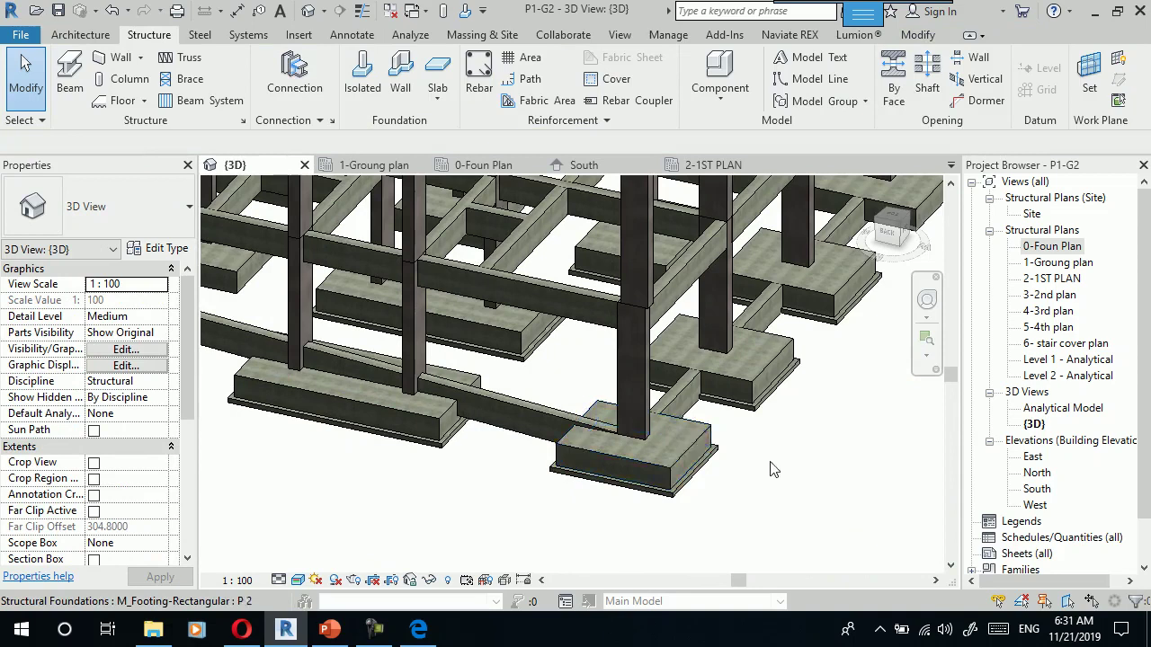
scroll(809, 472, "down", 2)
scroll(641, 435, "up", 2)
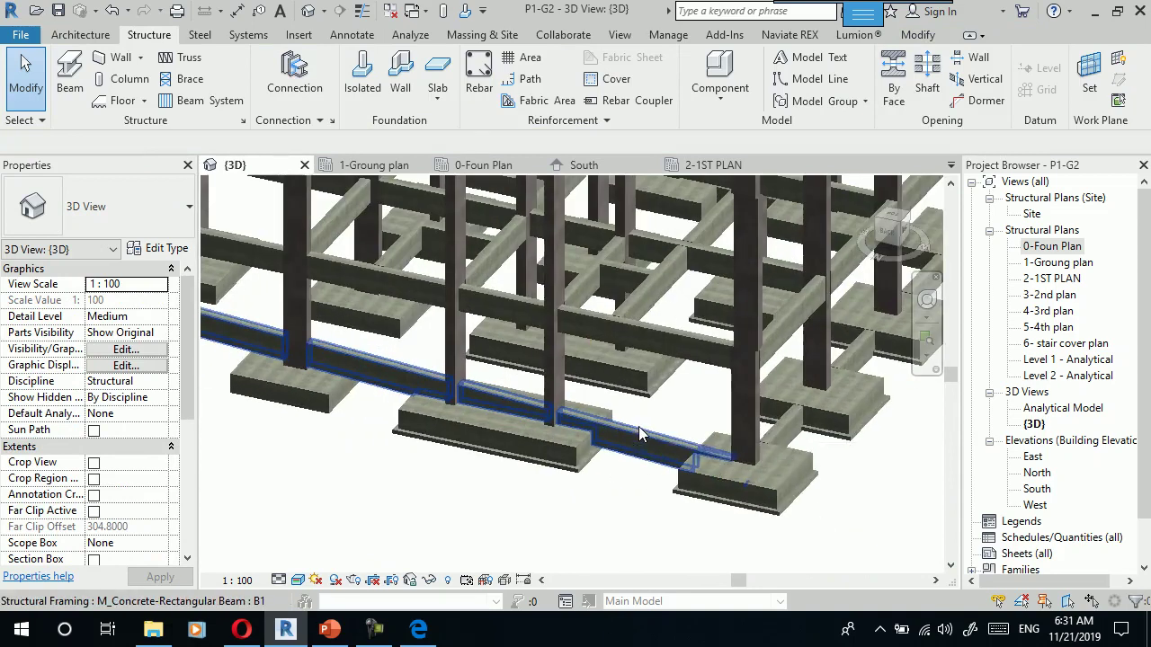
scroll(638, 463, "down", 1)
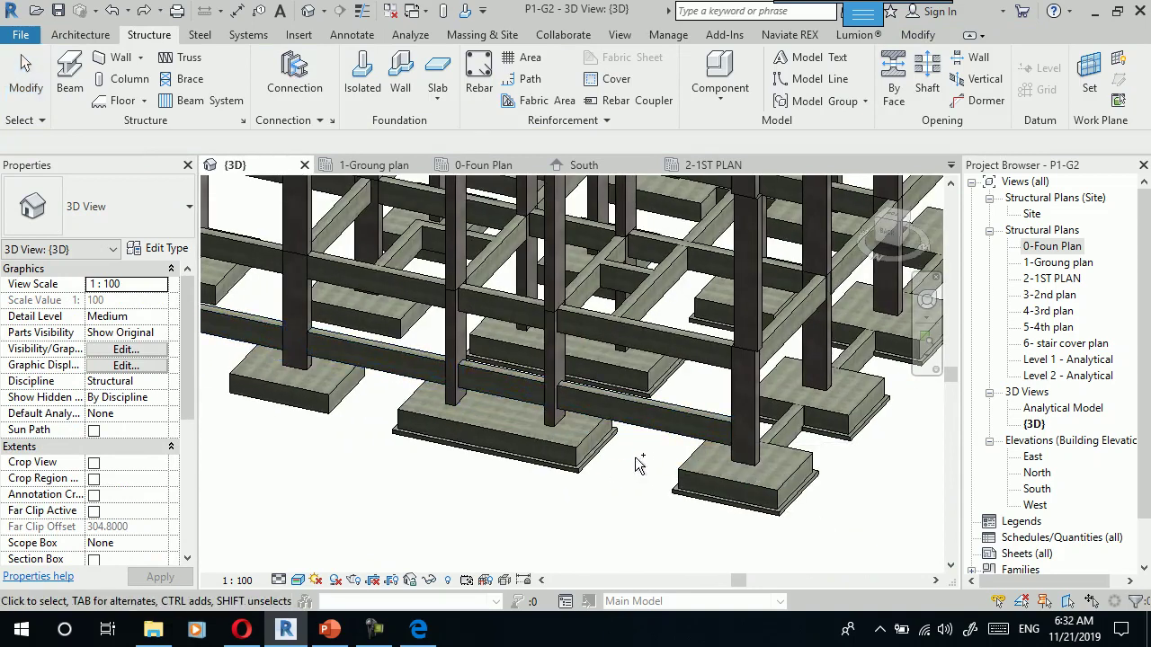
scroll(638, 468, "down", 1)
scroll(638, 483, "up", 1)
scroll(369, 393, "up", 1)
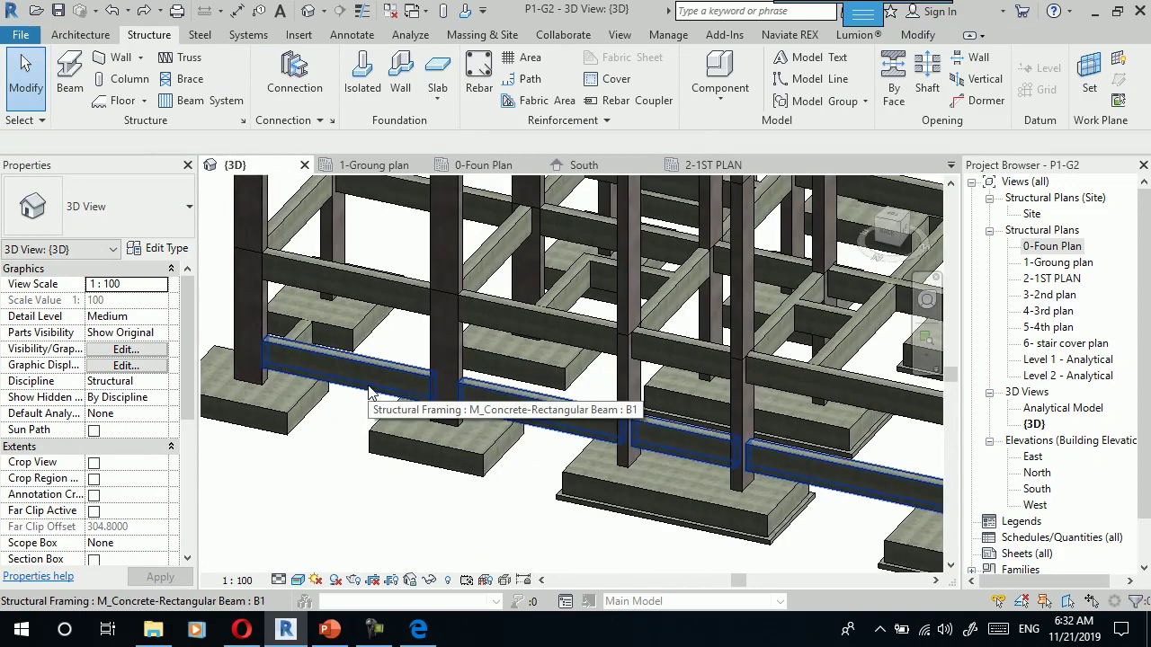
Give the front B1 beam a cross-section rotation of 45°, then revise it to -45°.
left_click(369, 383)
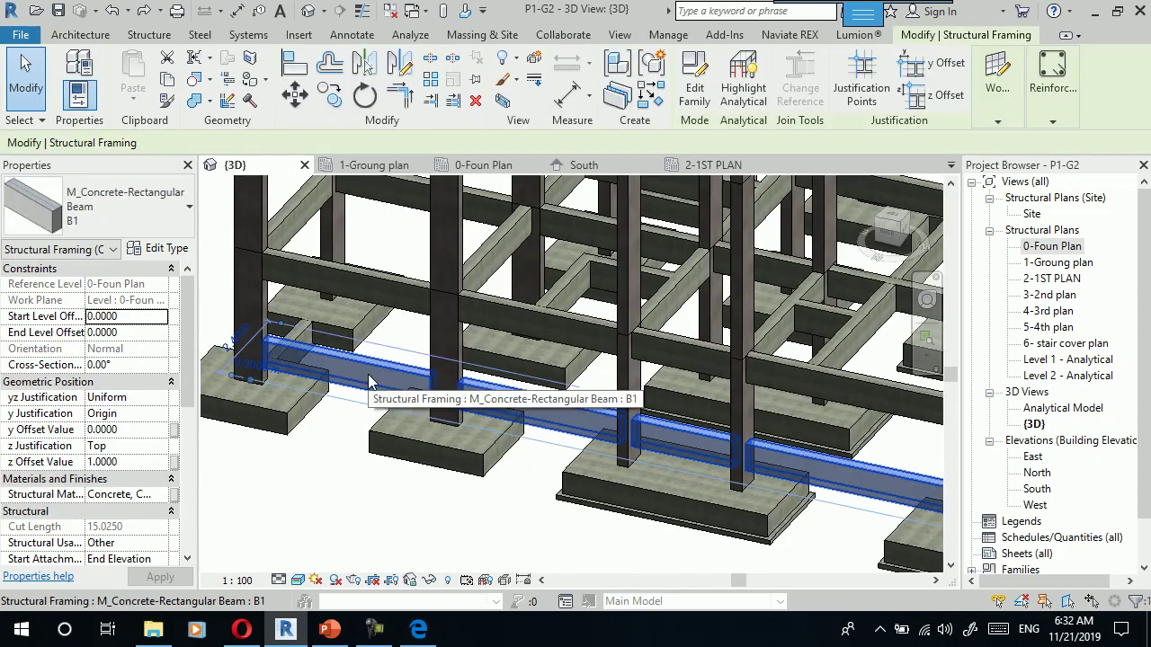
left_click(117, 369)
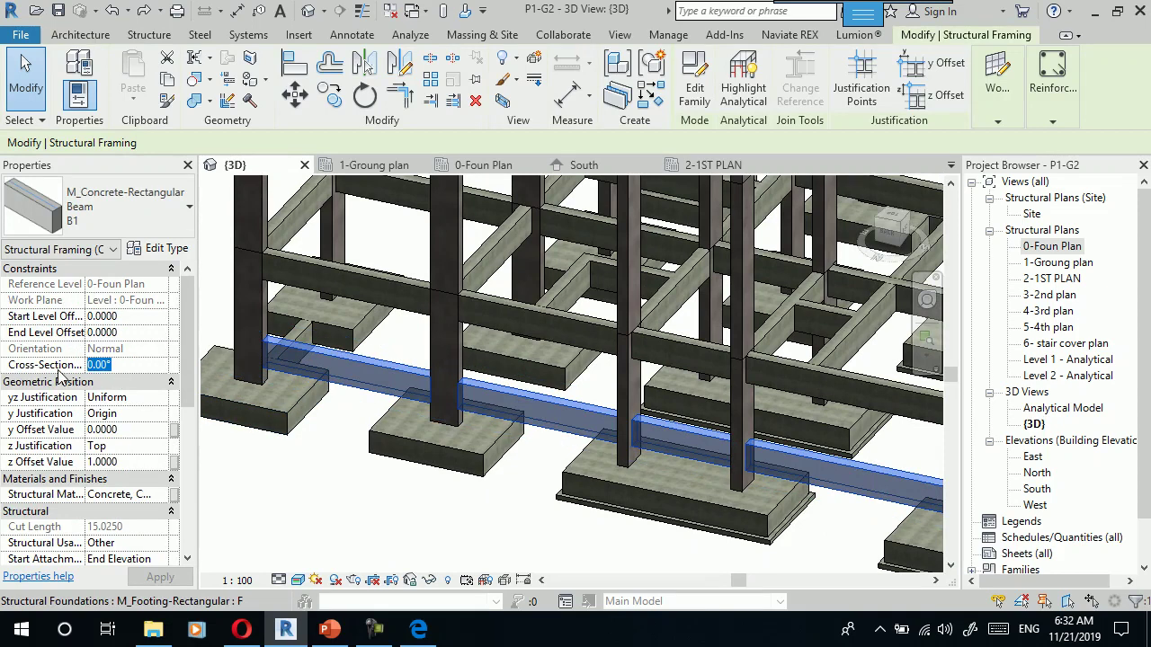
type("4")
key("Return")
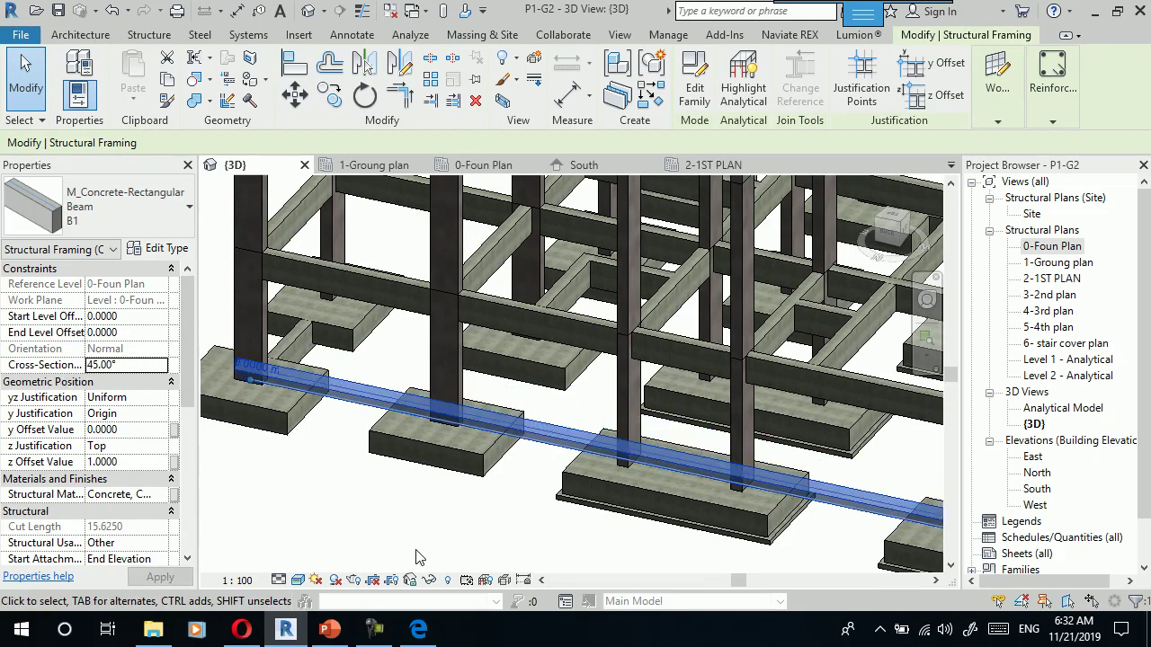
left_click(416, 556)
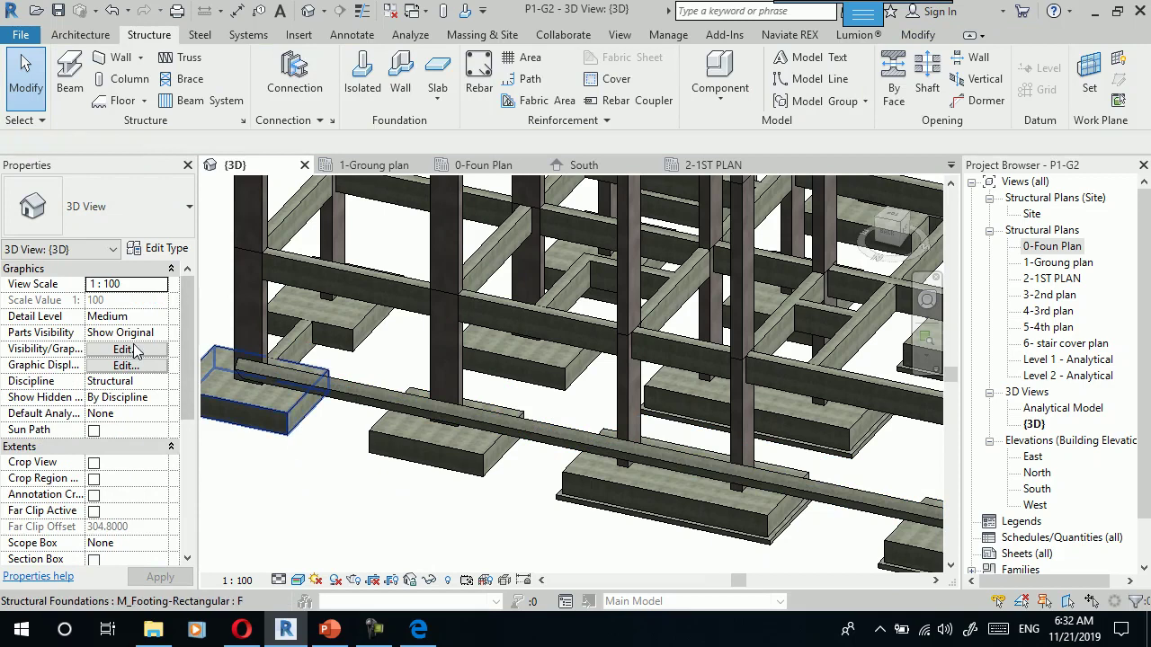
left_click(342, 364)
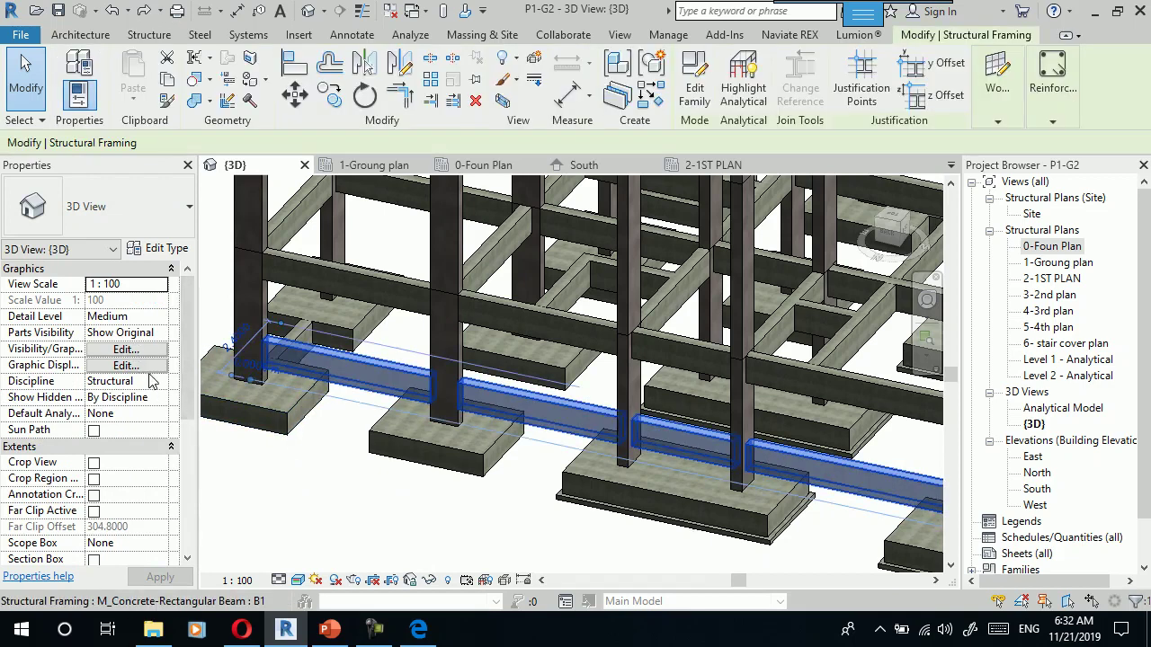
left_click(140, 365)
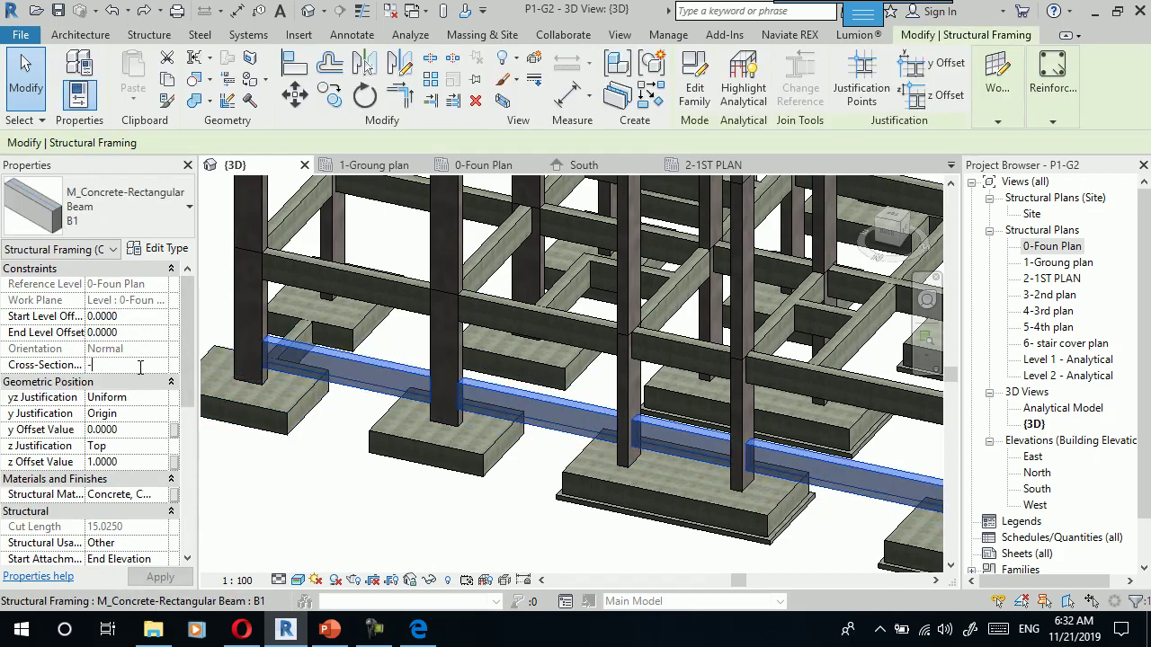
type("45.00")
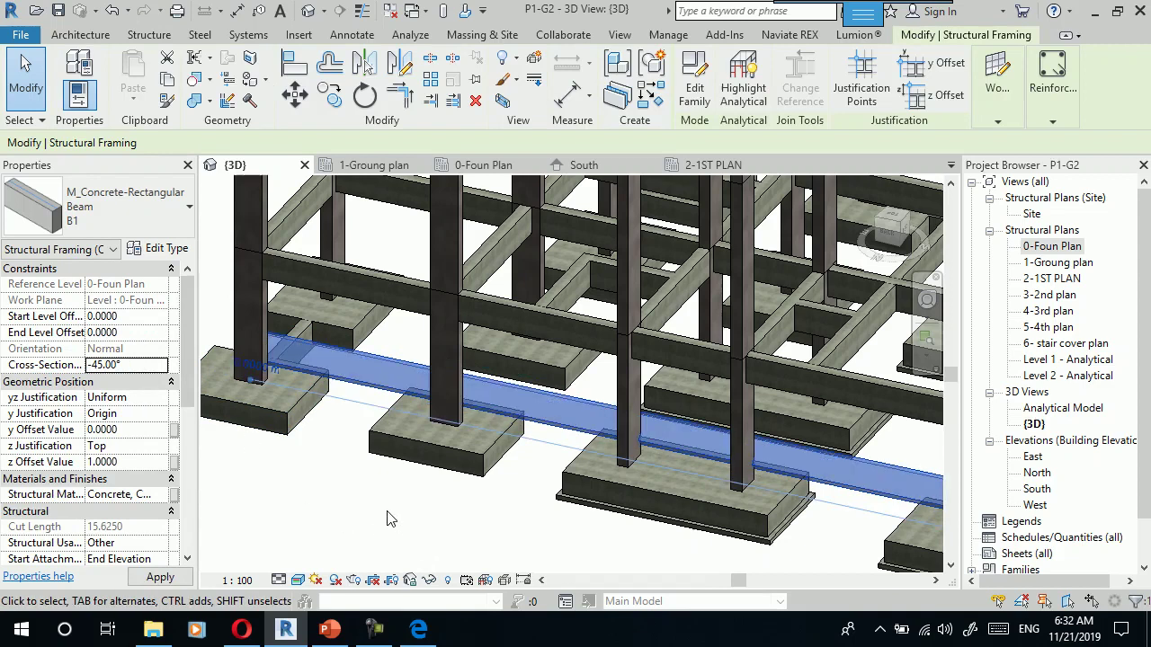
left_click(386, 523)
Zoom out and orbit to view the whole grid of columns, footings and beams.
scroll(480, 559, "up", 2)
scroll(602, 535, "up", 2)
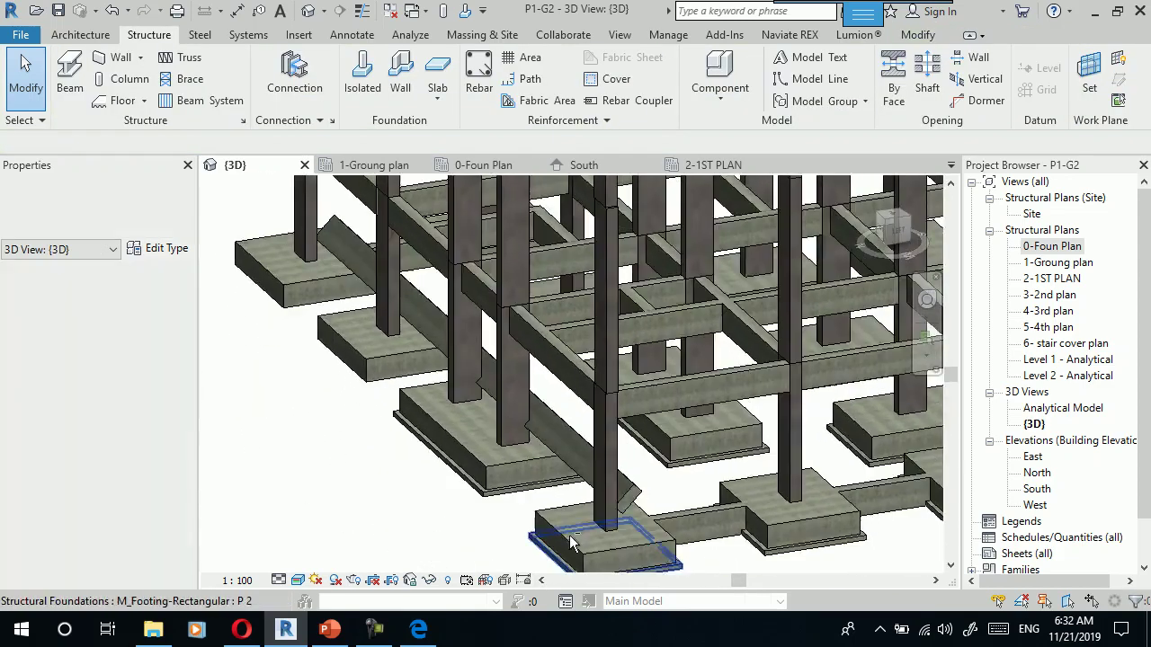
scroll(606, 498, "up", 2)
scroll(665, 508, "up", 2)
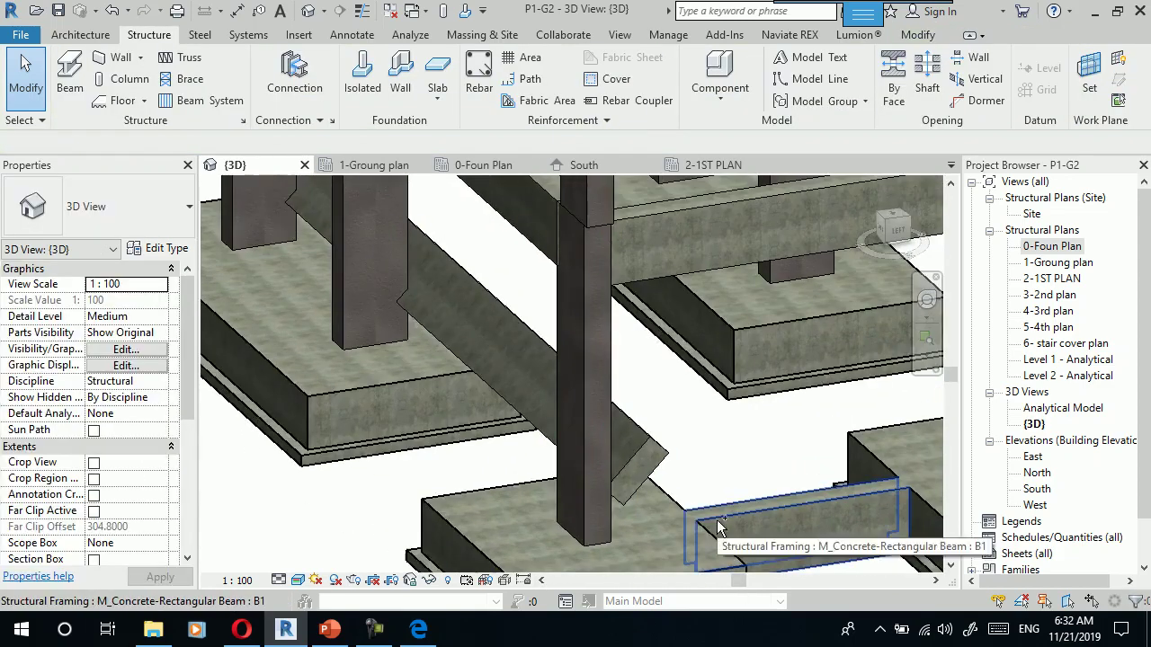
scroll(547, 507, "down", 3)
scroll(548, 506, "down", 2)
mouse_move(548, 507)
middle_mouse_down("shift")
mouse_move(411, 537)
mouse_move(496, 546)
middle_mouse_up("shift")
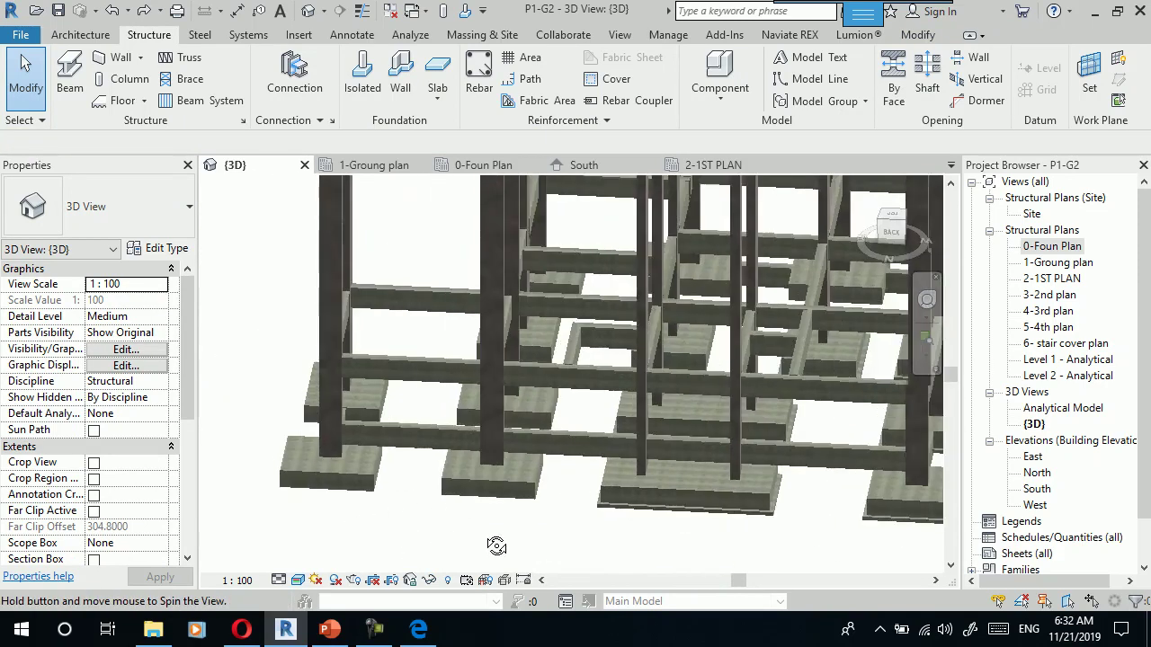
left_click(375, 630)
scroll(500, 476, "down", 3)
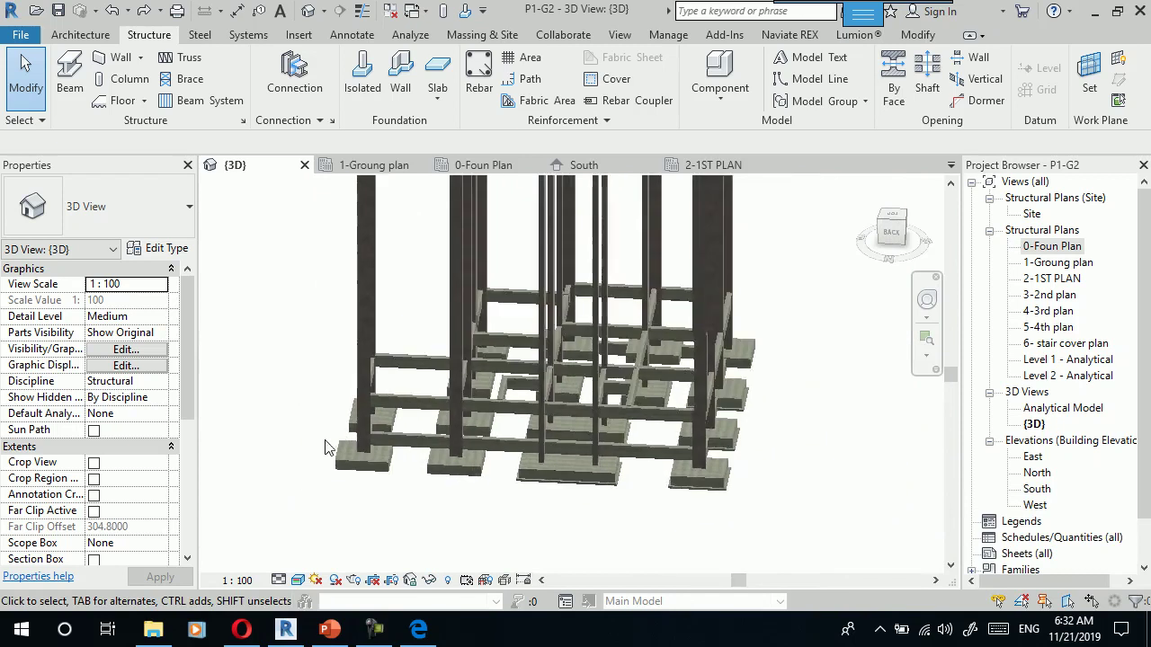
scroll(426, 502, "down", 2)
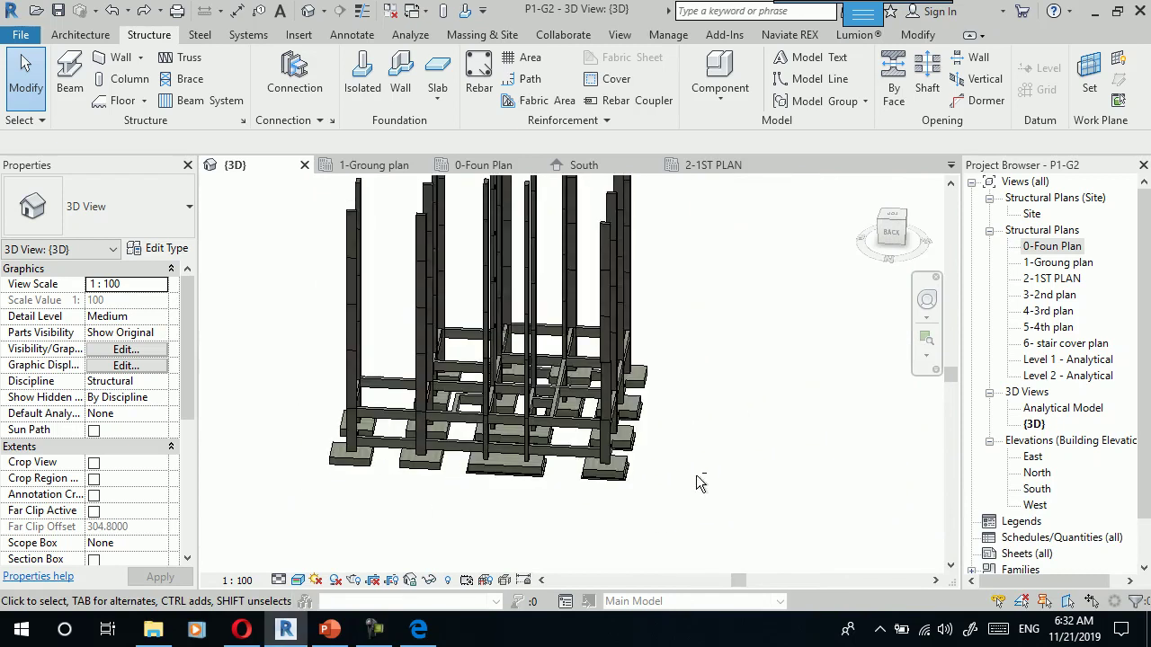
middle_click_drag(696, 477, 661, 521, "shift")
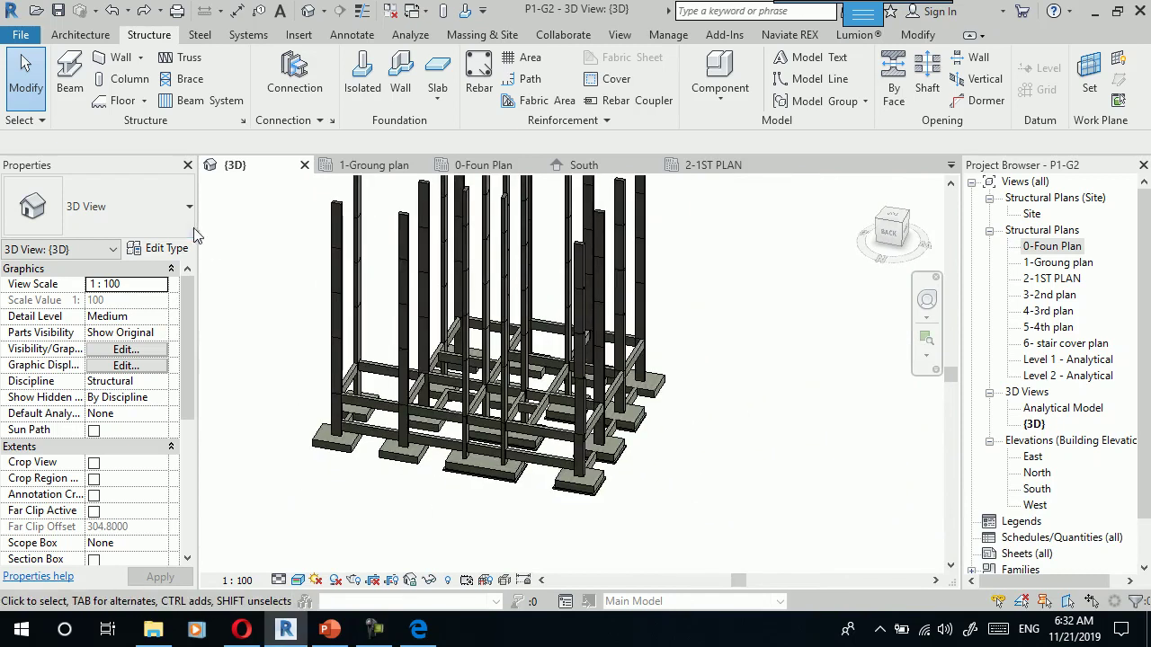
Start a structural beam and browse the Load Family dialog to the US Metric library.
left_click(68, 81)
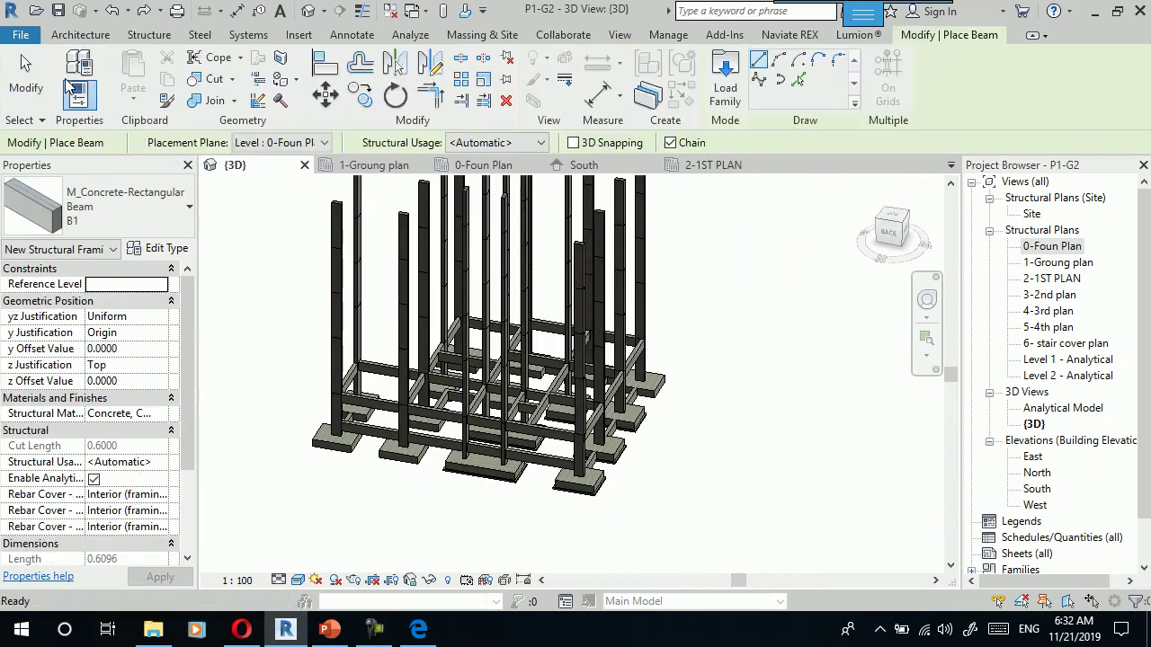
left_click(716, 88)
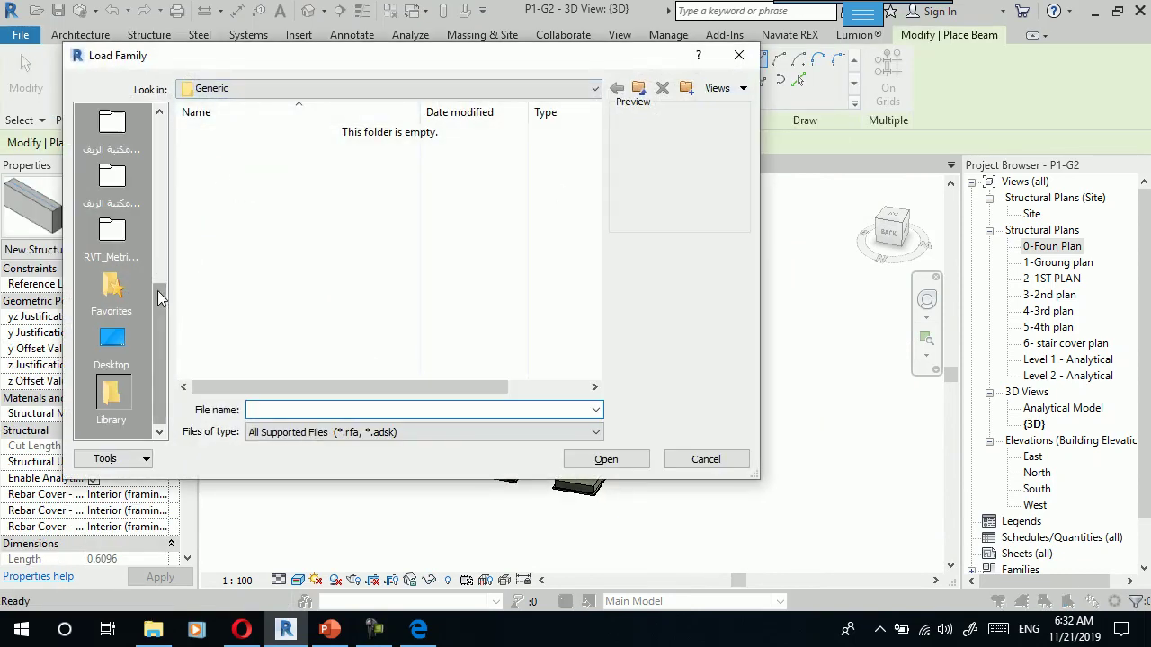
left_click_drag(157, 291, 158, 134)
left_click(112, 179)
double_click(240, 199)
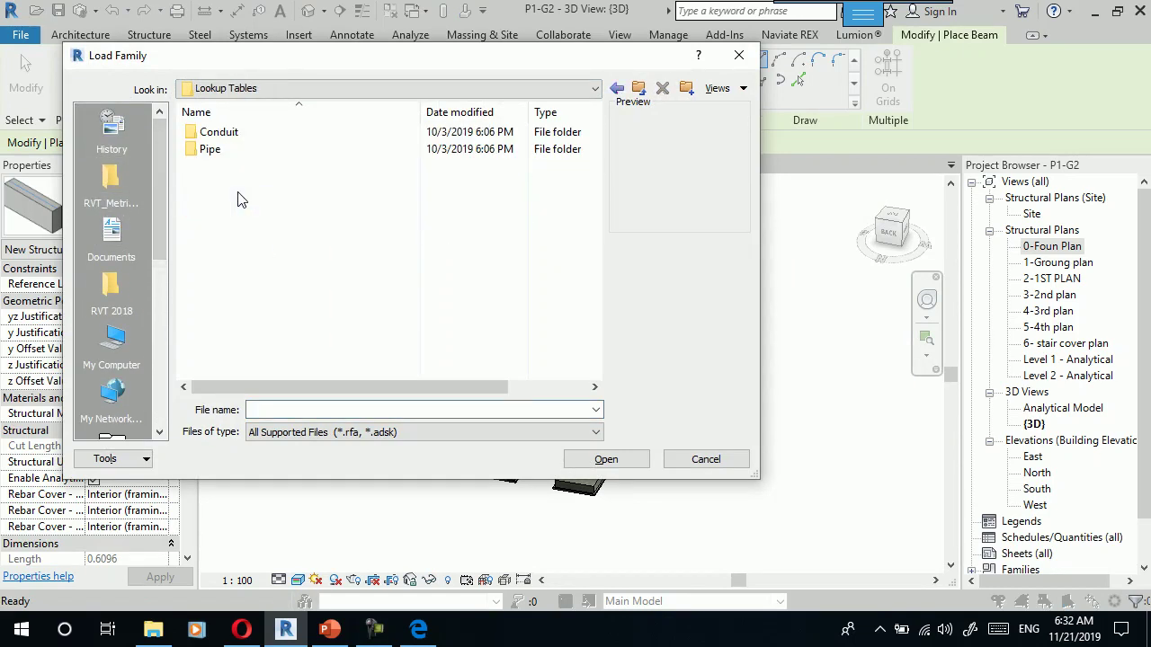
key("BackSpace")
double_click(239, 184)
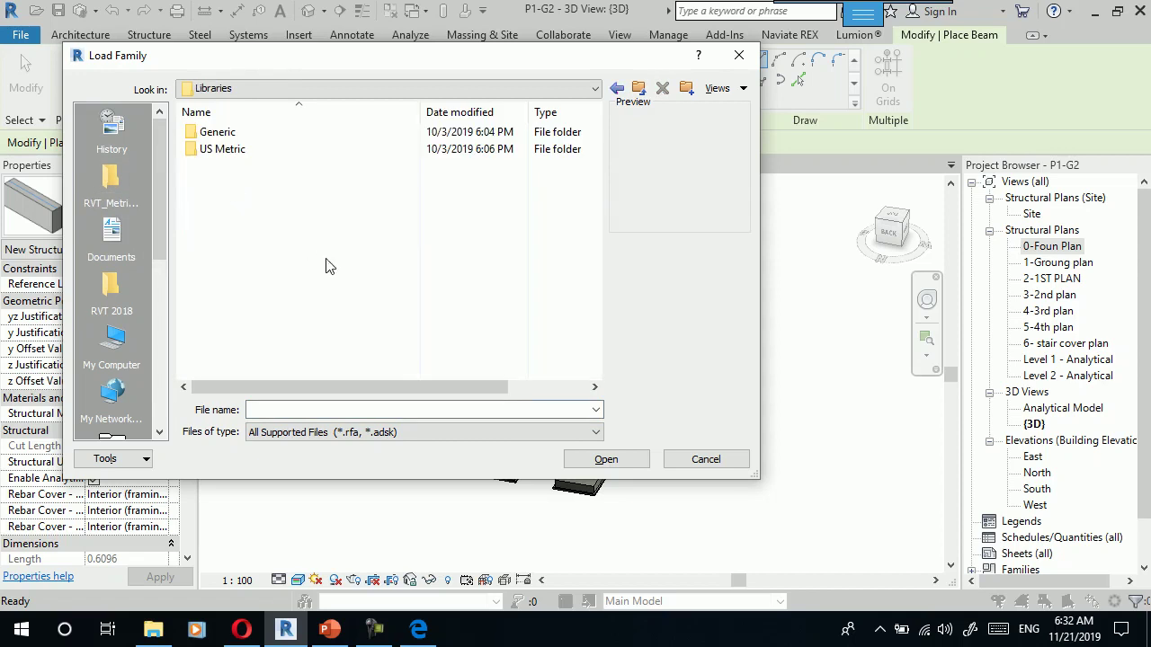
double_click(247, 150)
Load M_Pan Joist With Ledges.rfa from Structural Framing > Concrete.
scroll(316, 278, "down", 5)
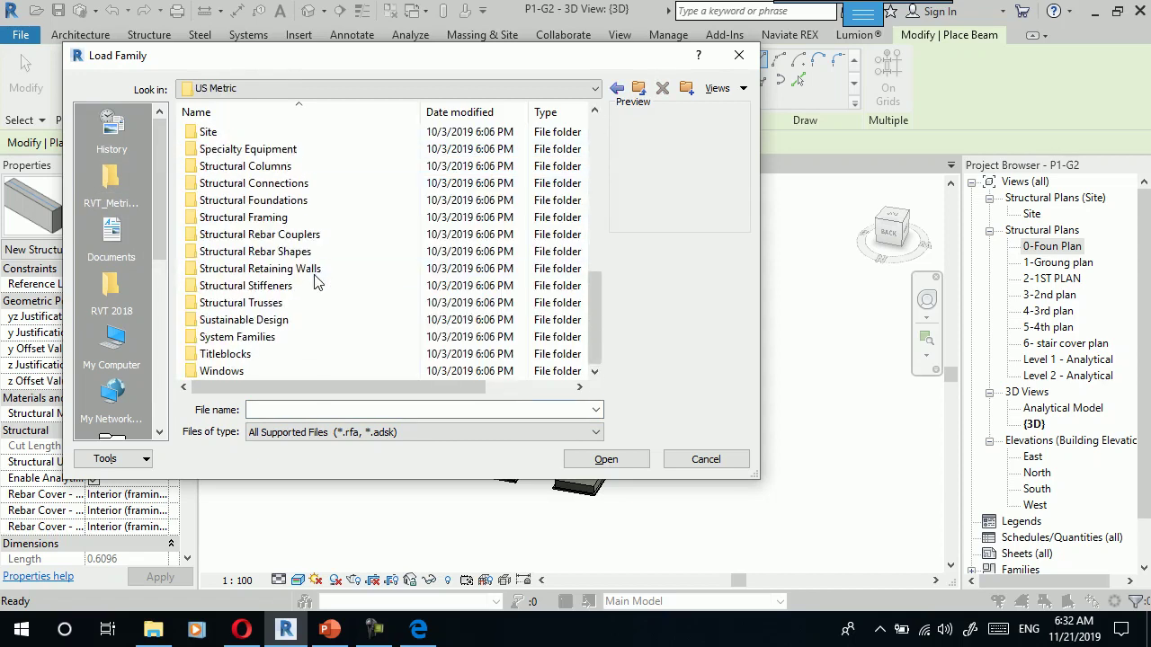
double_click(251, 217)
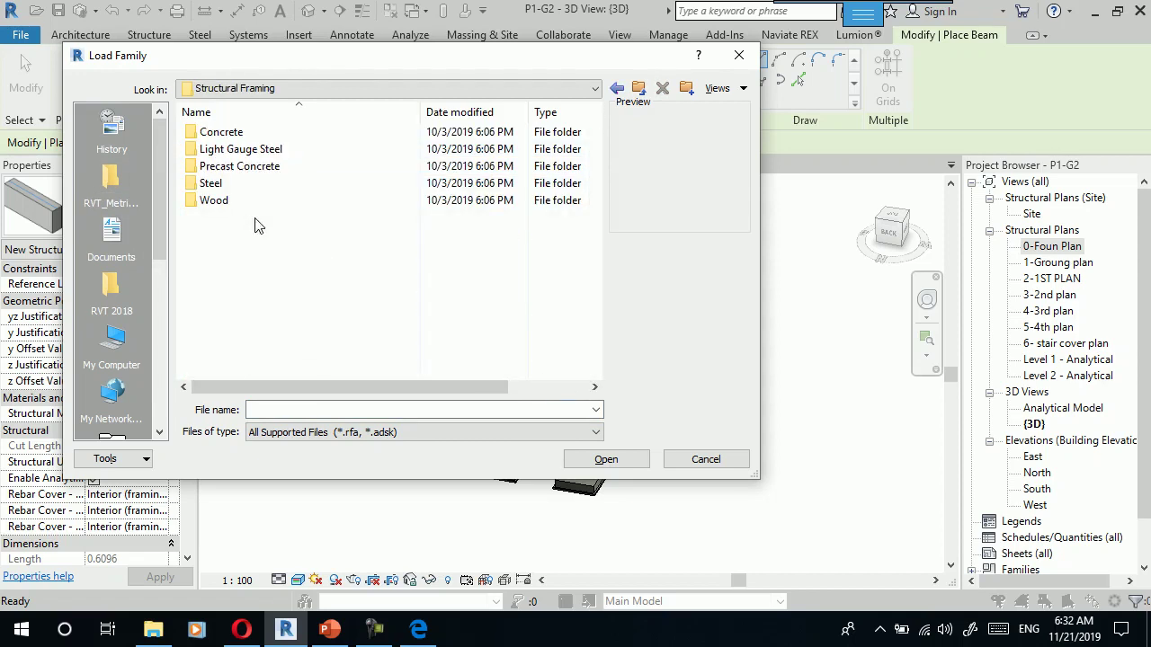
double_click(238, 135)
left_click(238, 133)
left_click(240, 150)
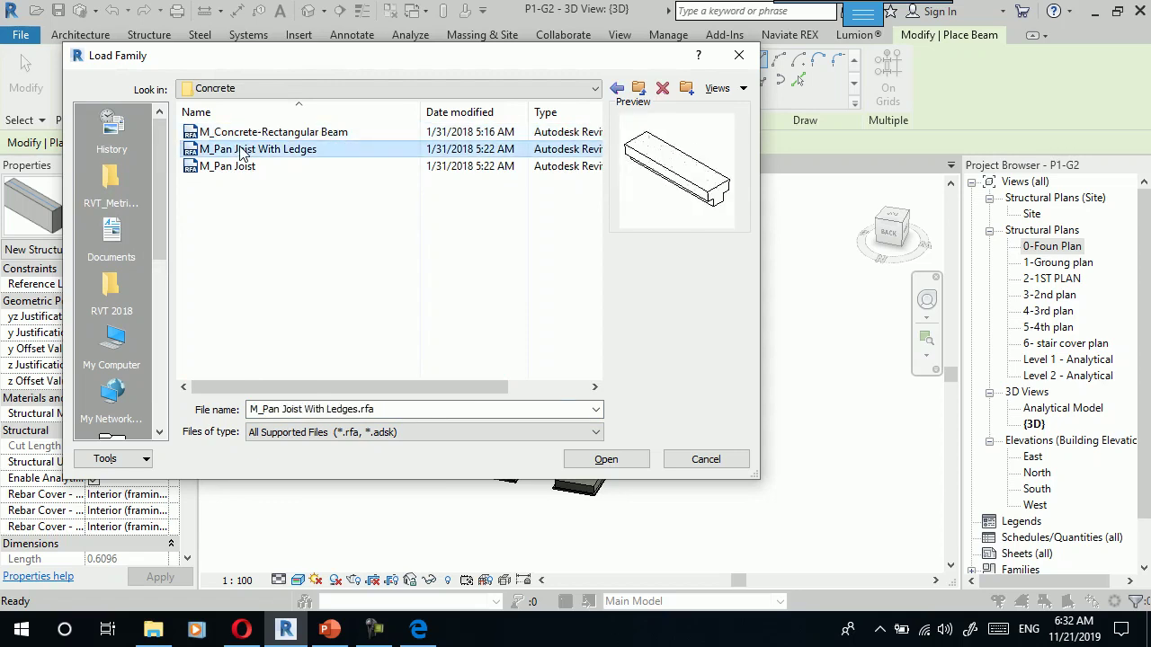
left_click(609, 460)
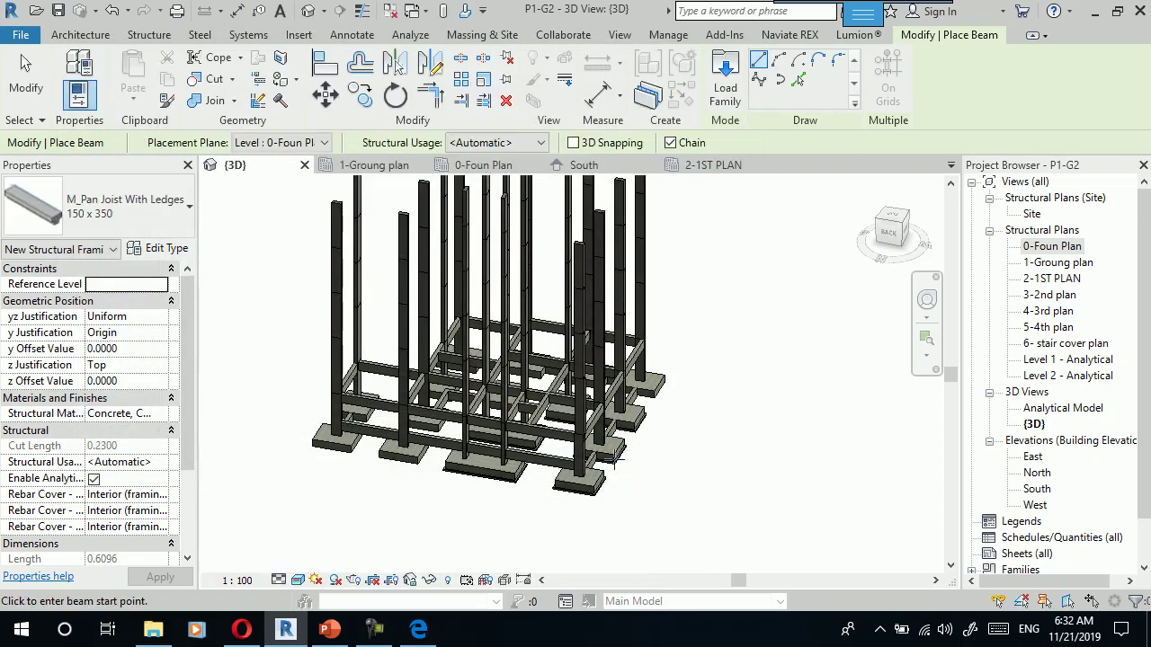
Duplicate the 150 x 350 pan joist type as B2 with b 0.25, h 0.5, slab thickness 0.2.
left_click(164, 255)
left_click(442, 78)
type("B2")
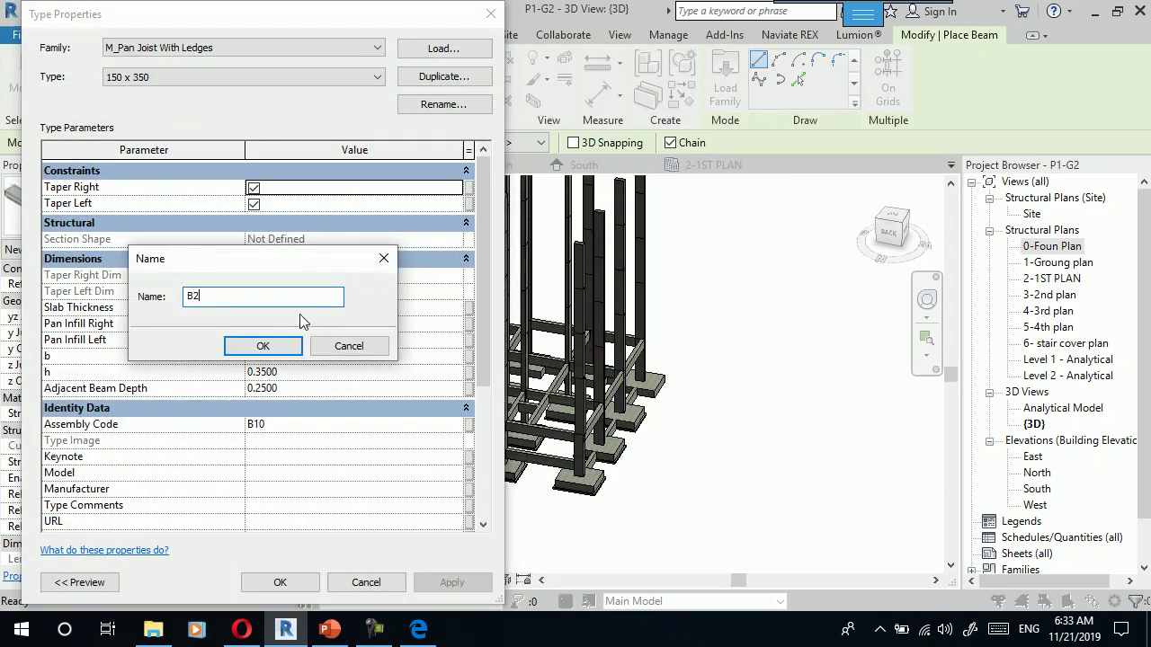
left_click(261, 347)
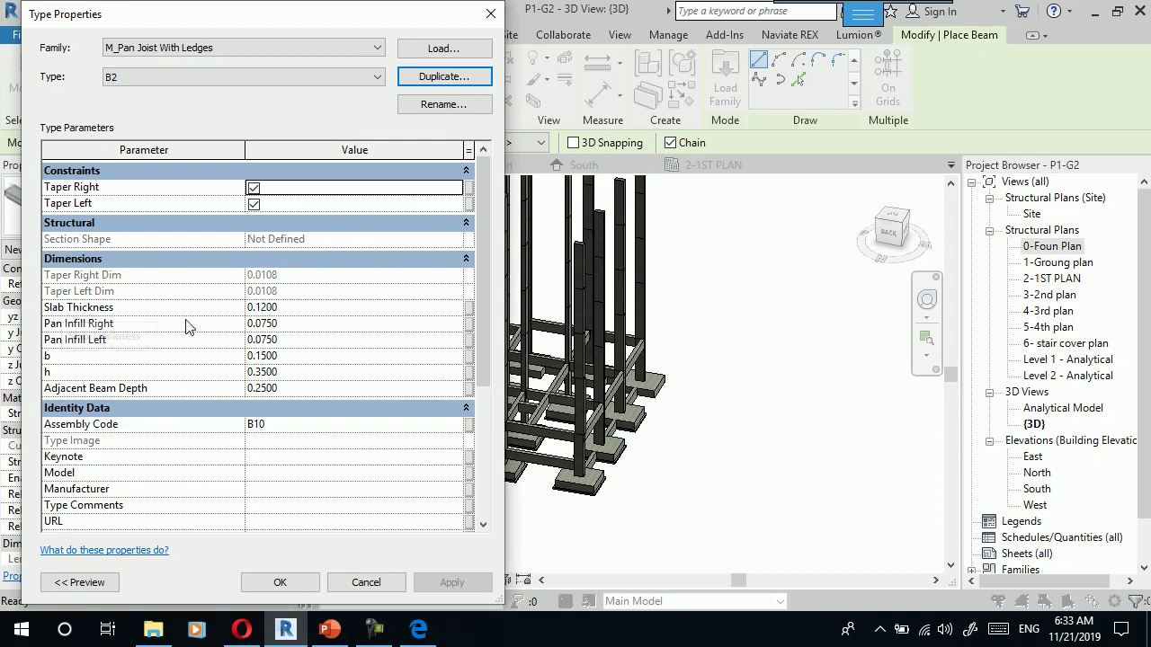
left_click(283, 356)
type("0.2500")
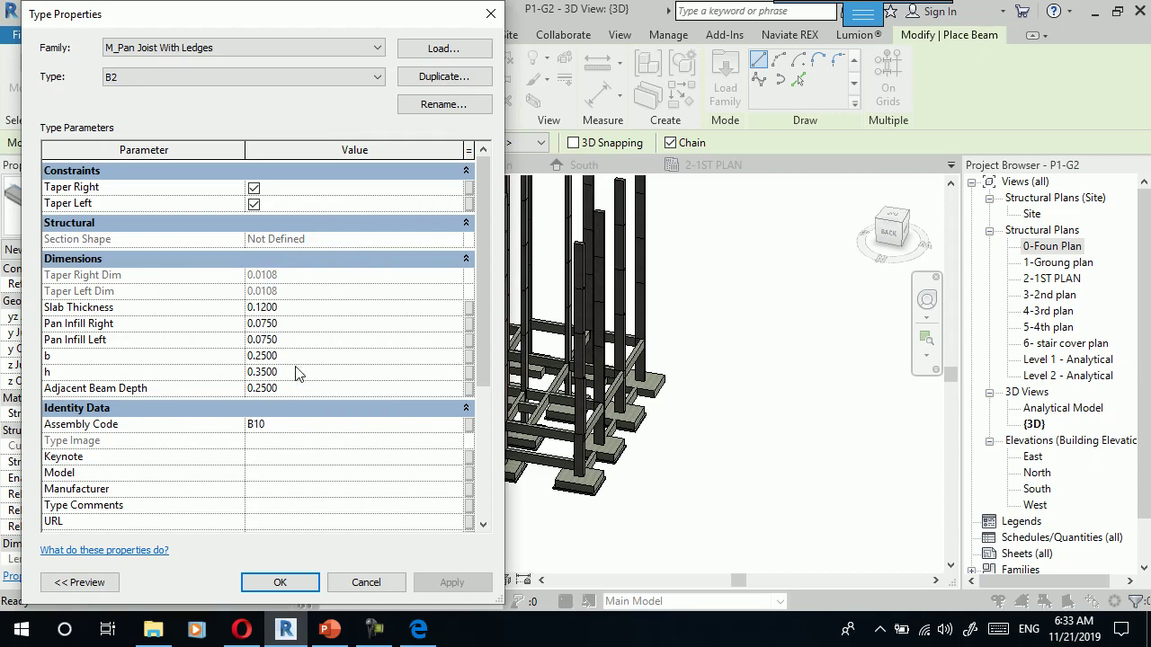
left_click(297, 372)
left_click(294, 309)
left_click(291, 324)
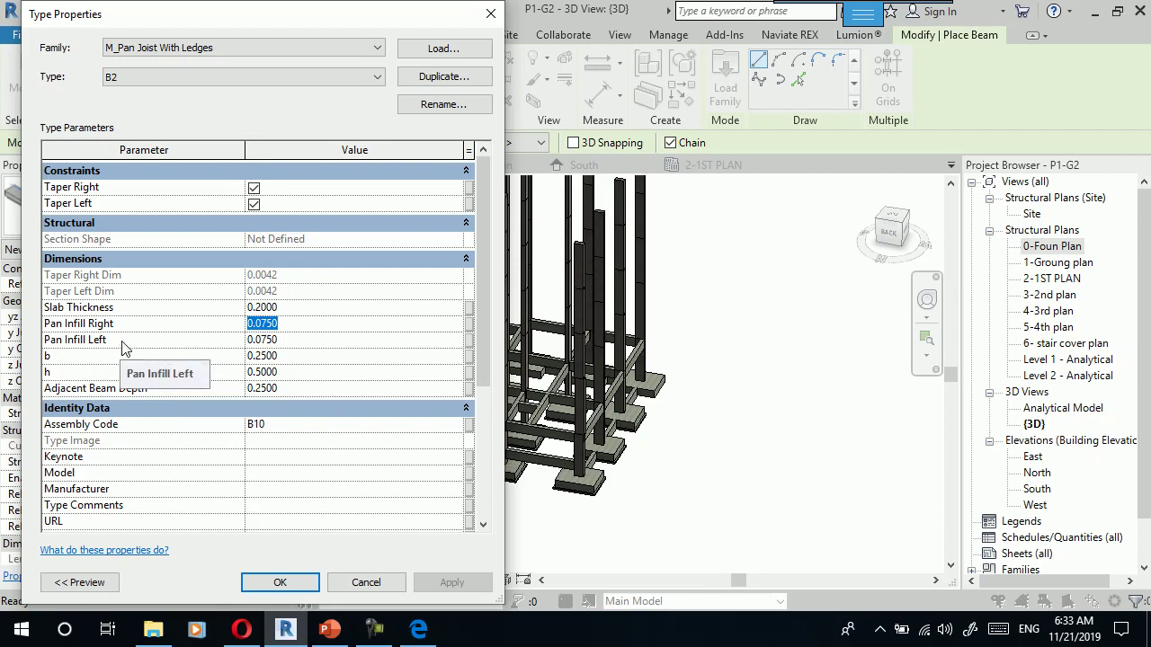
left_click(280, 581)
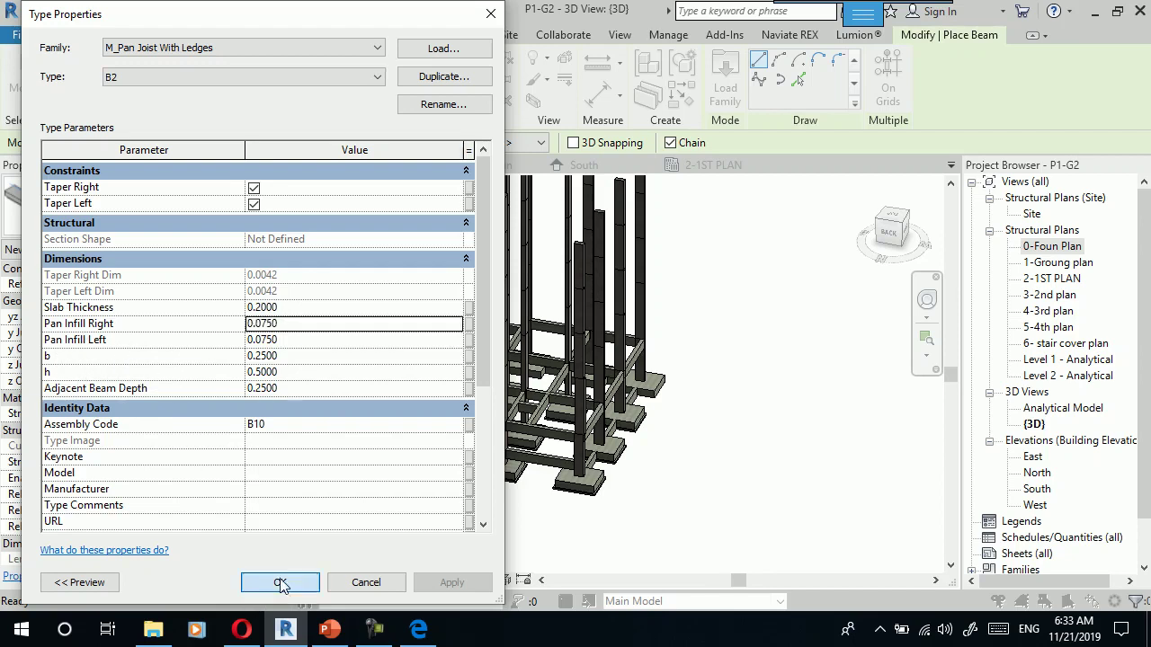
Place a B2 pan joist beam between two points and orbit the view along it.
left_click(690, 476)
scroll(735, 391, "up", 3)
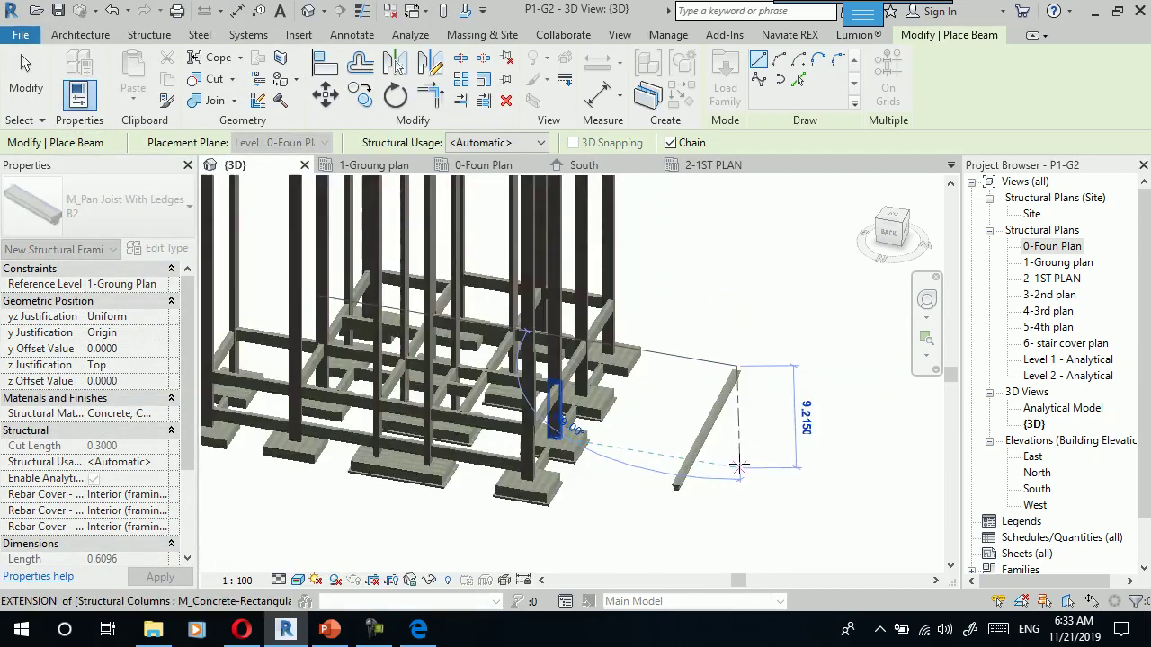
left_click(739, 383)
key("Escape")
key("Escape")
scroll(736, 490, "up", 2)
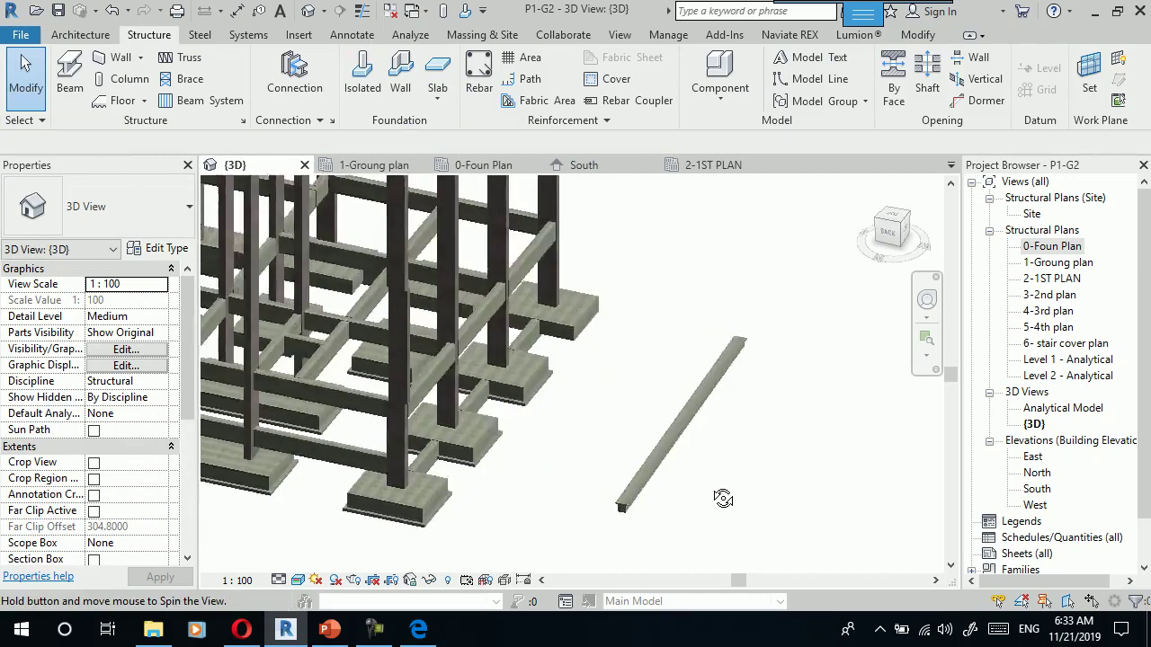
middle_click_drag(727, 495, 504, 557, "shift")
scroll(504, 558, "up", 2)
scroll(504, 557, "up", 2)
scroll(411, 532, "up", 1)
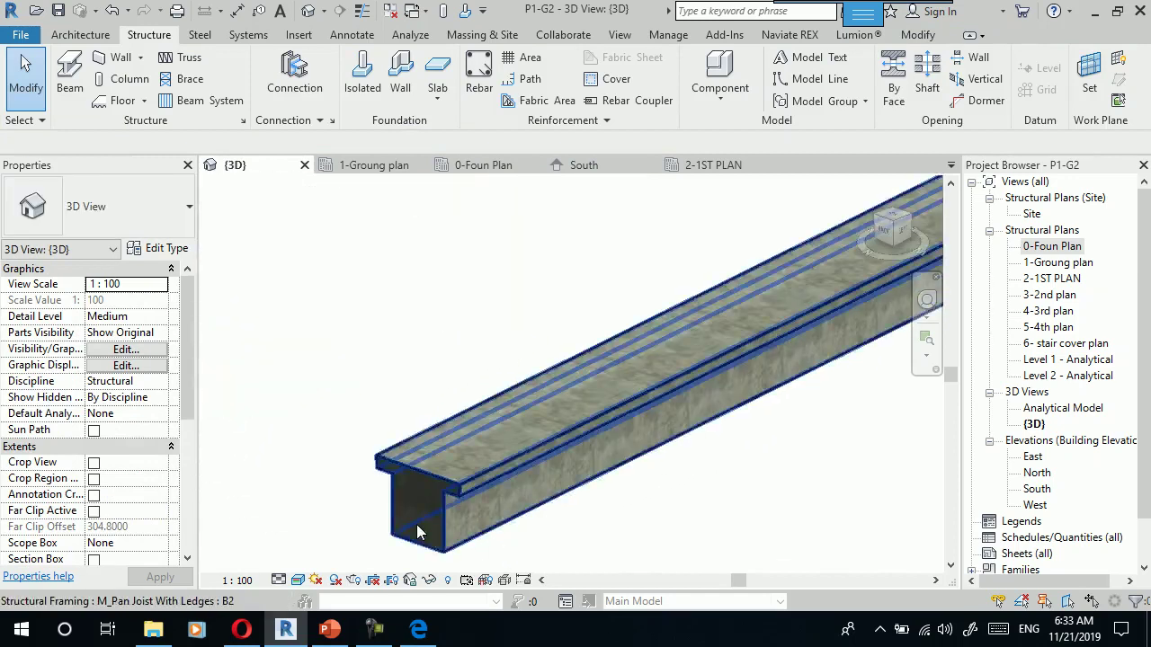
scroll(411, 531, "up", 1)
scroll(436, 283, "down", 2)
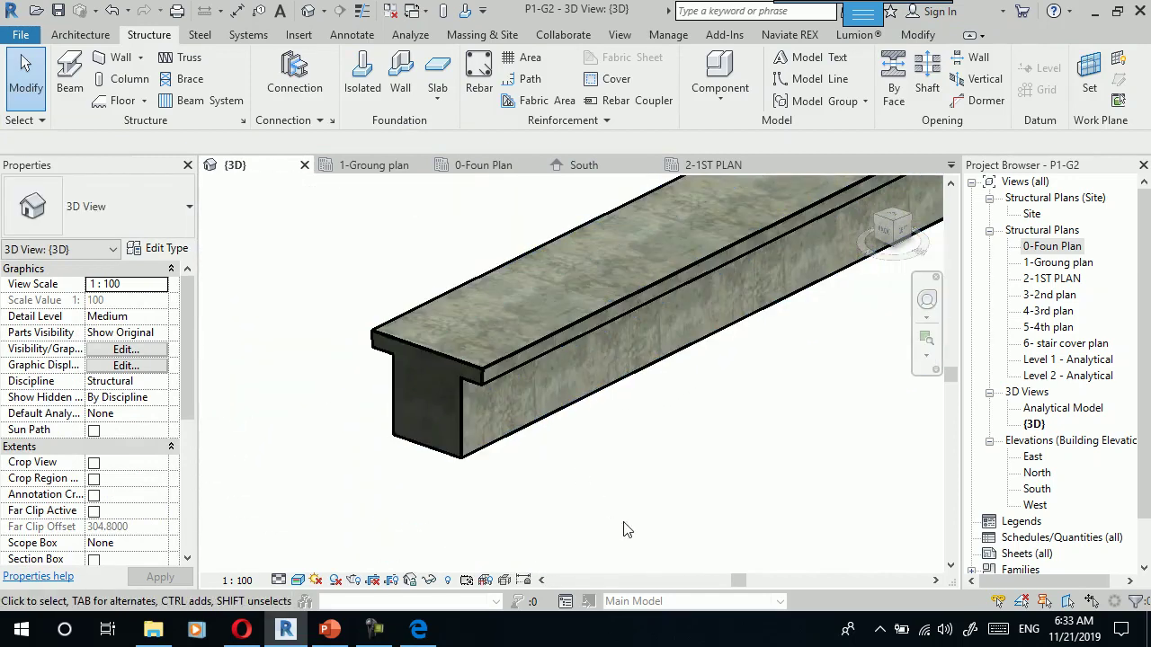
Set the B2 type's Pan Infill Right to 0 via the selected beam's type properties.
left_click(496, 385)
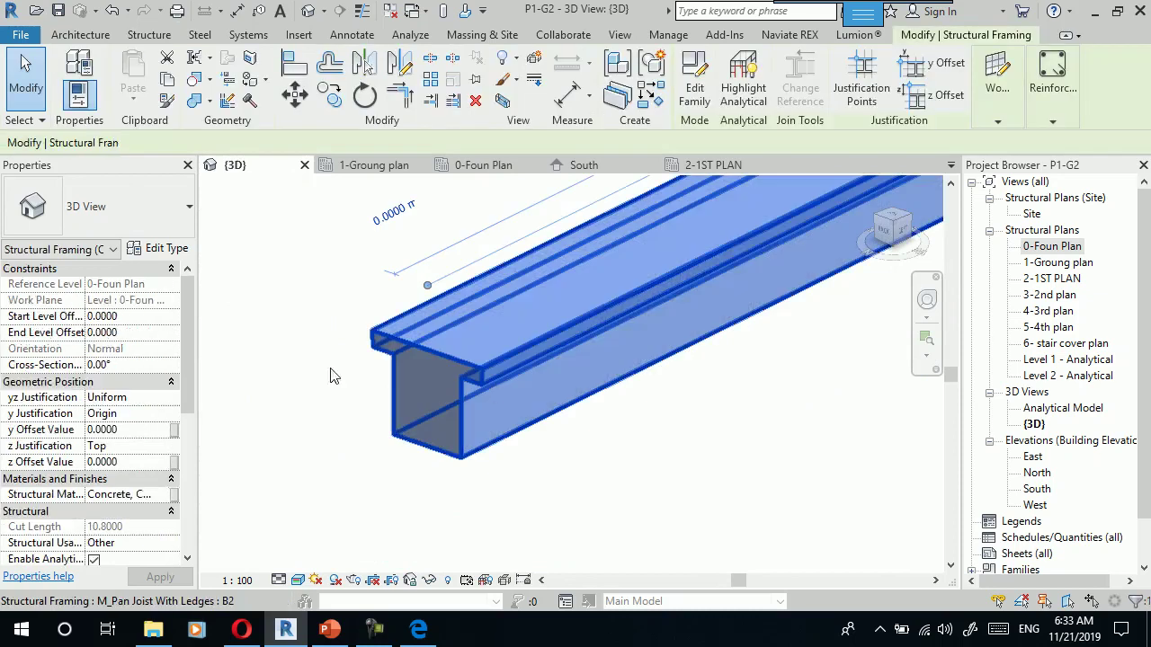
left_click(542, 458)
scroll(469, 377, "up", 1)
scroll(469, 377, "up", 2)
scroll(469, 377, "up", 1)
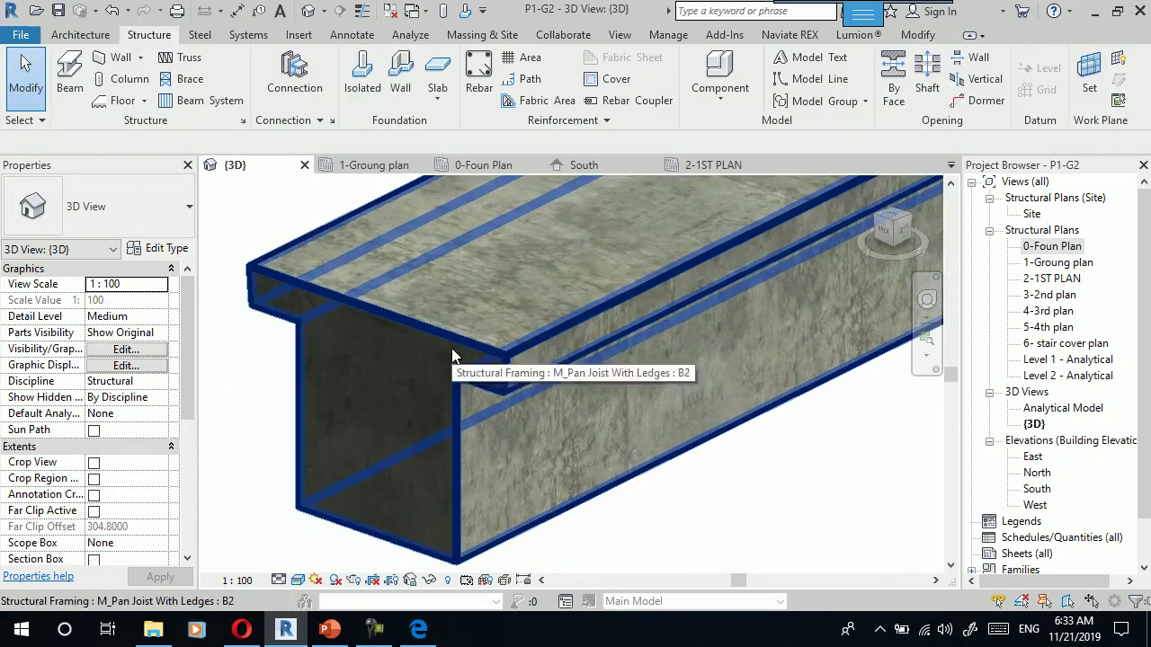
left_click(451, 349)
scroll(241, 381, "down", 2)
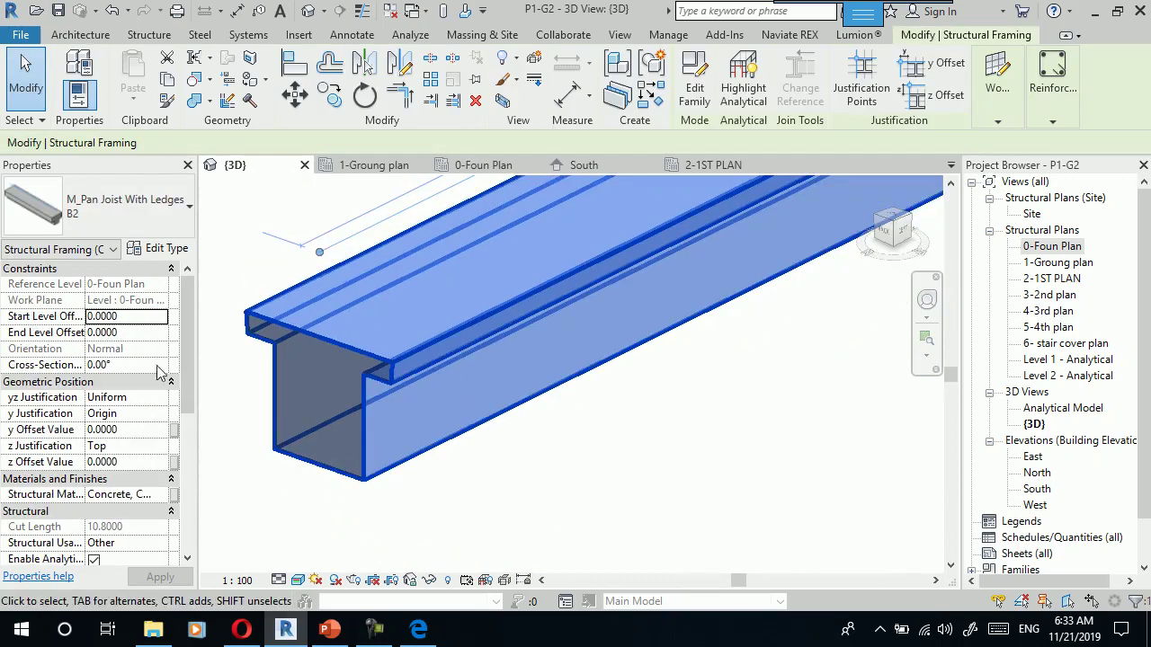
left_click(155, 249)
left_click(295, 326)
key("BackSpace")
key("BackSpace")
type("0.5")
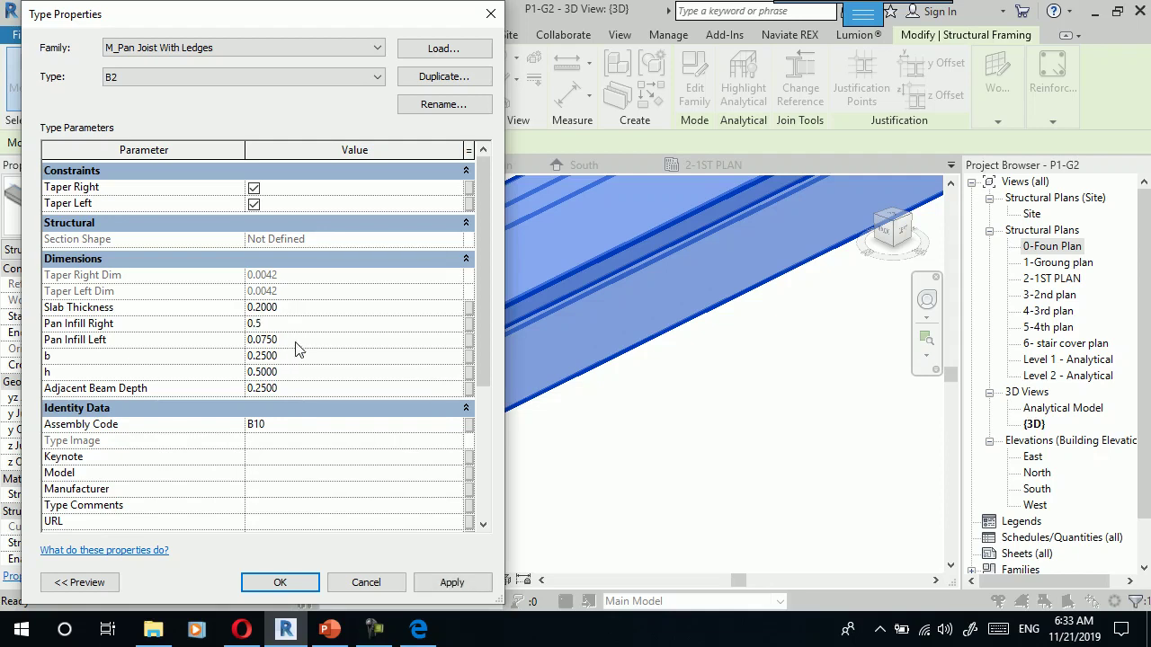
left_click(296, 341)
left_click(285, 584)
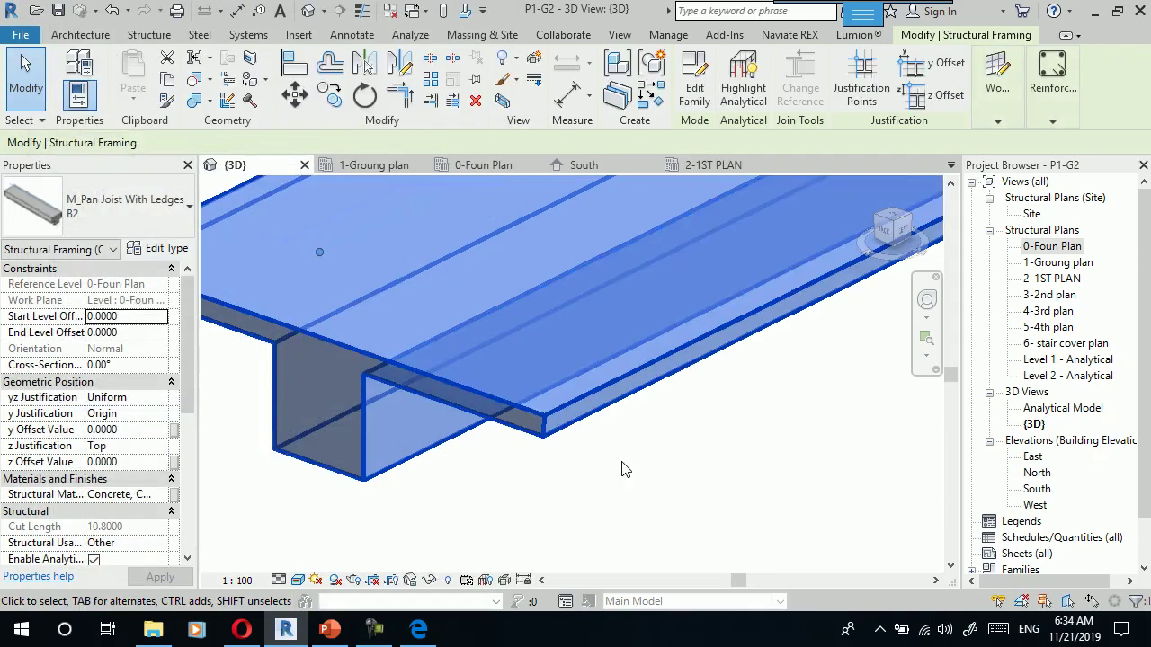
Delete the stray pan joist beam beside the foundations and open the 1-Groung plan.
left_click(634, 477)
scroll(321, 437, "down", 3)
scroll(462, 432, "down", 2)
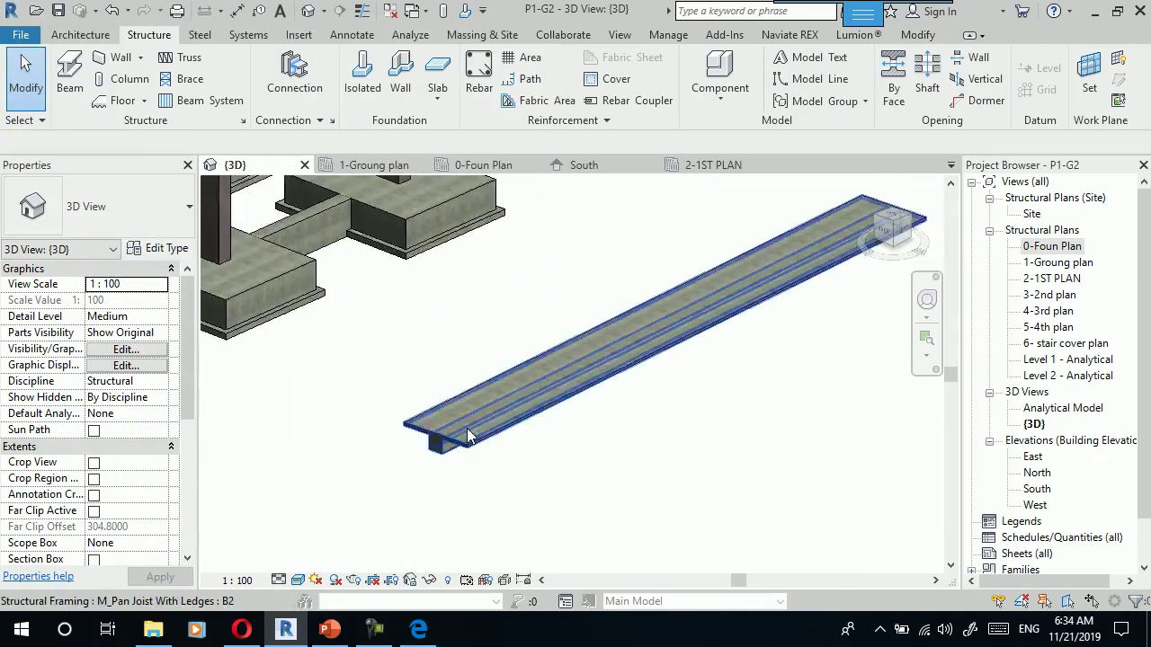
scroll(462, 432, "up", 3)
scroll(417, 439, "up", 2)
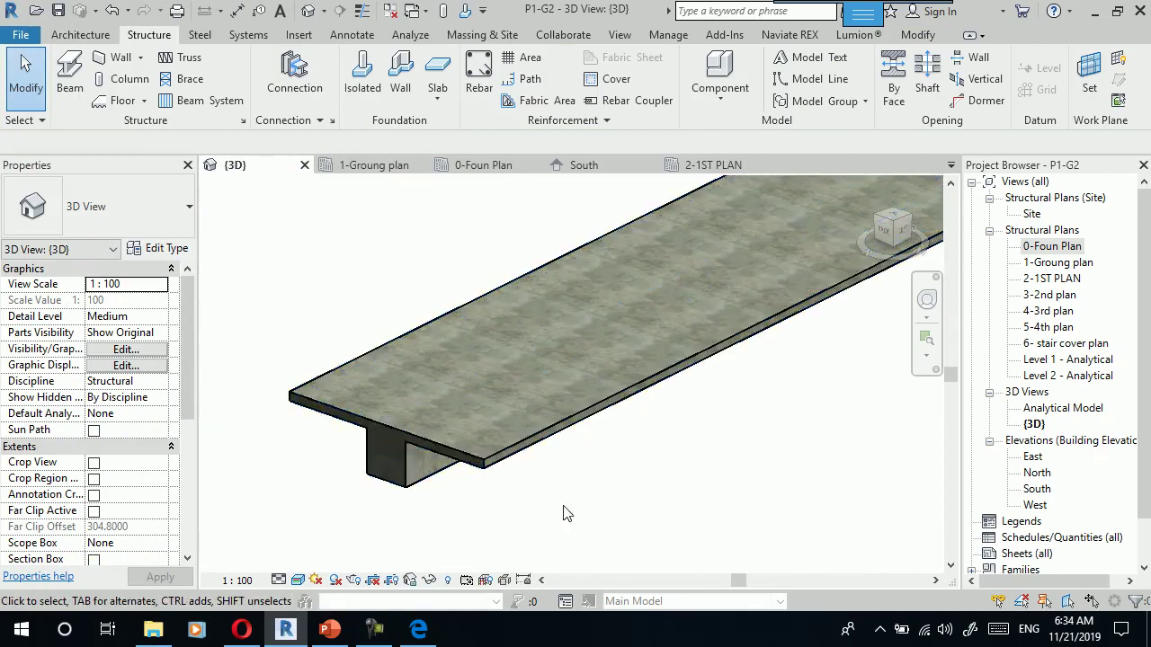
scroll(549, 490, "down", 1)
scroll(543, 487, "down", 2)
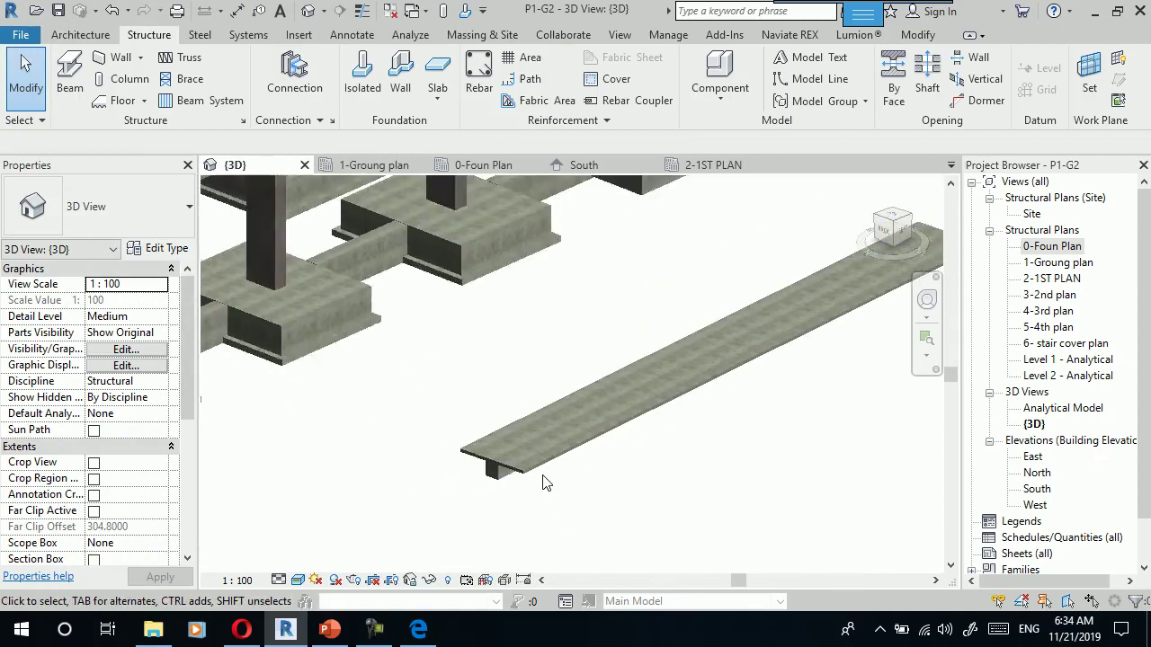
scroll(543, 485, "down", 1)
scroll(544, 484, "down", 2)
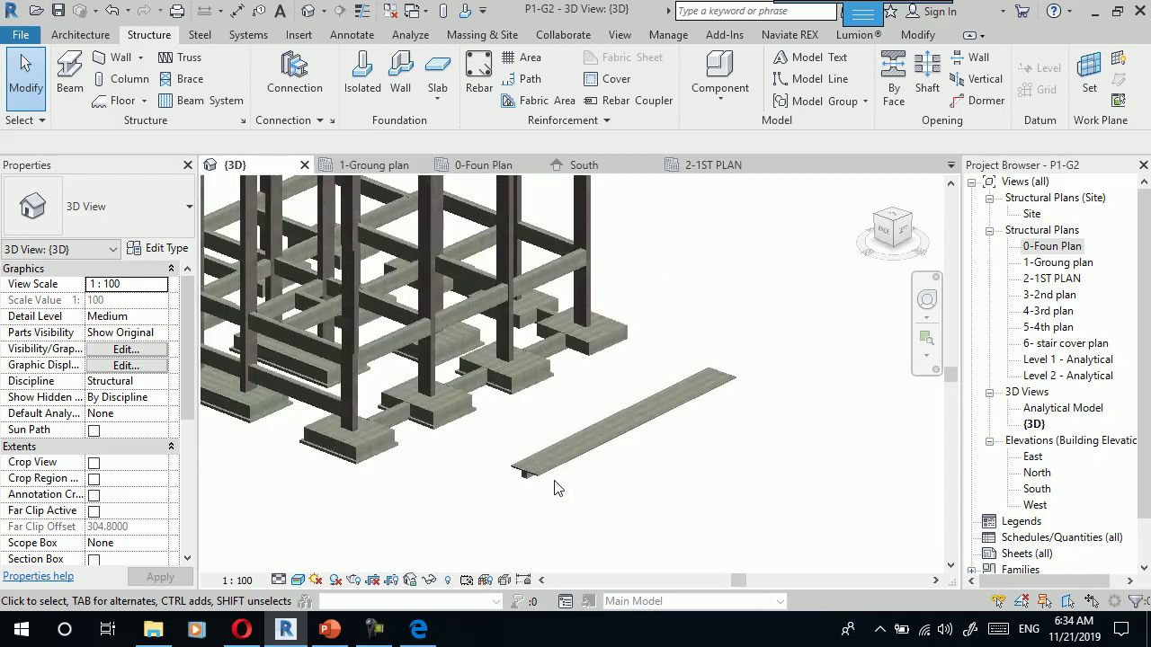
left_click(561, 477)
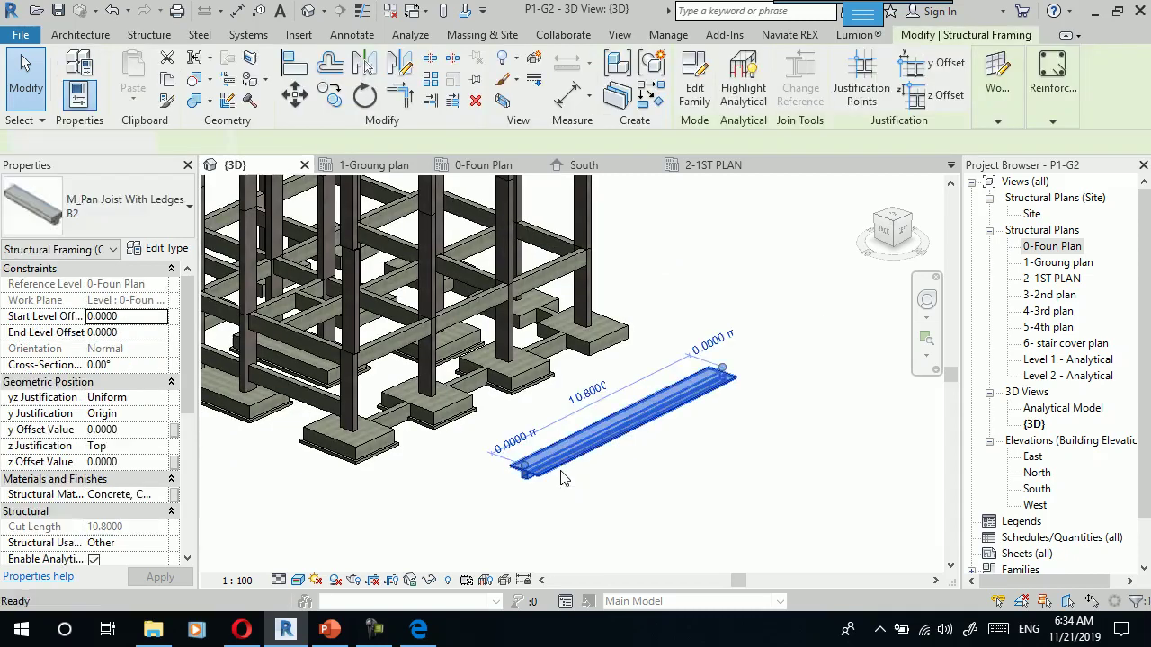
key("Delete")
double_click(1052, 261)
Draw a similar B1 arc beam from the F/5 to the F/4 column, bowing east of grid F.
scroll(418, 401, "down", 3)
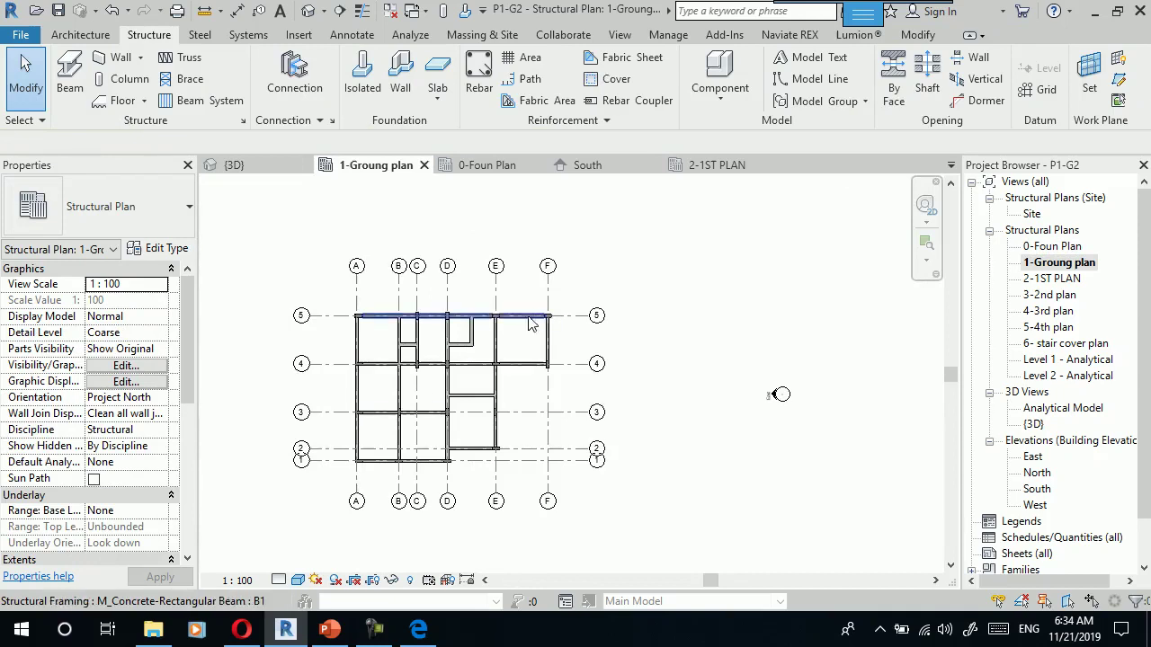
scroll(519, 328, "up", 2)
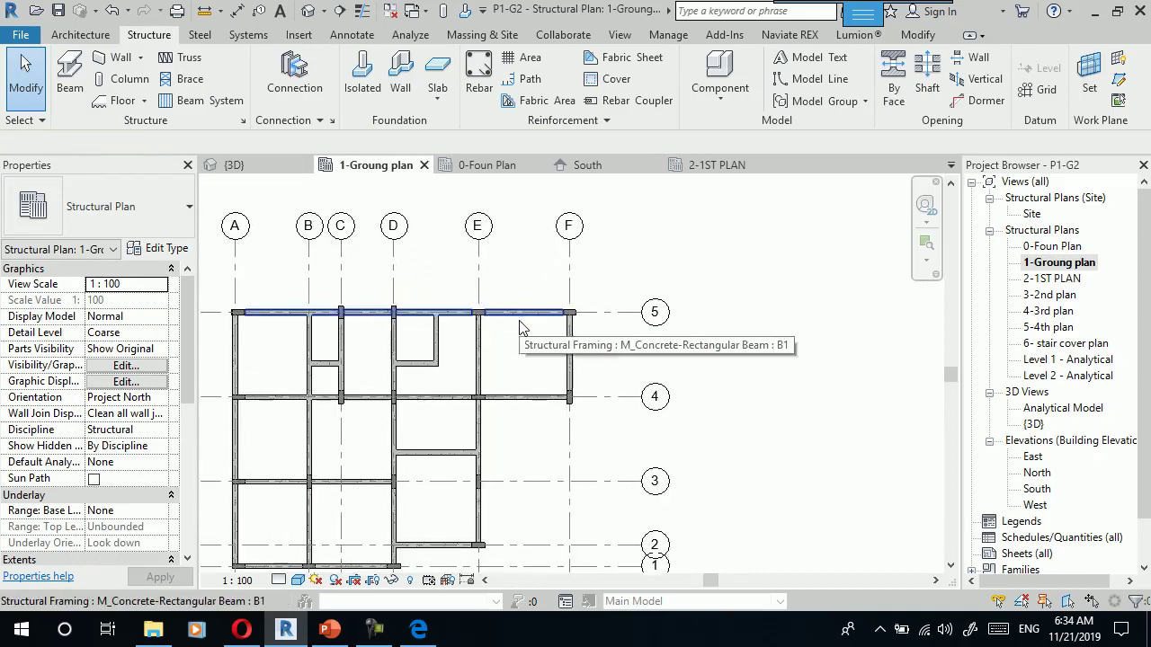
scroll(519, 328, "up", 2)
left_click(524, 324)
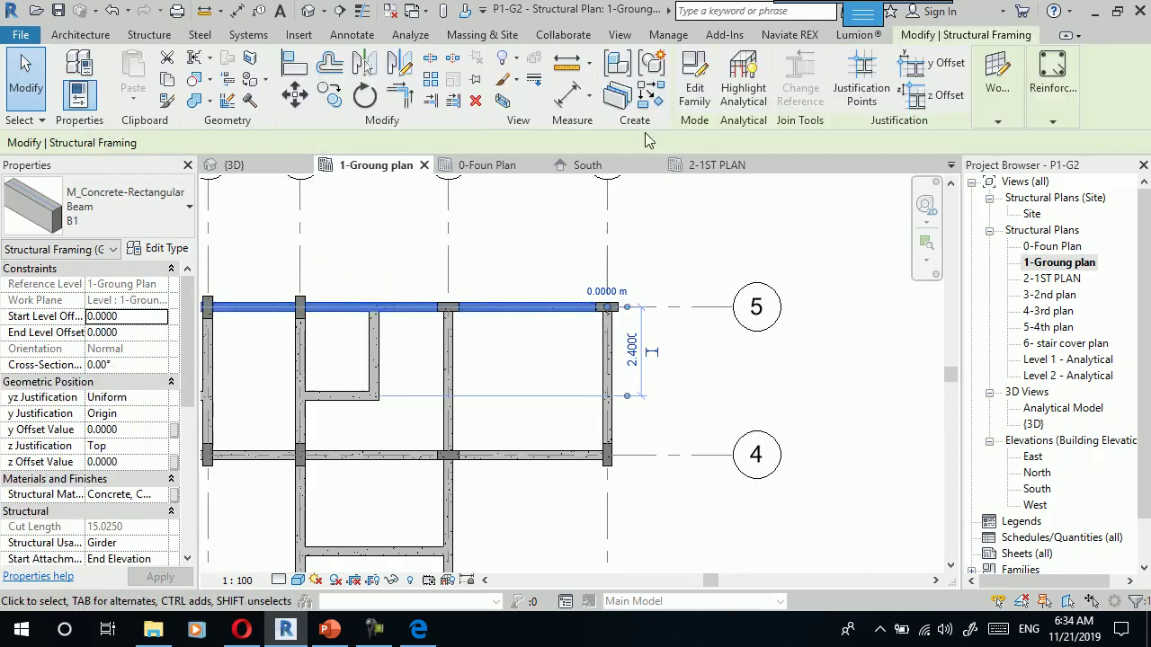
left_click(651, 95)
scroll(429, 411, "down", 2)
scroll(763, 462, "down", 2)
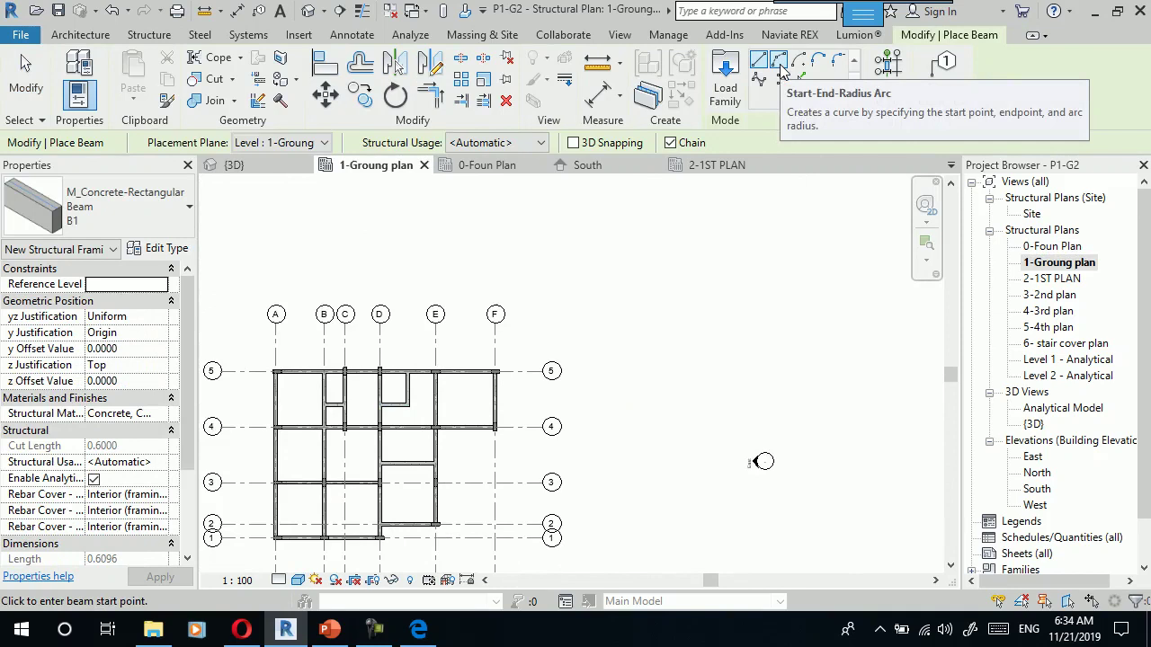
left_click(780, 66)
scroll(457, 419, "up", 3)
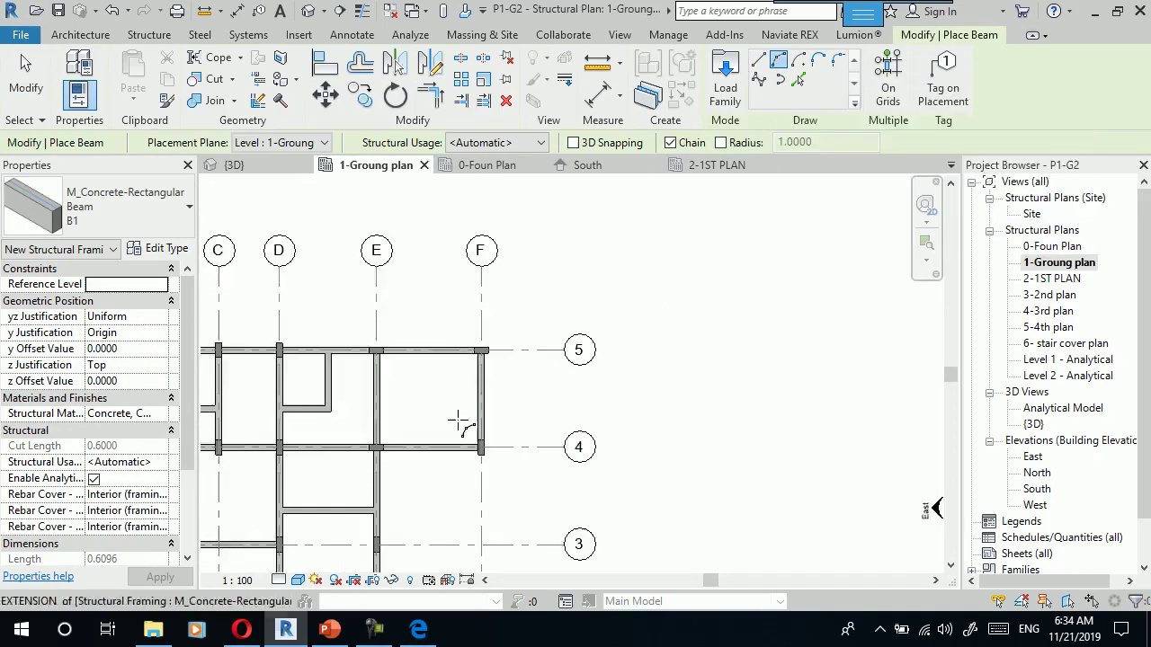
scroll(515, 369, "up", 3)
left_click(504, 279)
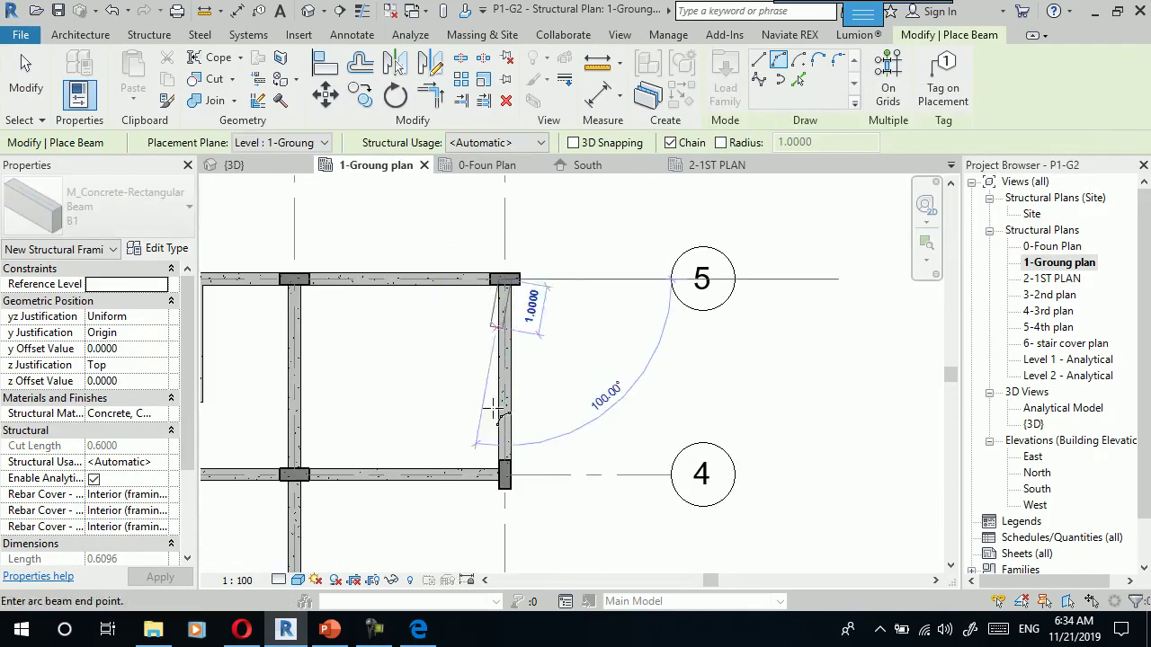
left_click(504, 475)
left_click(545, 430)
key("Escape")
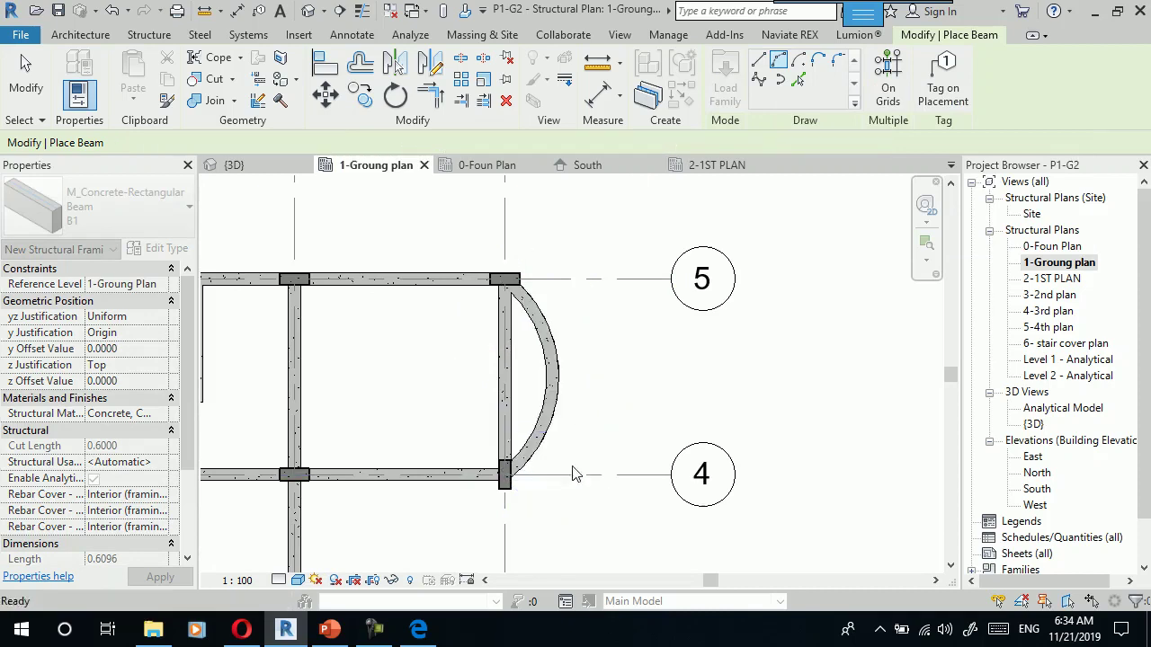
key("Escape")
Check the curved beam in the 3D view, then return to the 1-Groung plan.
left_click(517, 393)
left_click(475, 249)
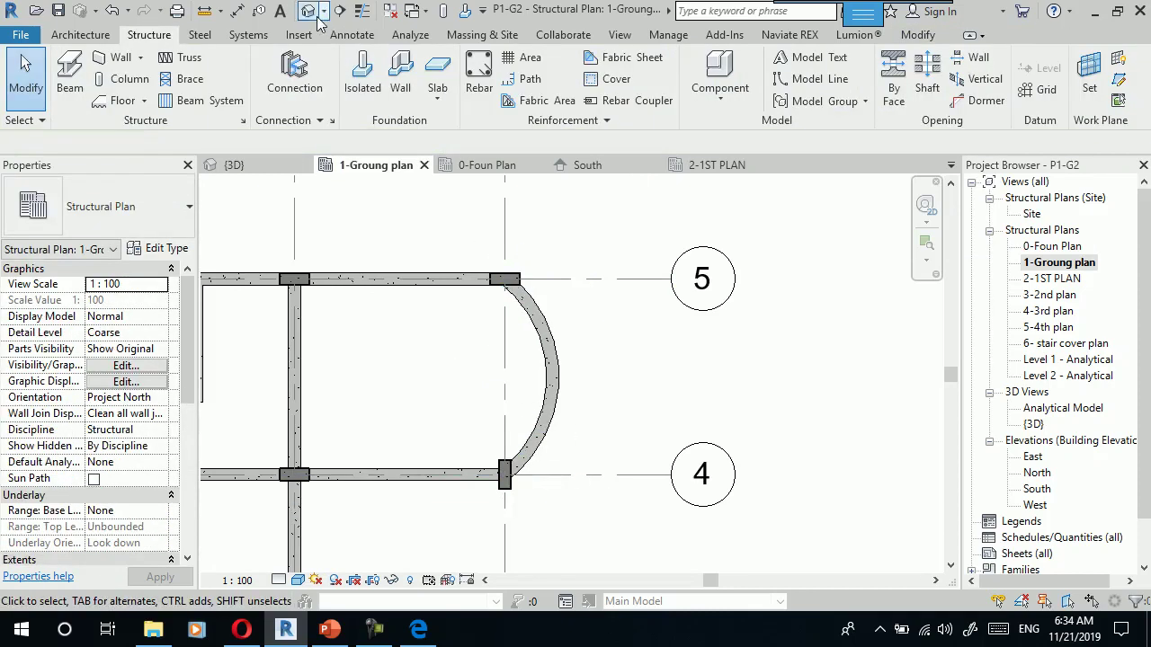
left_click(309, 11)
scroll(602, 422, "down", 3)
mouse_move(644, 440)
middle_mouse_down()
mouse_move(665, 451)
mouse_move(432, 488)
mouse_move(725, 509)
mouse_move(503, 423)
mouse_move(427, 519)
mouse_move(555, 369)
middle_mouse_up()
scroll(555, 368, "up", 2)
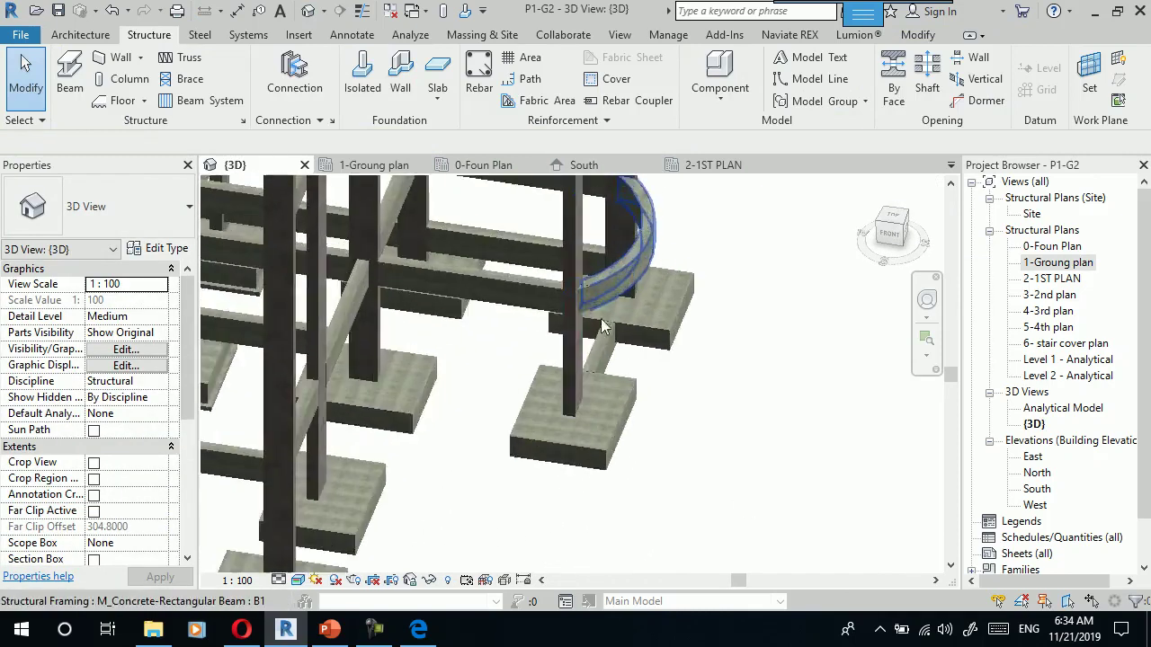
scroll(555, 369, "up", 2)
scroll(555, 368, "up", 2)
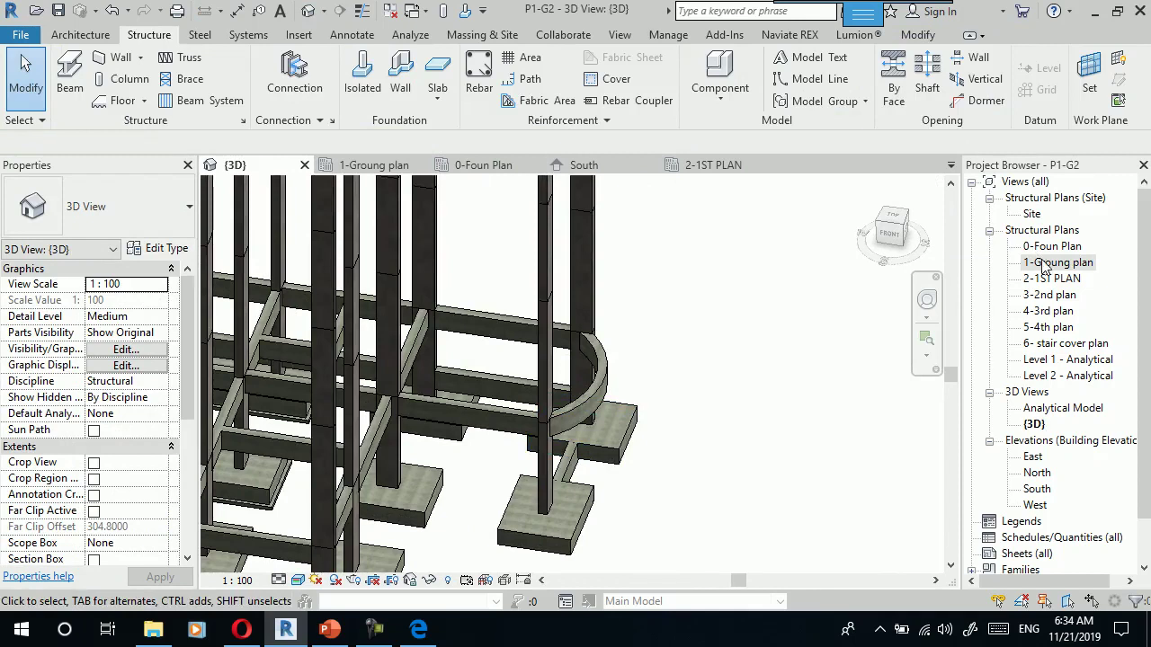
double_click(1043, 263)
left_click(551, 330)
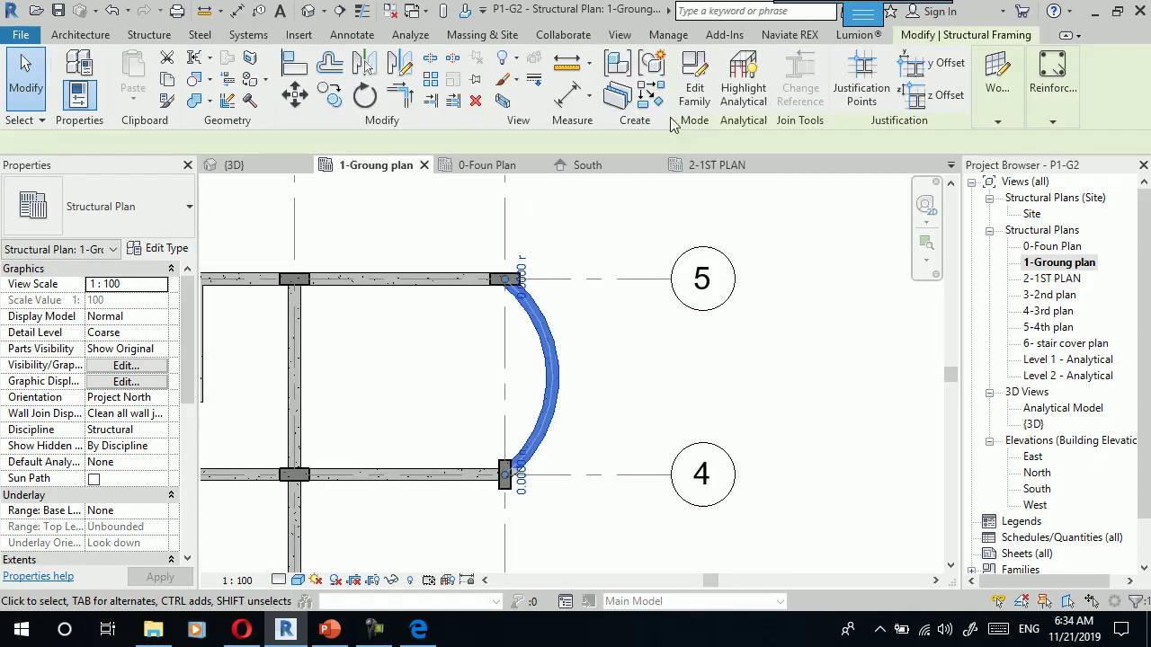
left_click(651, 105)
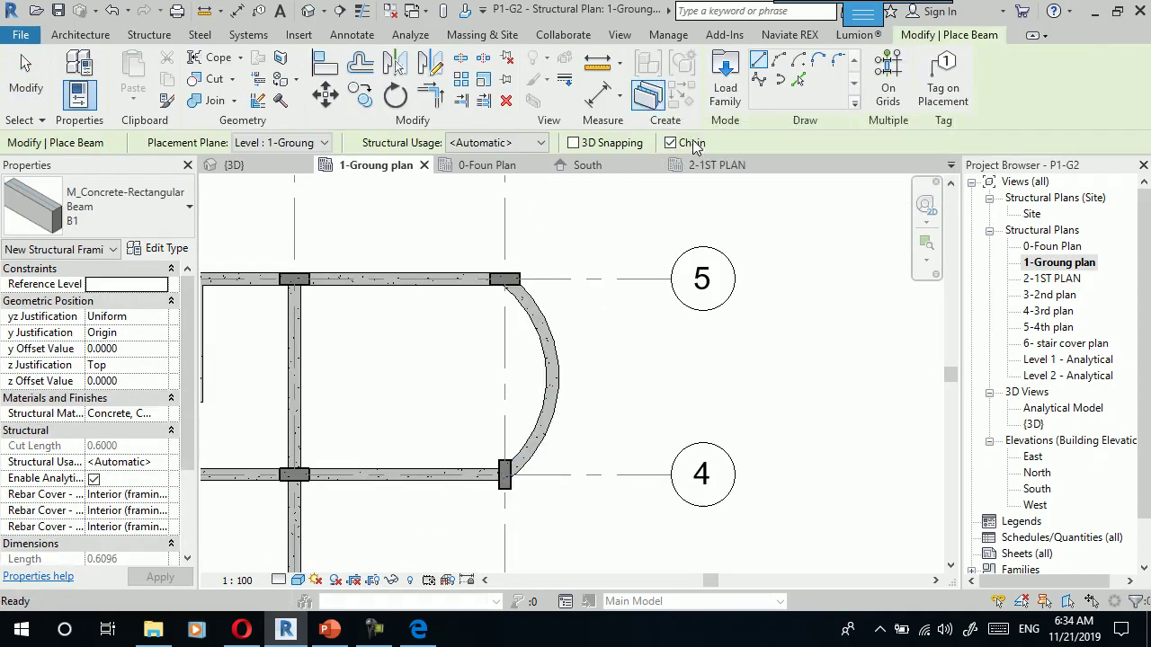
Draw a centre-ends 180° B1 arc beam of radius 4.1 east of the building.
left_click(807, 70)
scroll(295, 368, "down", 2)
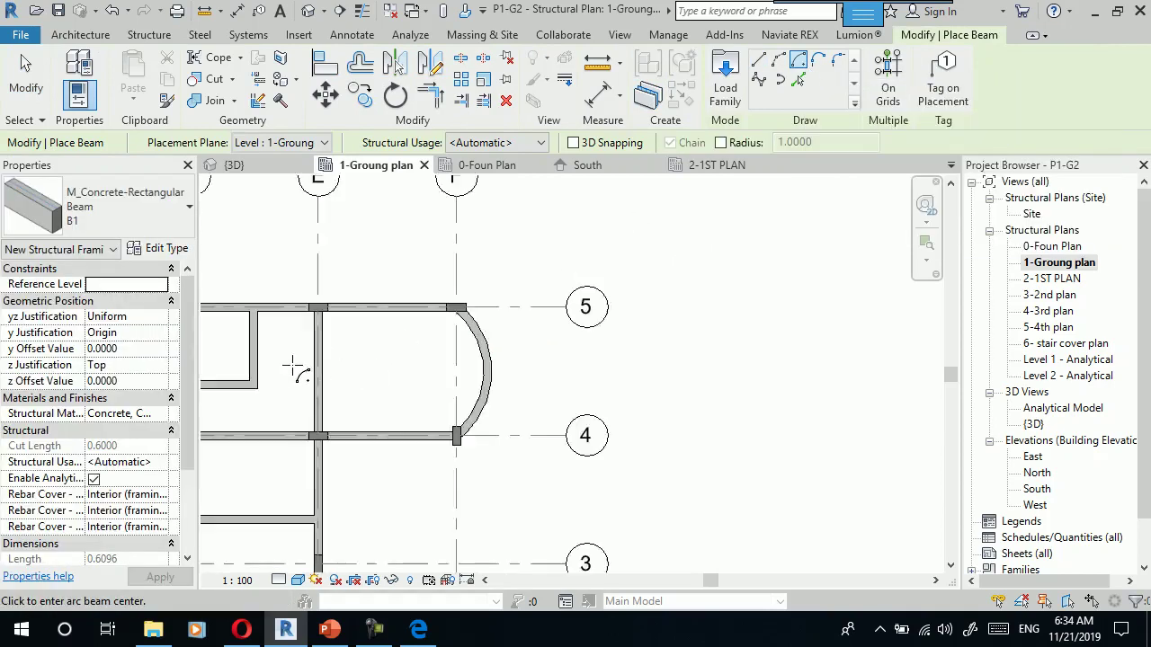
scroll(296, 368, "down", 2)
left_click(682, 378)
left_click(771, 377)
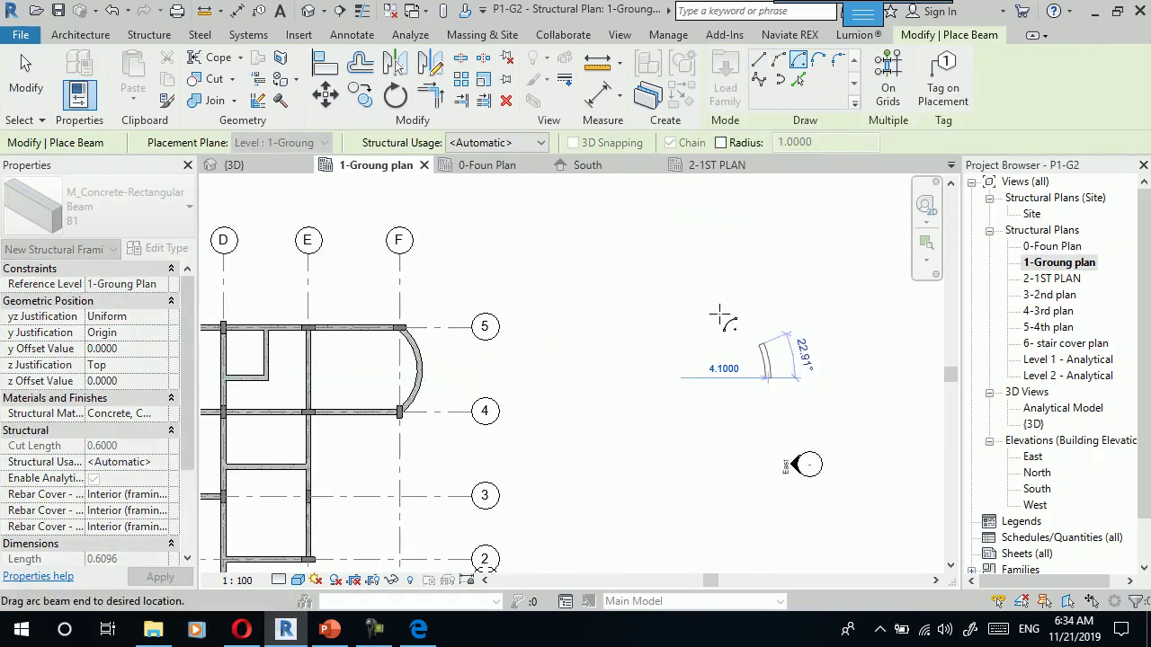
left_click(579, 375)
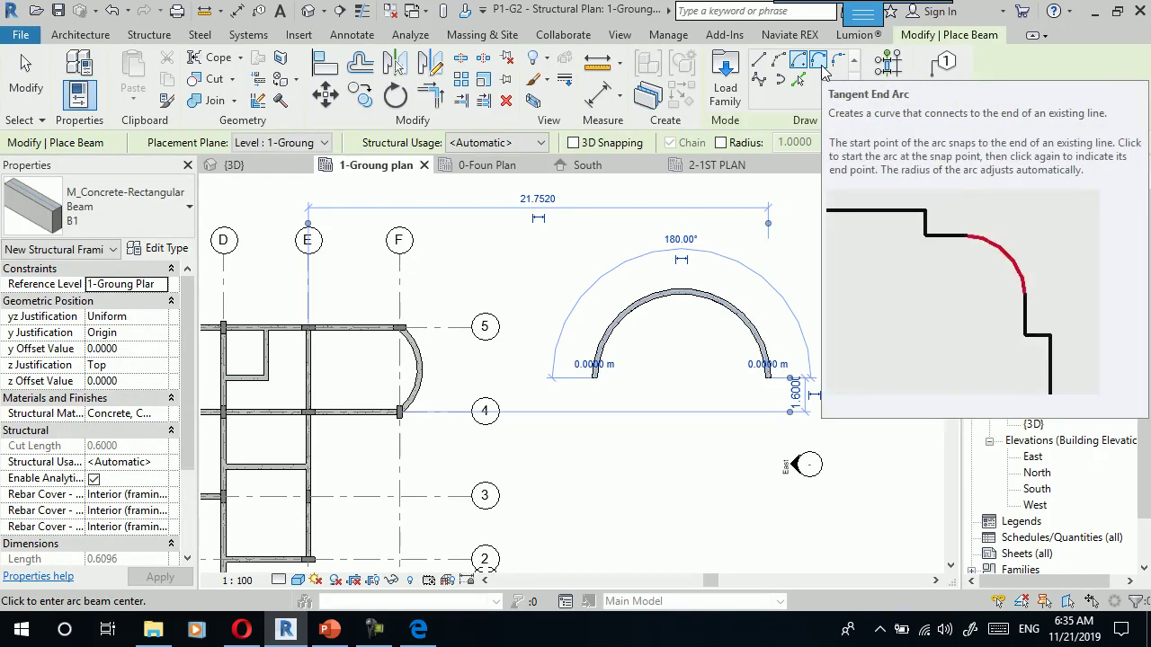
key("Escape")
scroll(503, 413, "down", 4)
key("Escape")
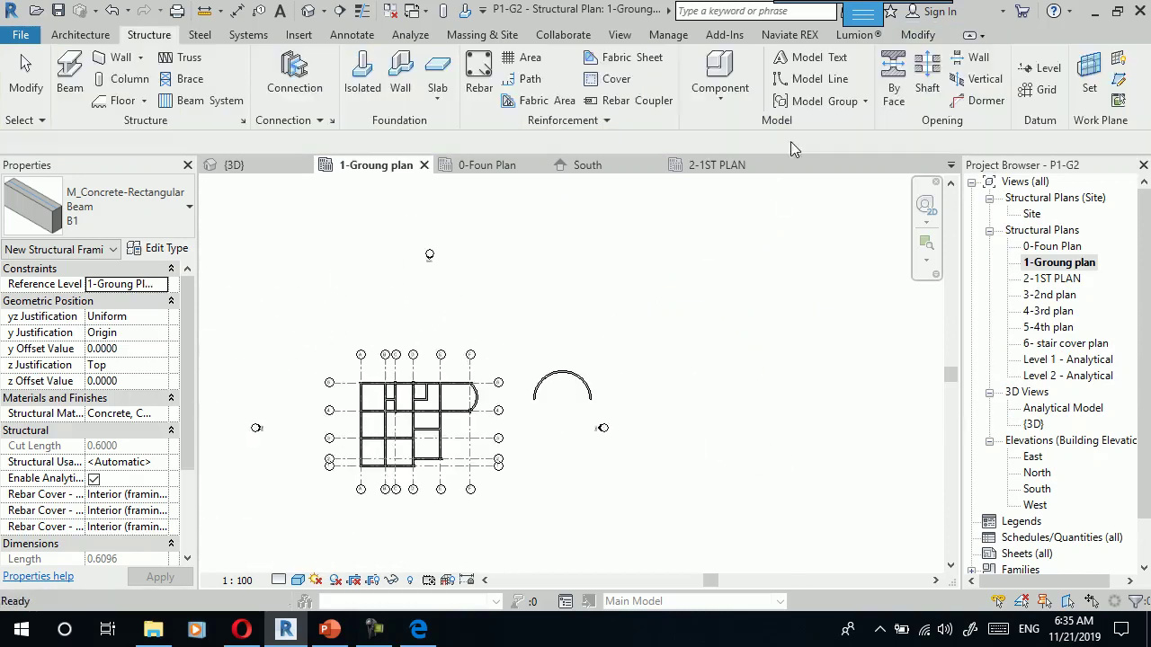
Draw a separate horizontal and vertical straight B1 beam right of the semicircle.
left_click(543, 390)
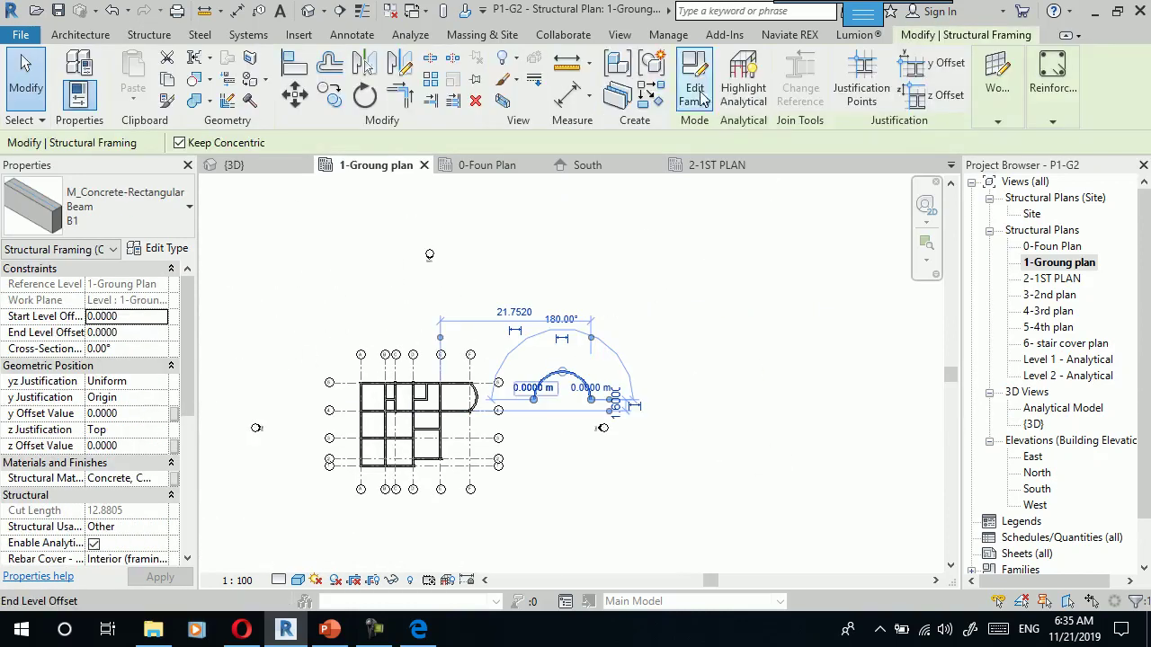
left_click(653, 94)
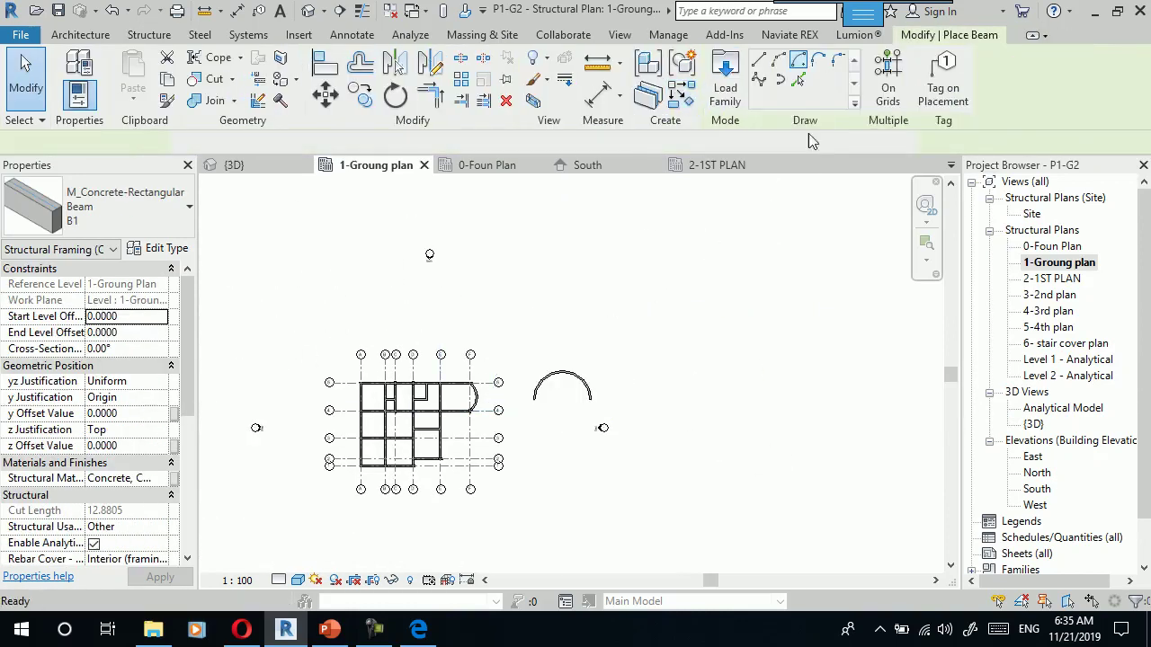
left_click(644, 358)
left_click(706, 357)
key("Escape")
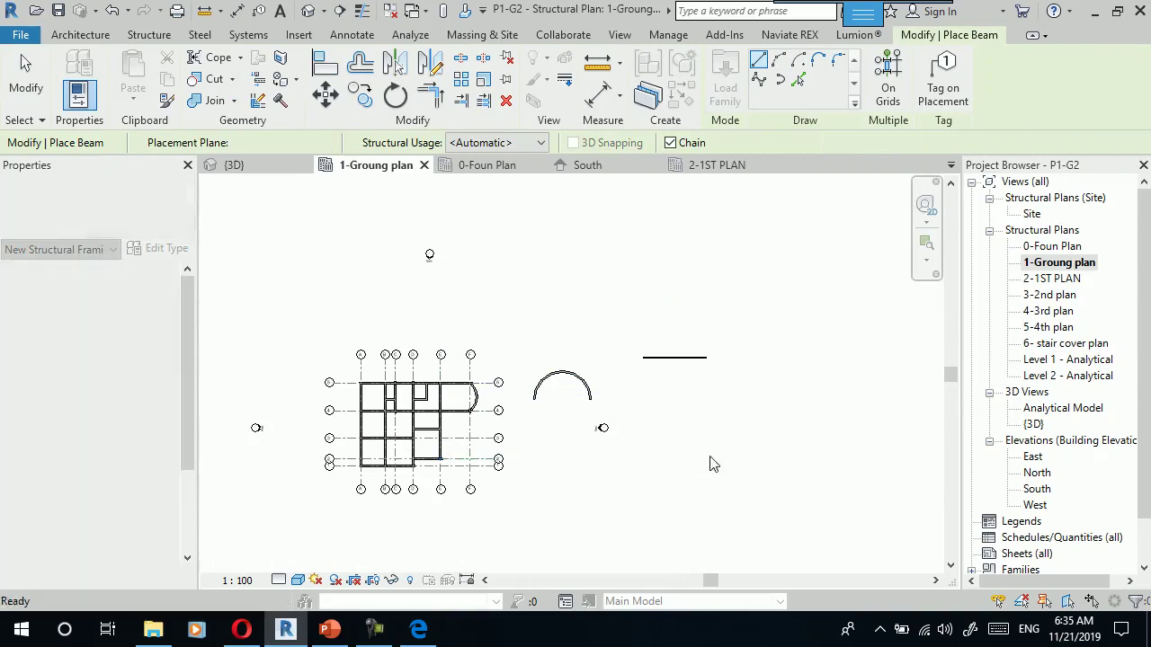
left_click(707, 439)
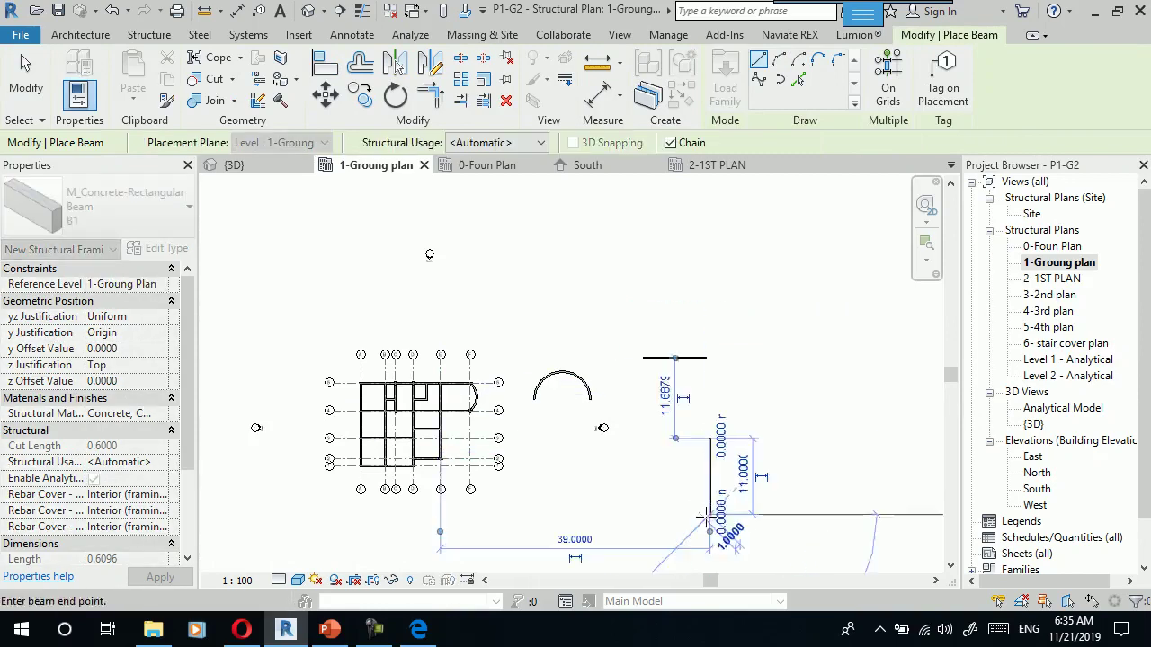
scroll(711, 447, "up", 1)
scroll(710, 447, "up", 2)
key("Escape")
key("Escape")
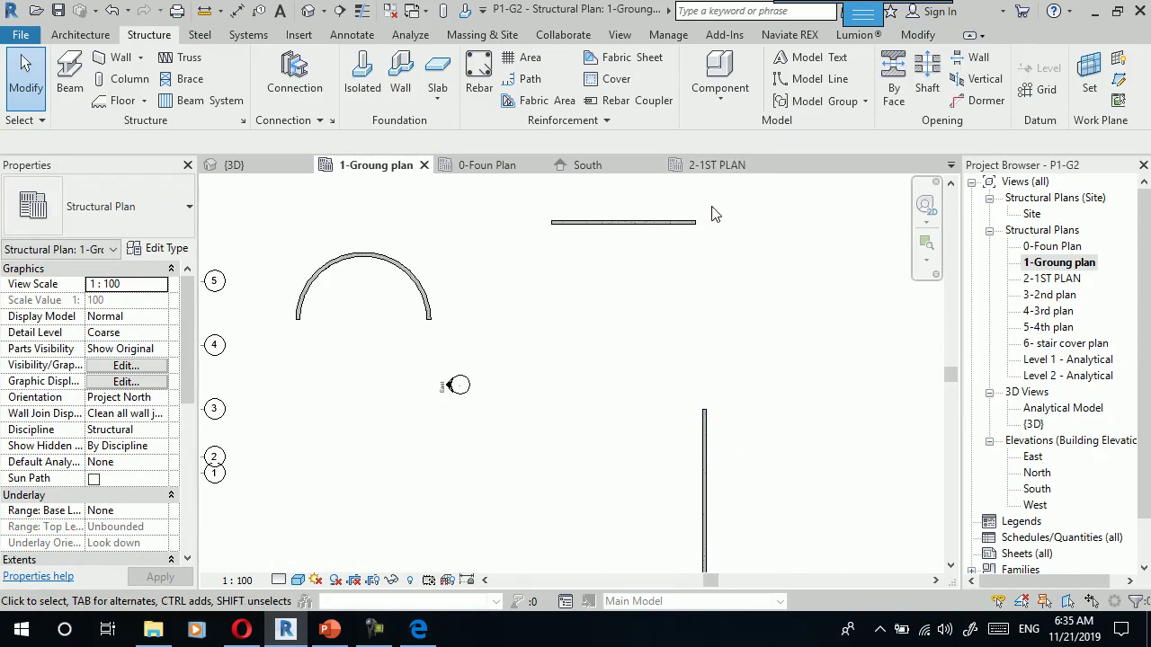
Connect the horizontal beam's end to the vertical beam's top with a tangent end arc beam.
left_click(689, 221)
key("c")
key("s")
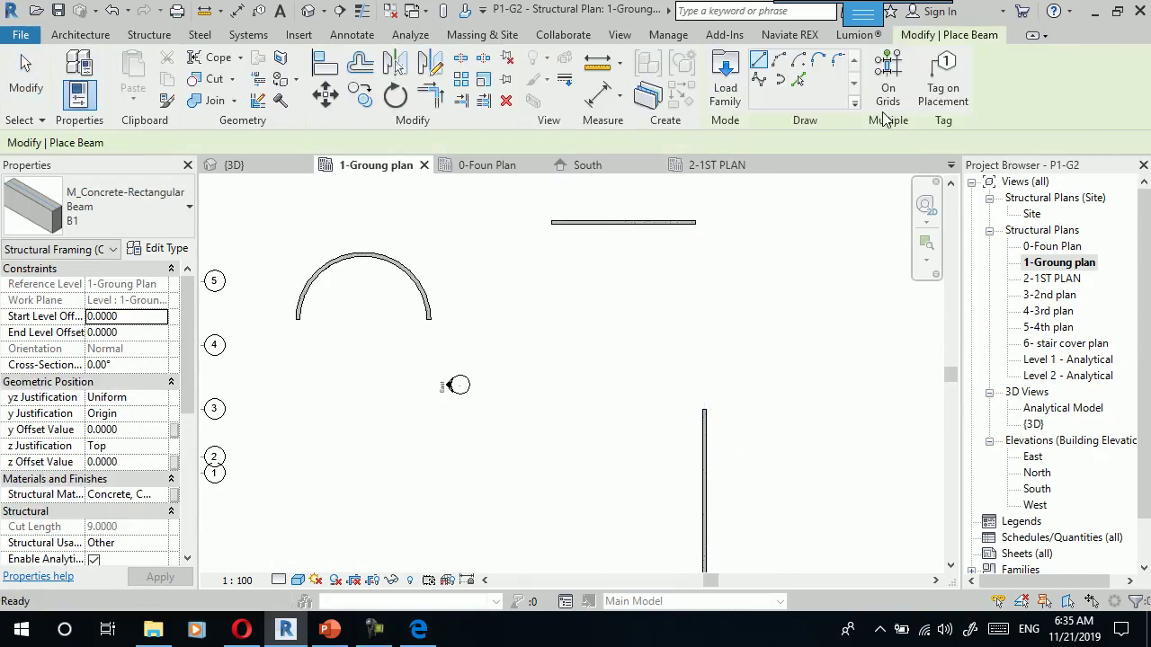
left_click(818, 60)
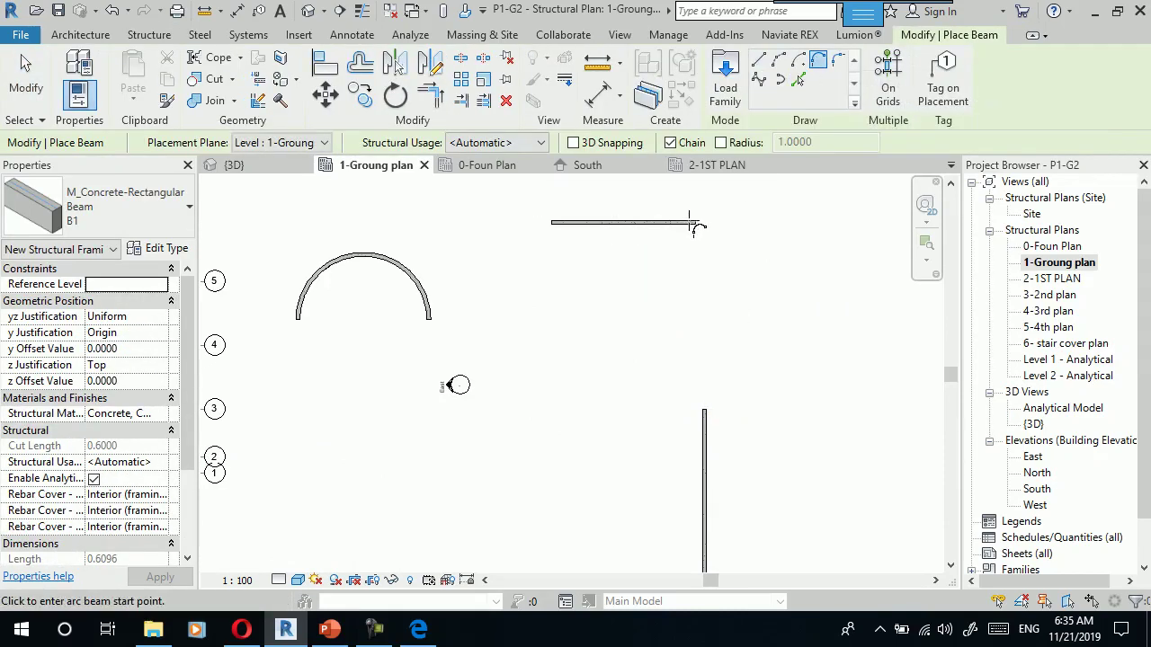
left_click(695, 220)
left_click(704, 412)
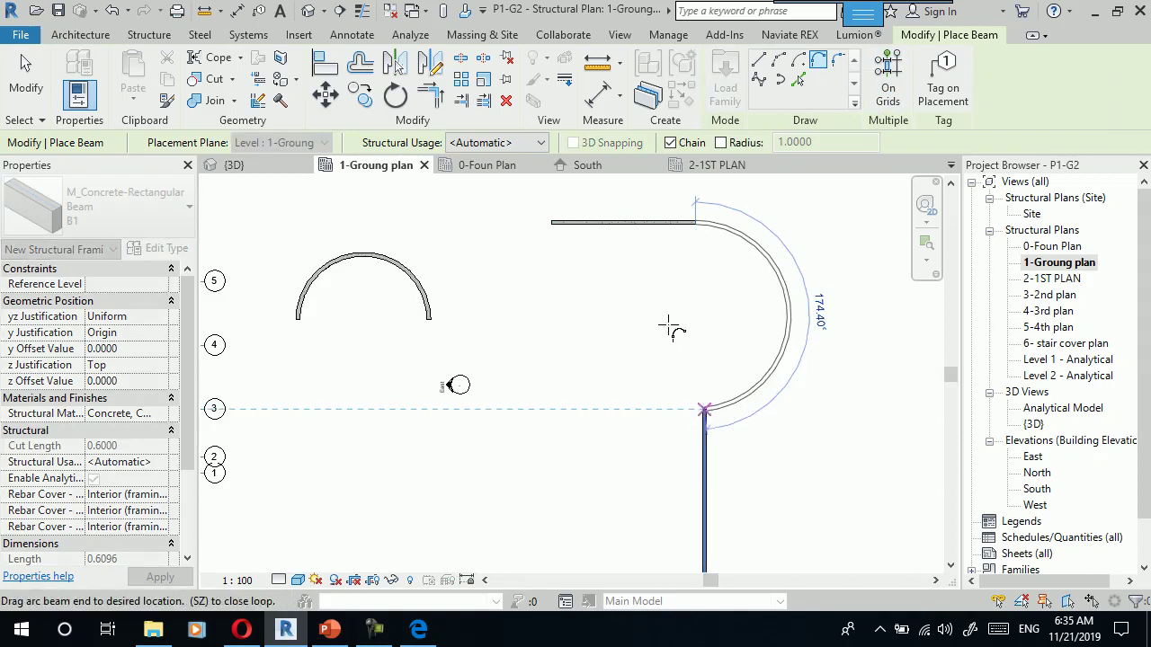
key("Escape")
key("Escape")
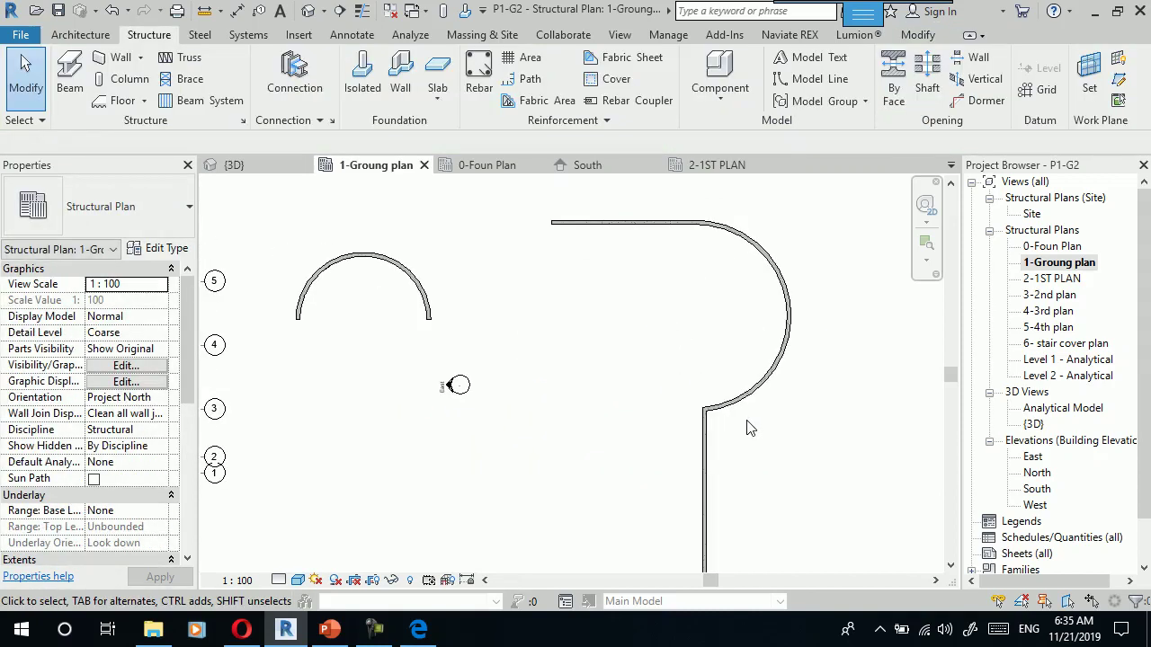
scroll(688, 373, "down", 1)
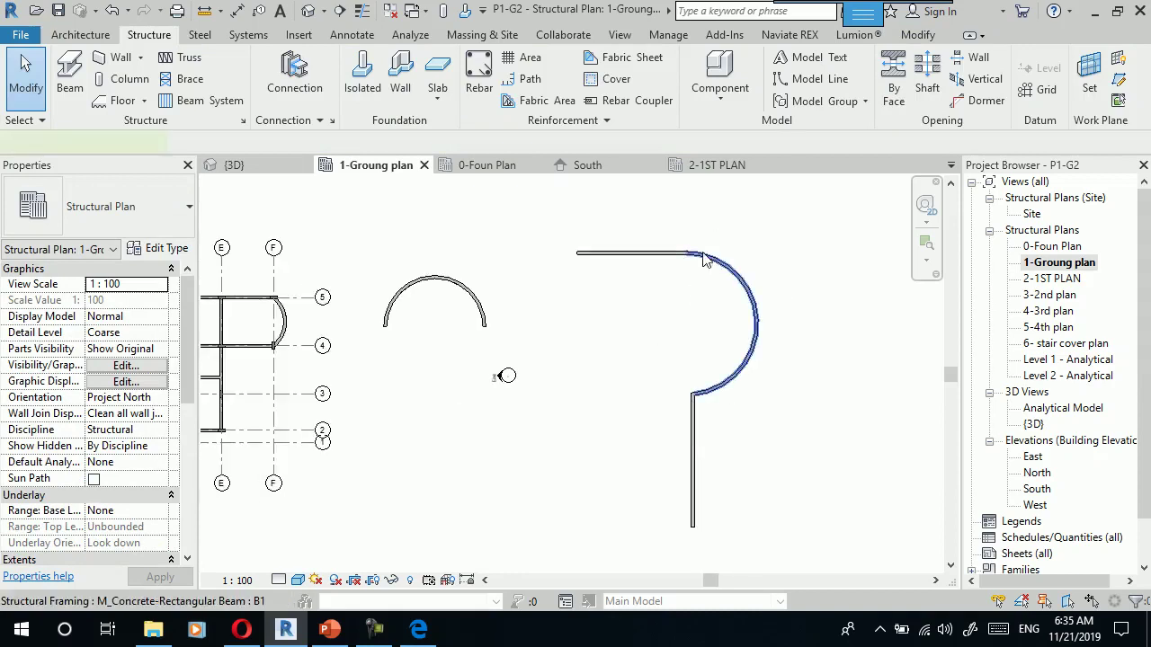
left_click(744, 358)
left_click(648, 97)
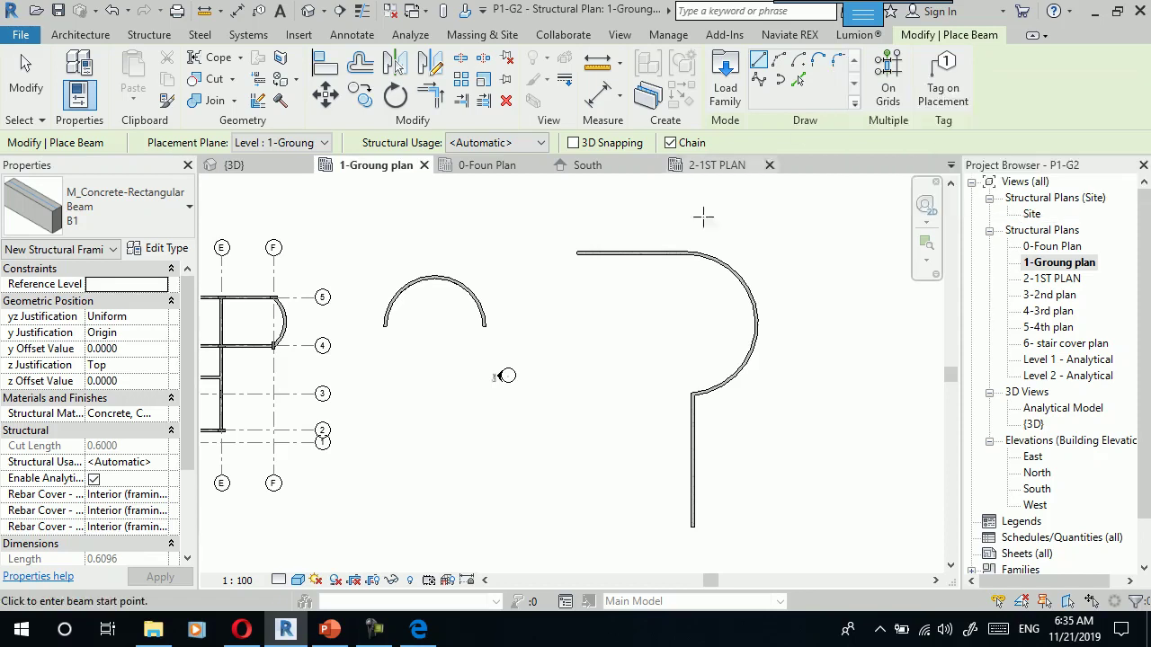
Chain a vertical B1 beam into an eastward horizontal beam, forming a square L-corner.
key("Escape")
key("Escape")
left_click(630, 261)
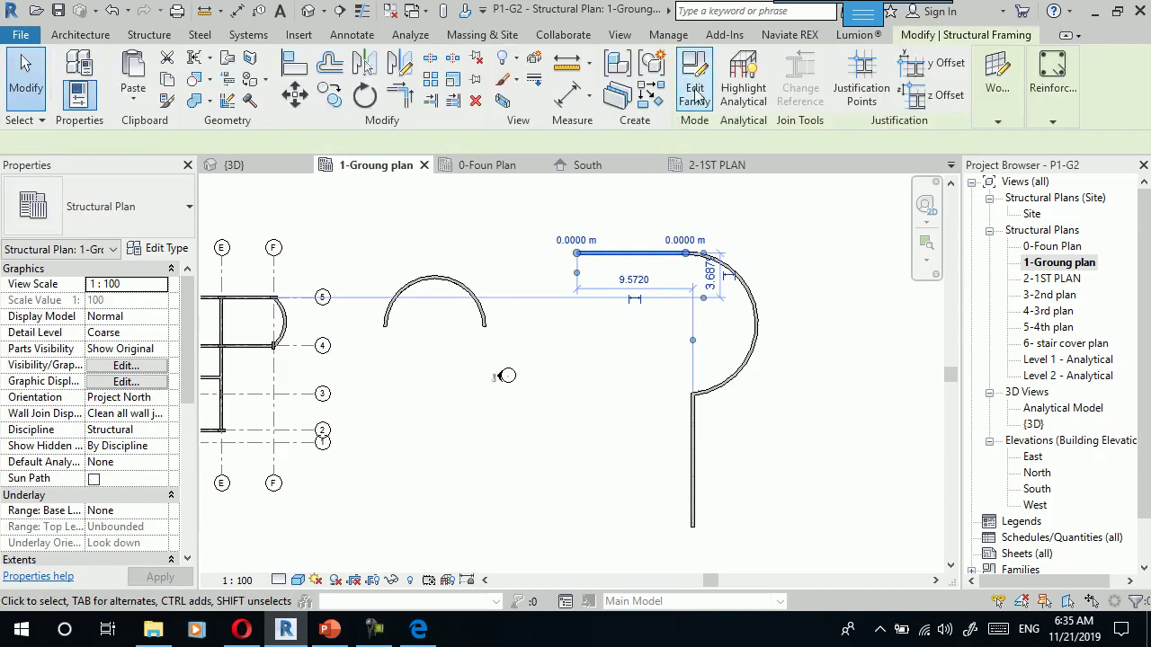
left_click(727, 94)
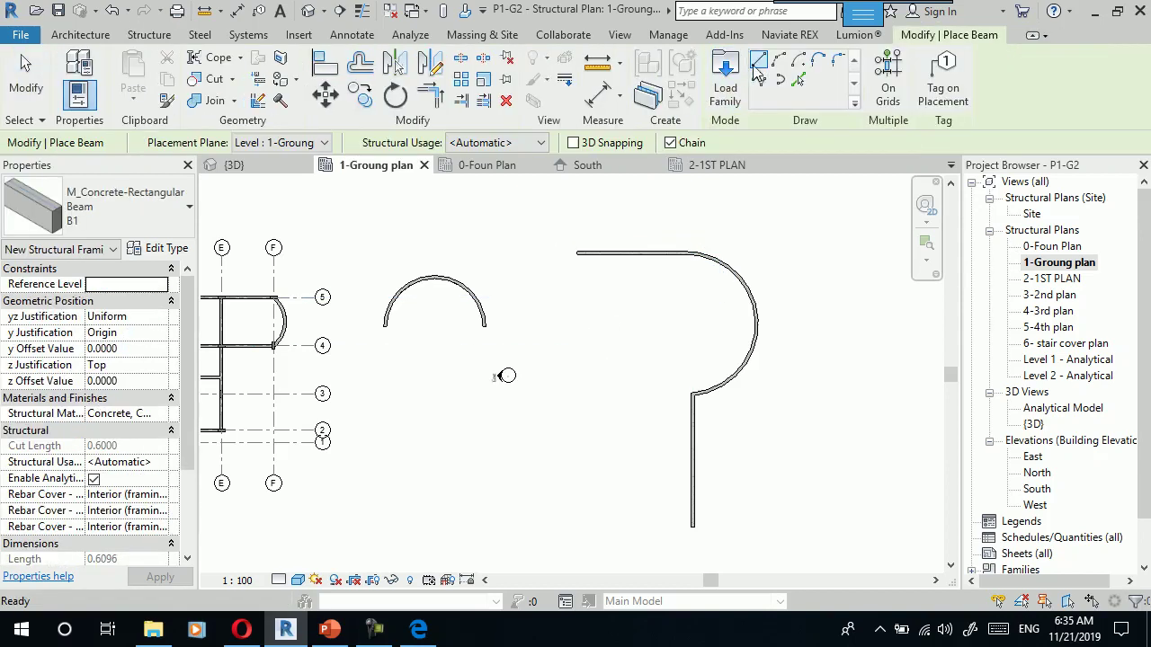
left_click(572, 353)
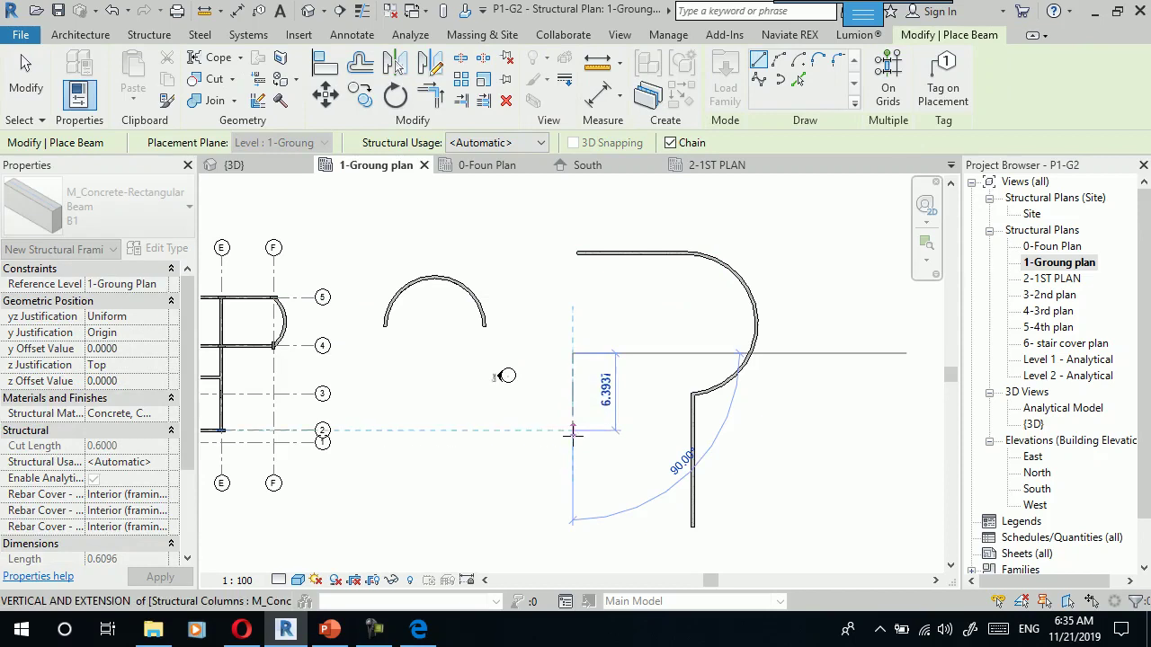
left_click(572, 443)
left_click(635, 443)
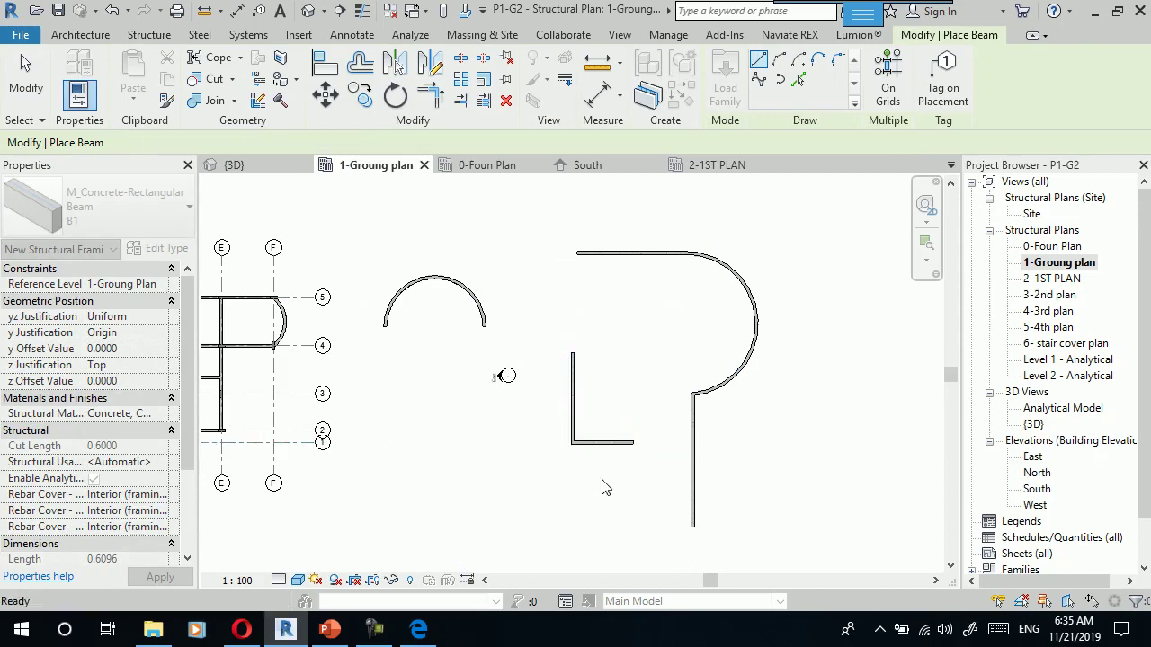
scroll(603, 449, "up", 3)
scroll(589, 419, "up", 2)
key("Escape")
key("Escape")
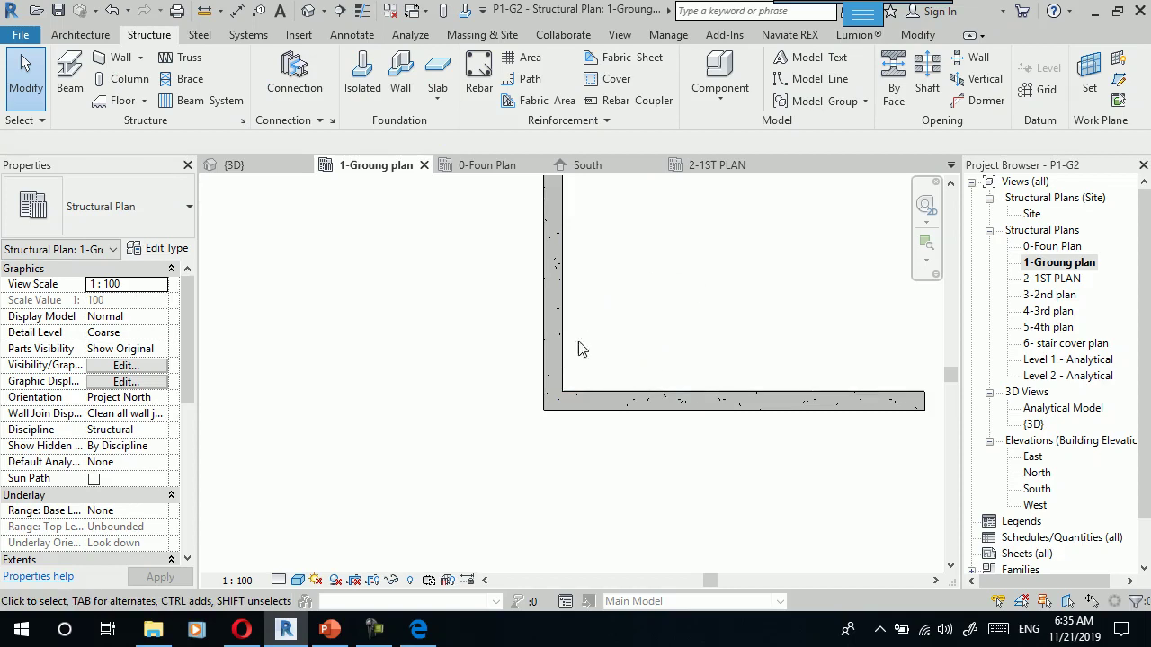
Fillet the L-corner between the vertical and horizontal B1 beams with a 1.0000-radius arc beam.
left_click(554, 275)
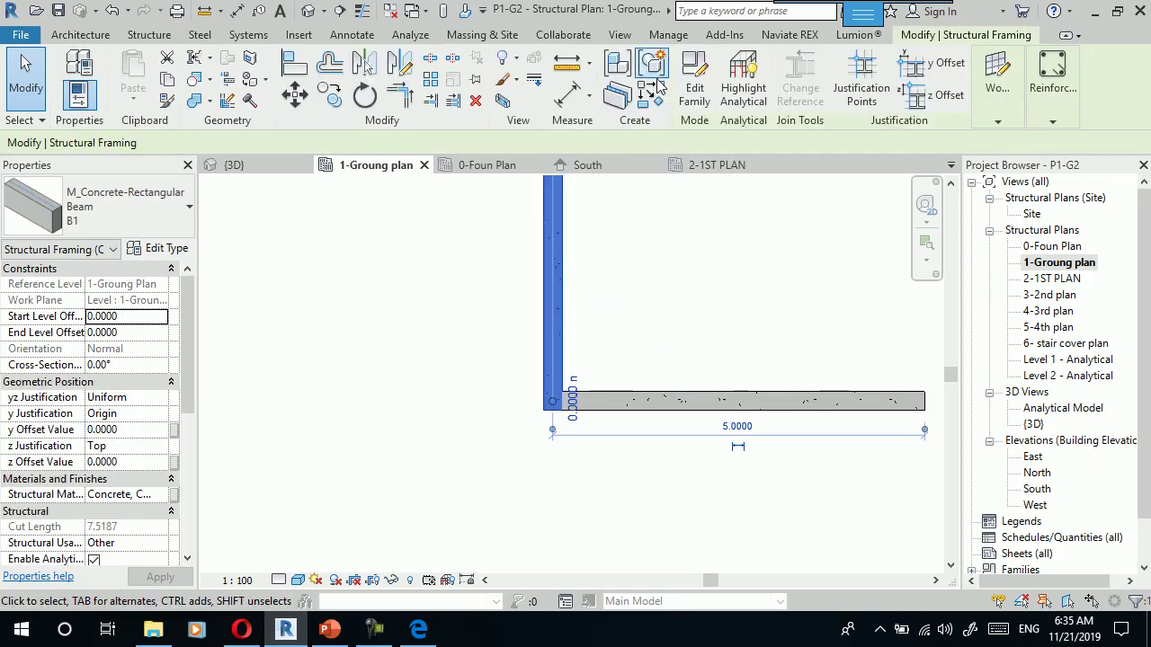
left_click(655, 72)
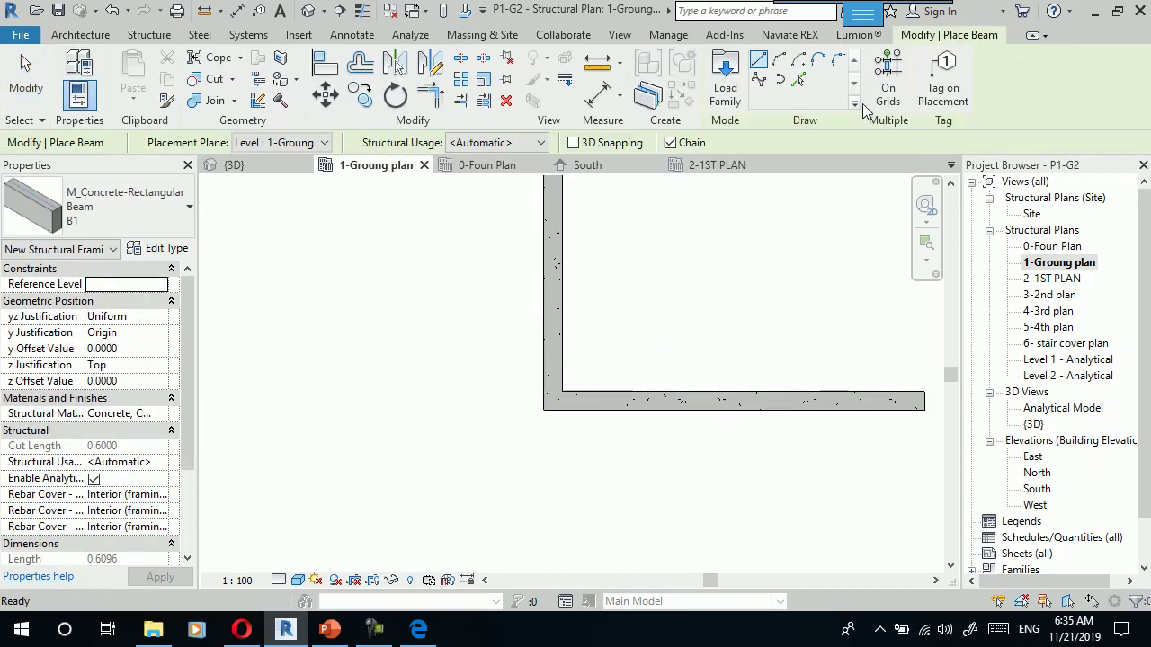
left_click(839, 61)
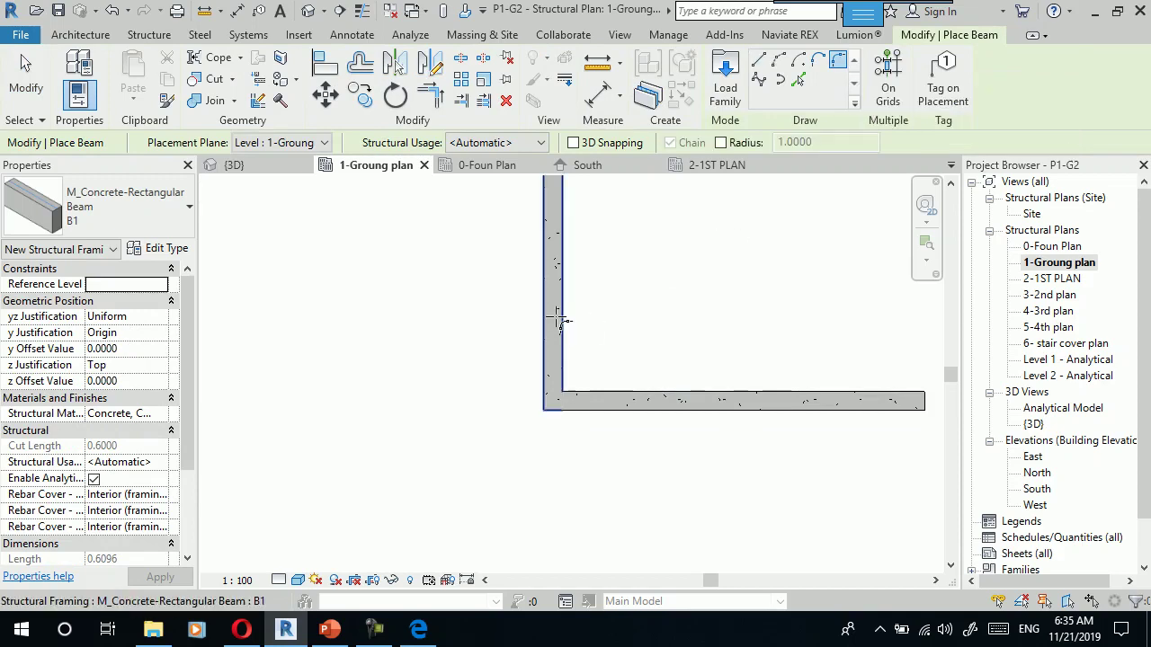
left_click(721, 142)
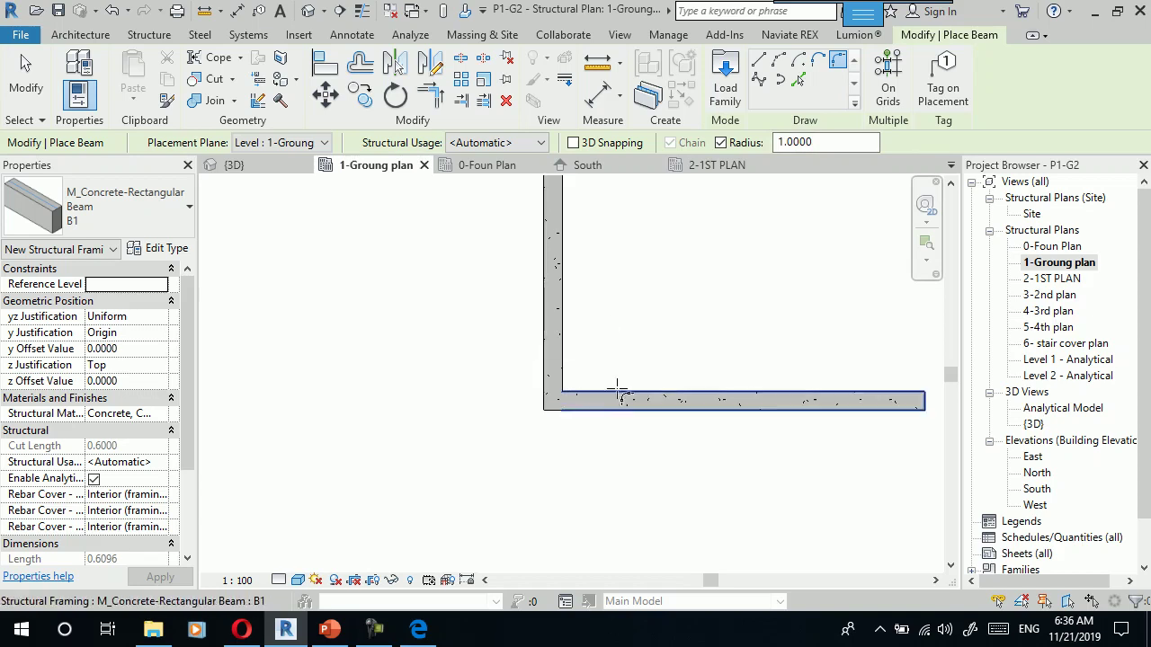
left_click(642, 371)
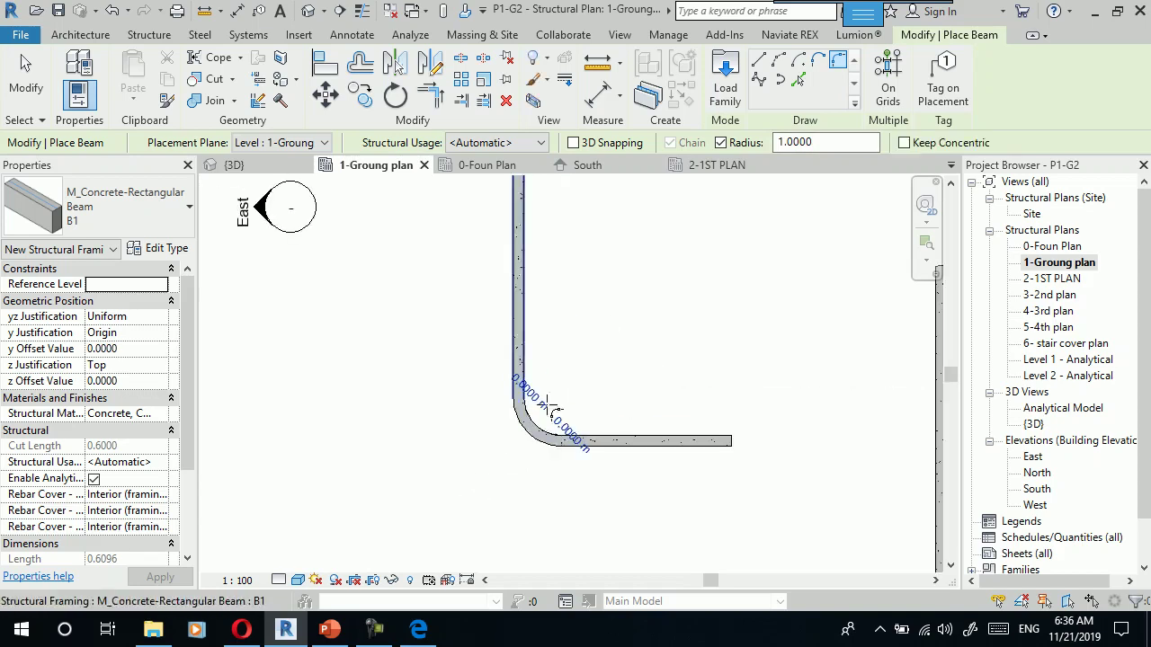
key("Escape")
scroll(540, 385, "down", 1)
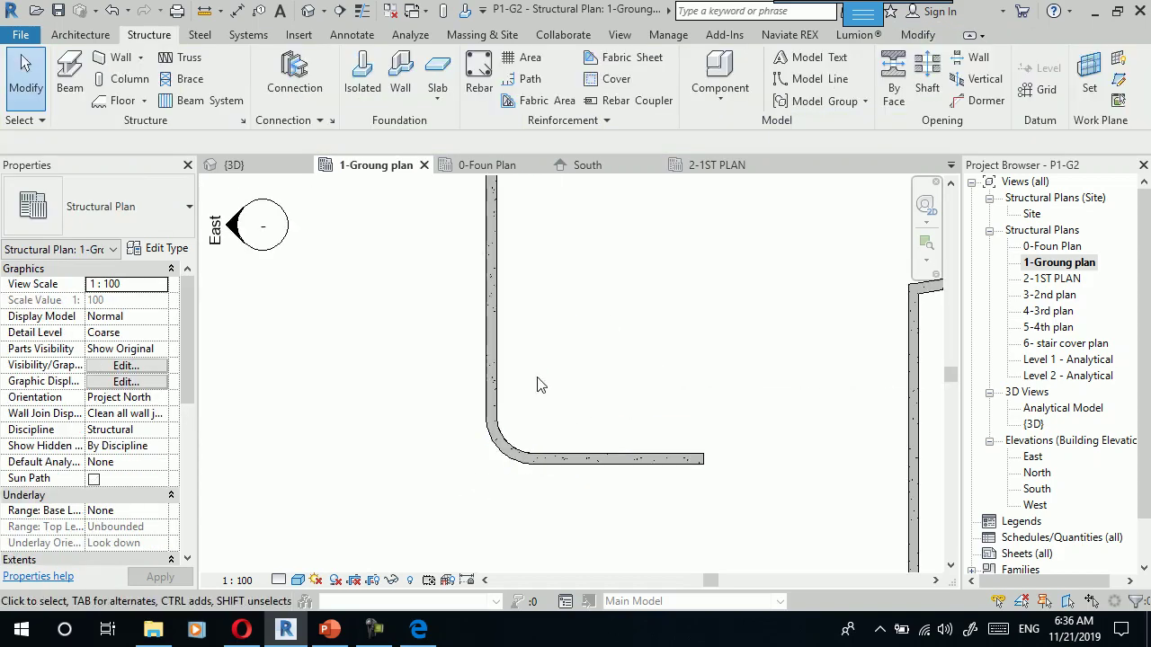
left_click(492, 377)
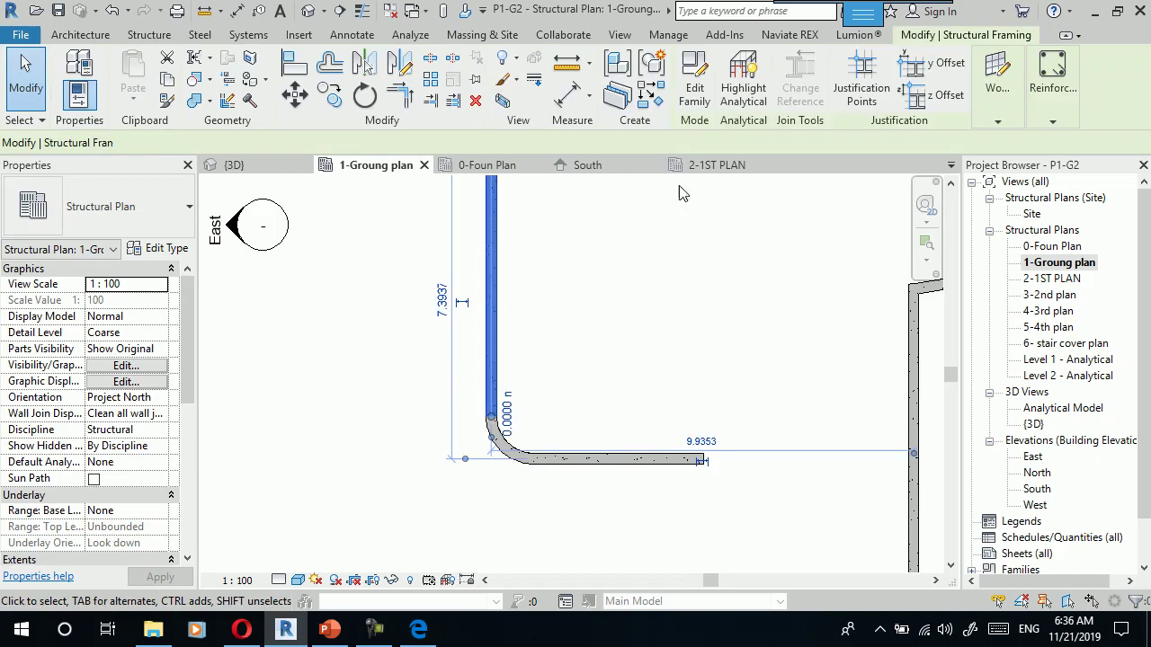
left_click(655, 95)
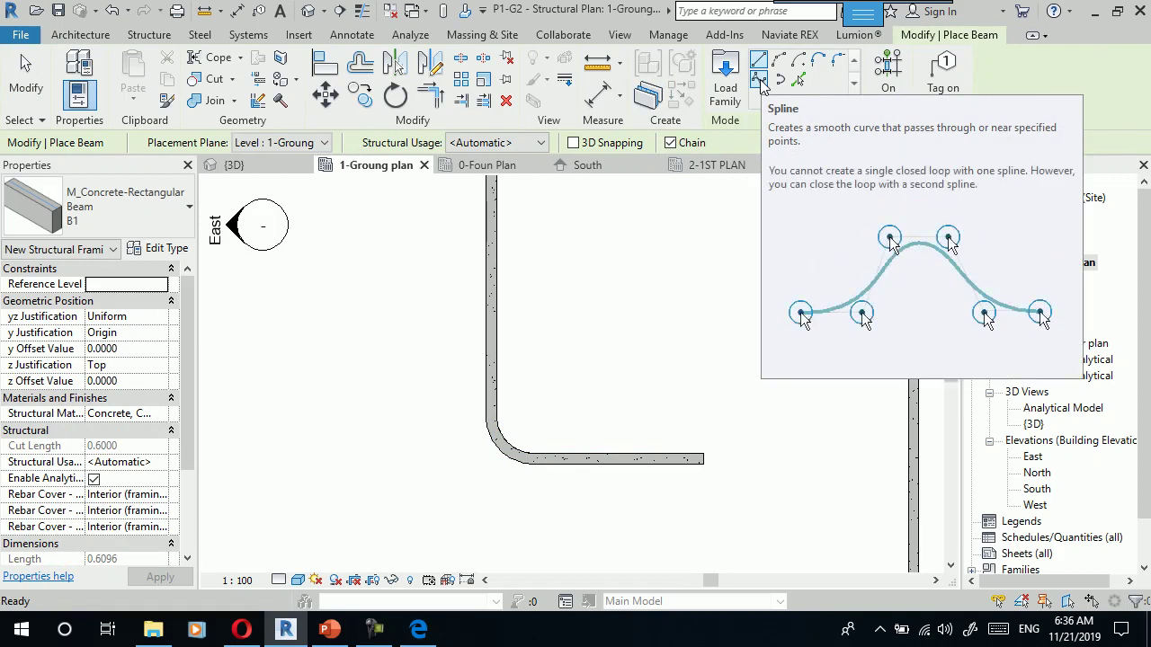
Draw a spline beam curving around the rounded corner through five control points.
left_click(760, 81)
left_click(845, 261)
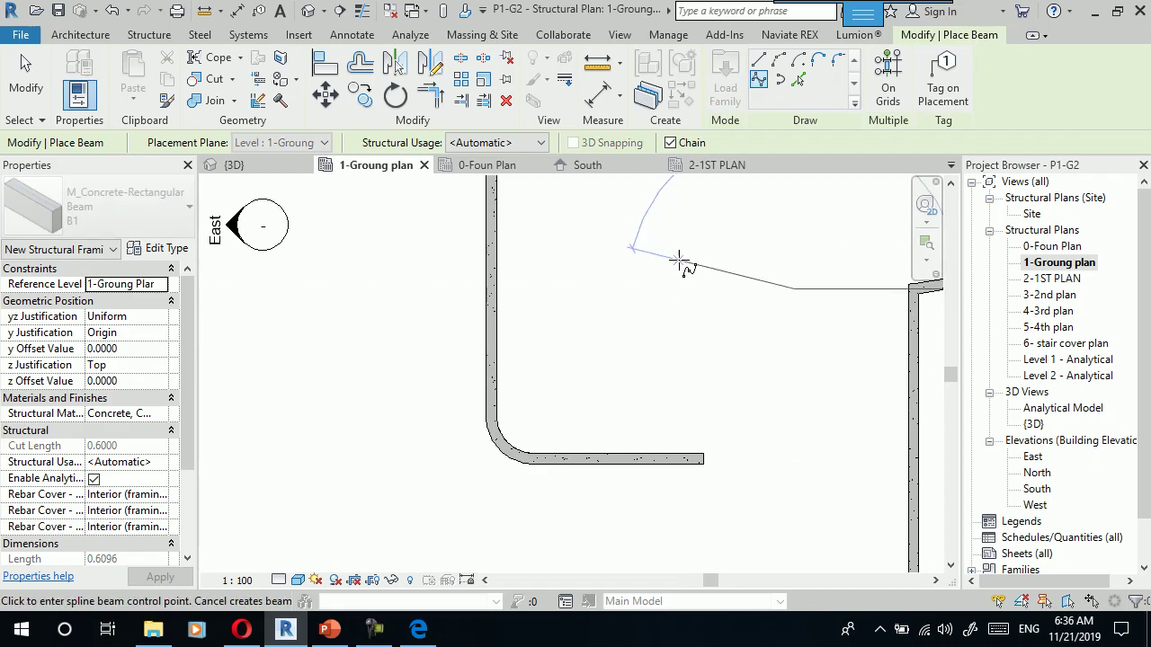
left_click(539, 357)
left_click(547, 430)
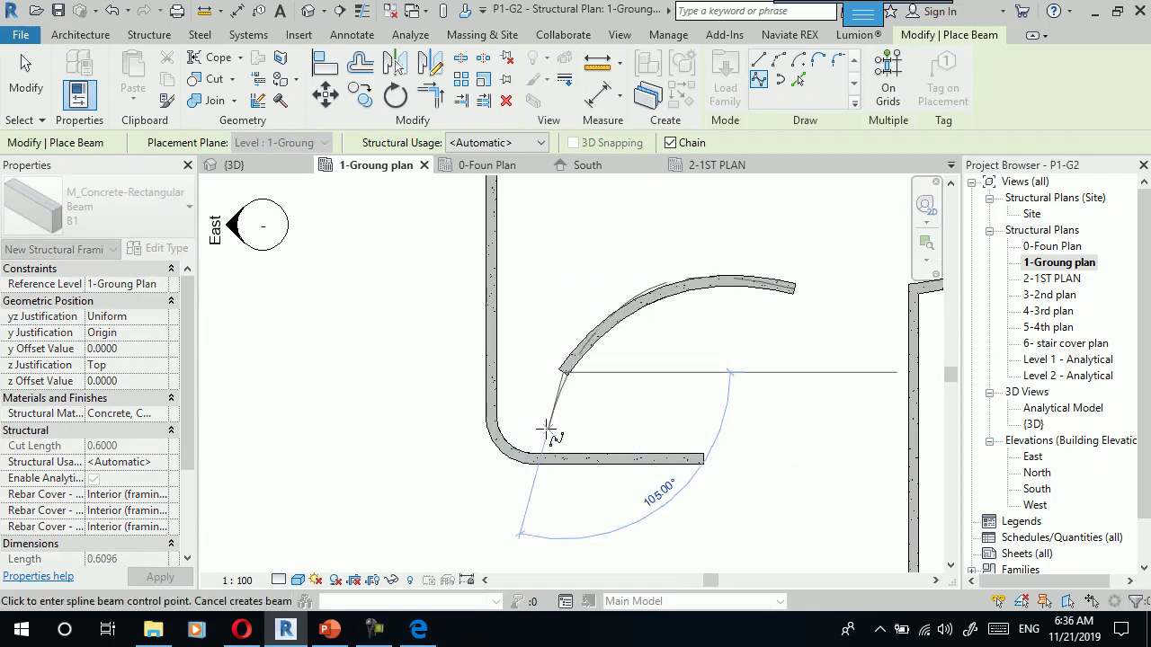
left_click(627, 550)
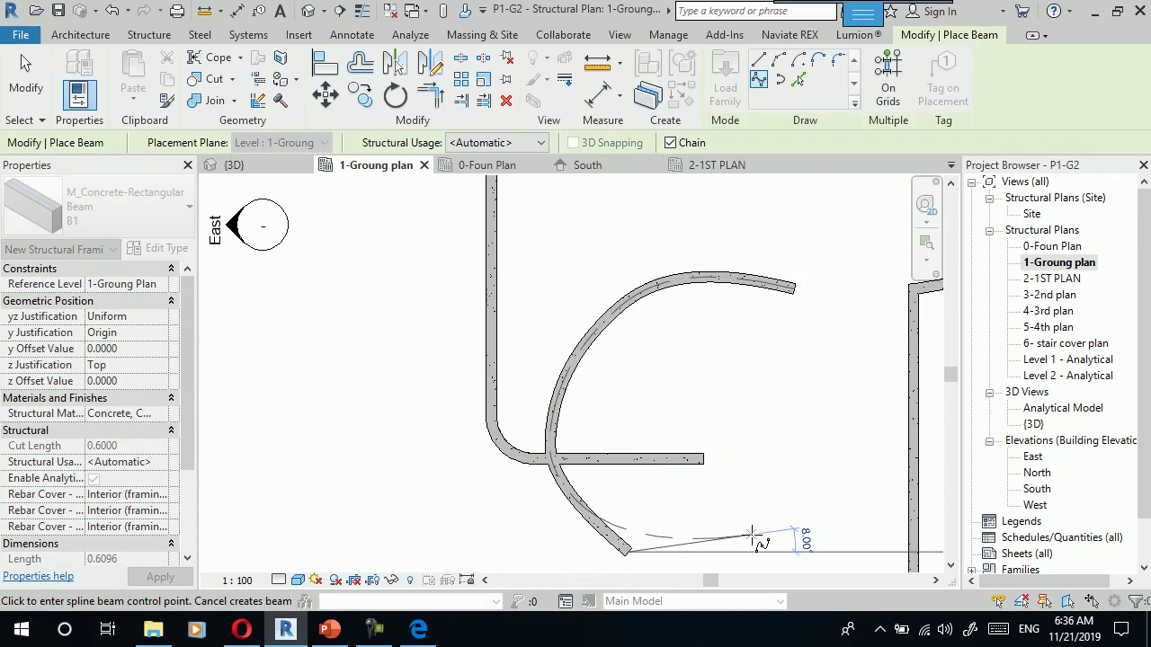
left_click(820, 430)
key("Escape")
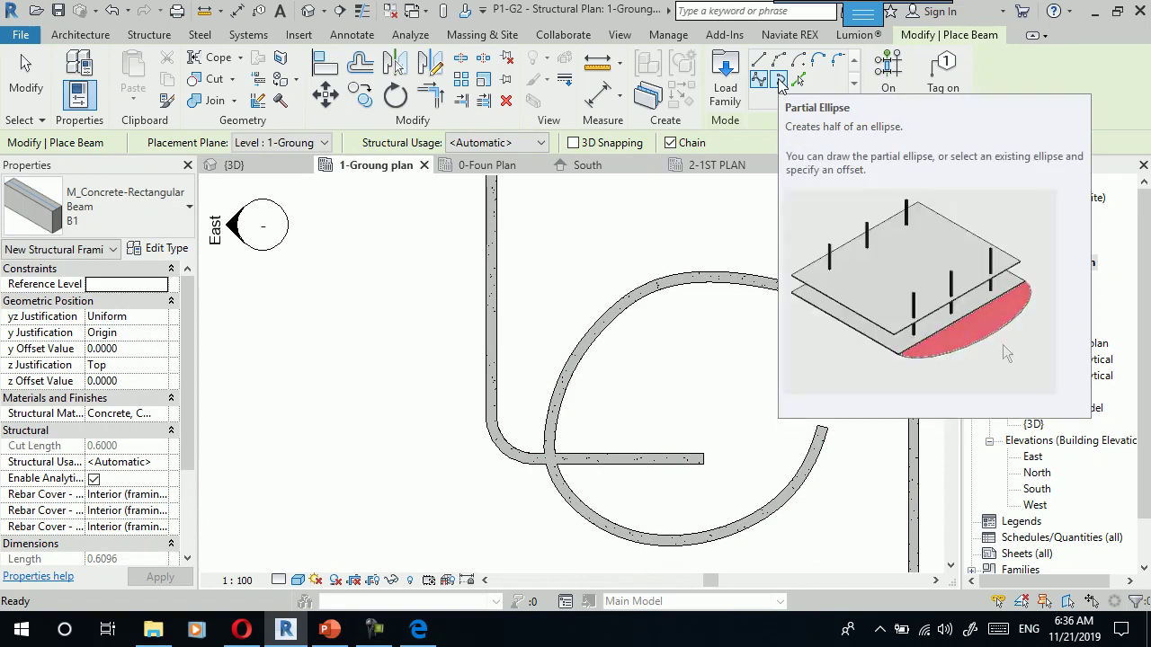
Draw a half-ellipse beam west of the filleted L-shaped beams using Partial Ellipse.
left_click(781, 81)
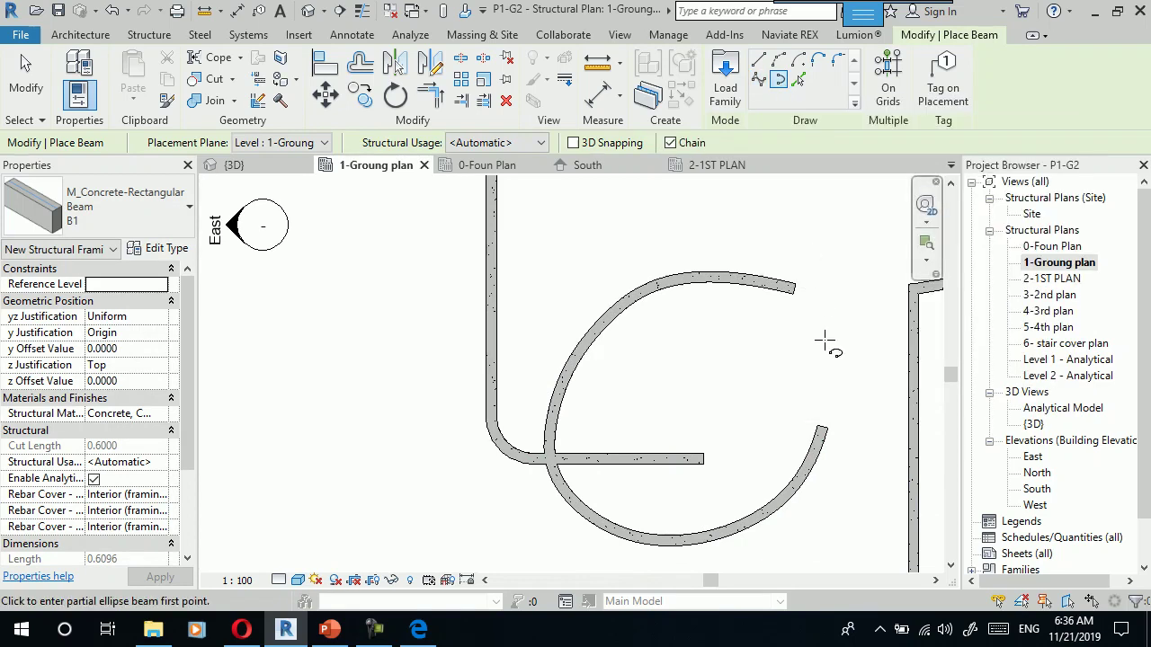
scroll(827, 339, "down", 3)
left_click(577, 380)
left_click(561, 521)
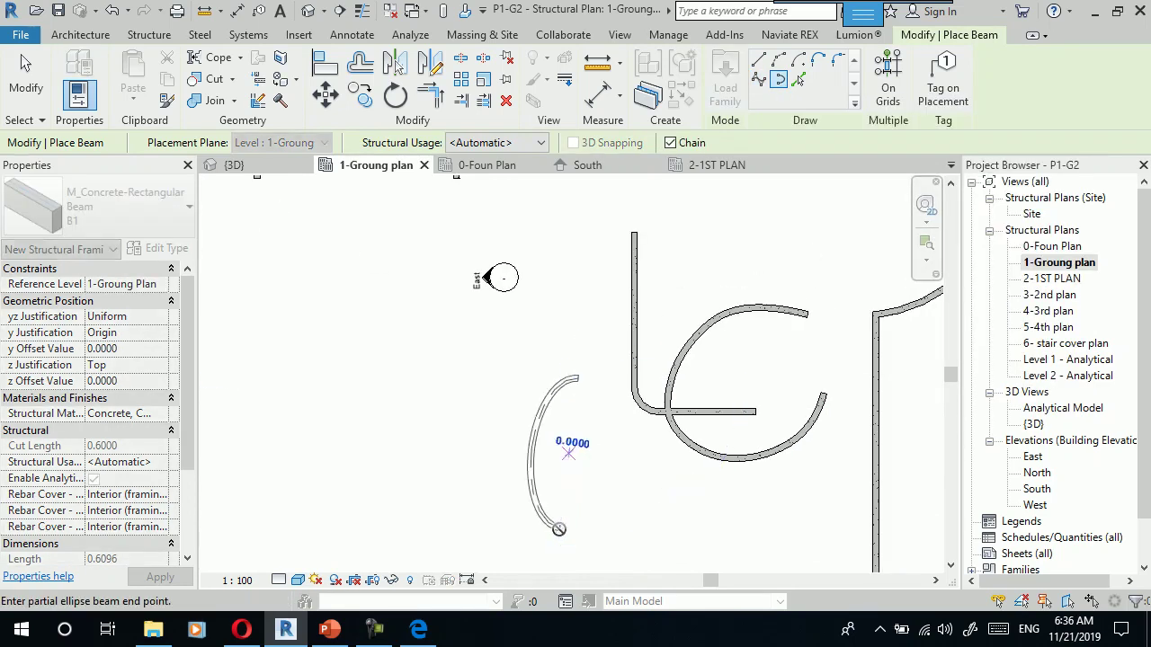
left_click(630, 504)
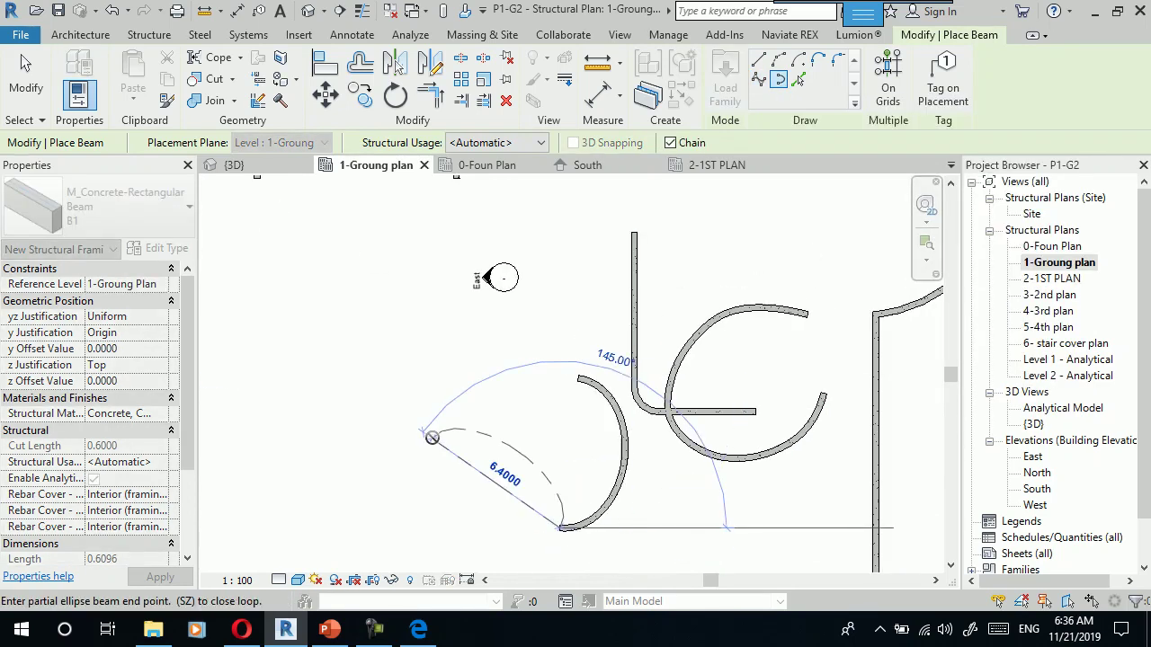
key("Escape")
left_click(805, 90)
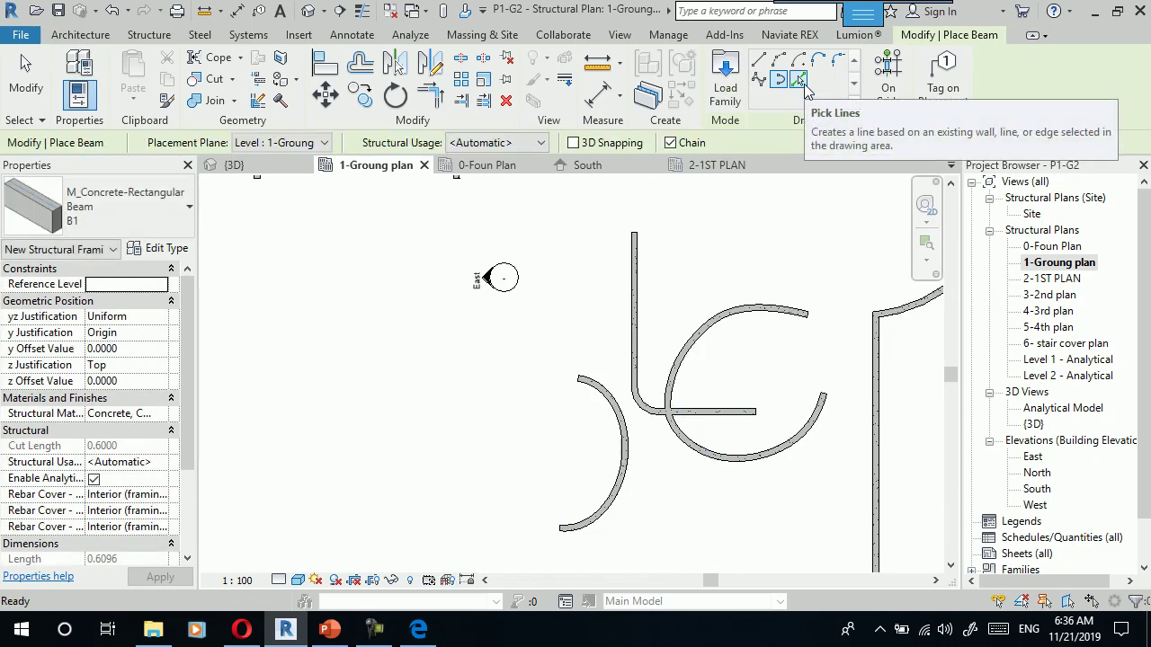
Place a beam along grid E using Pick Lines.
left_click(803, 87)
scroll(589, 301, "down", 2)
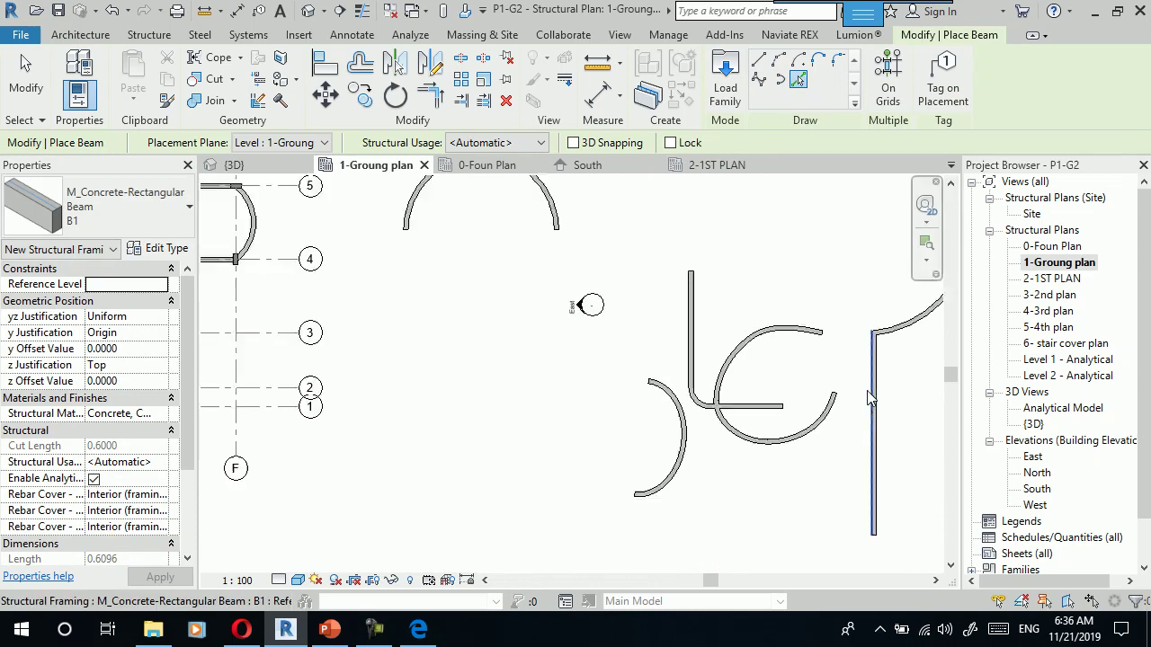
scroll(588, 300, "down", 3)
scroll(654, 404, "up", 5)
scroll(571, 423, "down", 4)
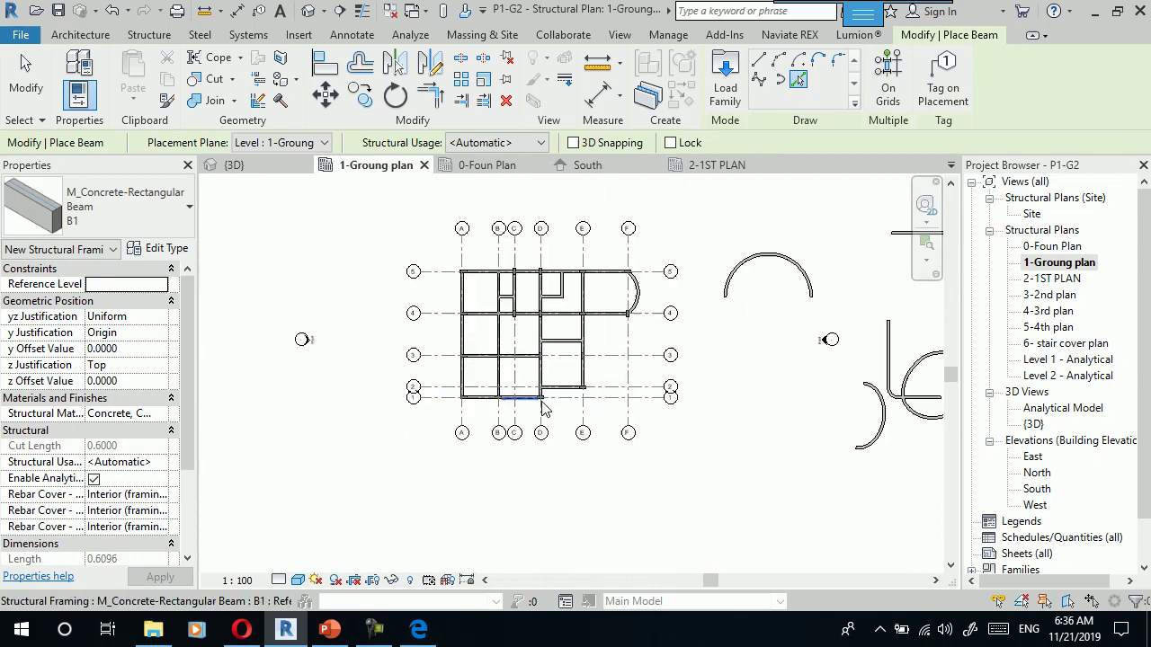
scroll(544, 420, "down", 1)
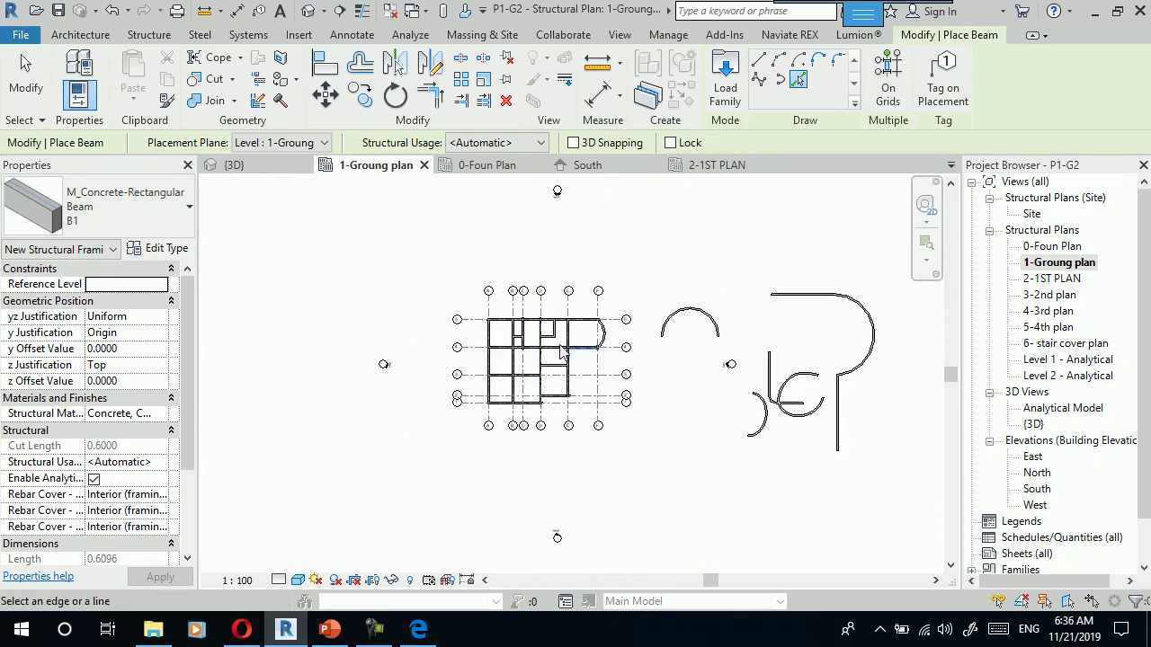
scroll(562, 351, "up", 3)
scroll(593, 369, "up", 1)
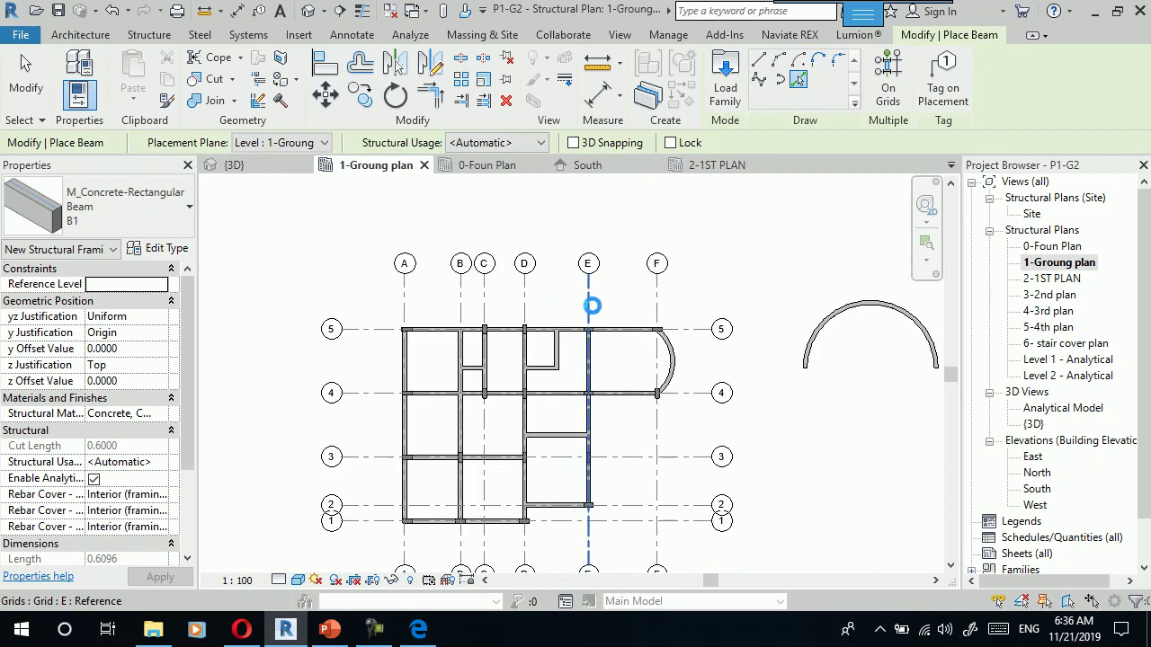
left_click(641, 446)
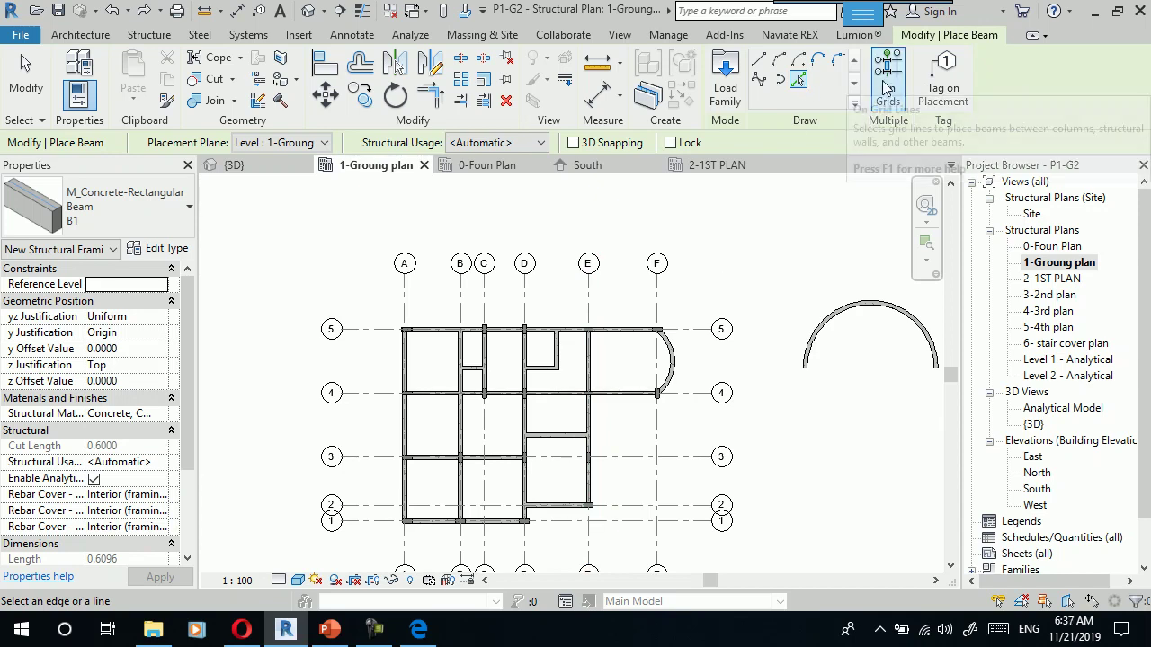
left_click(760, 65)
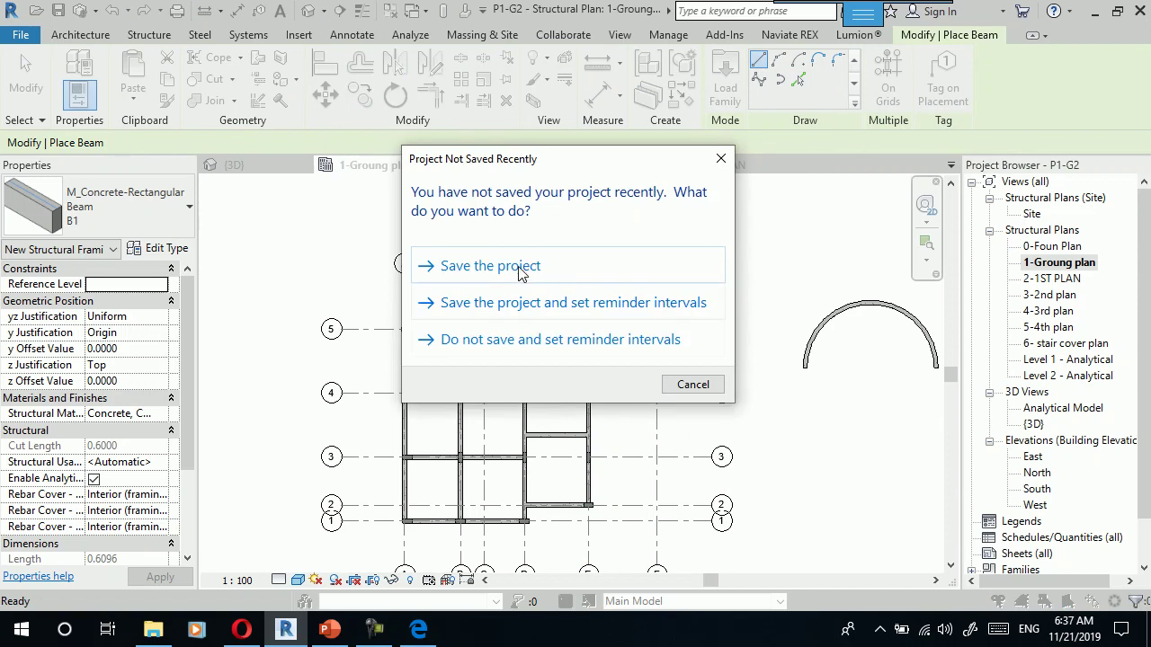
Save the project from the reminder and window-select grids 3, 2 and 1 for beams.
left_click(520, 270)
scroll(651, 532, "up", 2)
key("g")
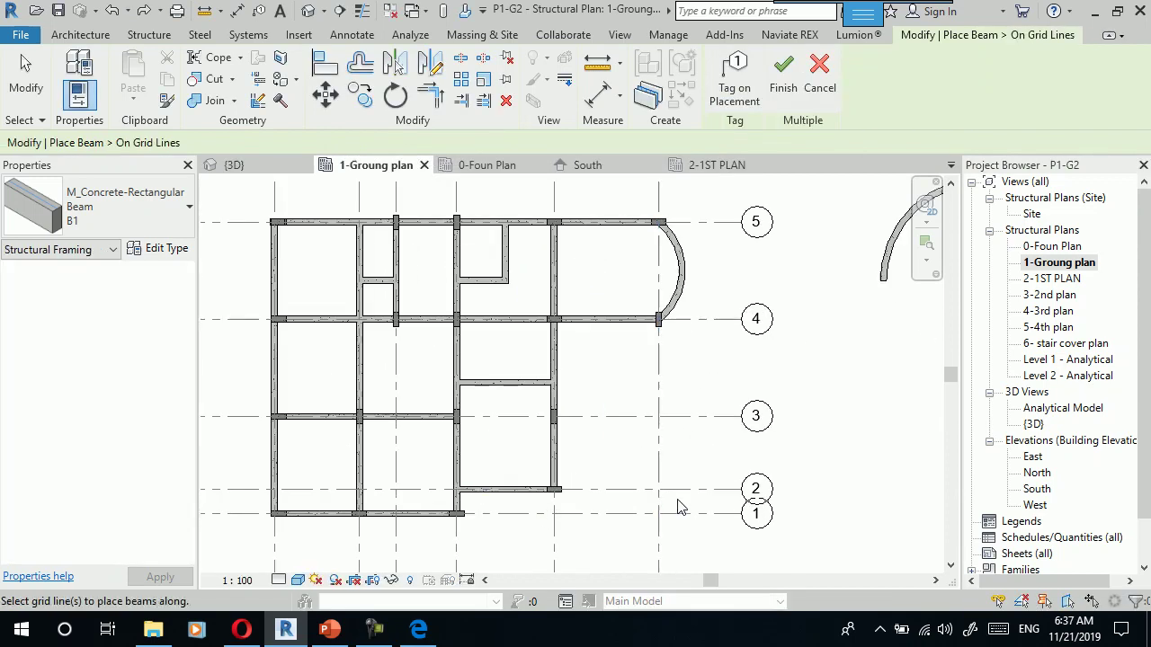
left_click_drag(745, 385, 638, 537)
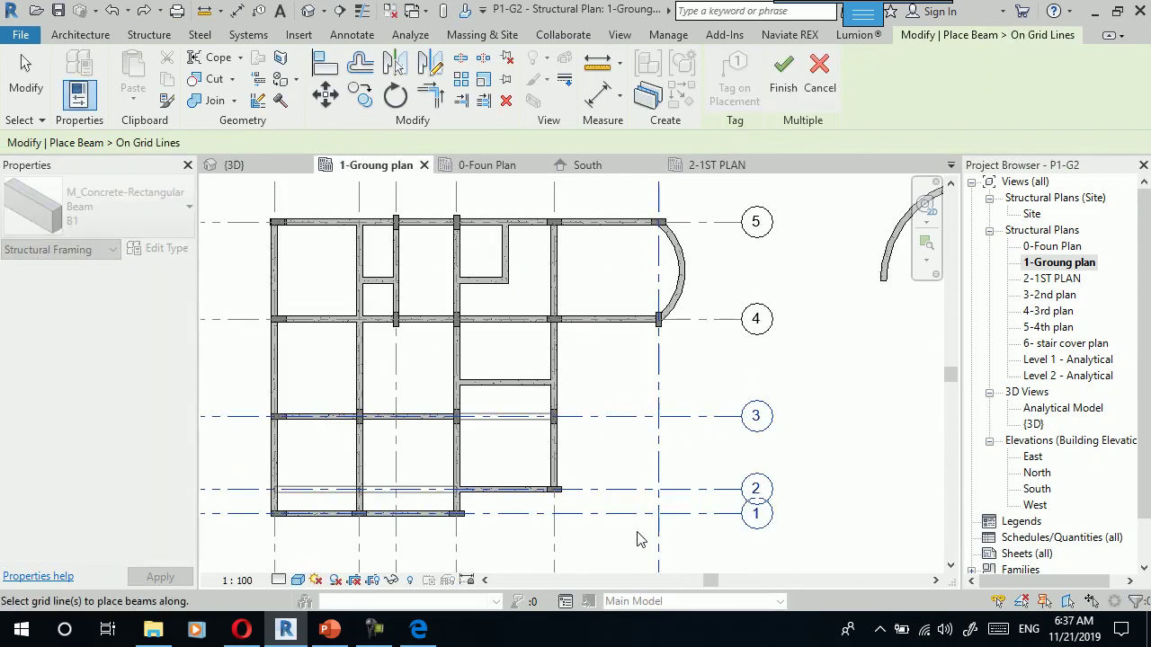
Pick grid C and finish the On Grids beam placement.
scroll(544, 435, "up", 1)
scroll(548, 437, "up", 1)
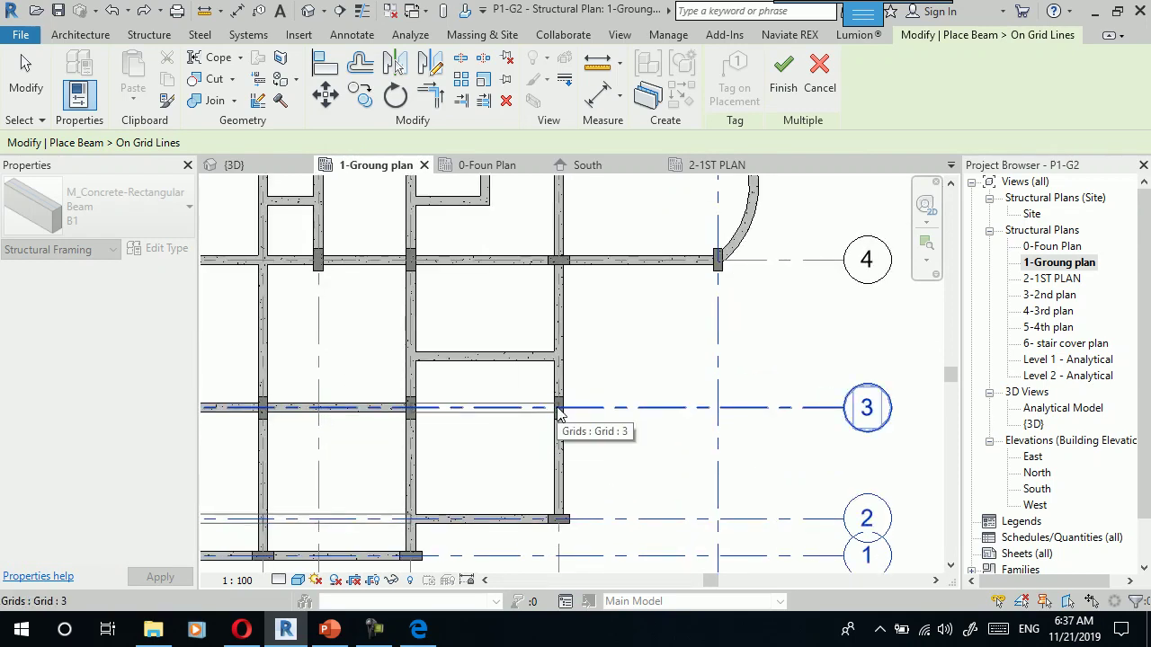
scroll(672, 416, "down", 1)
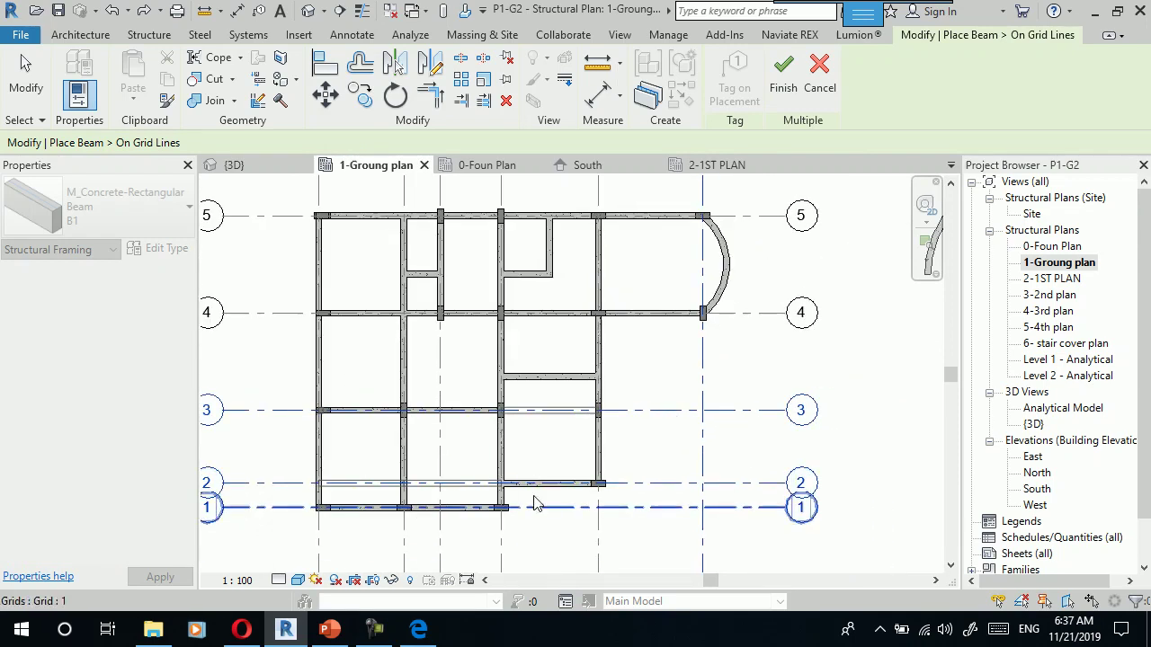
scroll(467, 414, "down", 1)
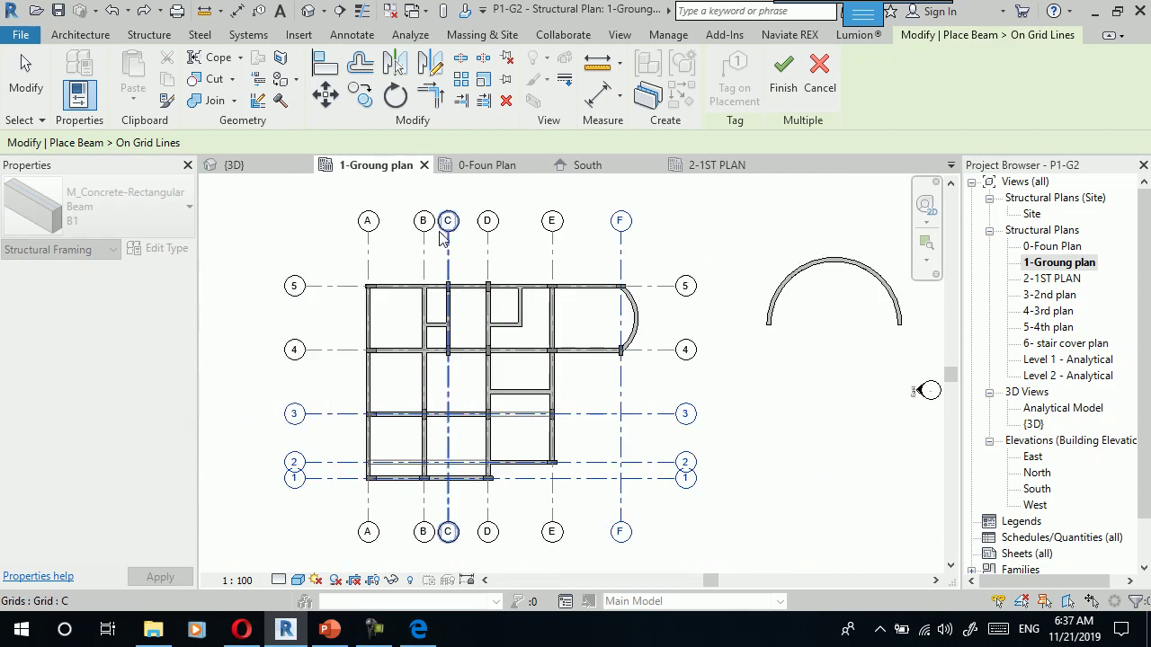
left_click(450, 244)
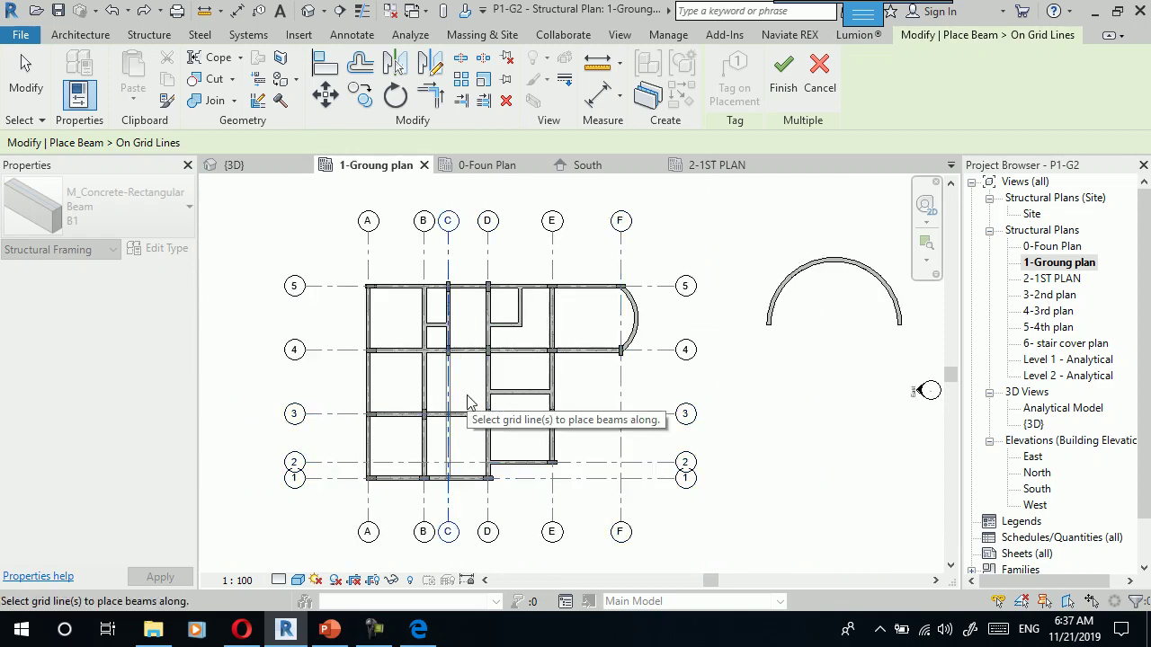
scroll(514, 454, "up", 2)
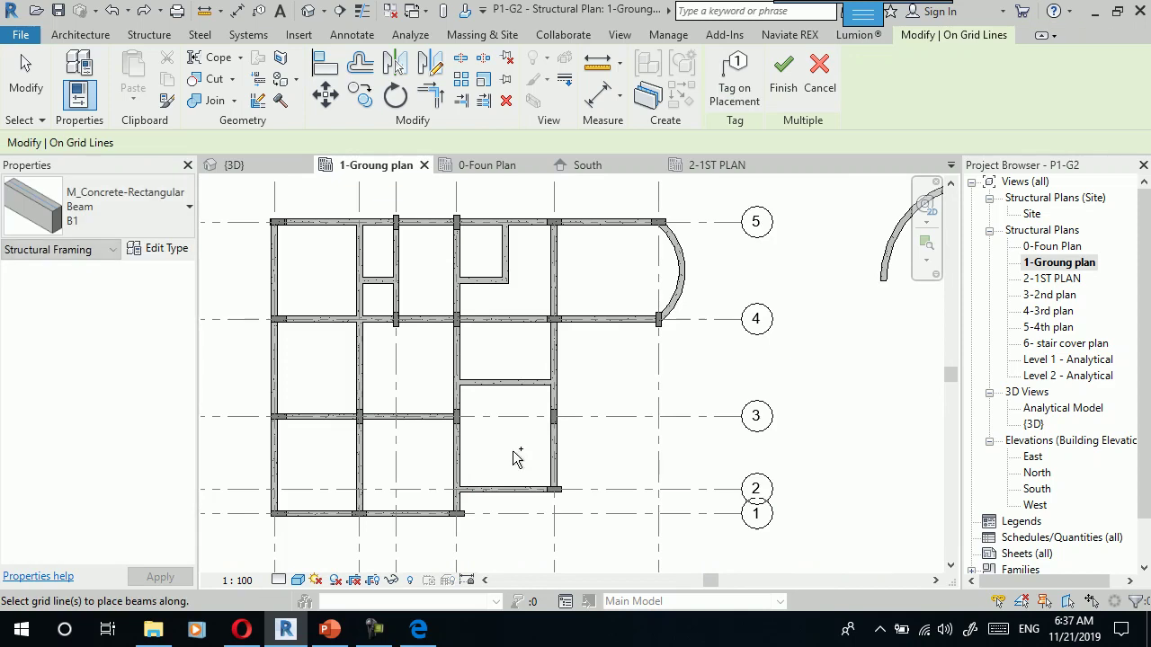
scroll(590, 496, "down", 2)
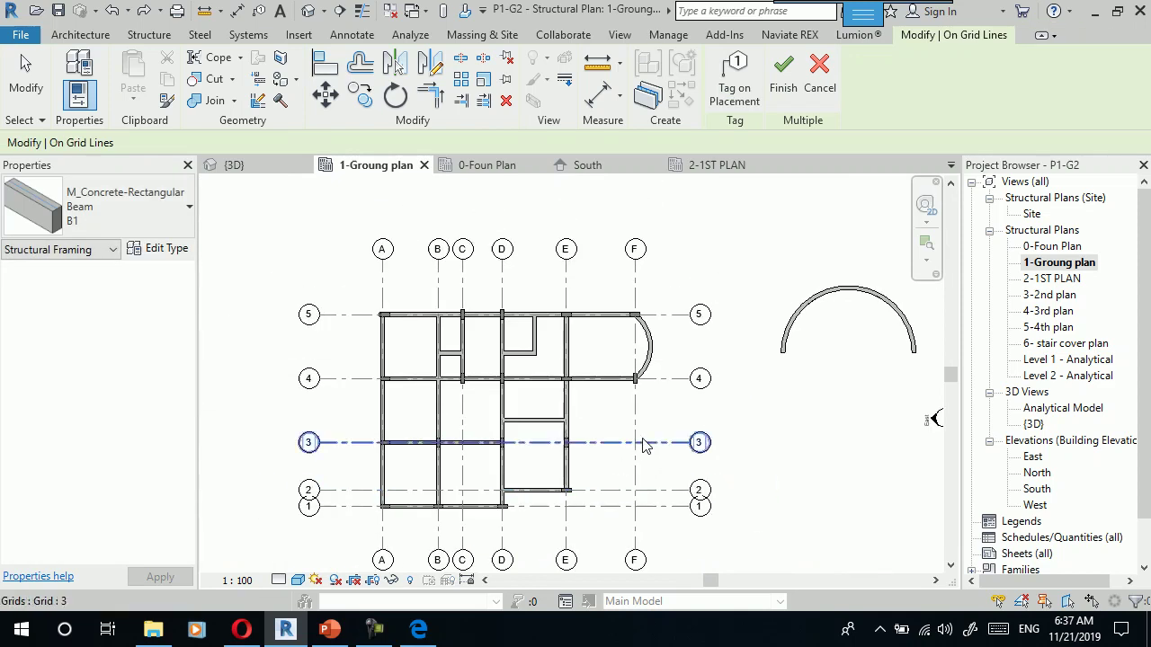
left_click(783, 76)
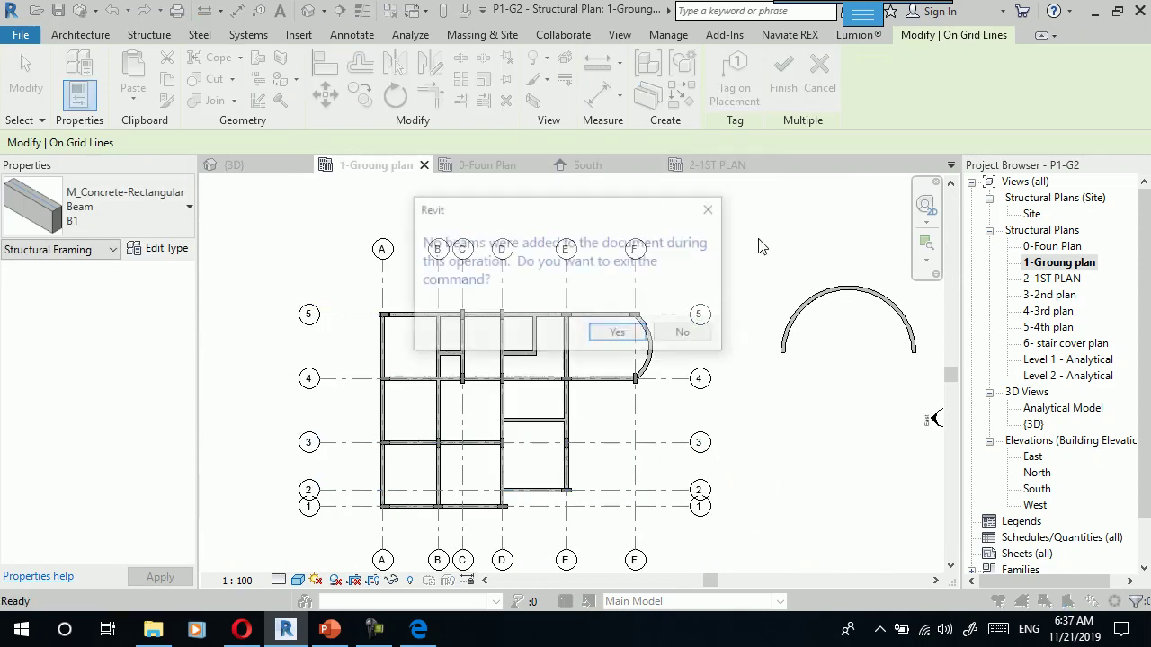
Exit the empty grid command and draw a tagged 6.800 B1 beam along grid F.
left_click(630, 337)
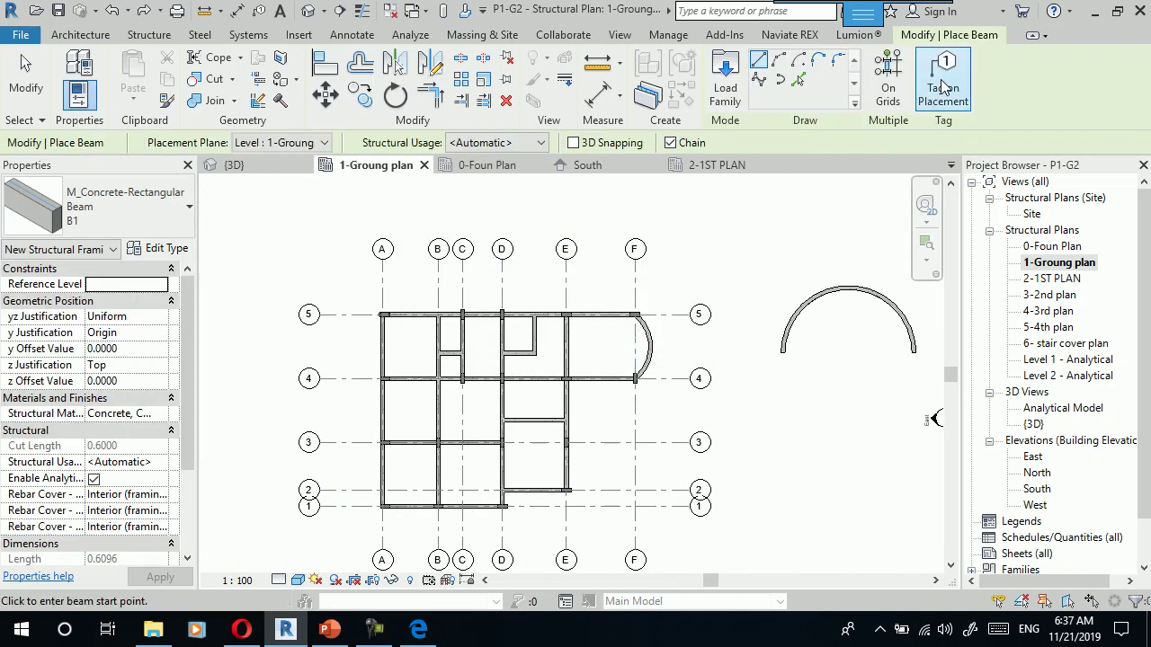
mouse_move(126, 206)
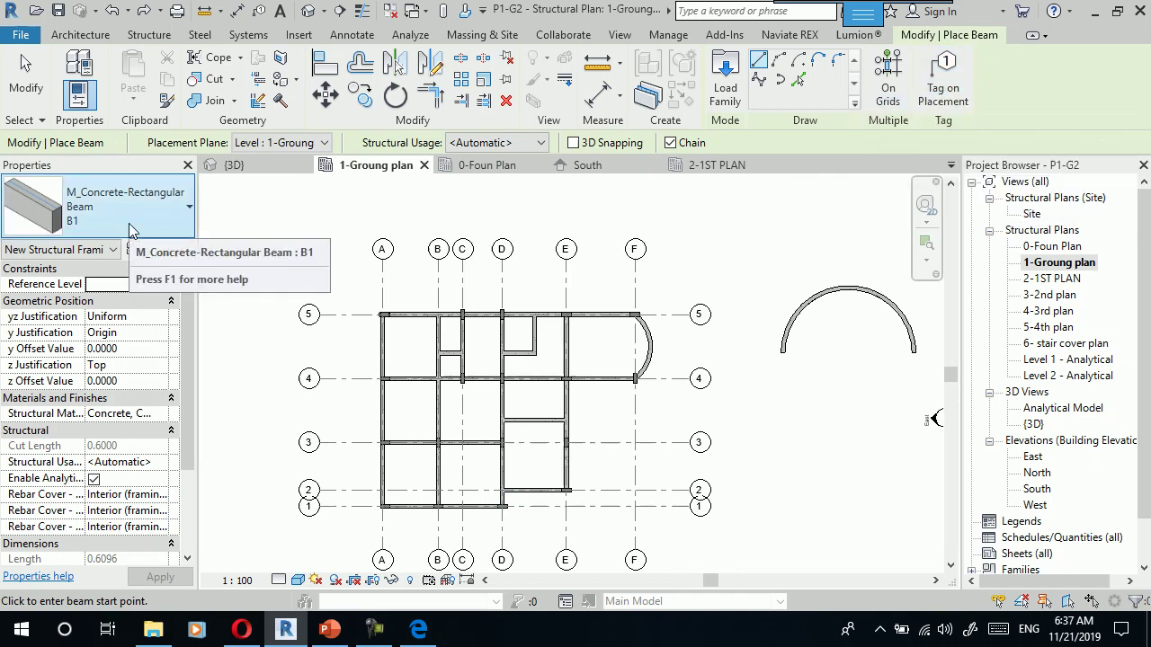
left_click(944, 81)
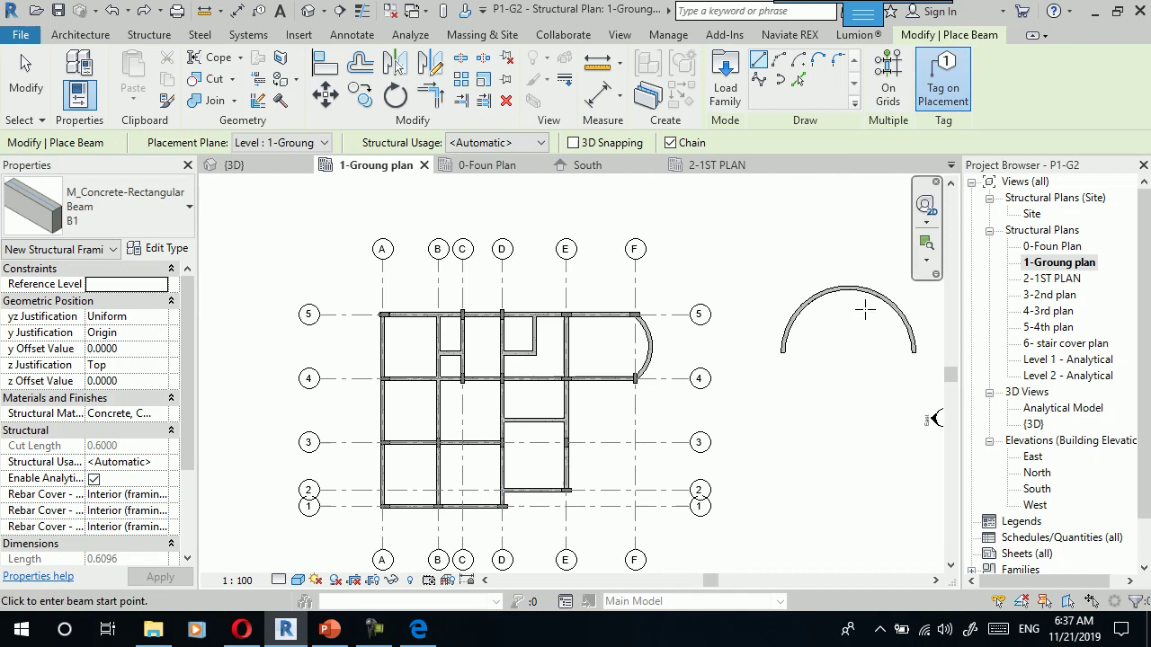
left_click(801, 420)
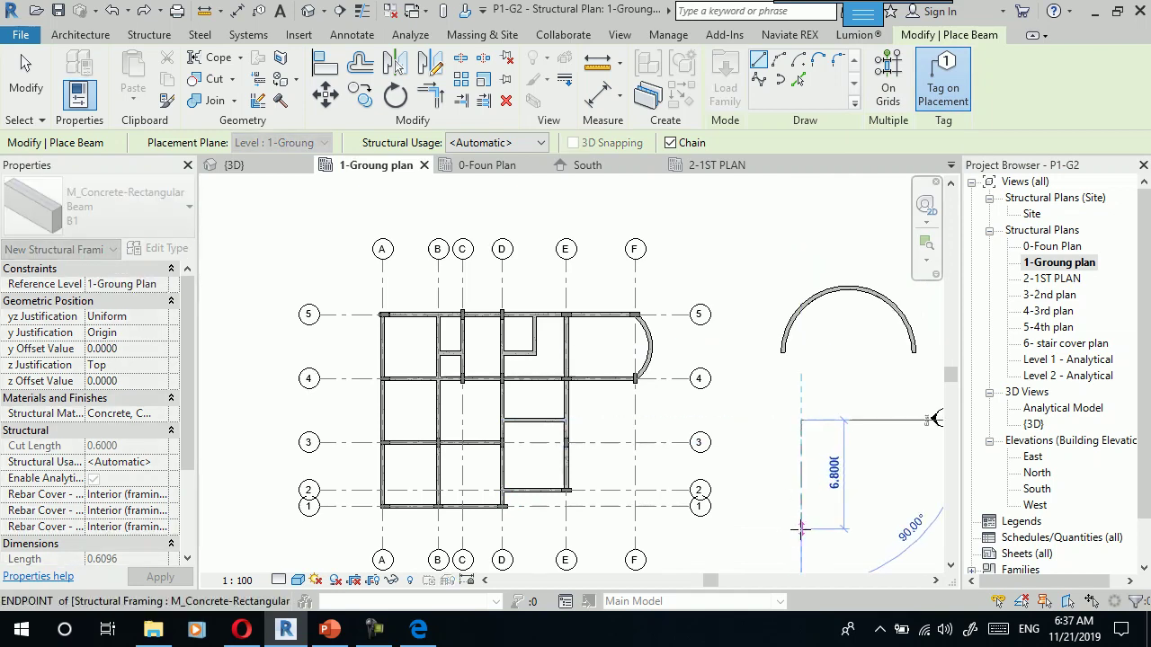
left_click(801, 531)
scroll(803, 533, "up", 2)
key("Escape")
key("Escape")
Zoom in to check the B1 tag on the new grid F beam.
scroll(812, 463, "up", 4)
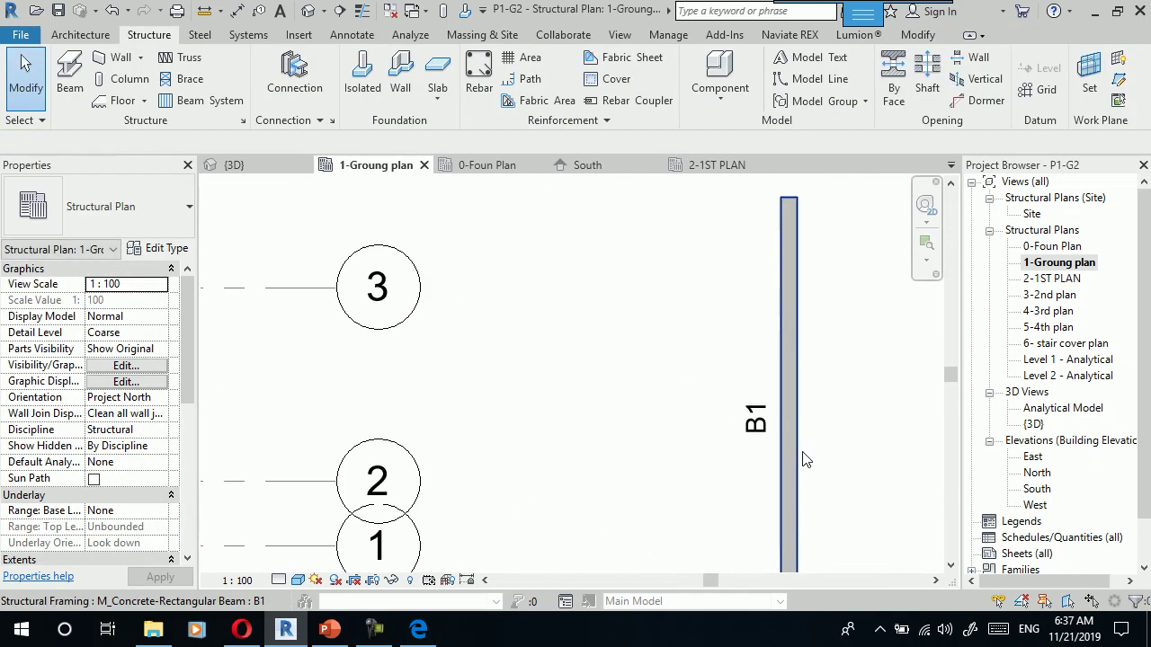
scroll(724, 459, "down", 2)
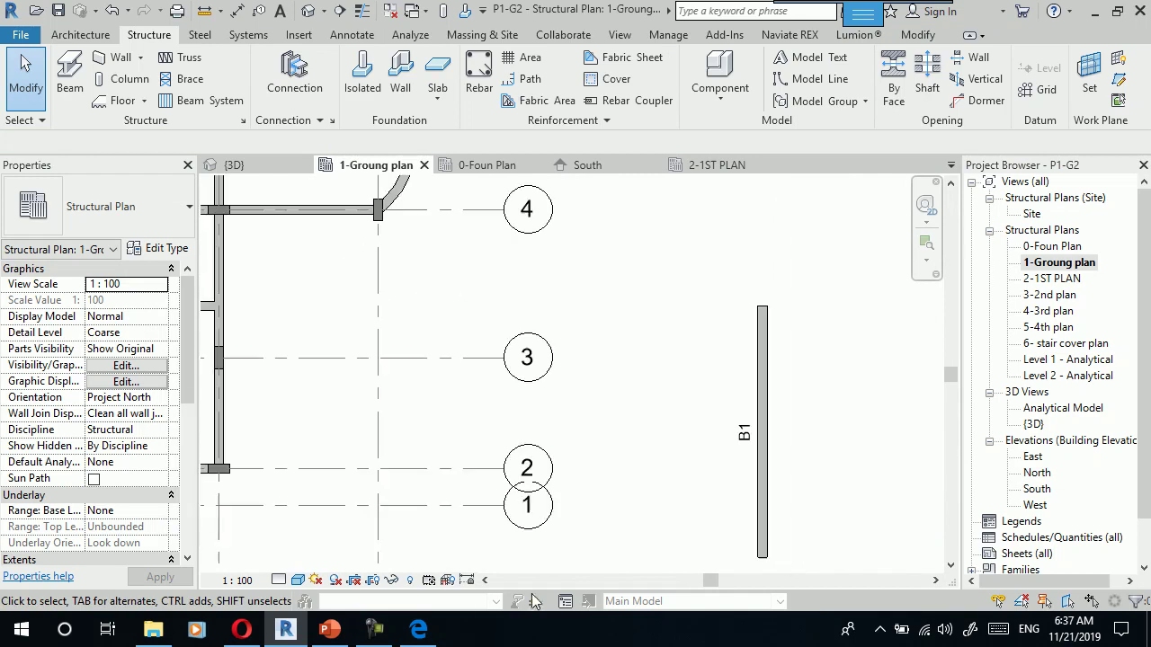
scroll(706, 474, "down", 2)
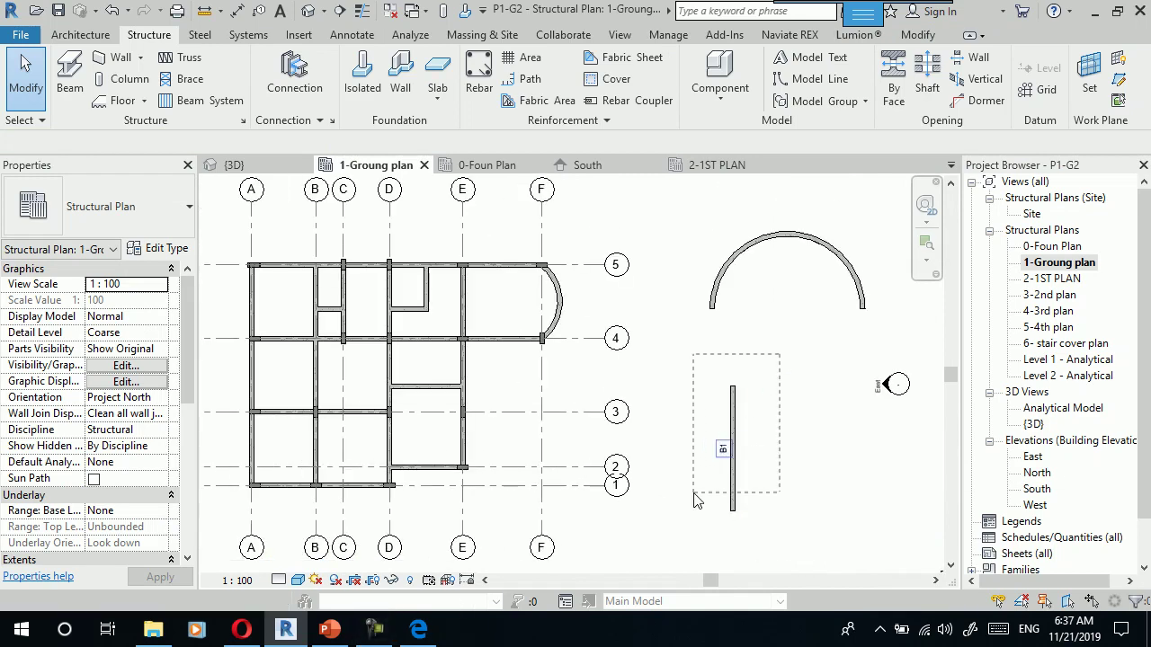
left_click(696, 497)
key("Escape")
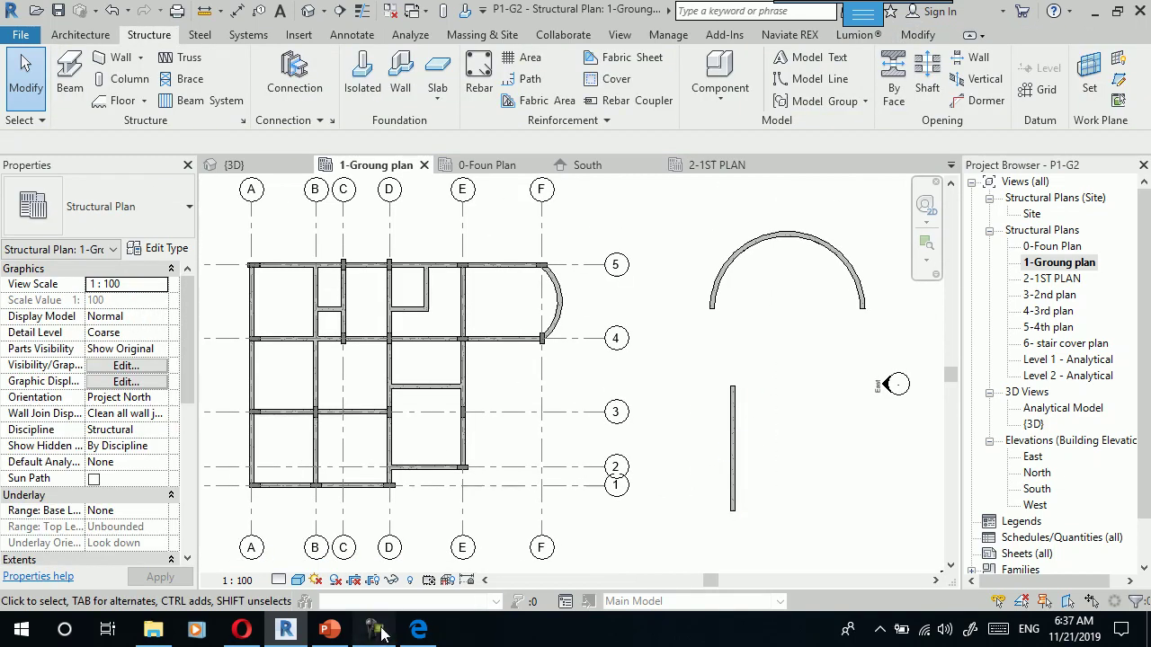
left_click(376, 629)
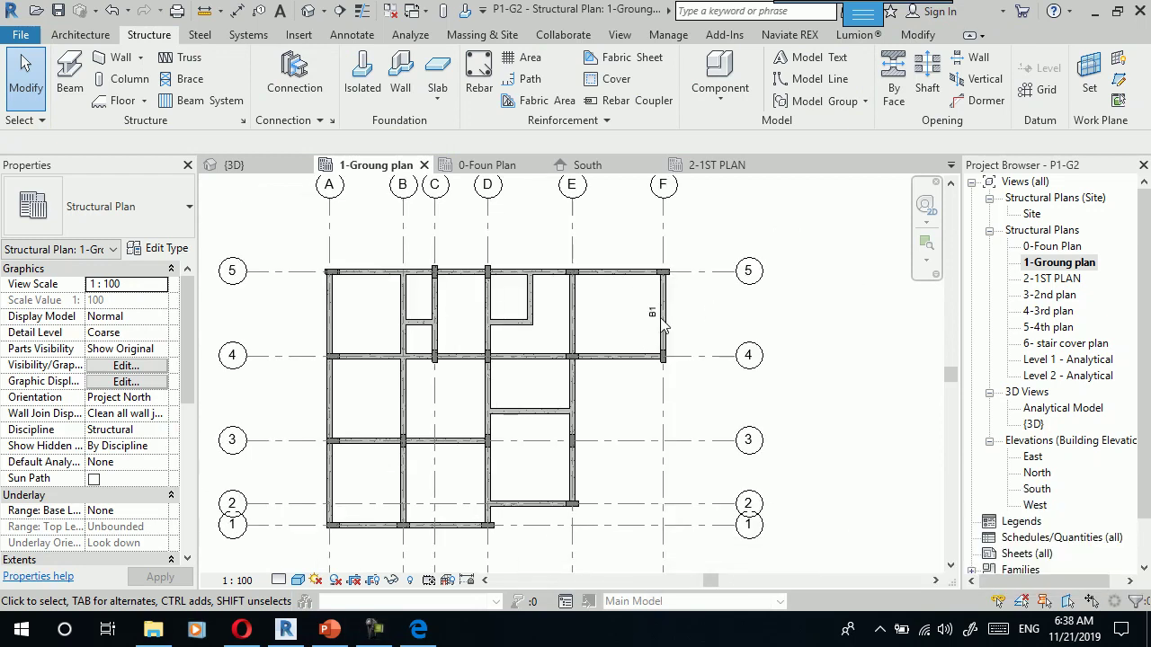
scroll(645, 330, "up", 2)
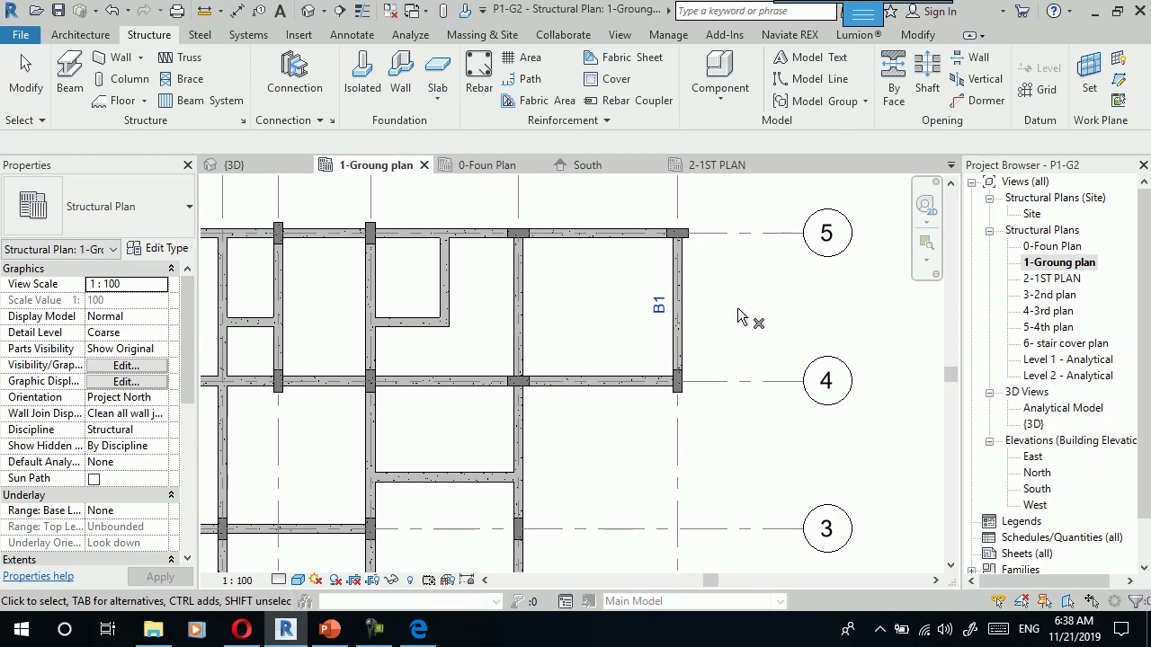
Deselect the B1 tag and open the 2-1ST PLAN view from the Project Browser.
left_click(661, 304)
left_click(647, 344)
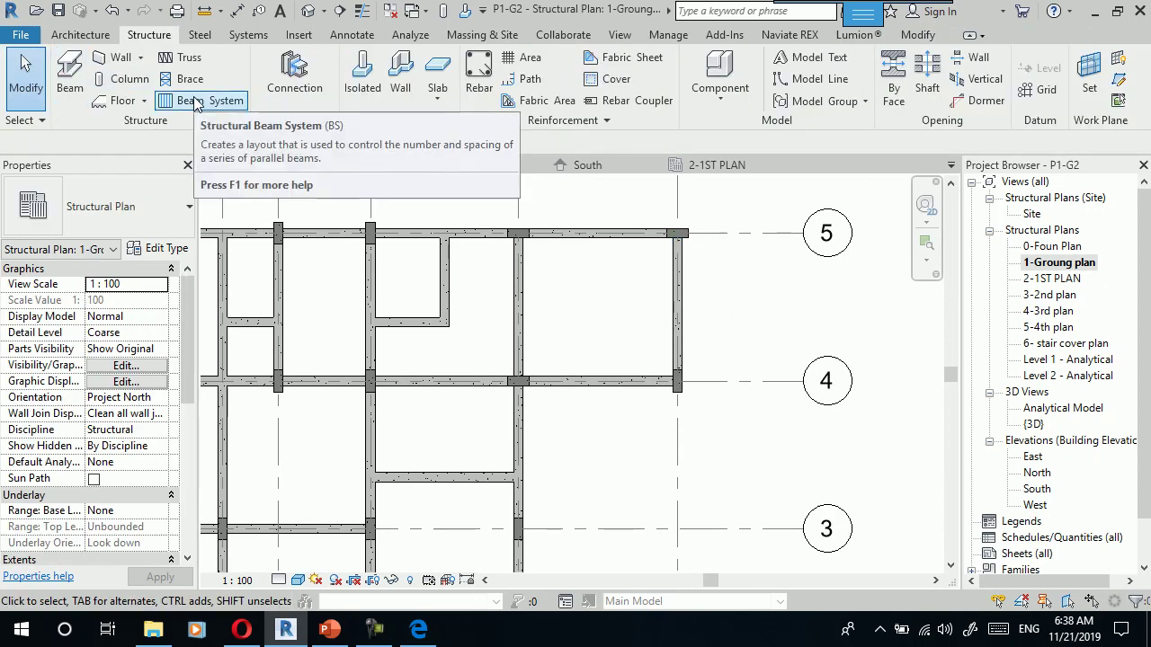
scroll(755, 292, "down", 1)
scroll(755, 292, "down", 1)
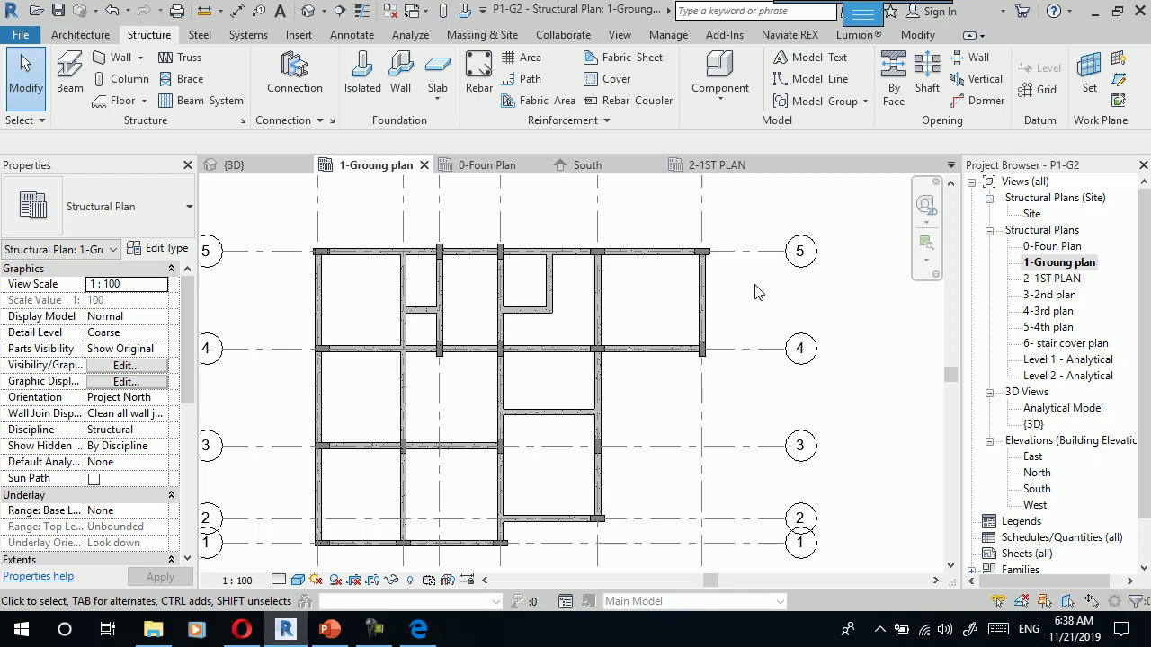
double_click(1061, 280)
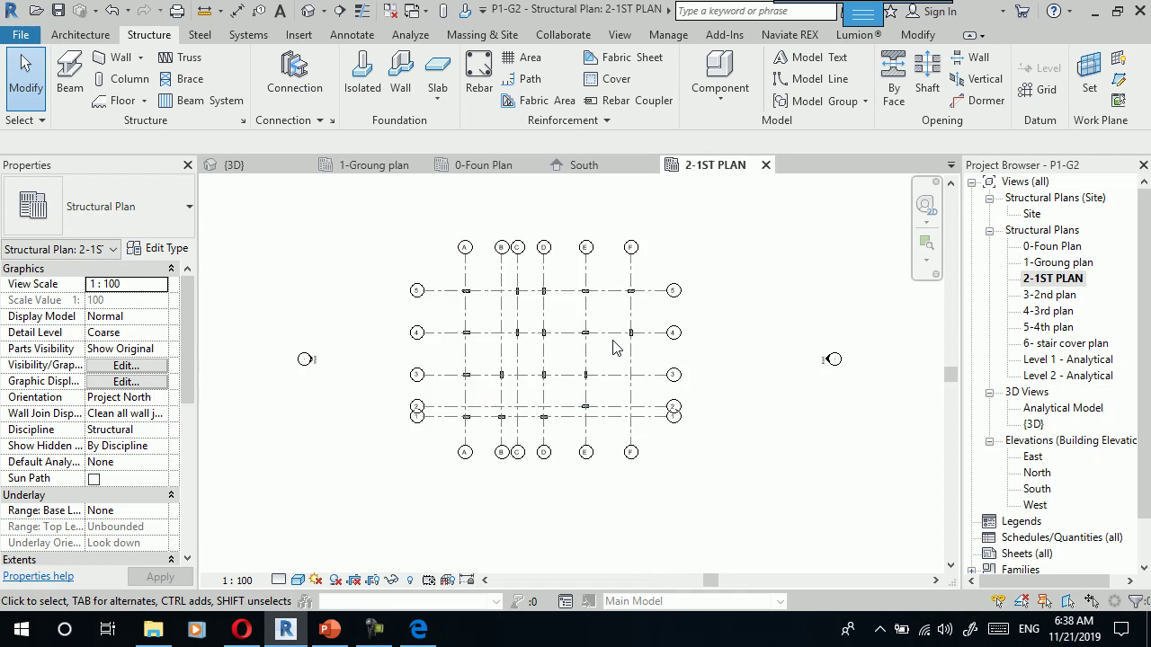
scroll(614, 348, "up", 1)
scroll(613, 348, "up", 1)
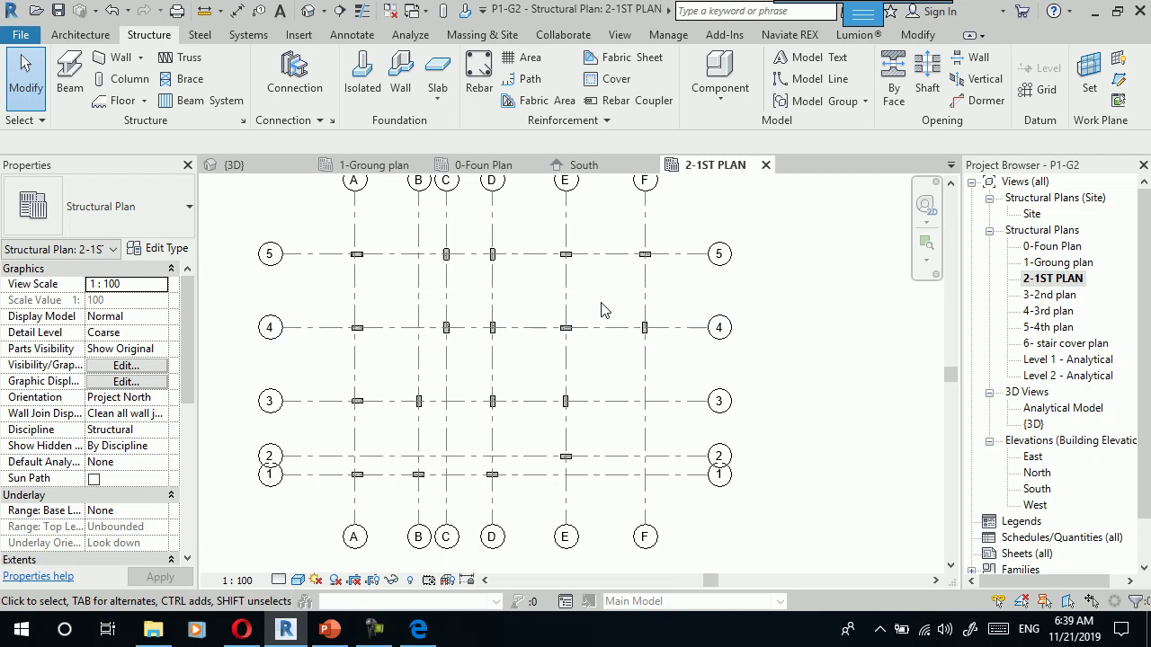
double_click(1039, 265)
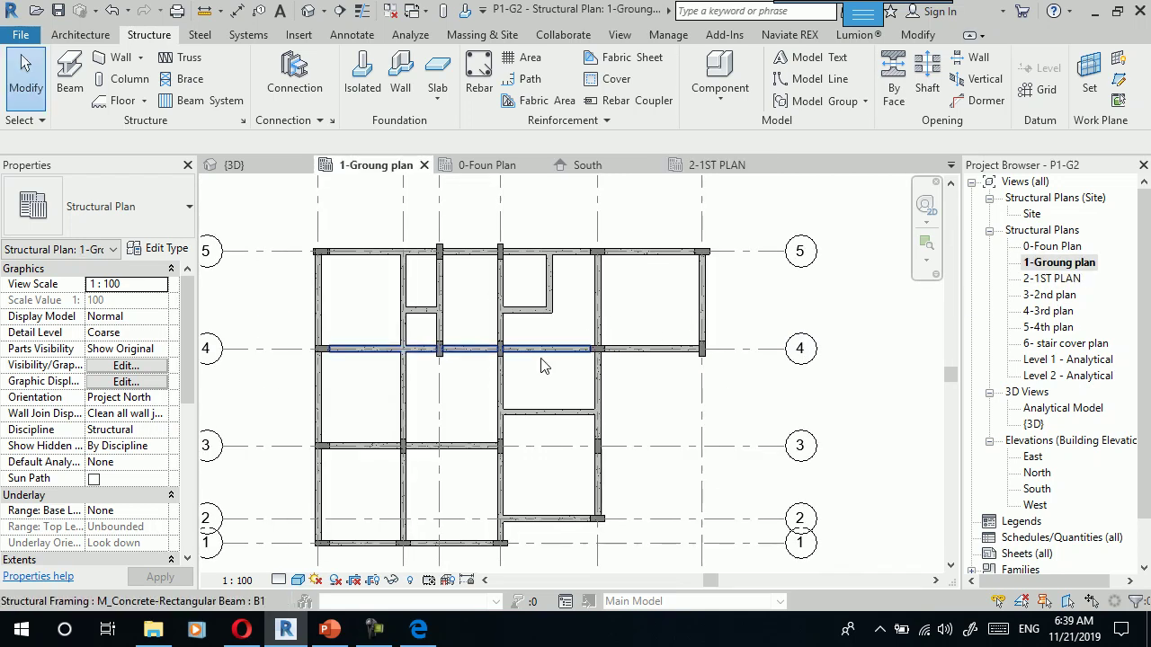
left_click(1064, 281)
Return to the 1-Groung plan and check the category filter on a small selection.
double_click(1064, 280)
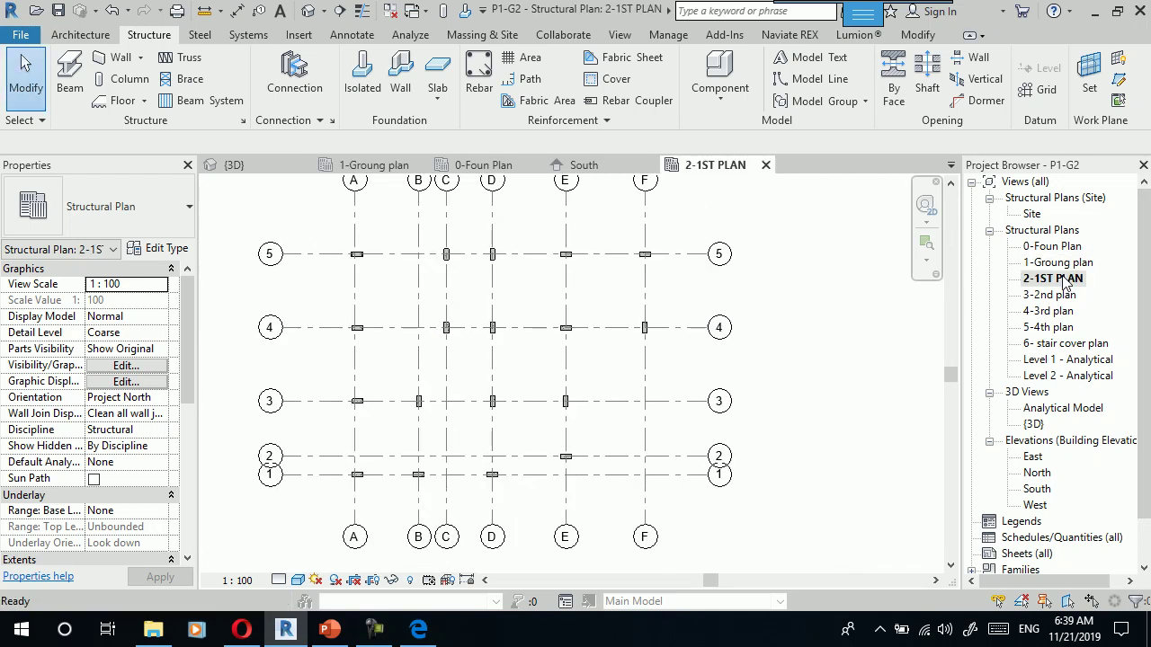
double_click(1057, 262)
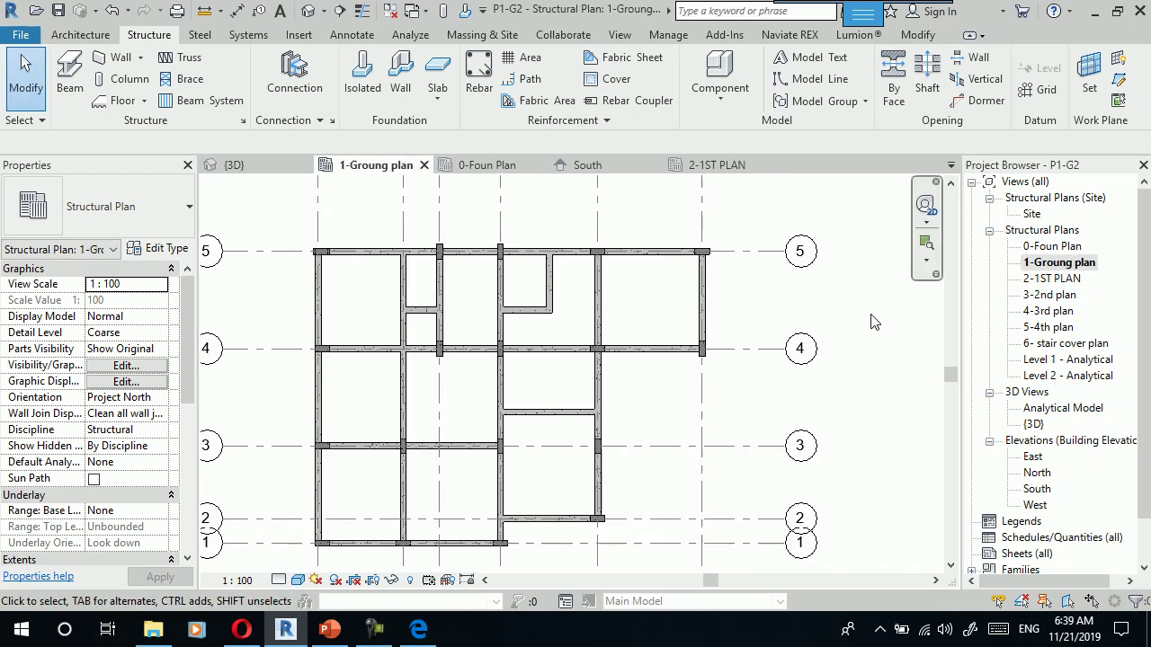
mouse_move(393, 472)
left_mouse_down()
mouse_move(744, 217)
mouse_move(398, 398)
mouse_move(384, 468)
left_mouse_up()
left_click(724, 81)
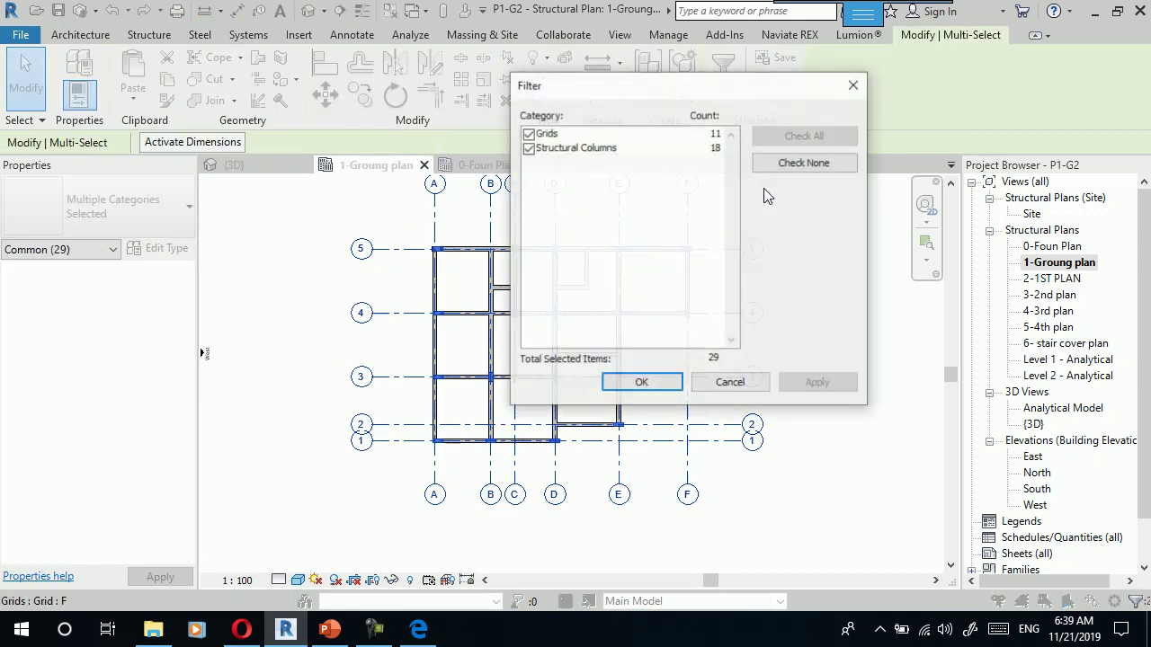
left_click(853, 85)
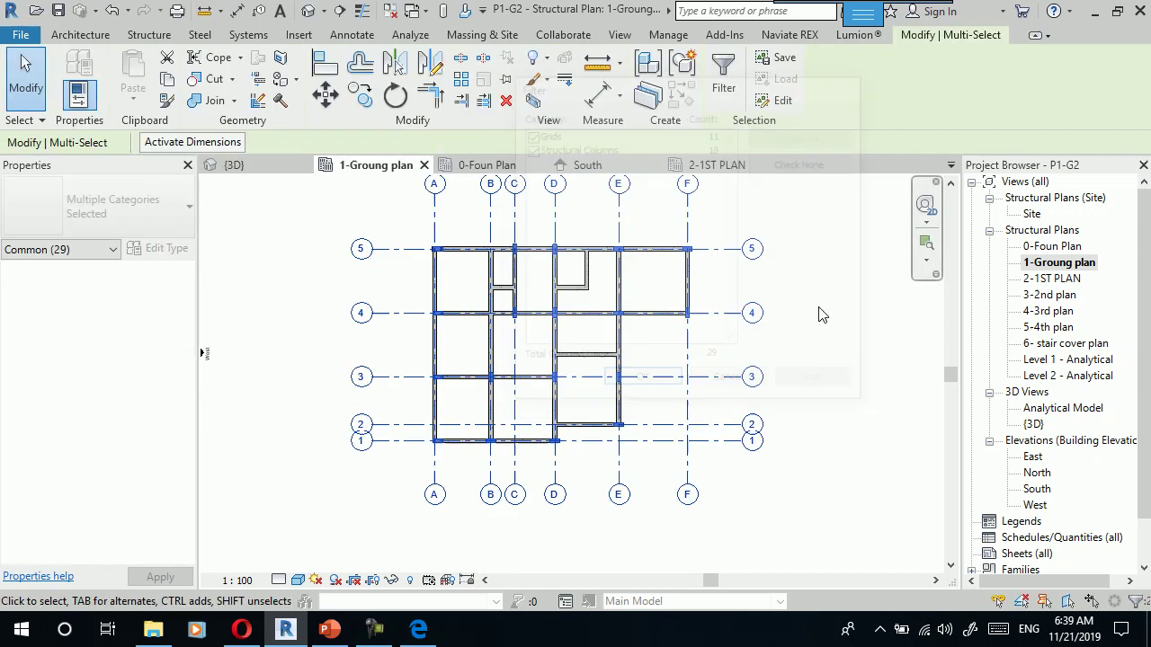
left_click(870, 363)
Select the whole ground-floor layout, review its 11 grids and 18 columns, then view the reference PDF.
left_click_drag(705, 225, 386, 450)
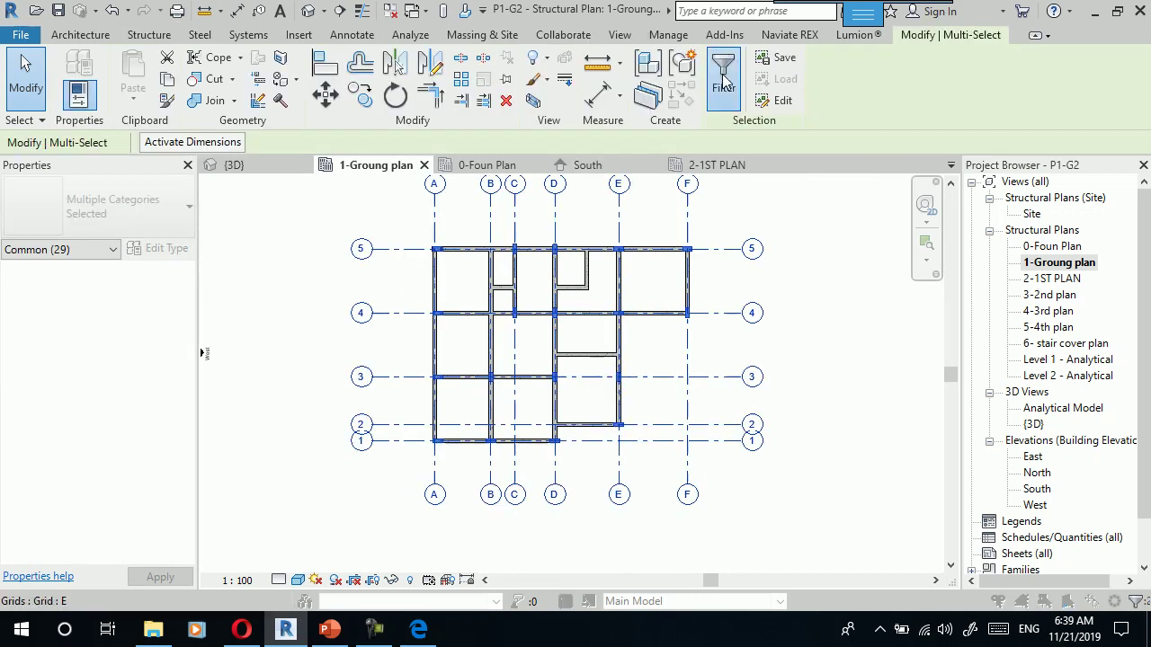
left_click(724, 83)
left_click(729, 383)
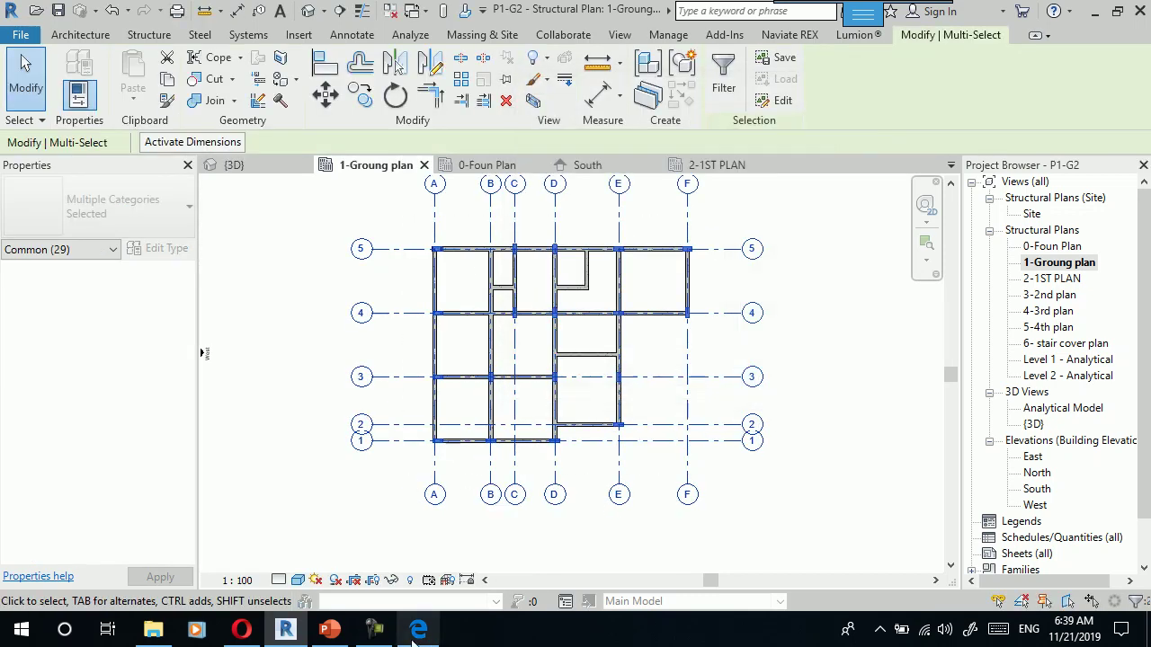
left_click(418, 629)
left_click(376, 633)
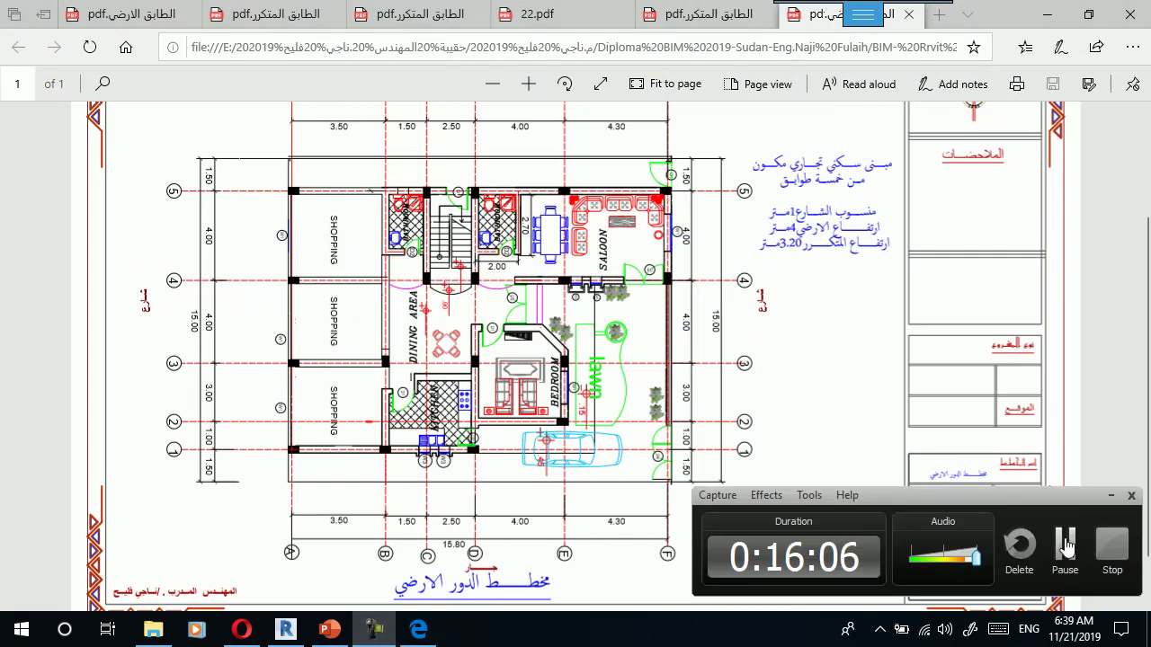
left_click(1065, 544)
Select all beam instances visible in the 1-Groung plan view.
left_click(724, 77)
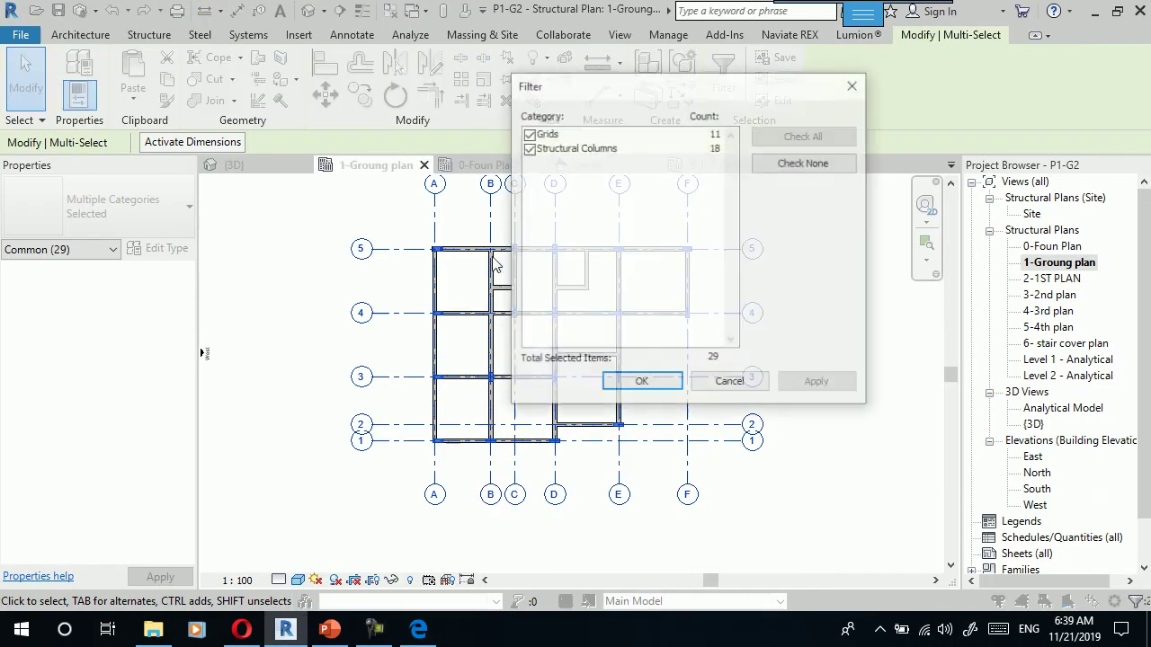
left_click(854, 84)
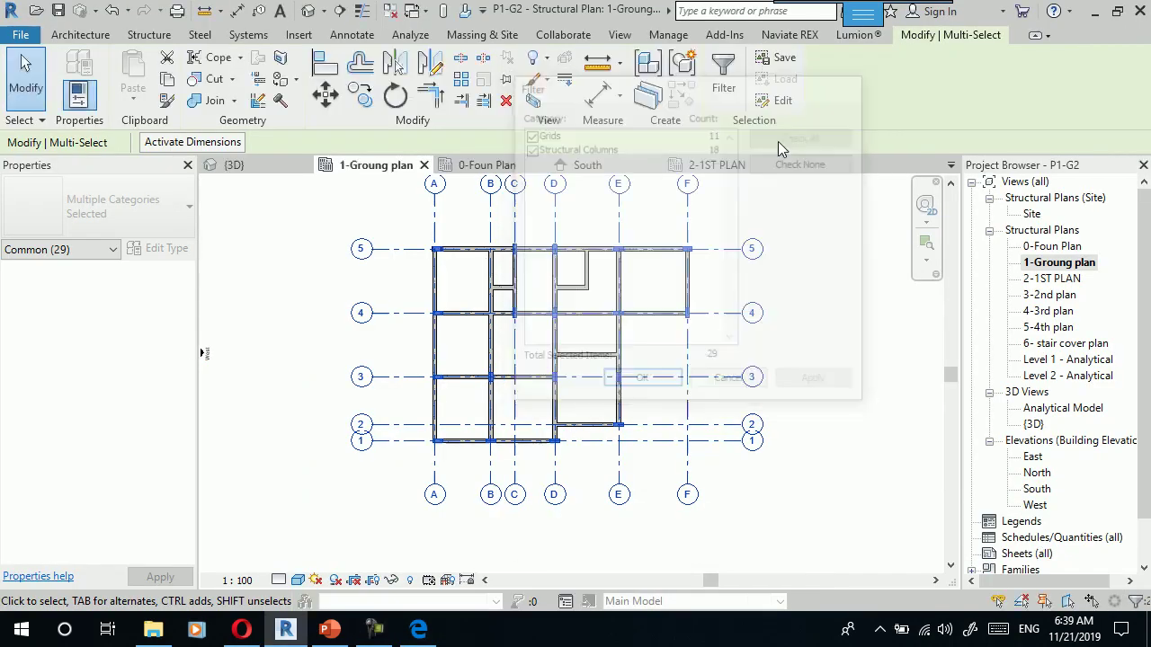
scroll(611, 234, "up", 2)
left_click(693, 268)
right_click(692, 267)
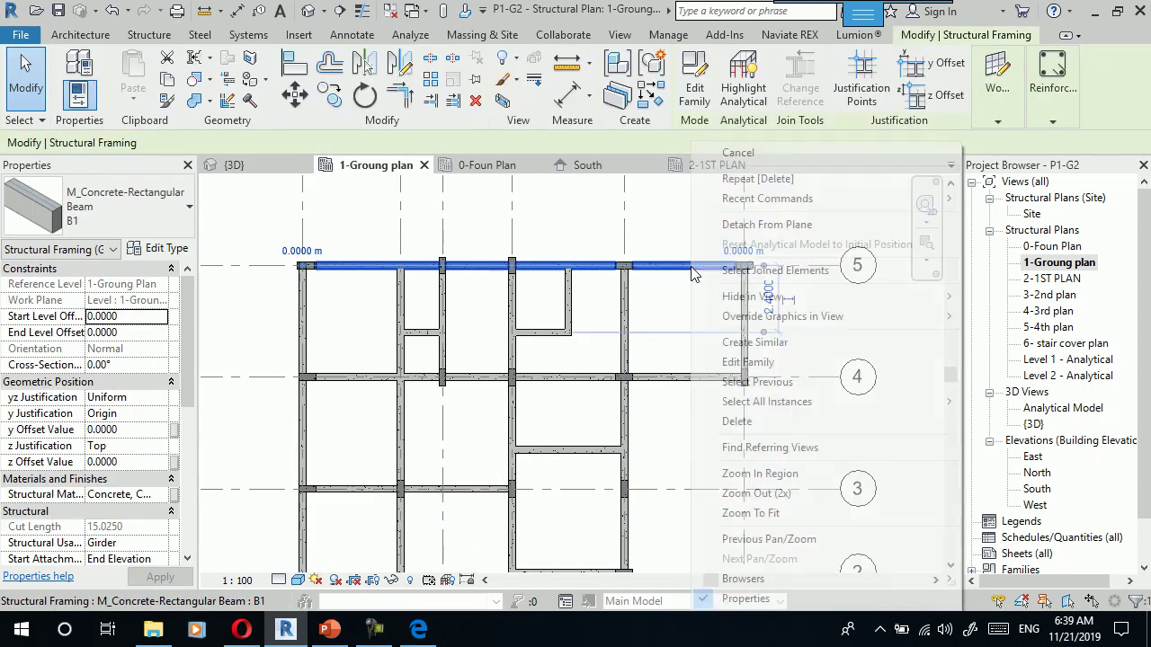
mouse_move(767, 402)
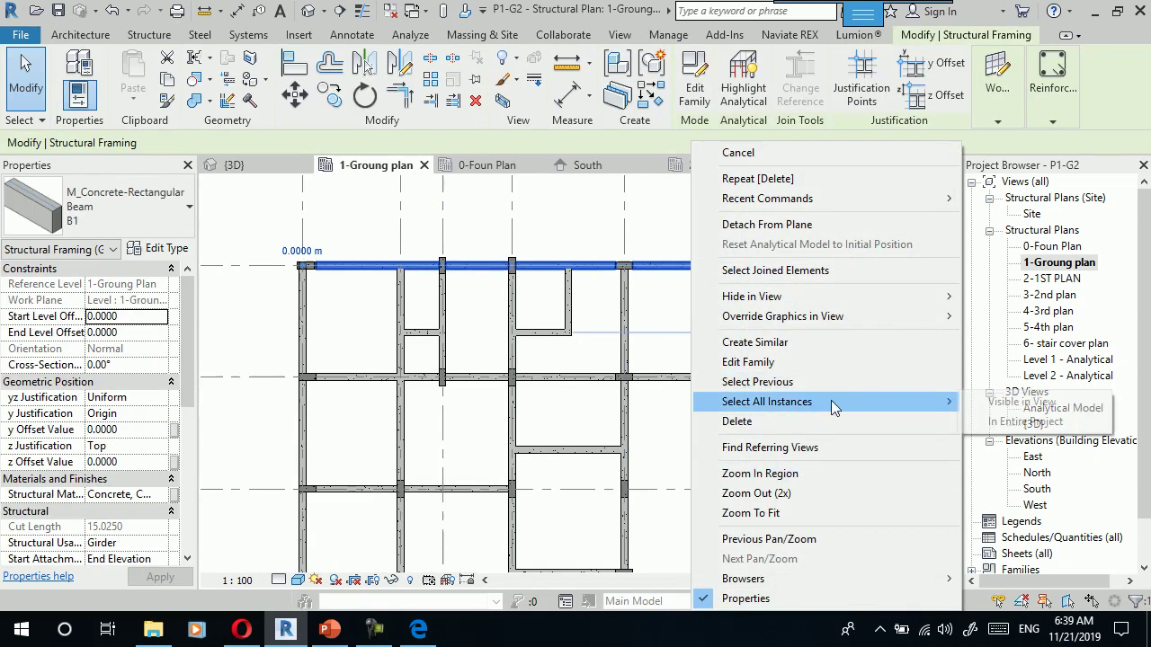
left_click(997, 409)
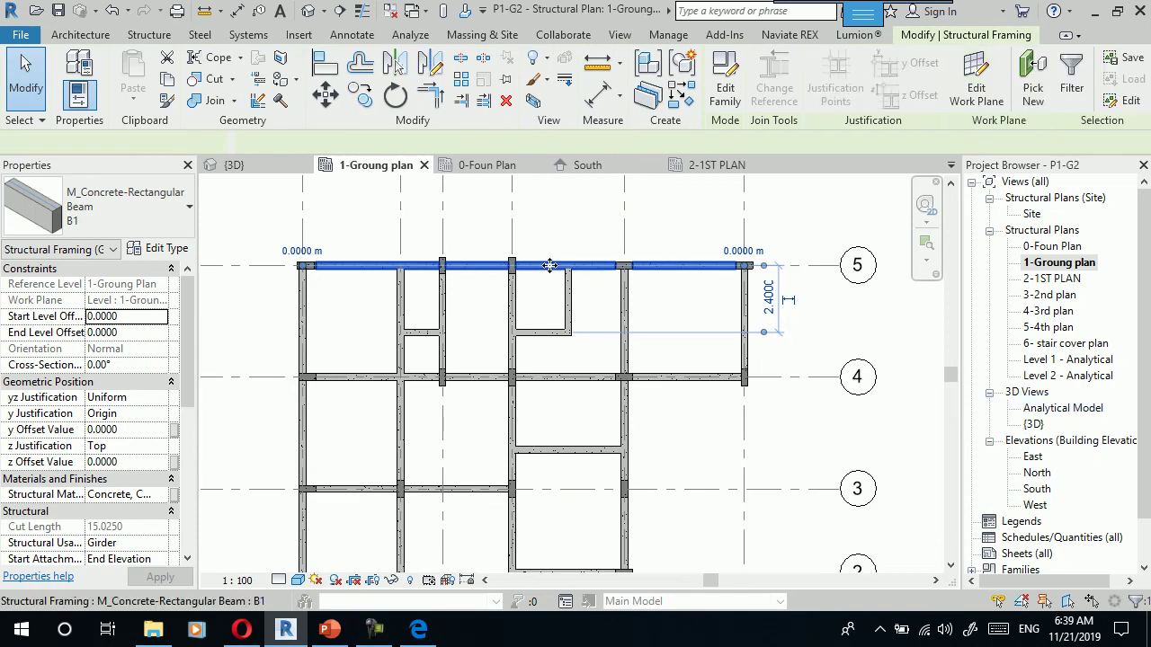
Copy the beams and paste them aligned to the 2-1ST Plann and 3-2nd plan levels.
scroll(550, 266, "down", 1)
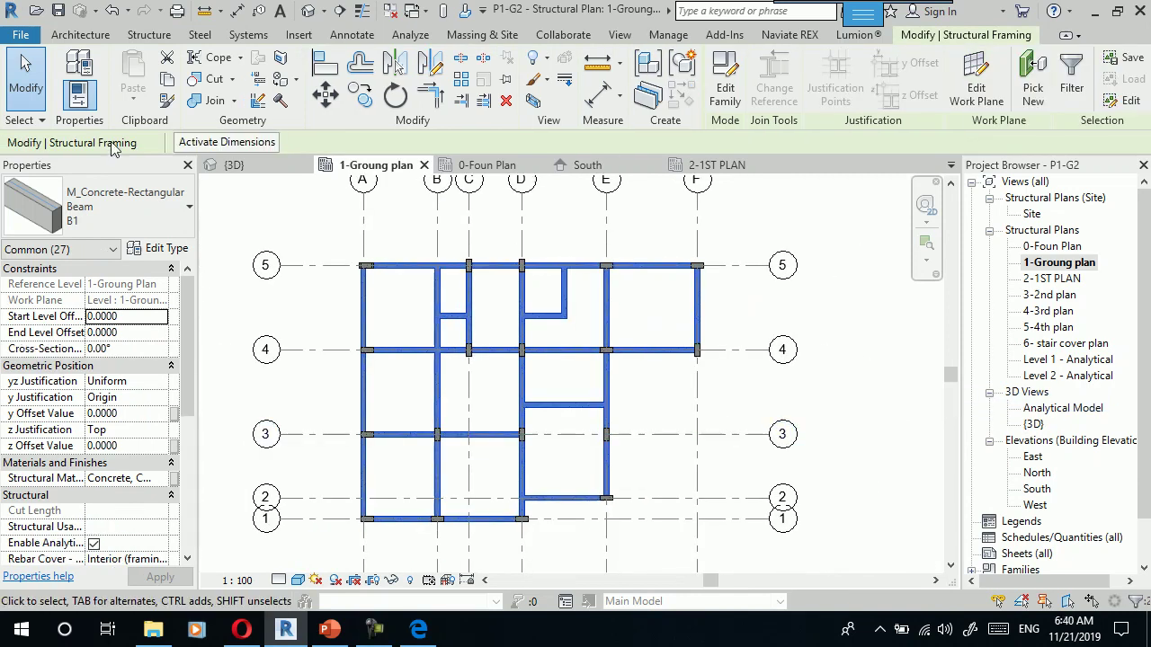
left_click(169, 79)
left_click(134, 106)
left_click(207, 159)
left_click_drag(102, 125, 101, 136)
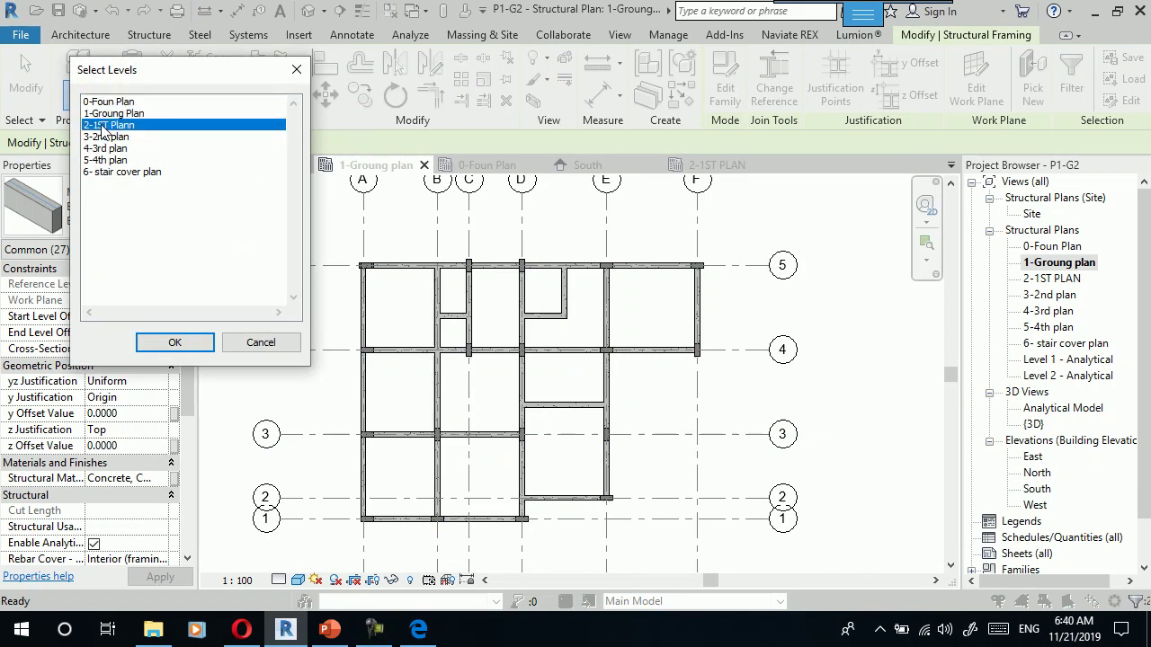
left_click(174, 343)
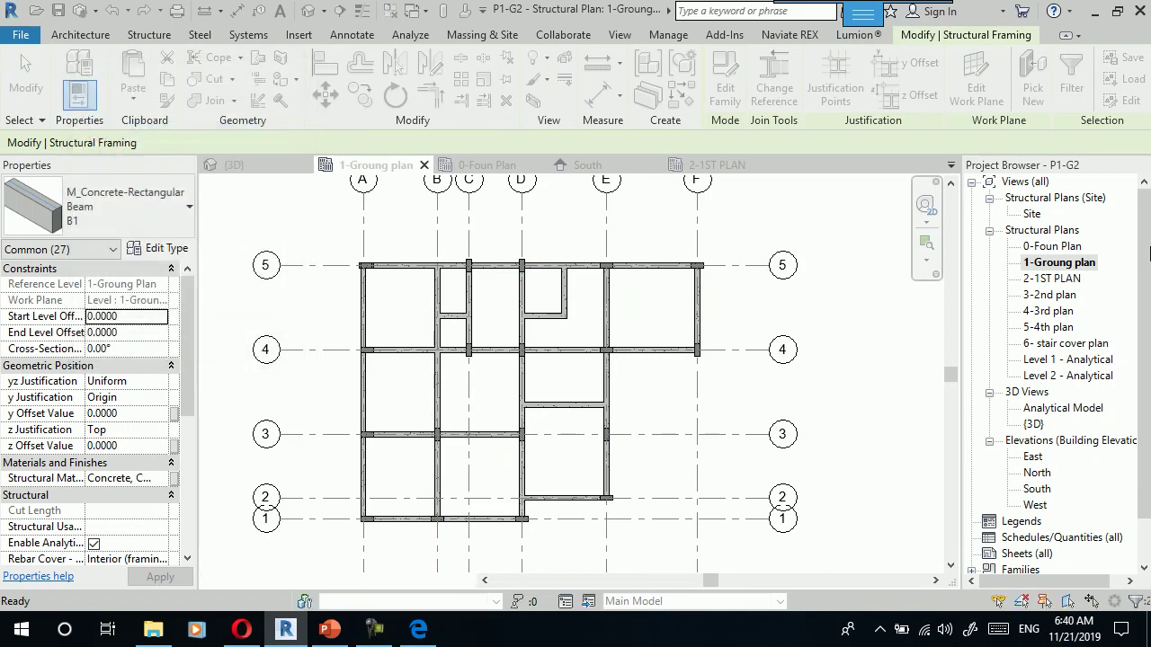
double_click(1048, 278)
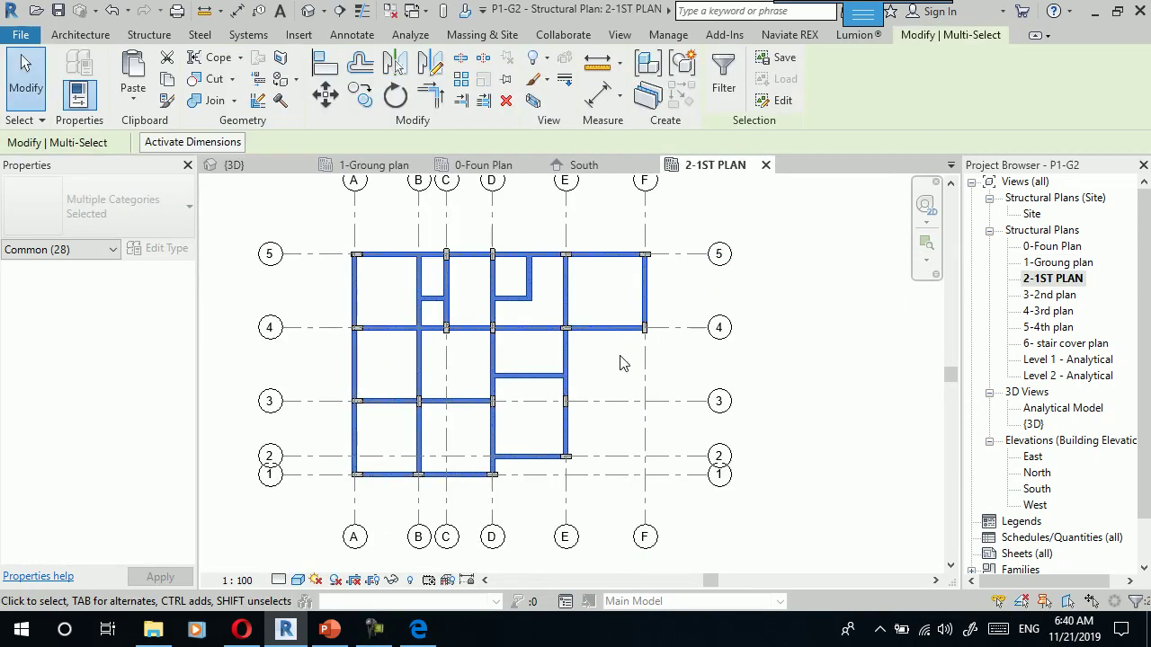
Select all beams visible in the 2-1ST PLAN view and open their type properties.
key("Escape")
scroll(769, 384, "down", 1)
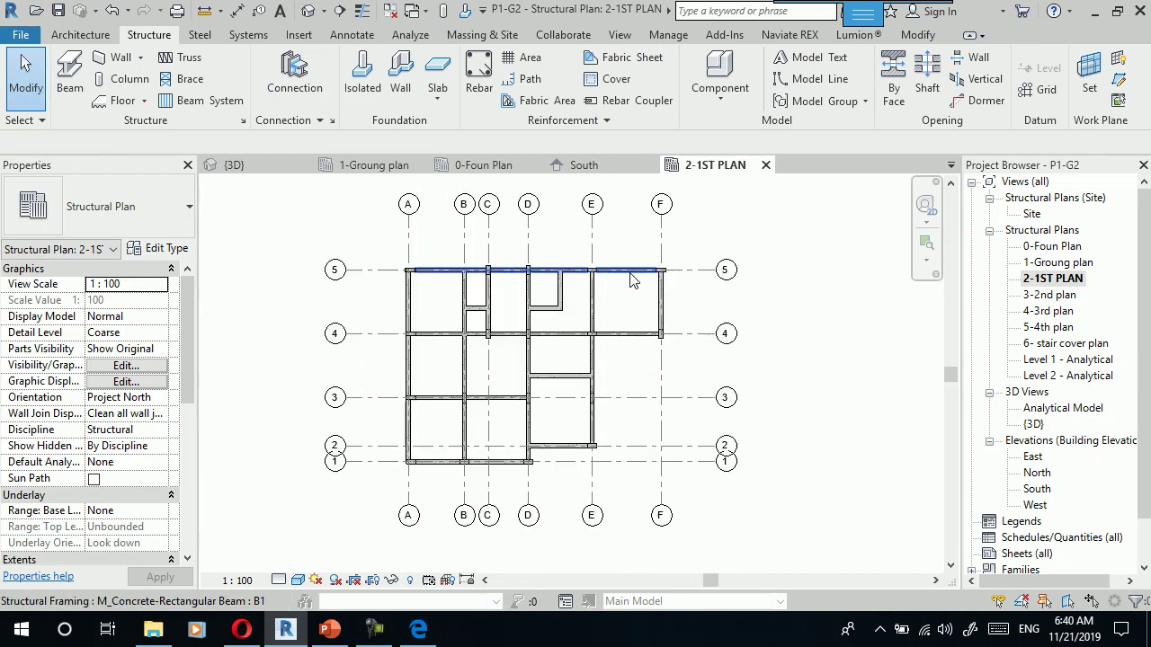
right_click(631, 281)
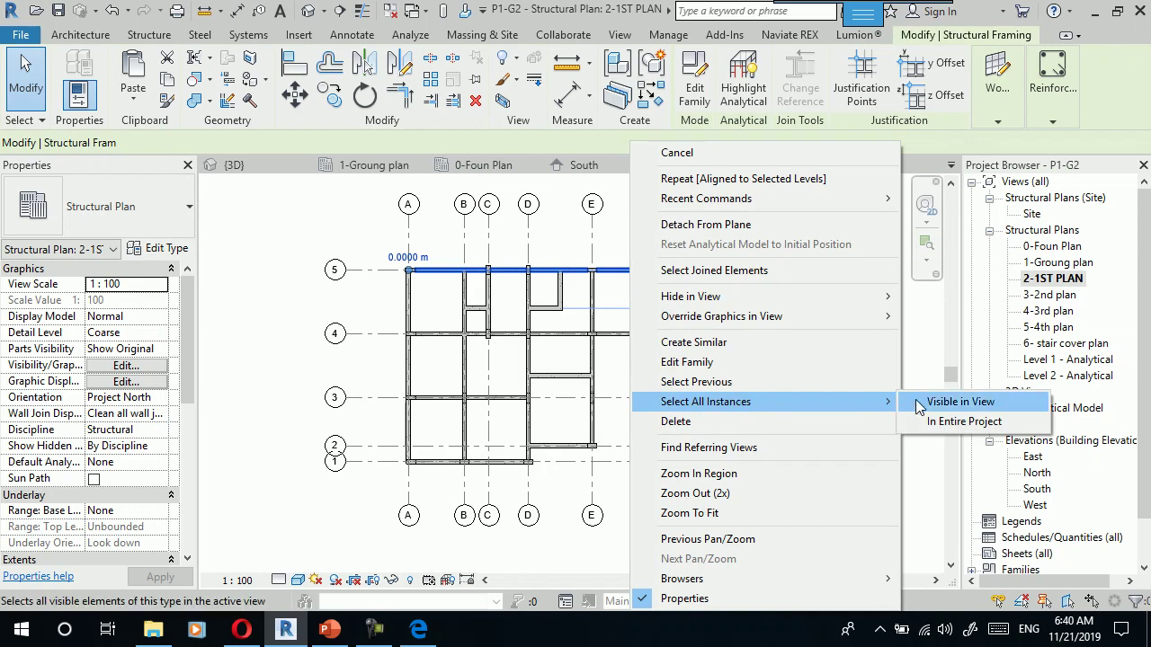
left_click(940, 403)
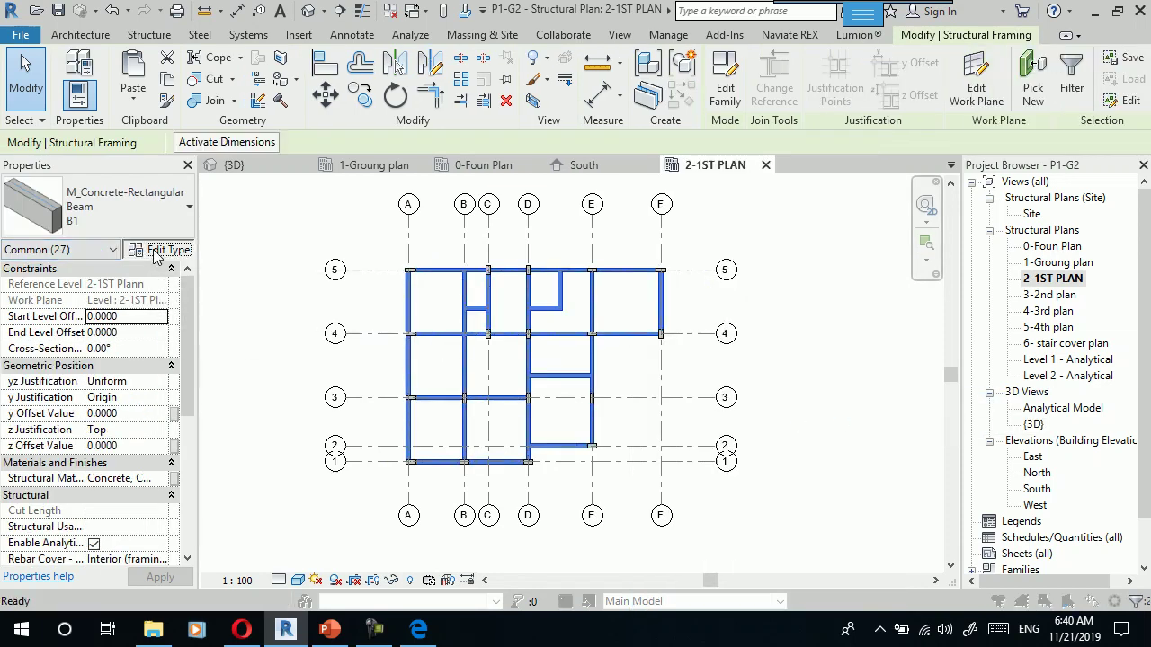
left_click(153, 249)
Duplicate the B1 beam type as H.B1, since H.B was already taken.
left_click(422, 86)
type("H.B")
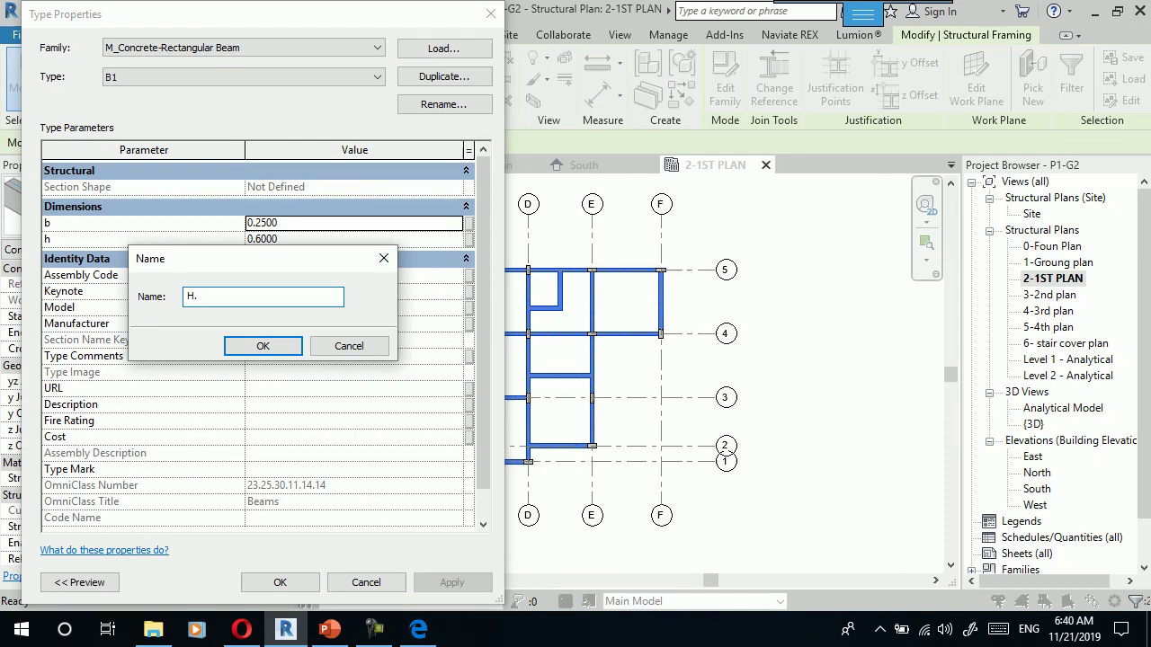
left_click(263, 351)
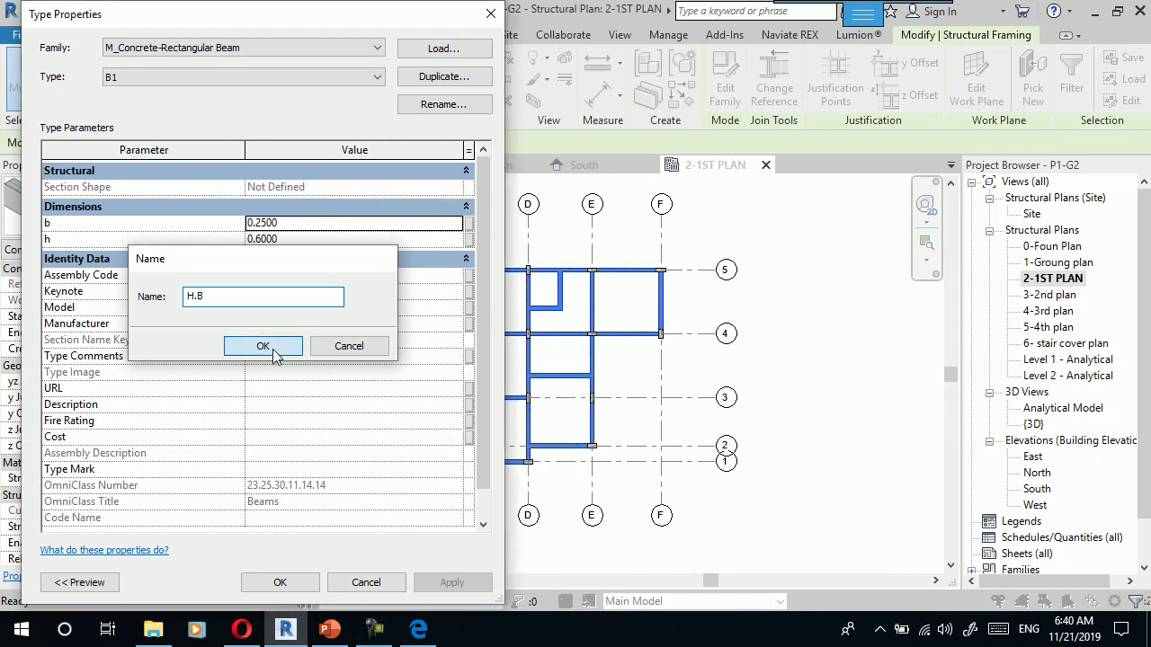
left_click(680, 314)
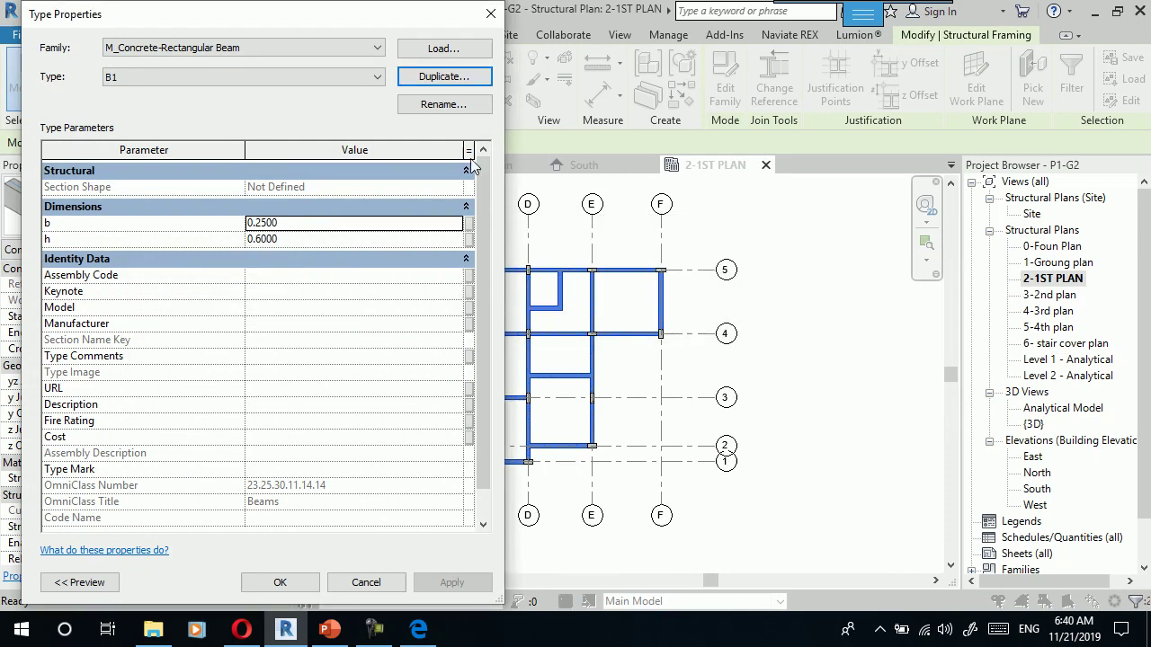
left_click(430, 80)
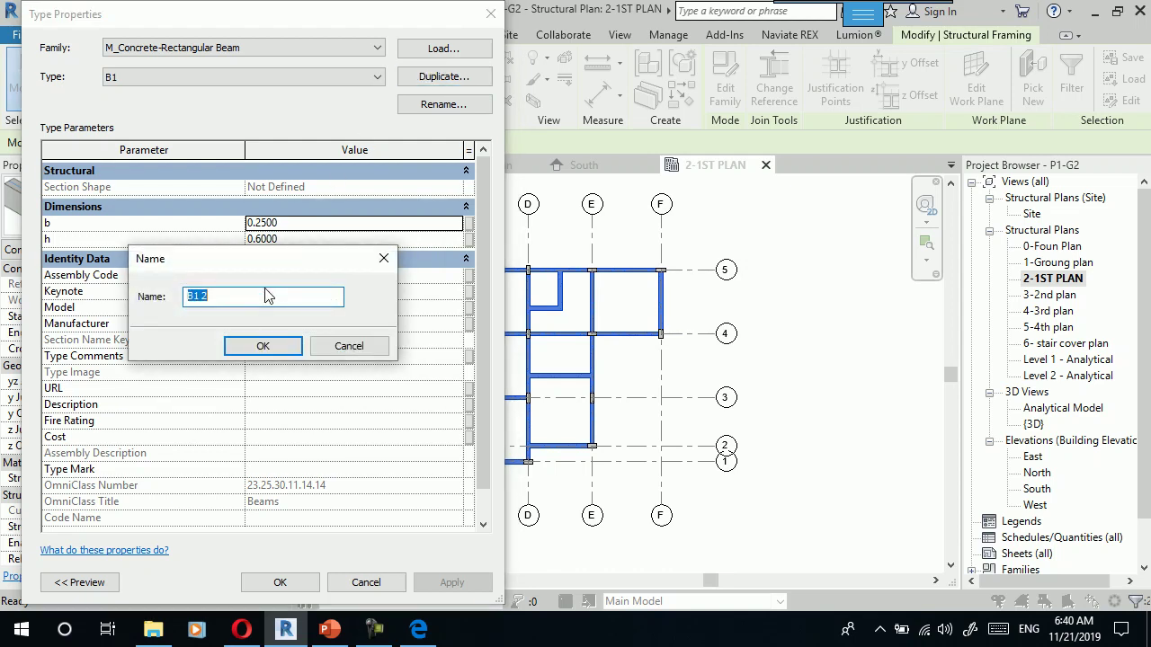
type("B")
key("BackSpace")
key("BackSpace")
type("H")
left_click(239, 347)
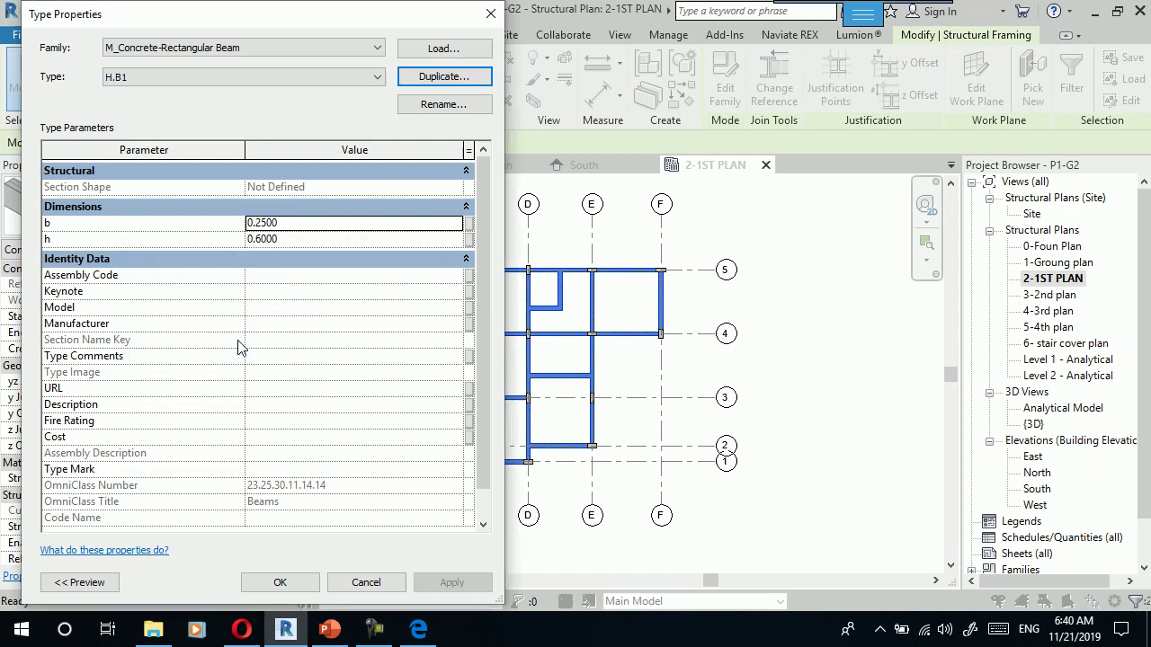
Set H.B1 to b 0.50 and h 0.27 and apply it to the beams.
left_click(301, 223)
left_click(299, 222)
key("BackSpace")
key("BackSpace")
key("BackSpace")
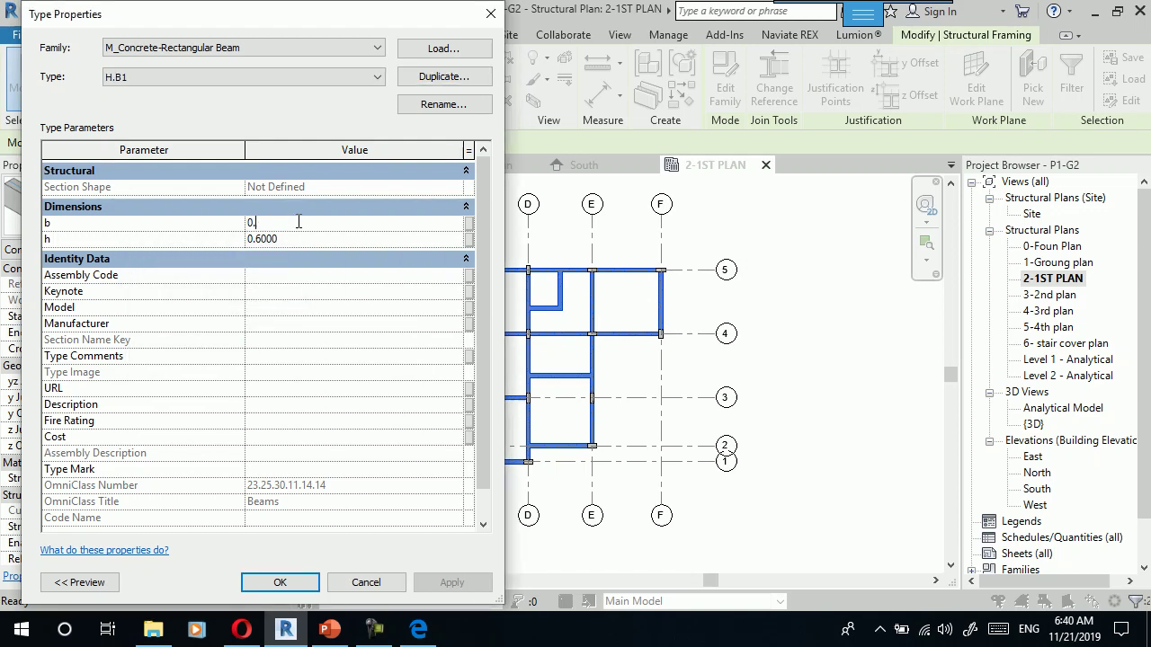
type("50")
left_click(297, 244)
left_click(299, 242)
key("BackSpace")
key("BackSpace")
left_click(280, 584)
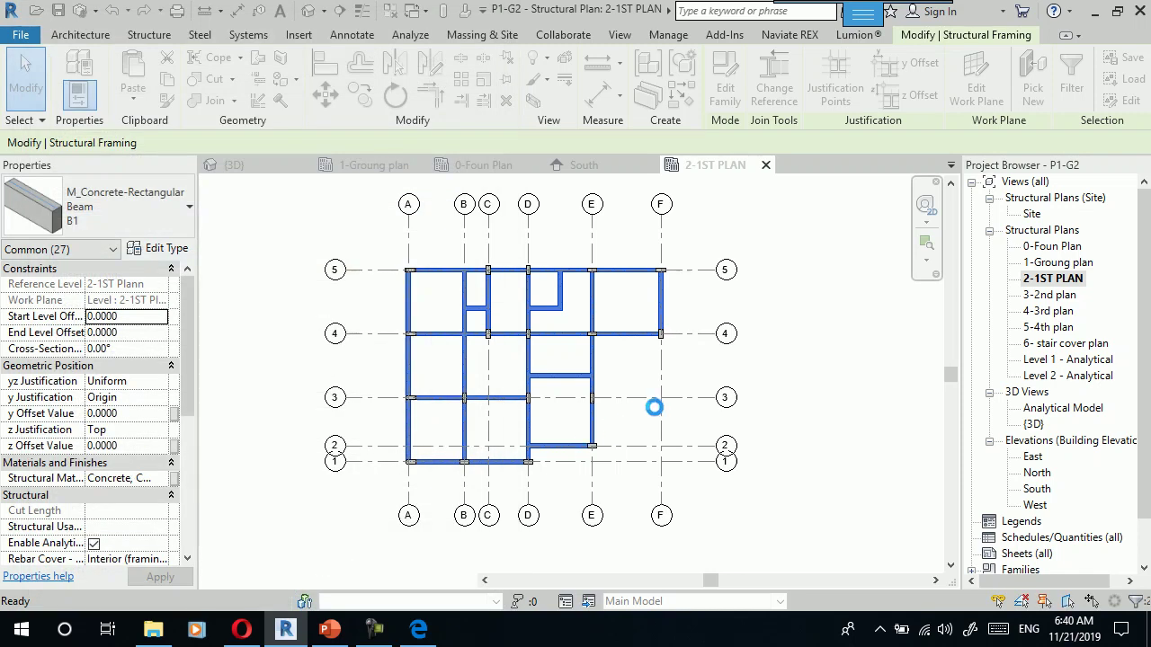
left_click(629, 373)
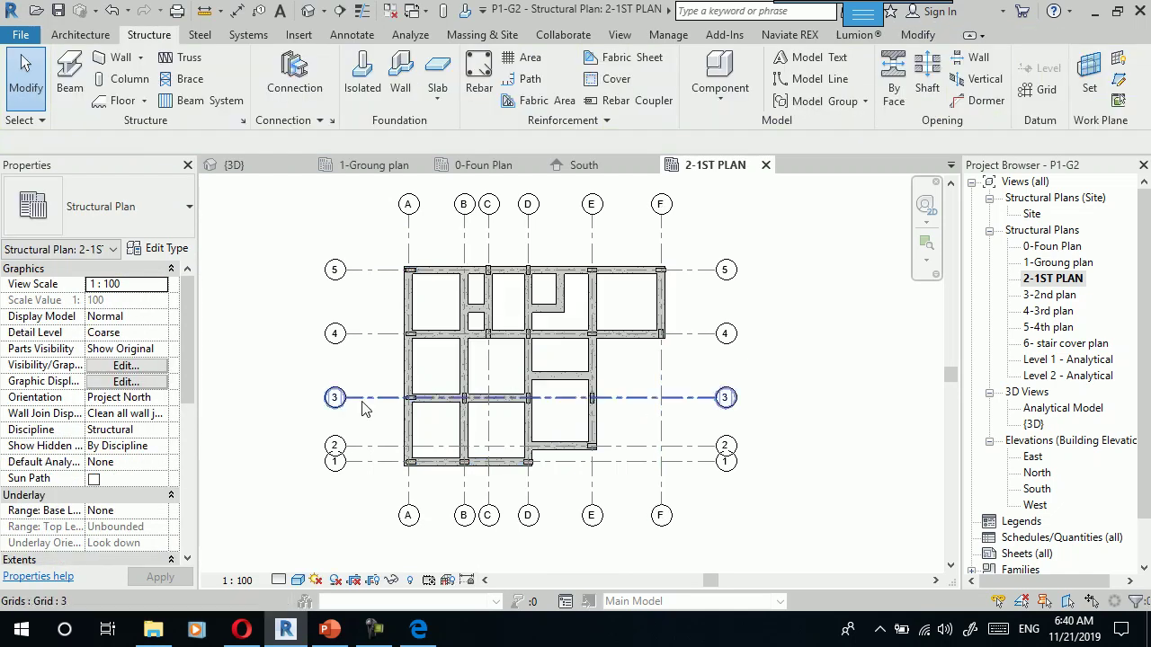
scroll(368, 407, "up", 2)
scroll(371, 410, "down", 2)
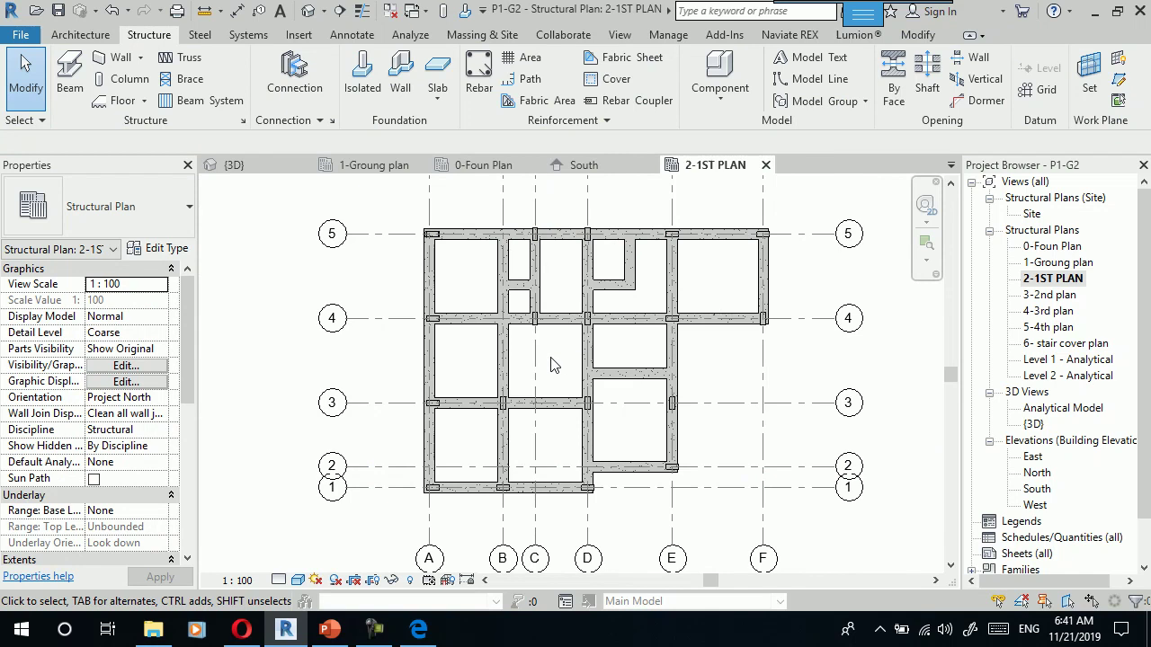
scroll(498, 268, "up", 1)
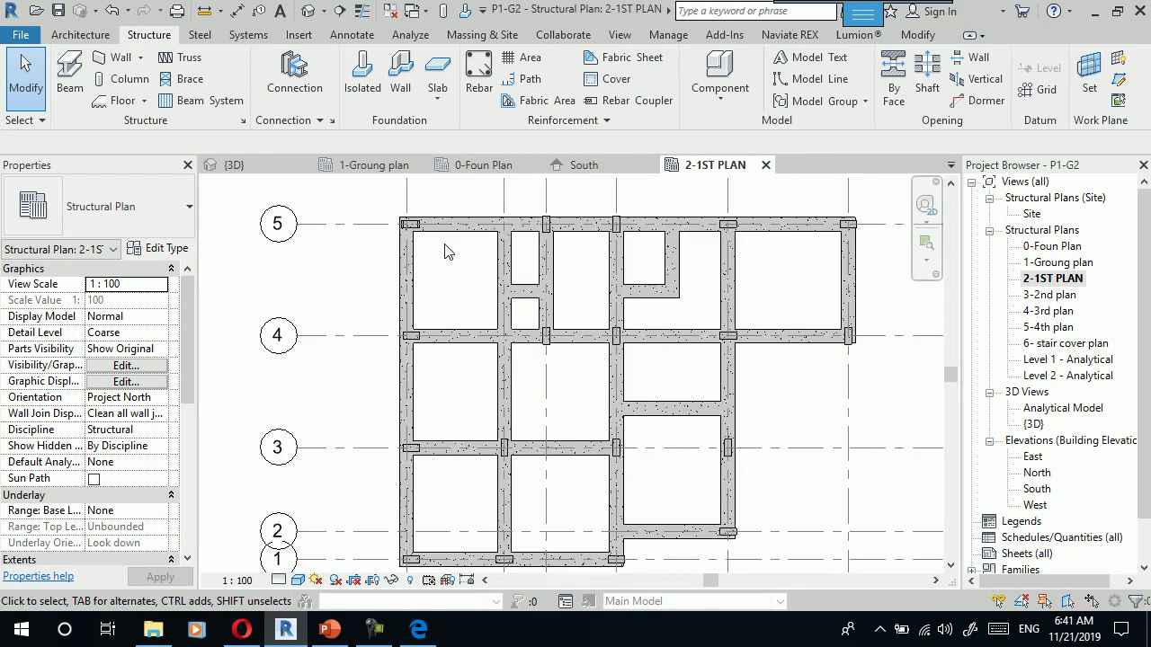
scroll(356, 346, "down", 1)
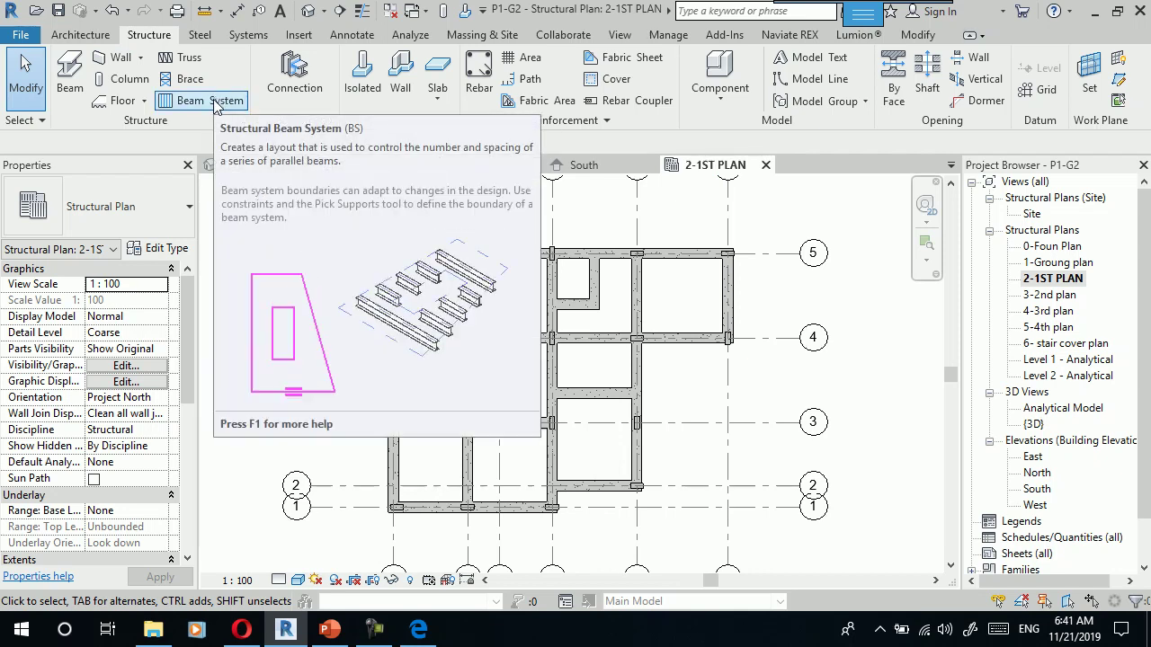
Start the Beam tool and duplicate the B1 type as a new type named R1.
left_click(77, 88)
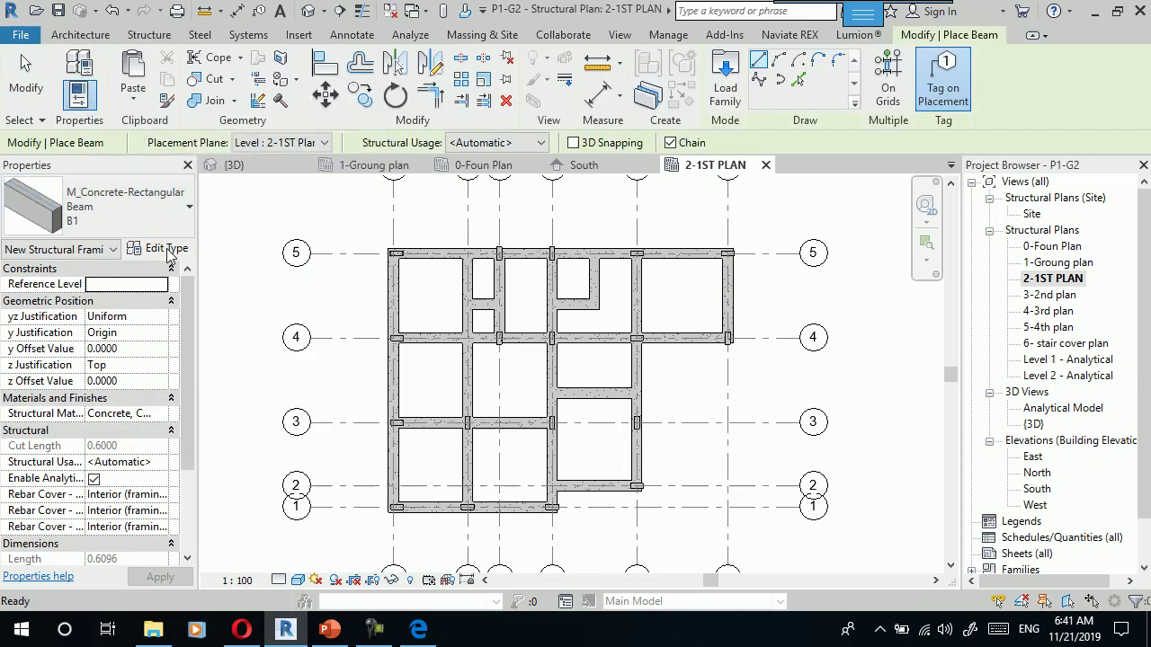
left_click(162, 248)
left_click(444, 77)
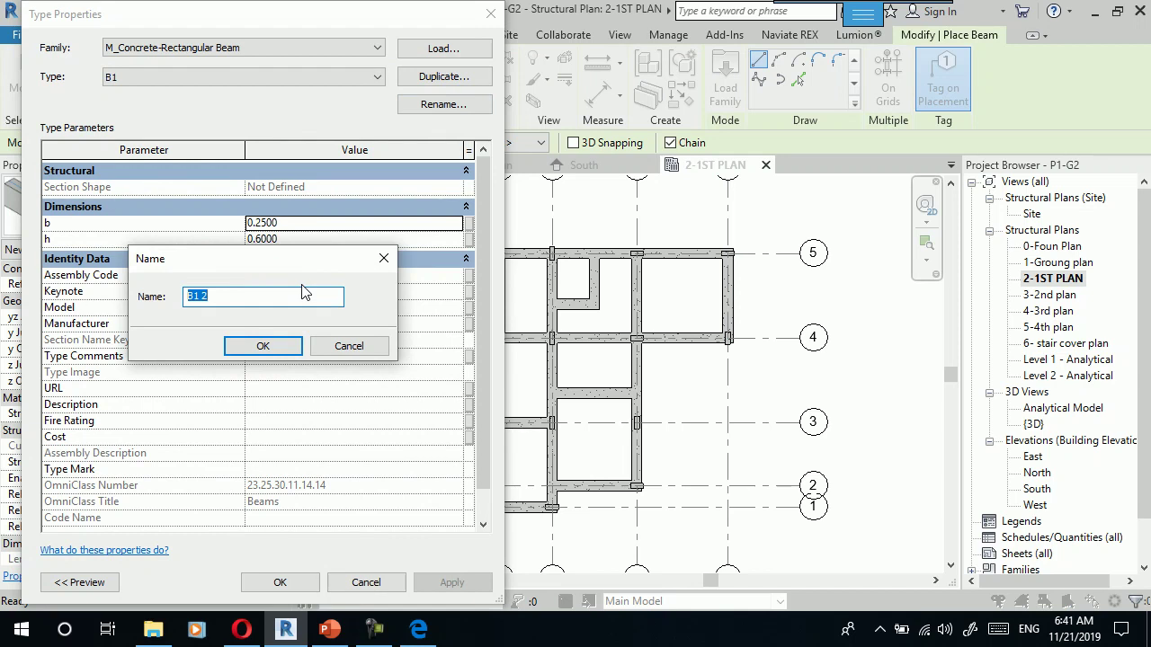
type("r")
key("BackSpace")
type("R1")
left_click(262, 349)
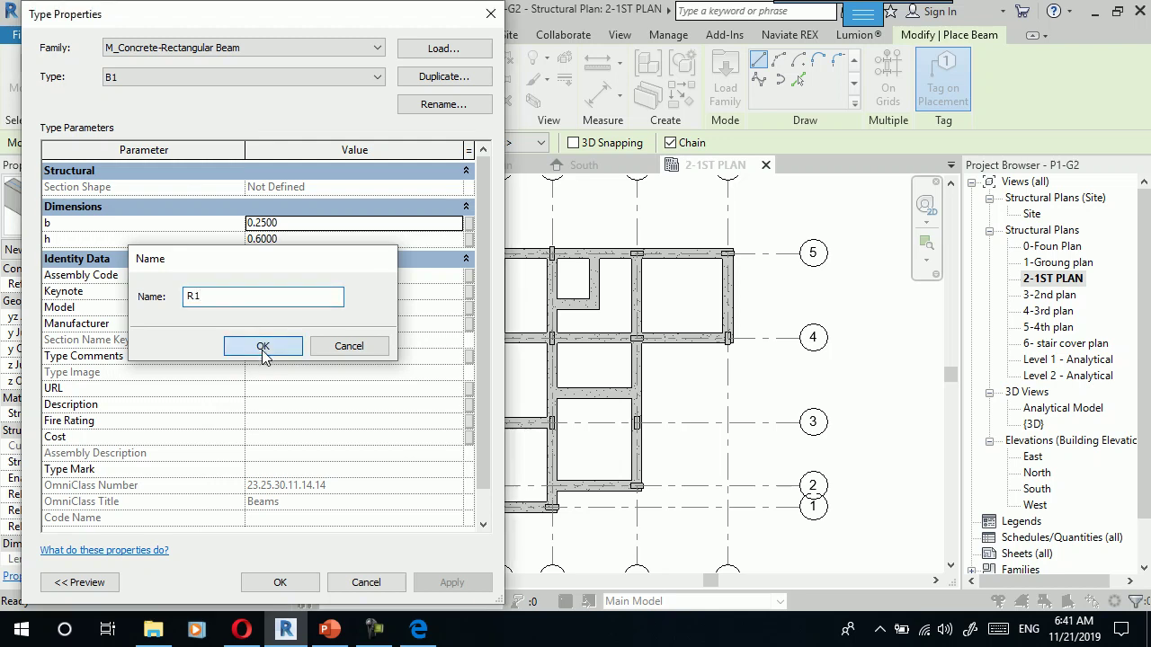
Set the R1 type to b 0.12 and h 0.27 and confirm.
left_click(304, 224)
left_click(303, 223)
key("BackSpace")
key("BackSpace")
key("BackSpace")
left_click(297, 239)
left_click(297, 239)
key("BackSpace")
key("BackSpace")
key("BackSpace")
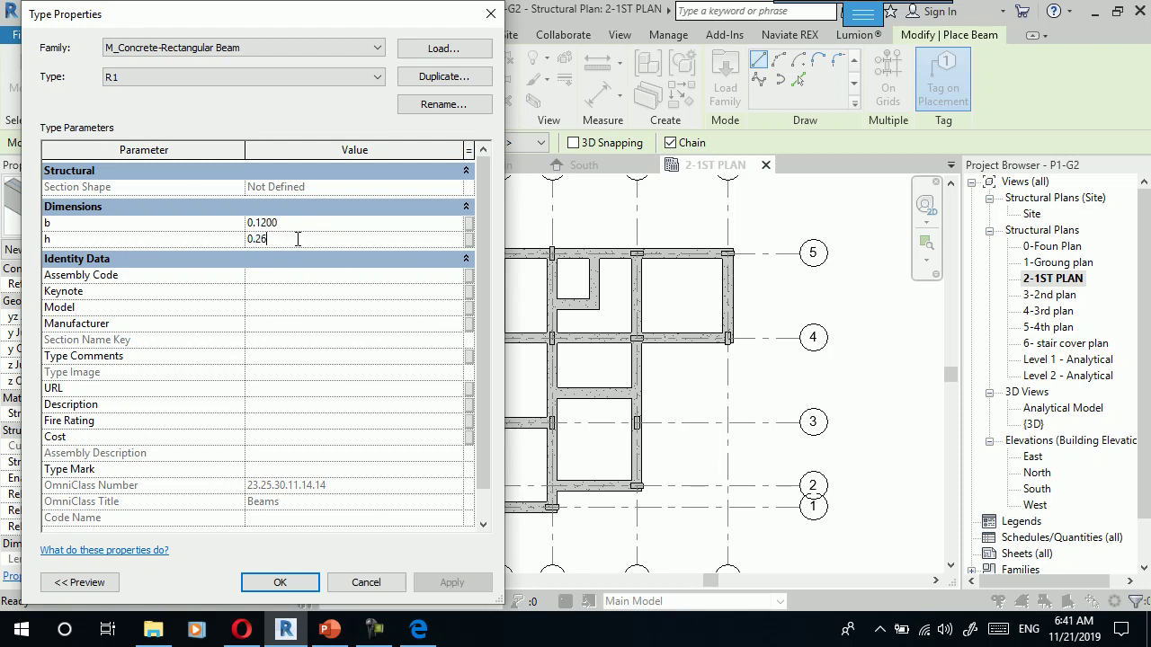
left_click(293, 581)
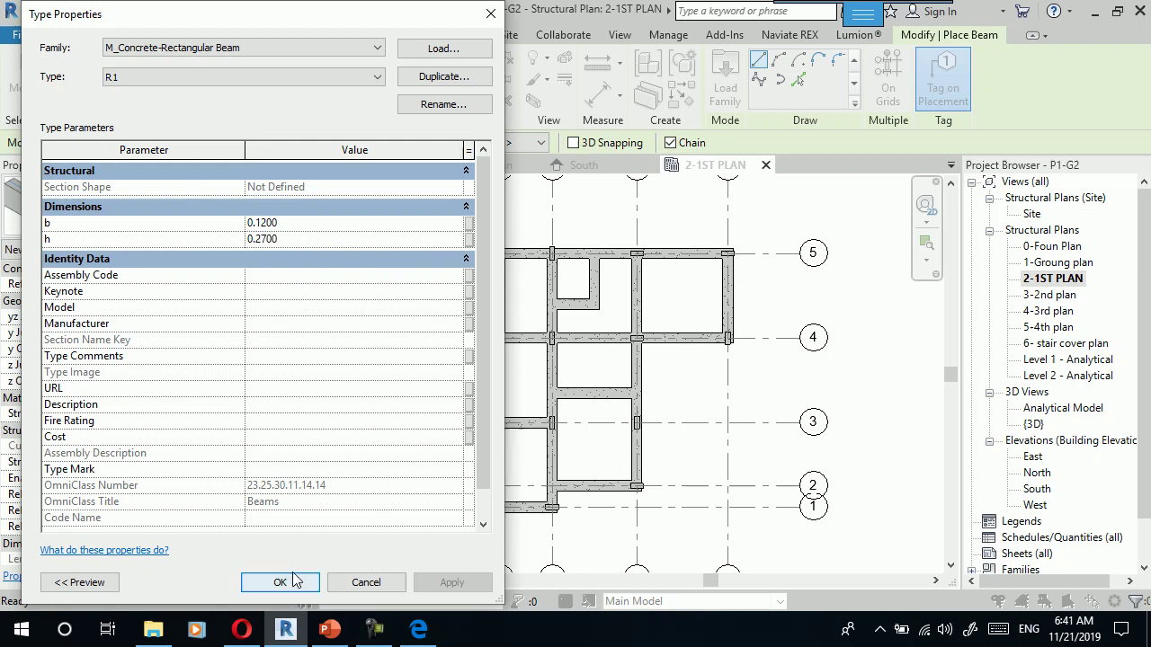
key("Escape")
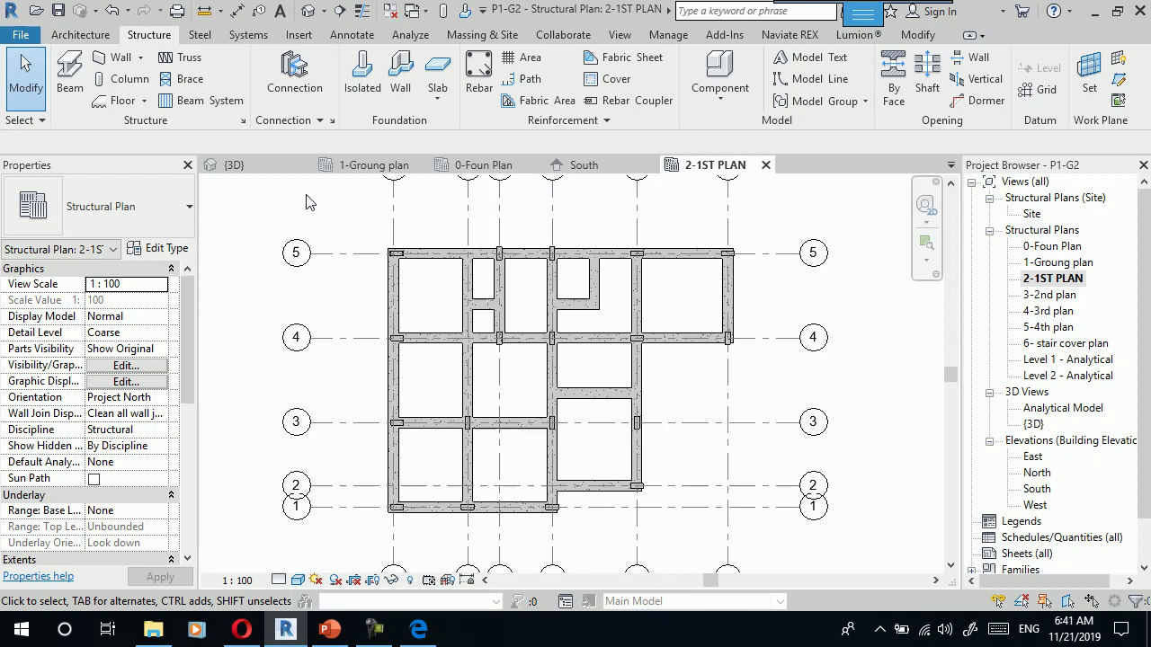
Start a Beam System (BS) using RIB beams with a Fixed Number layout of 6 lines.
key("b")
key("s")
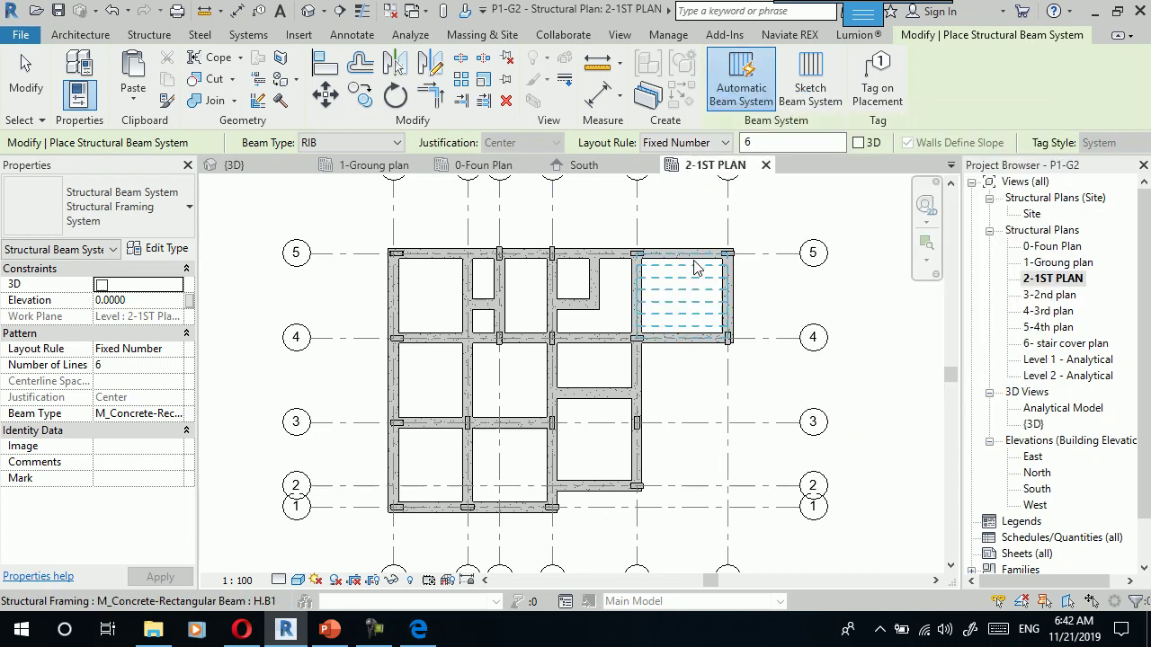
scroll(693, 267, "up", 2)
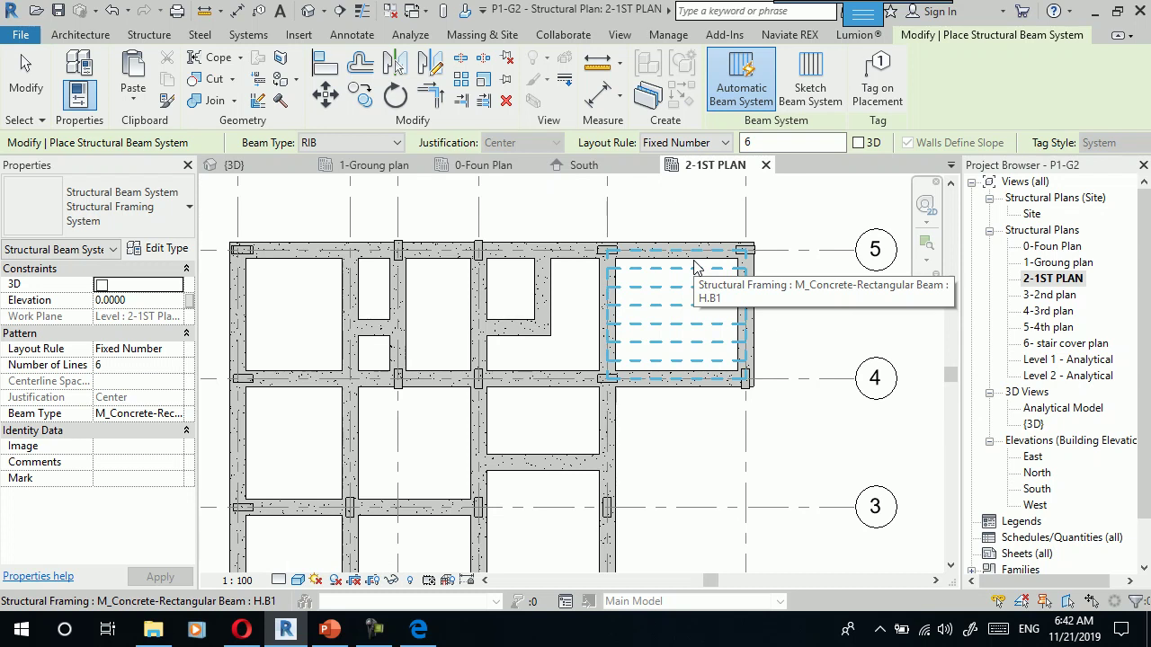
scroll(693, 267, "down", 2)
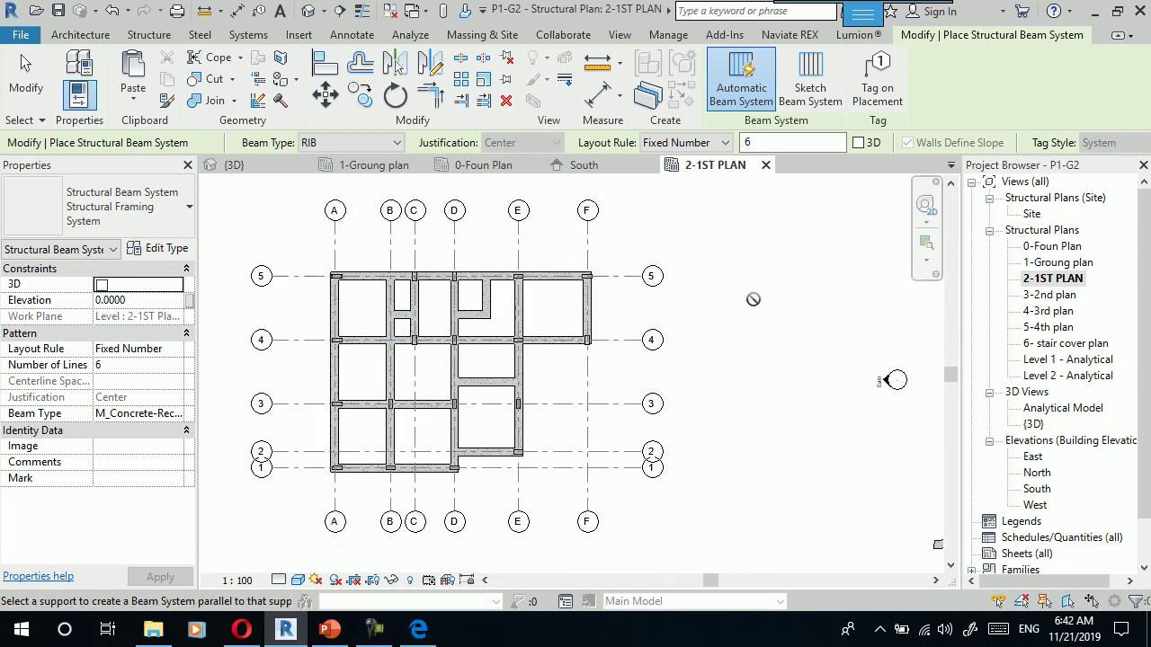